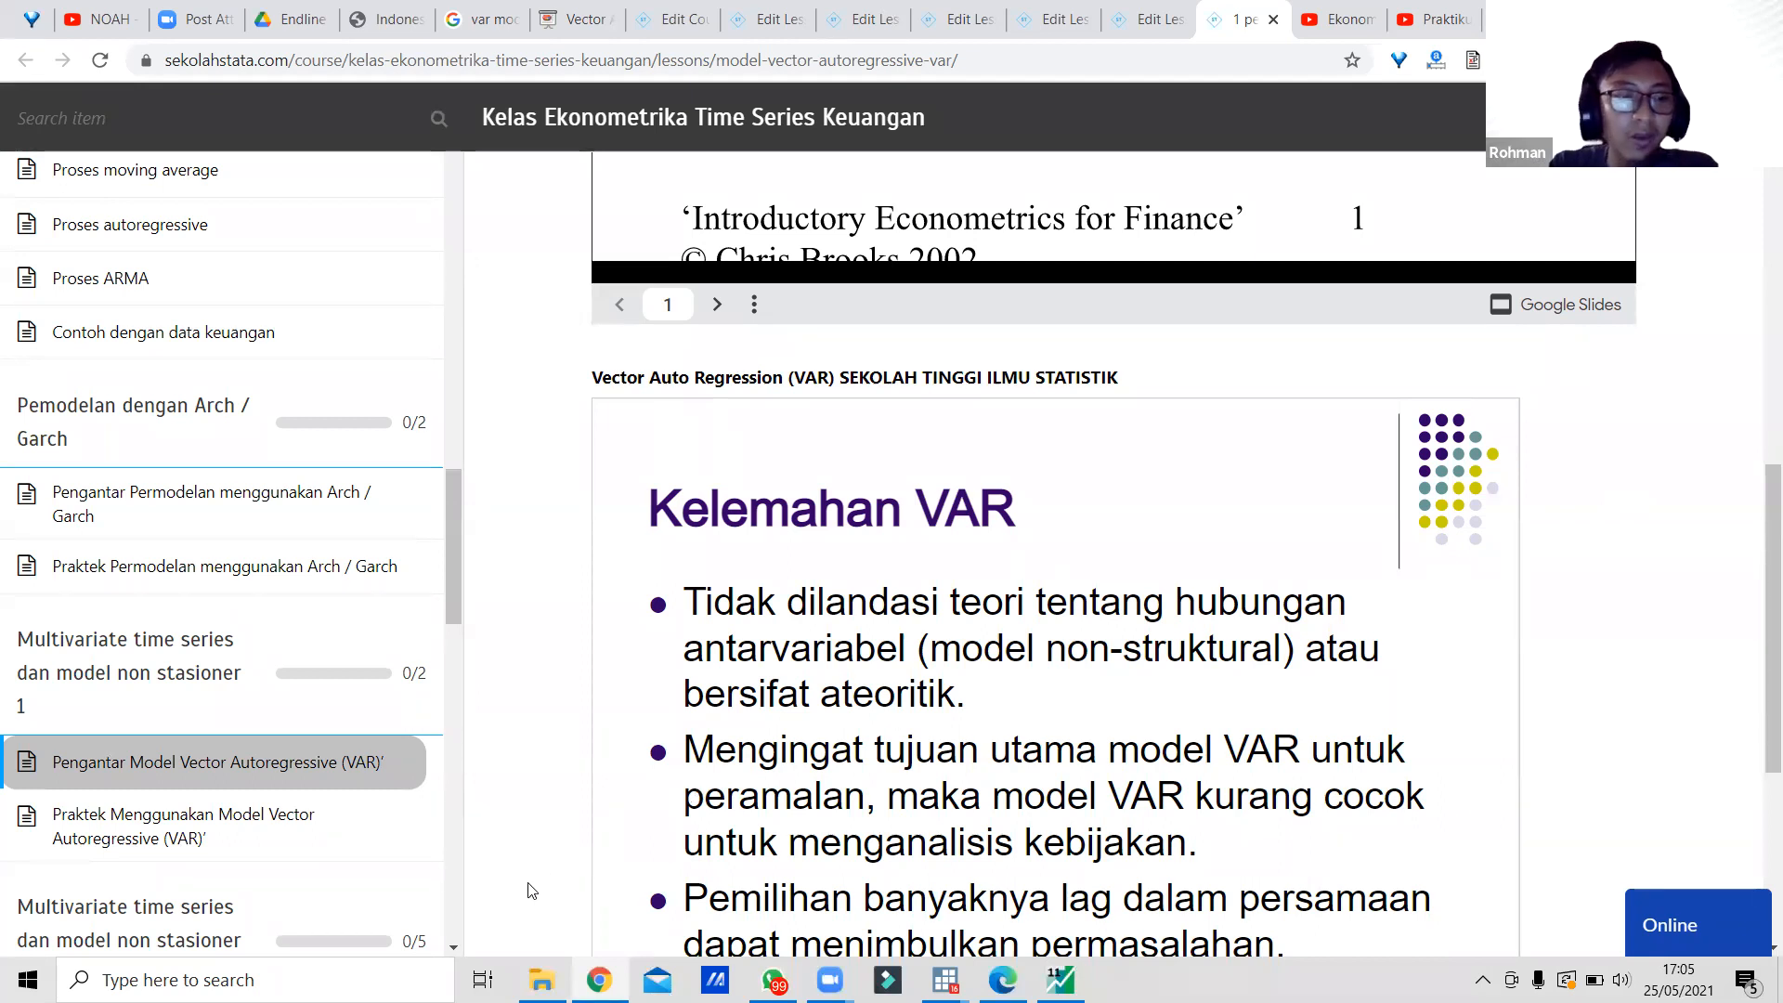
Open the course lesson "Praktek Menggunakan Model Vector Autoregressive (VAR)".
{"action": "left_click", "coordinate": [251, 840]}
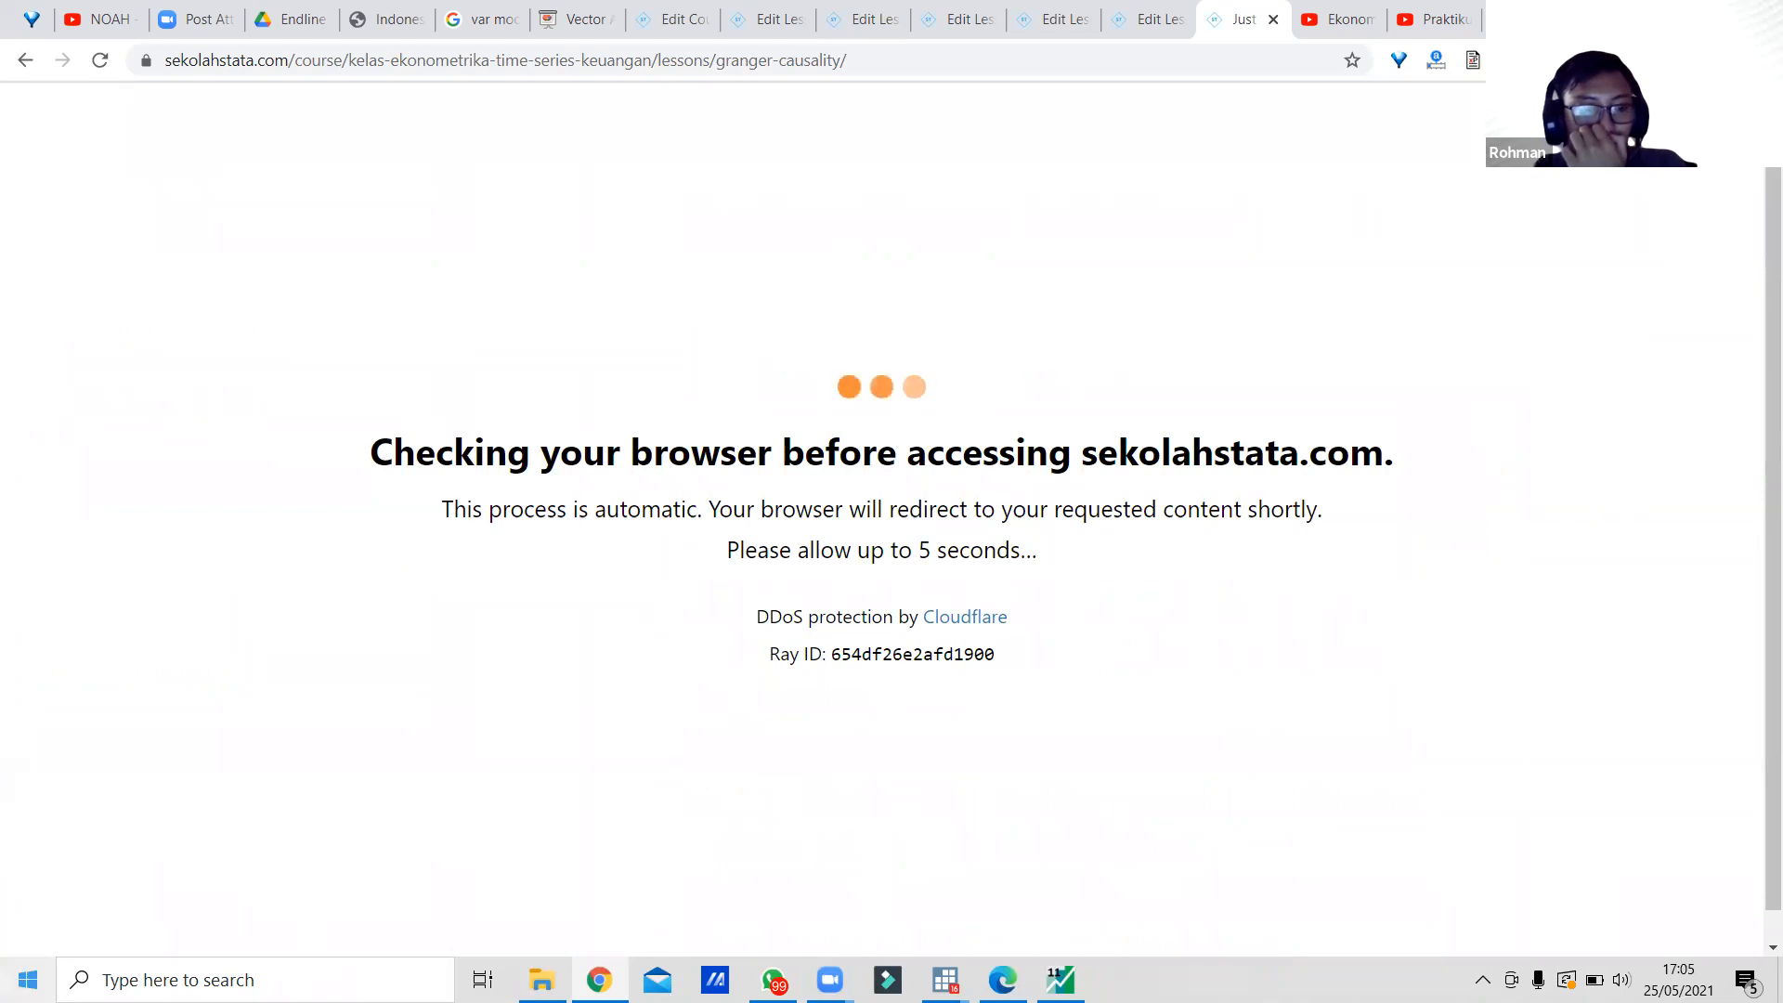
Find the LINE app on the computer and launch it.
{"action": "left_click", "coordinate": [6, 995]}
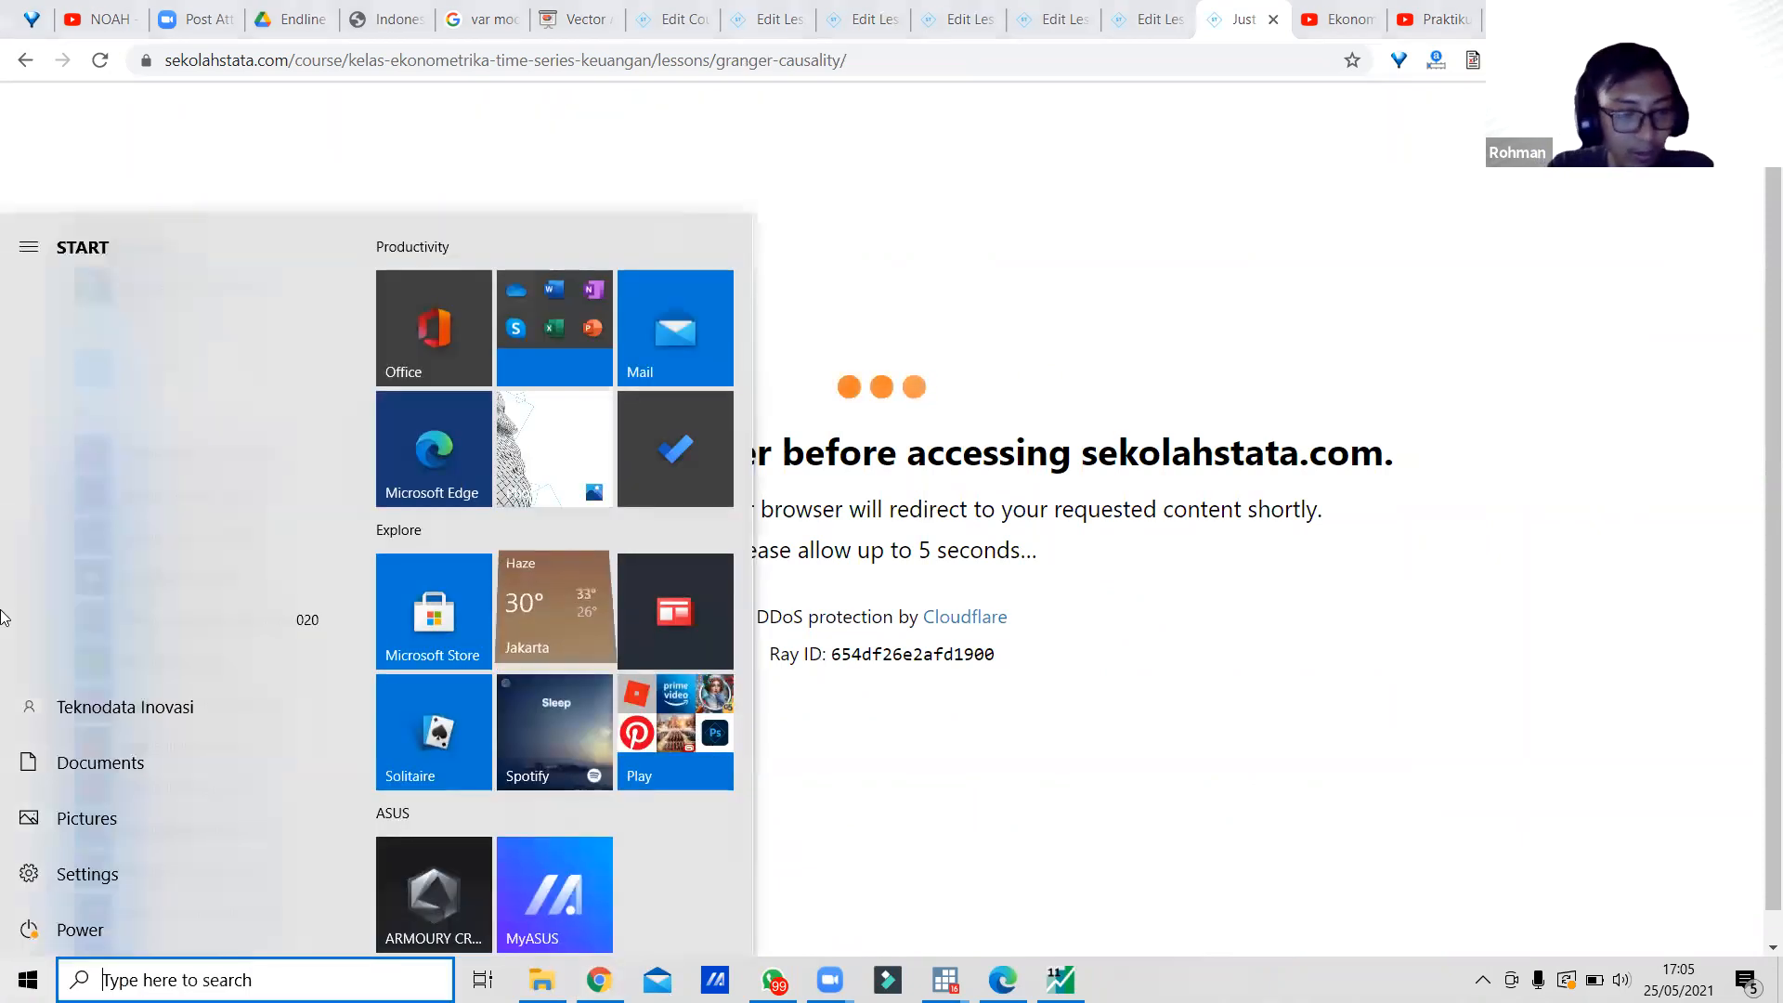
{"action": "key", "text": "Escape"}
{"action": "key", "text": "super"}
{"action": "type", "text": "line"}
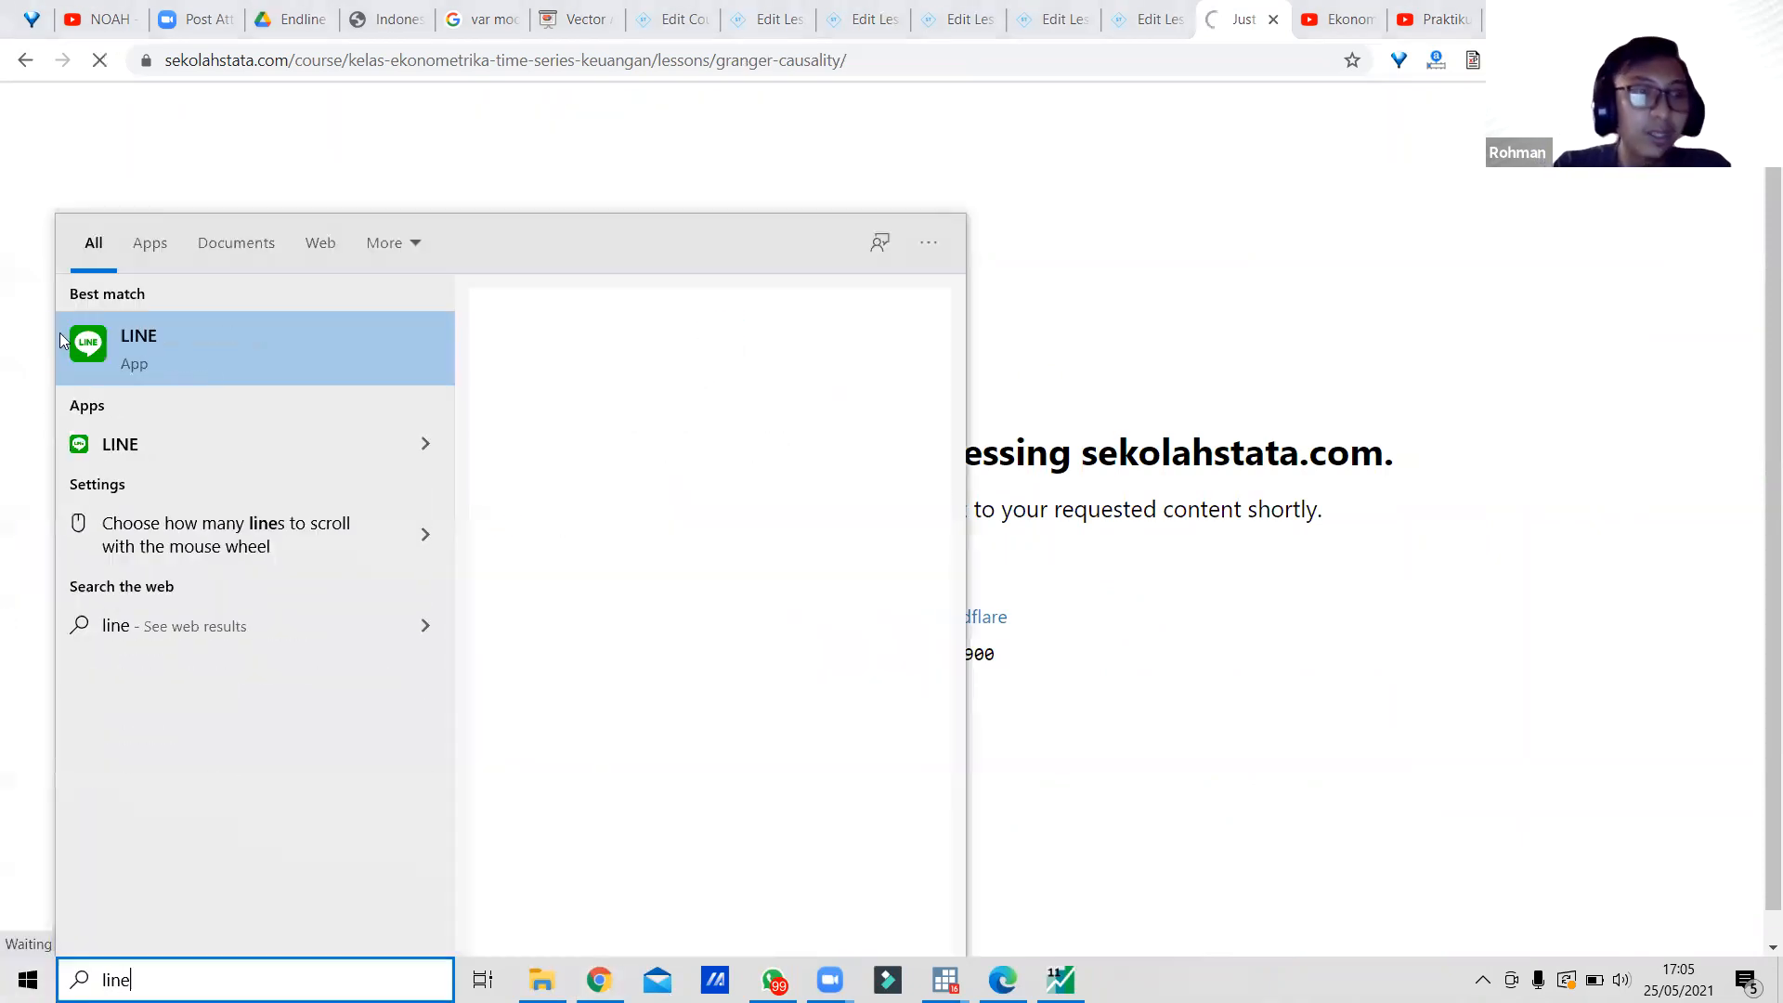
{"action": "left_click", "coordinate": [130, 334]}
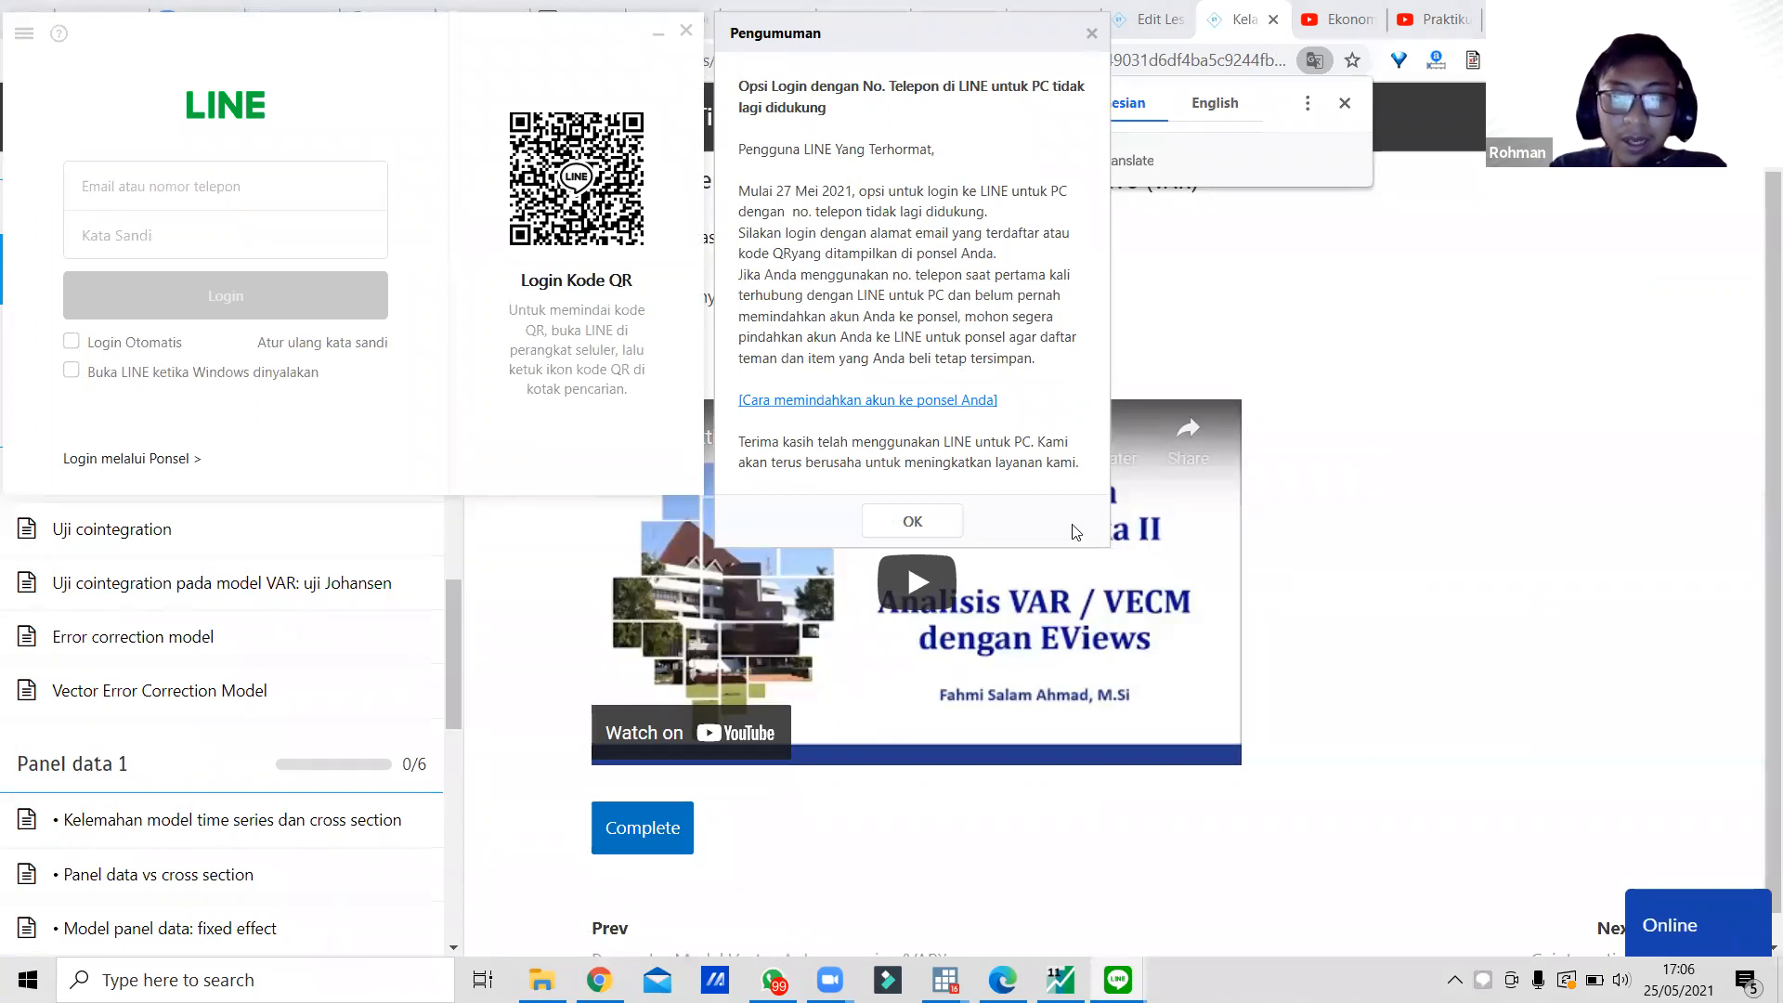
In Zoom's file picker, browse to the 1. Projek folder inside Documents.
{"action": "left_click", "coordinate": [1058, 761]}
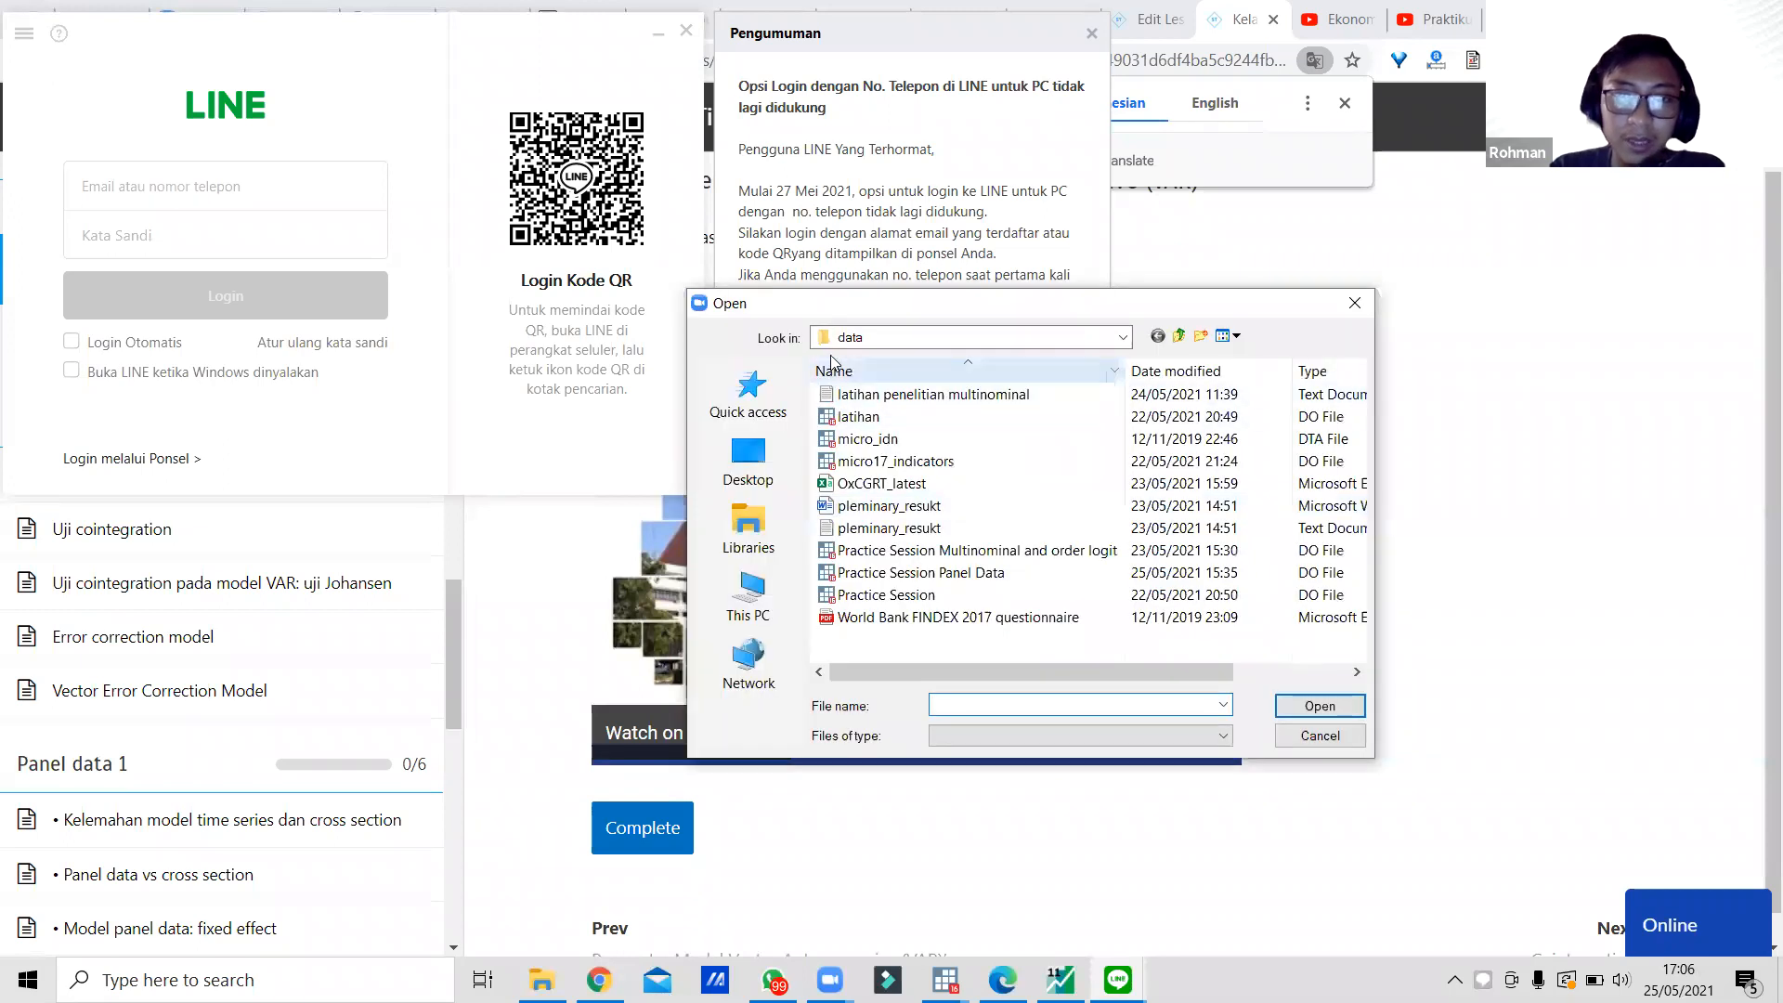
{"action": "left_click", "coordinate": [750, 599]}
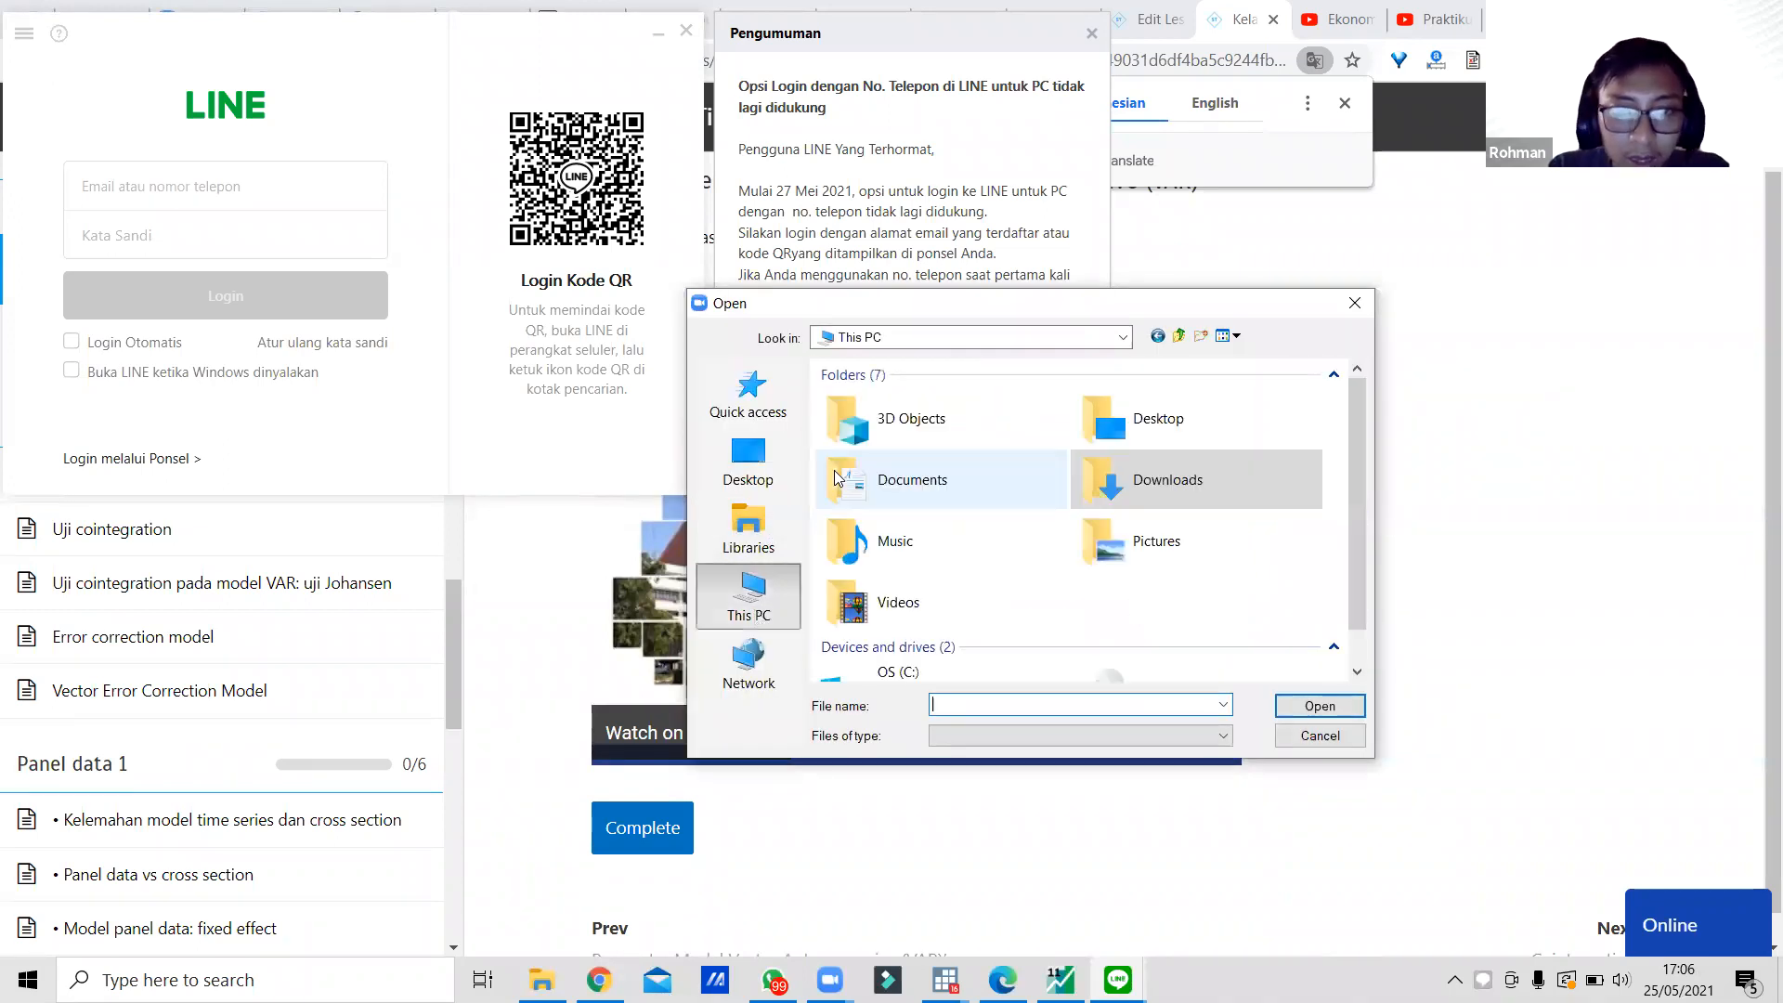
{"action": "double_click", "coordinate": [900, 478]}
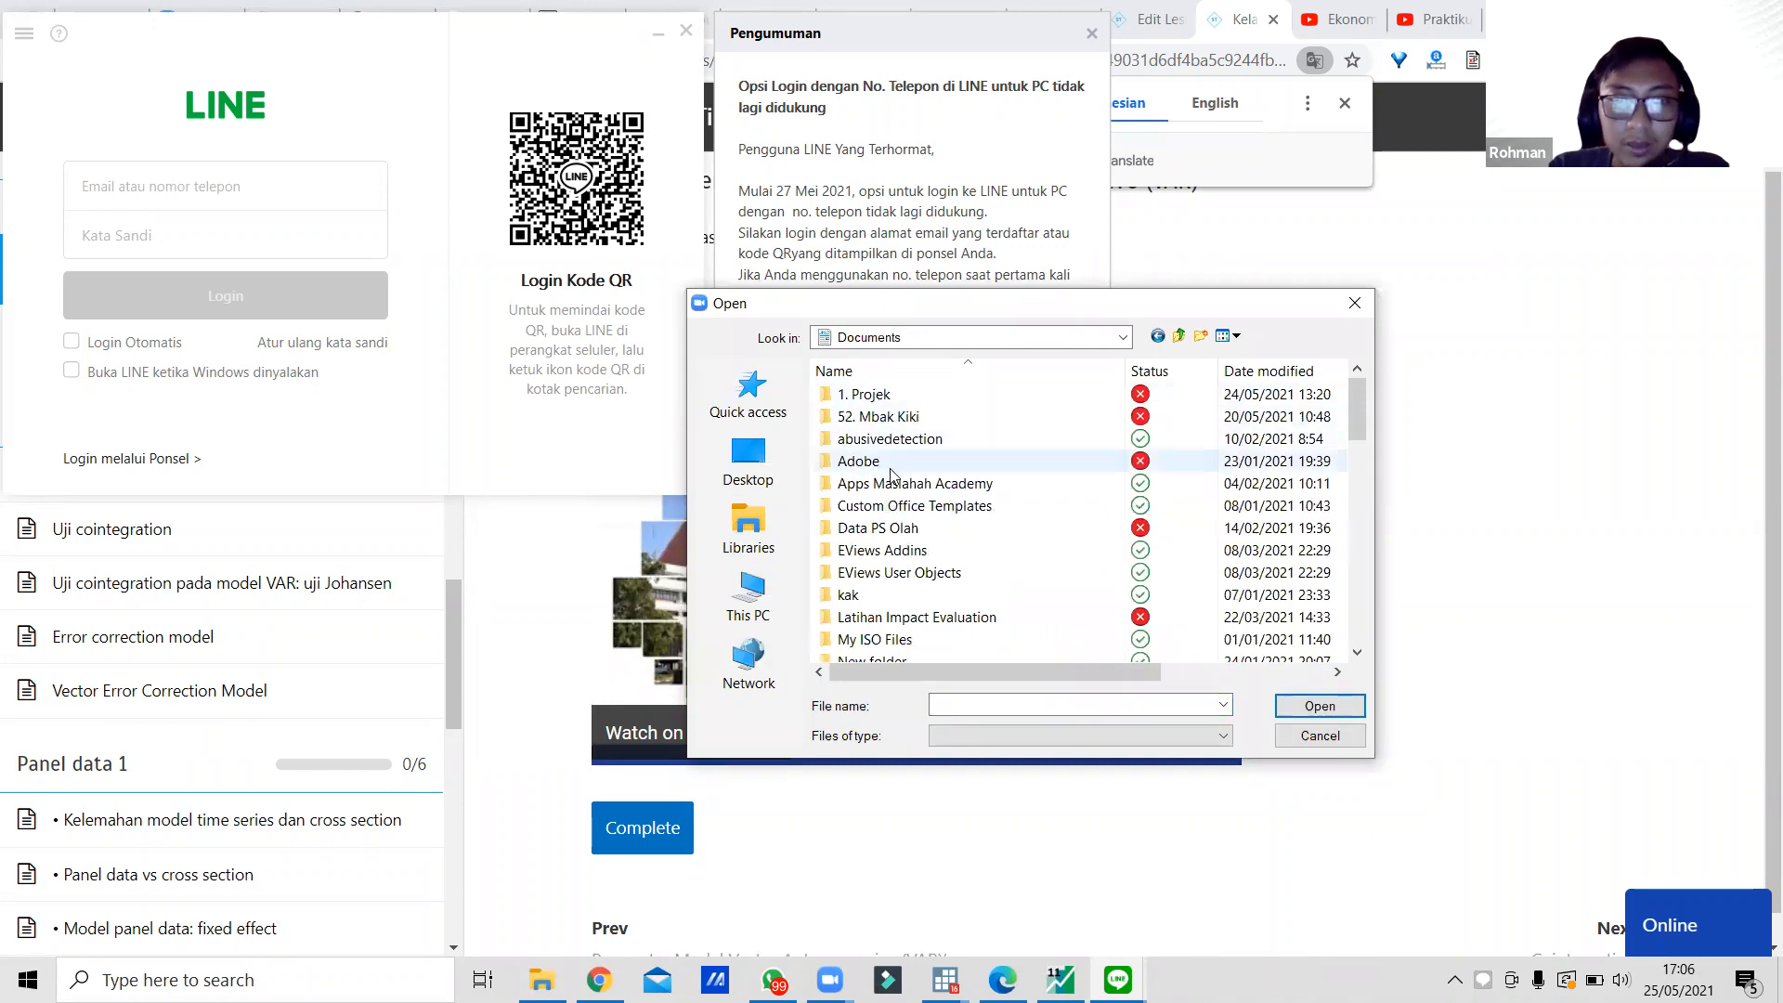
{"action": "scroll", "coordinate": [892, 474], "scroll_direction": "down", "scroll_amount": 1}
{"action": "scroll", "coordinate": [891, 474], "scroll_direction": "up", "scroll_amount": 1}
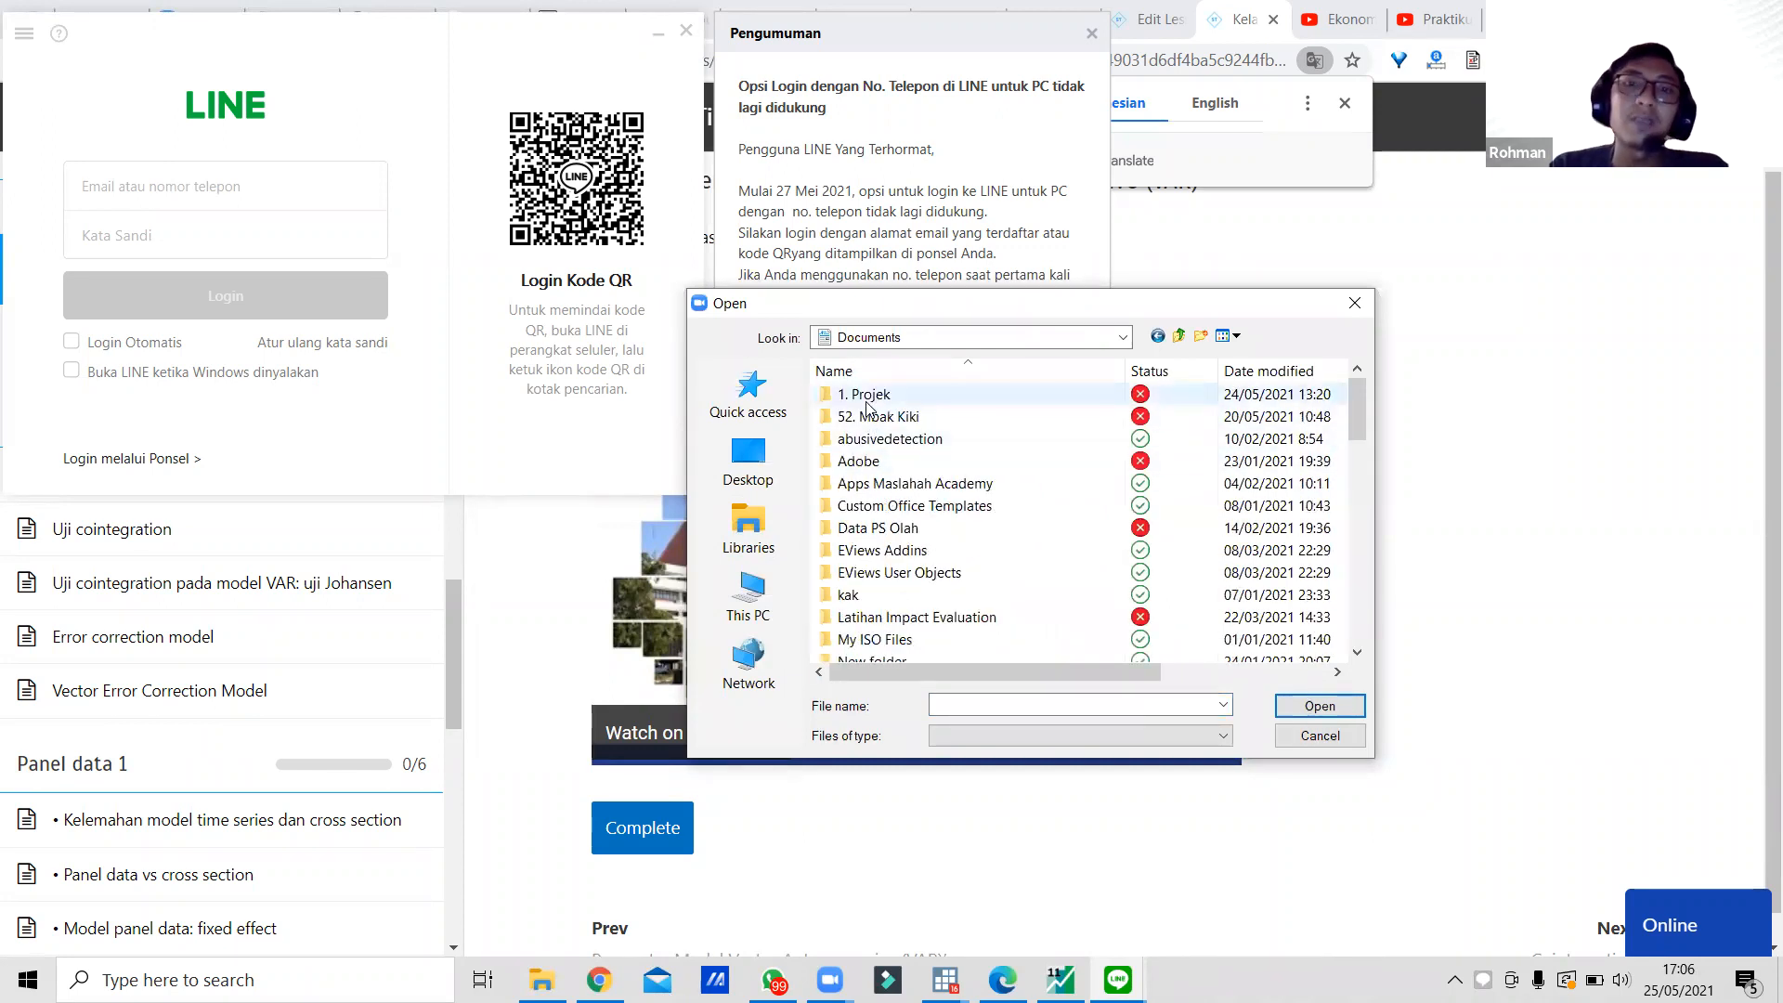
{"action": "double_click", "coordinate": [866, 397]}
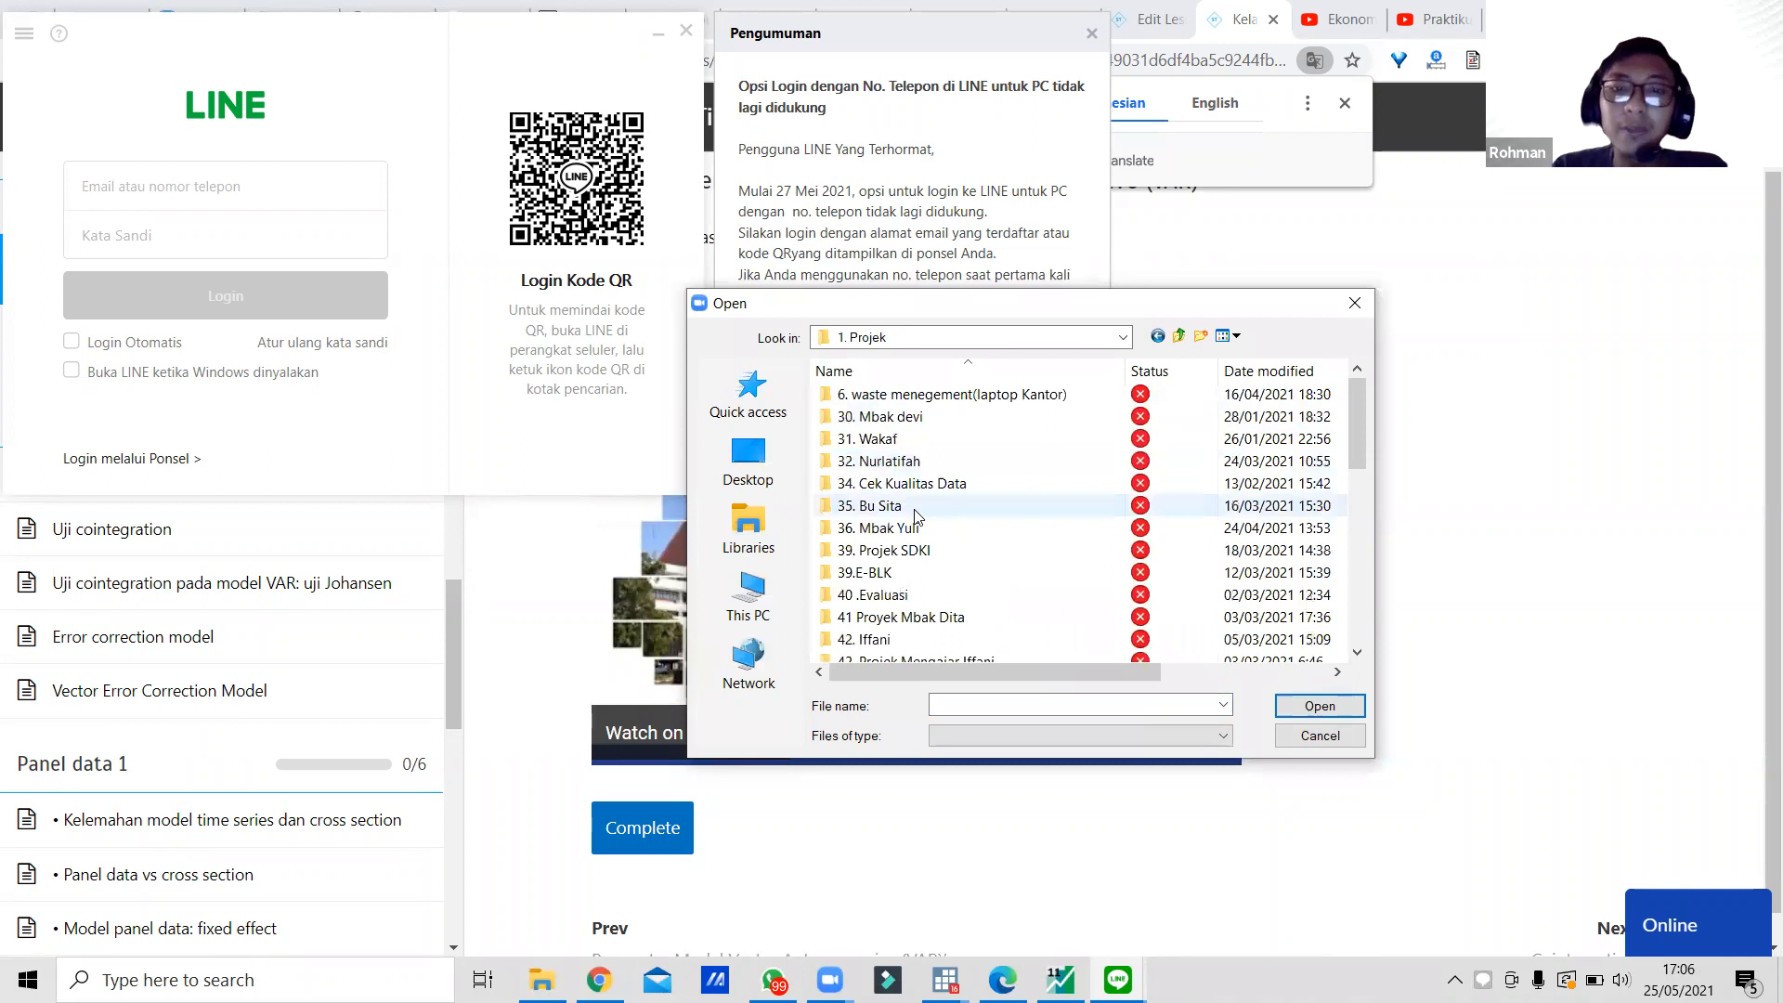
Open the 45. Asistensi Emet folder, sorted by modification date, and choose the Data Stringency Index Excel file.
{"action": "scroll", "coordinate": [915, 516], "scroll_direction": "down", "scroll_amount": 10}
{"action": "scroll", "coordinate": [916, 516], "scroll_direction": "up", "scroll_amount": 1}
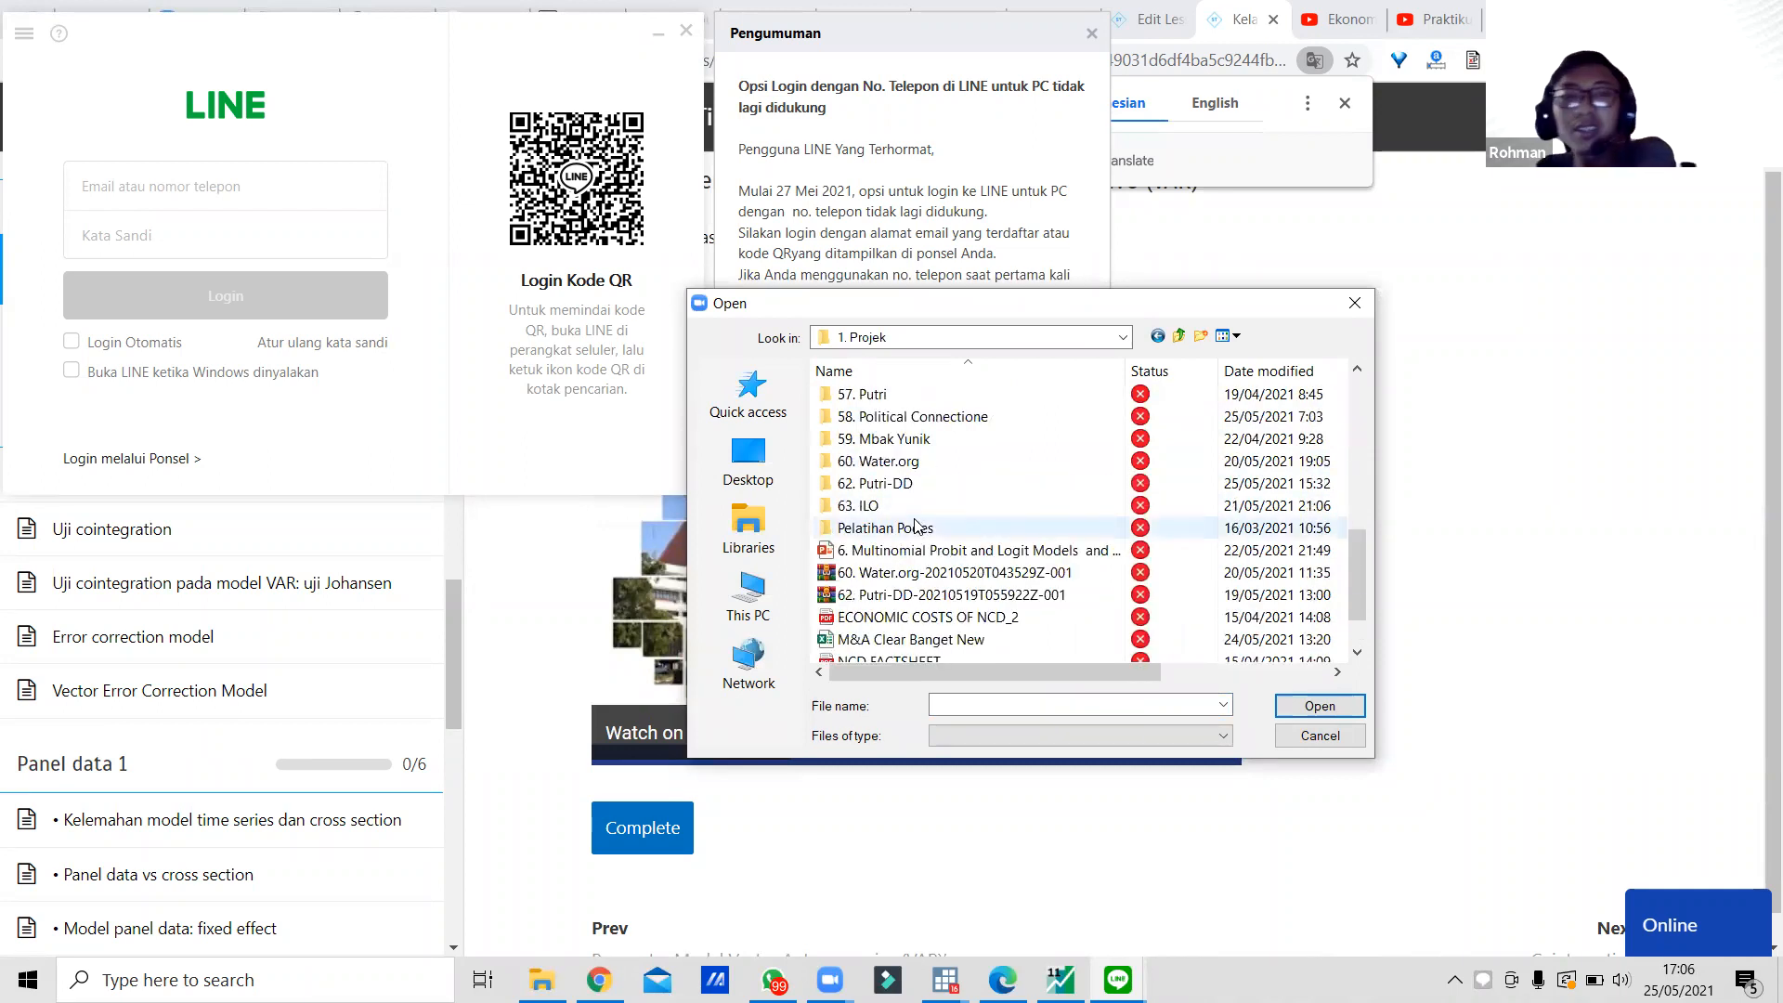
{"action": "scroll", "coordinate": [908, 493], "scroll_direction": "up", "scroll_amount": 2}
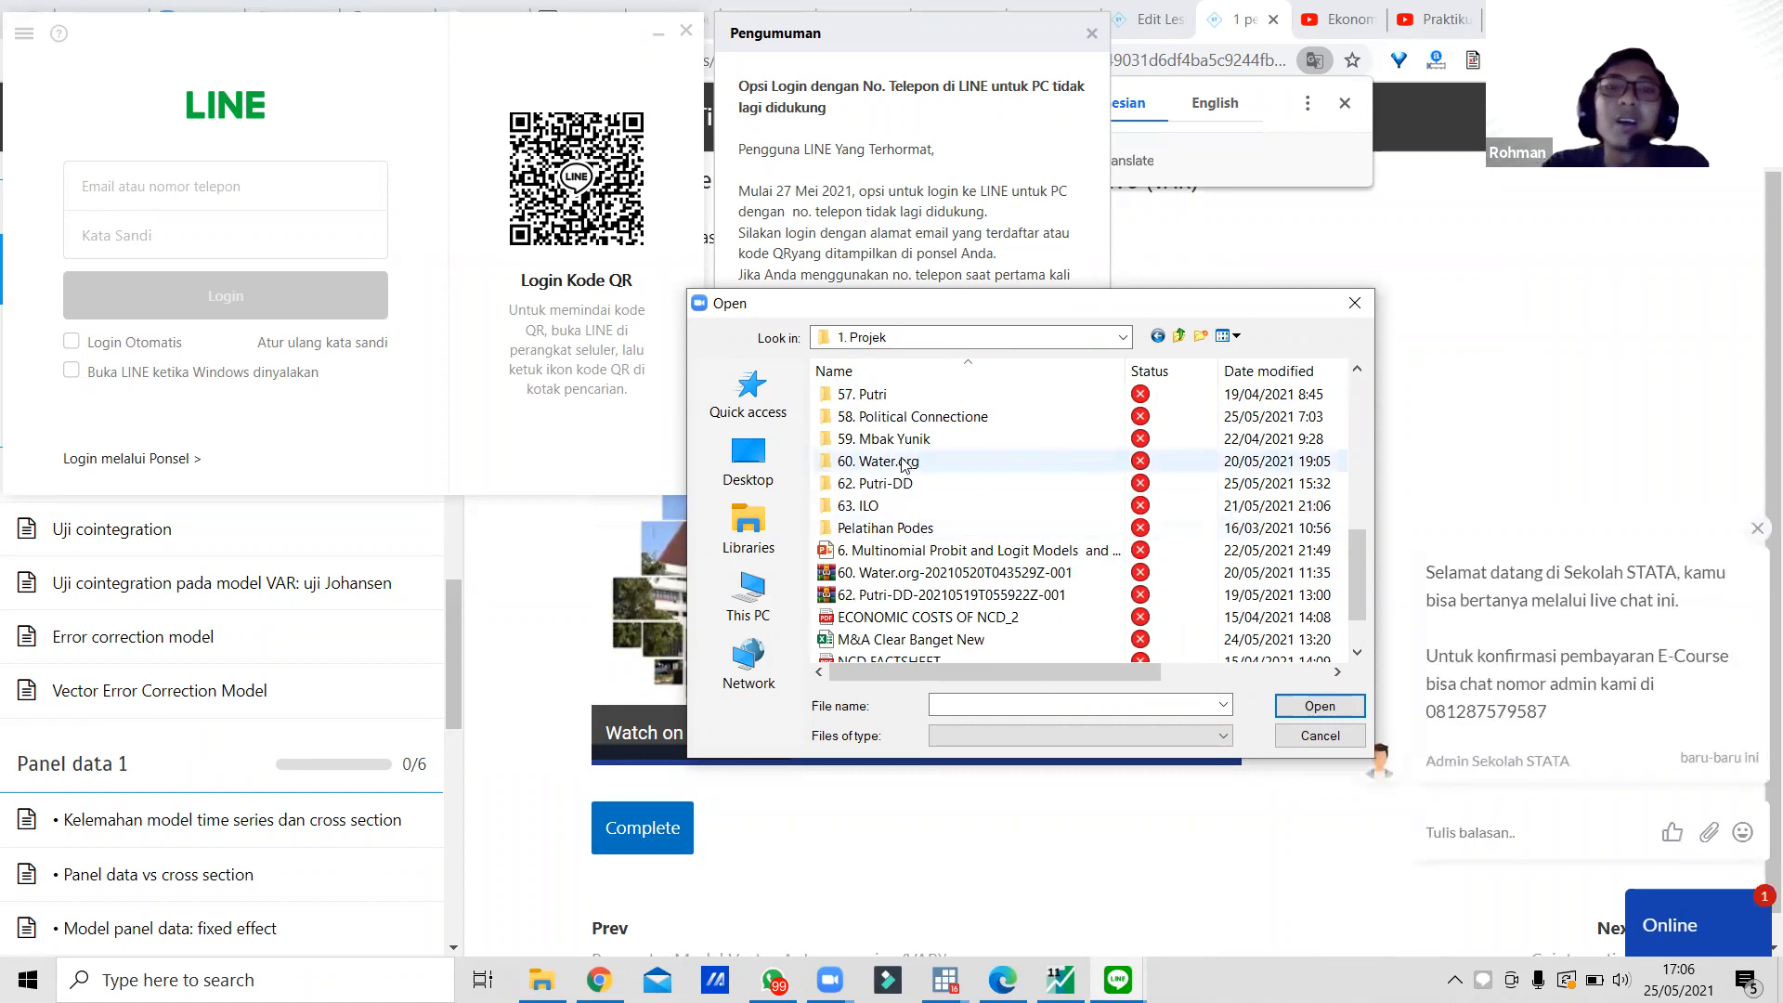
{"action": "double_click", "coordinate": [896, 417]}
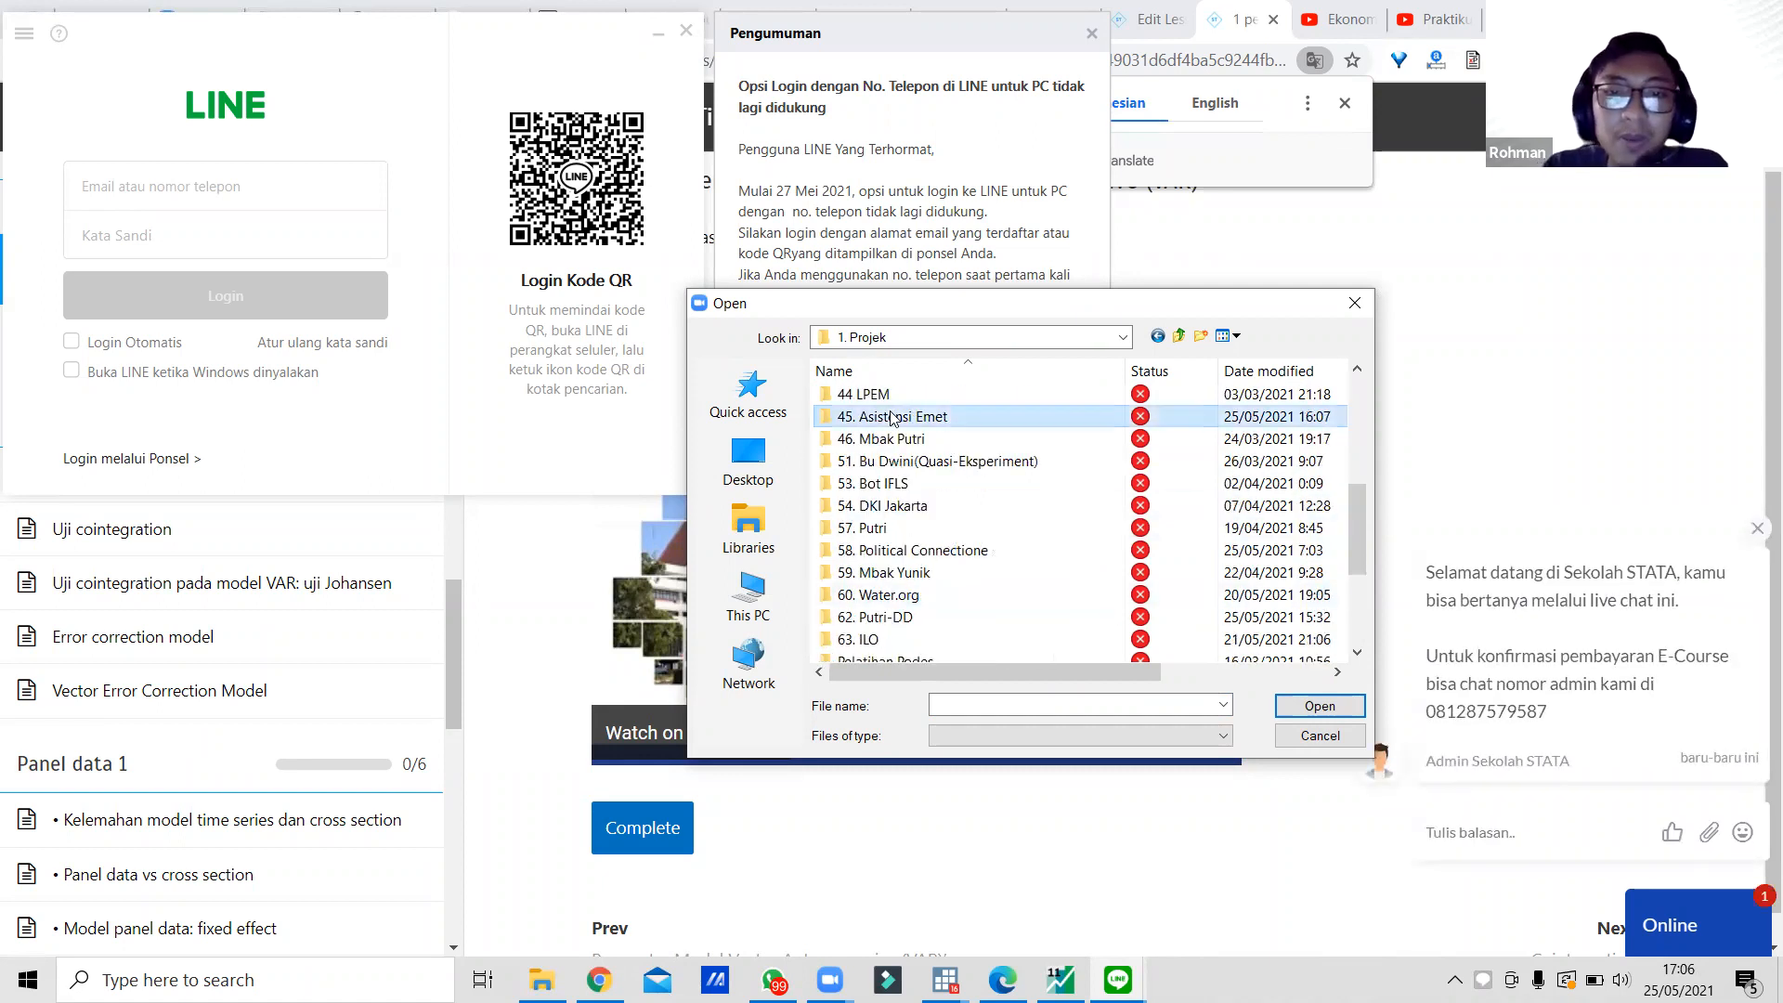
{"action": "left_click", "coordinate": [1263, 371]}
{"action": "left_click", "coordinate": [1012, 418]}
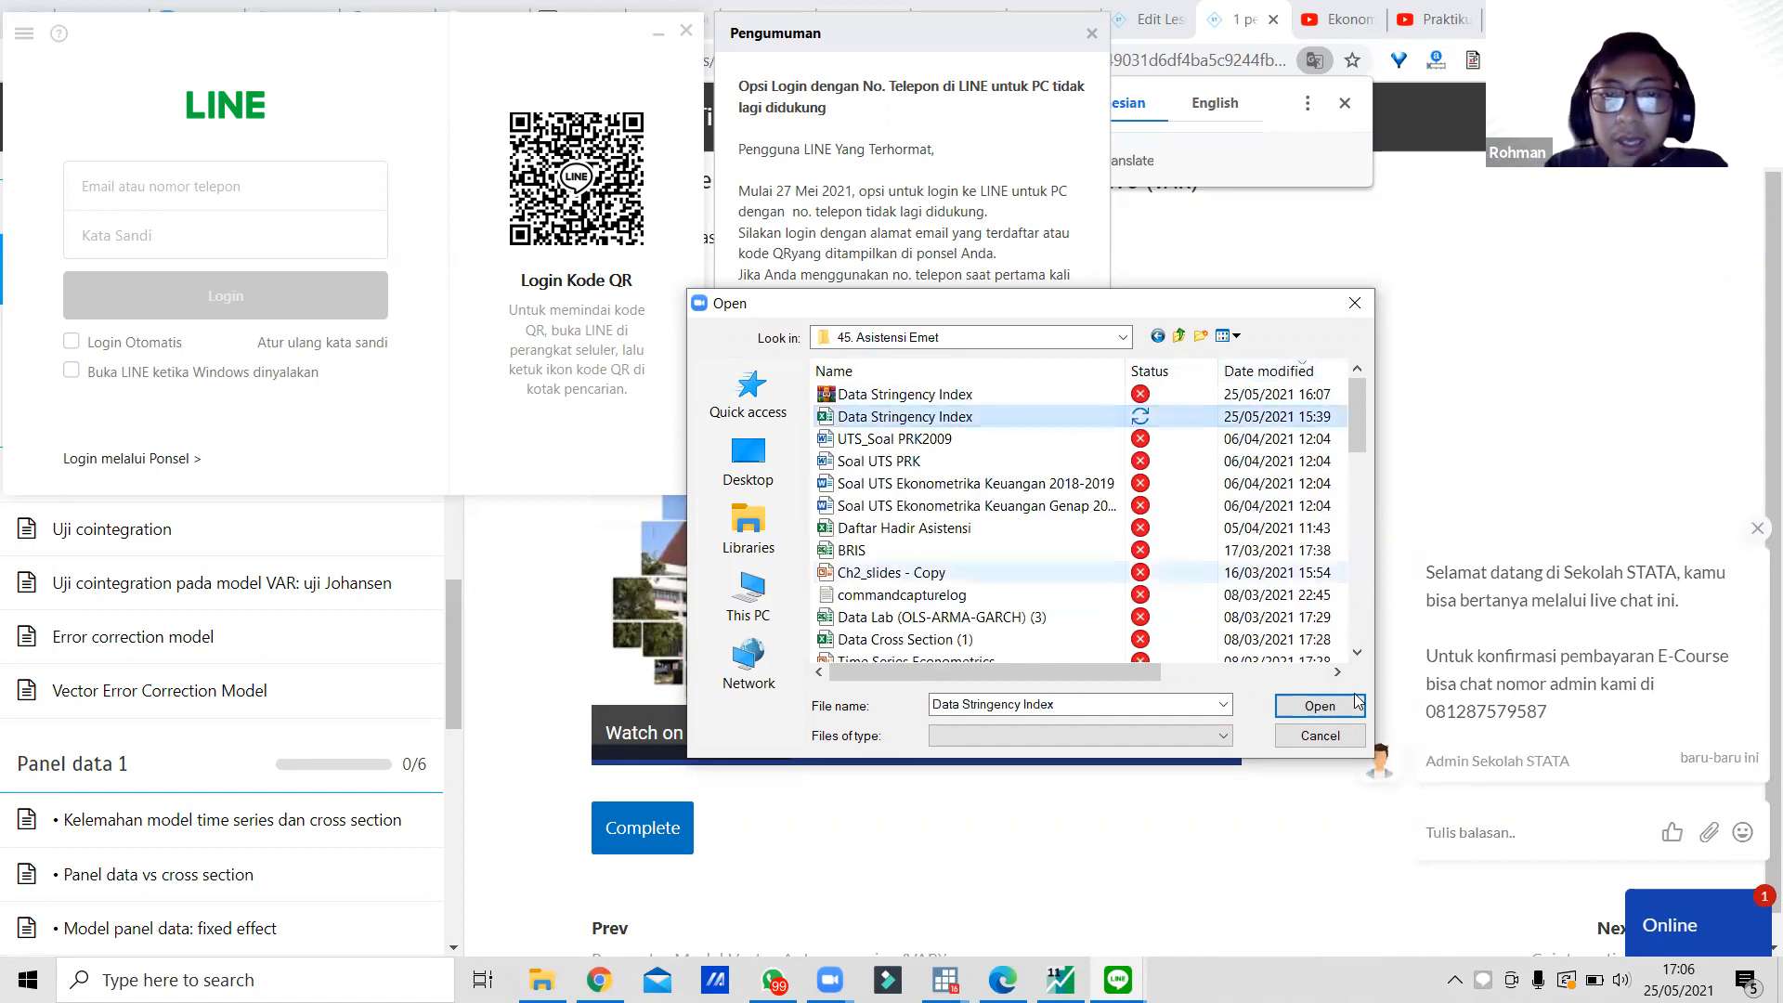
{"action": "left_click", "coordinate": [1346, 706]}
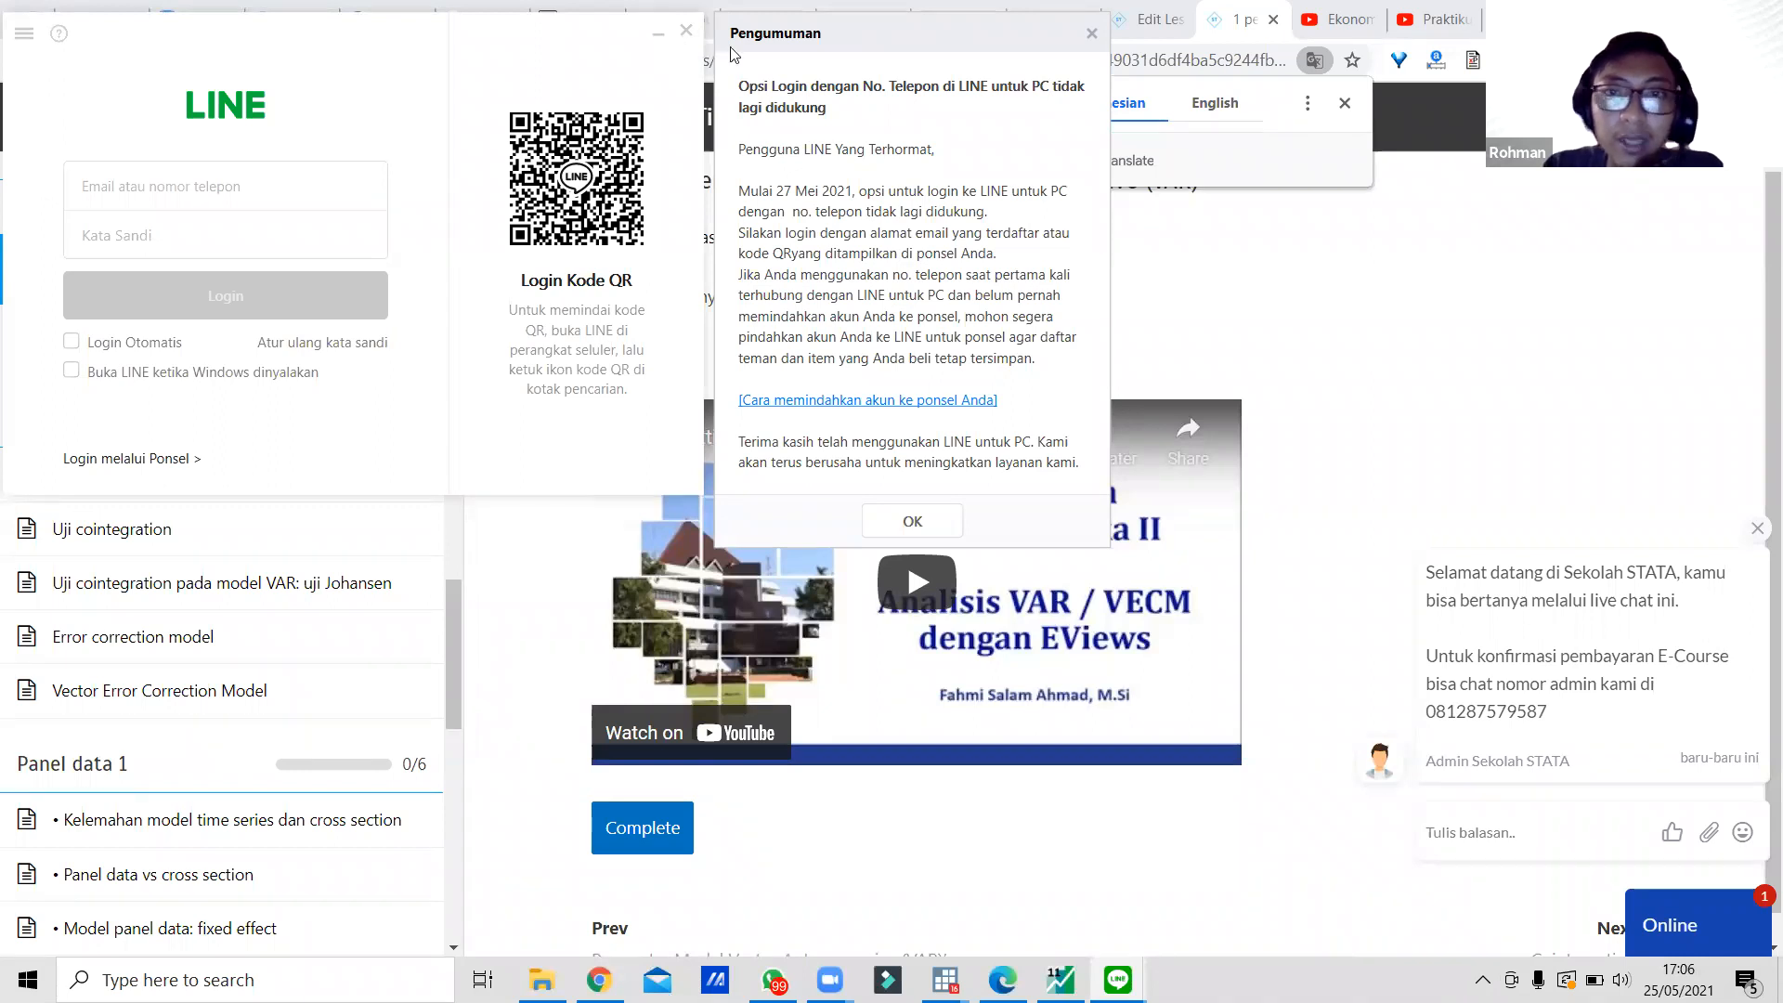
Close the LINE login window and its announcement.
{"action": "left_click", "coordinate": [1088, 38]}
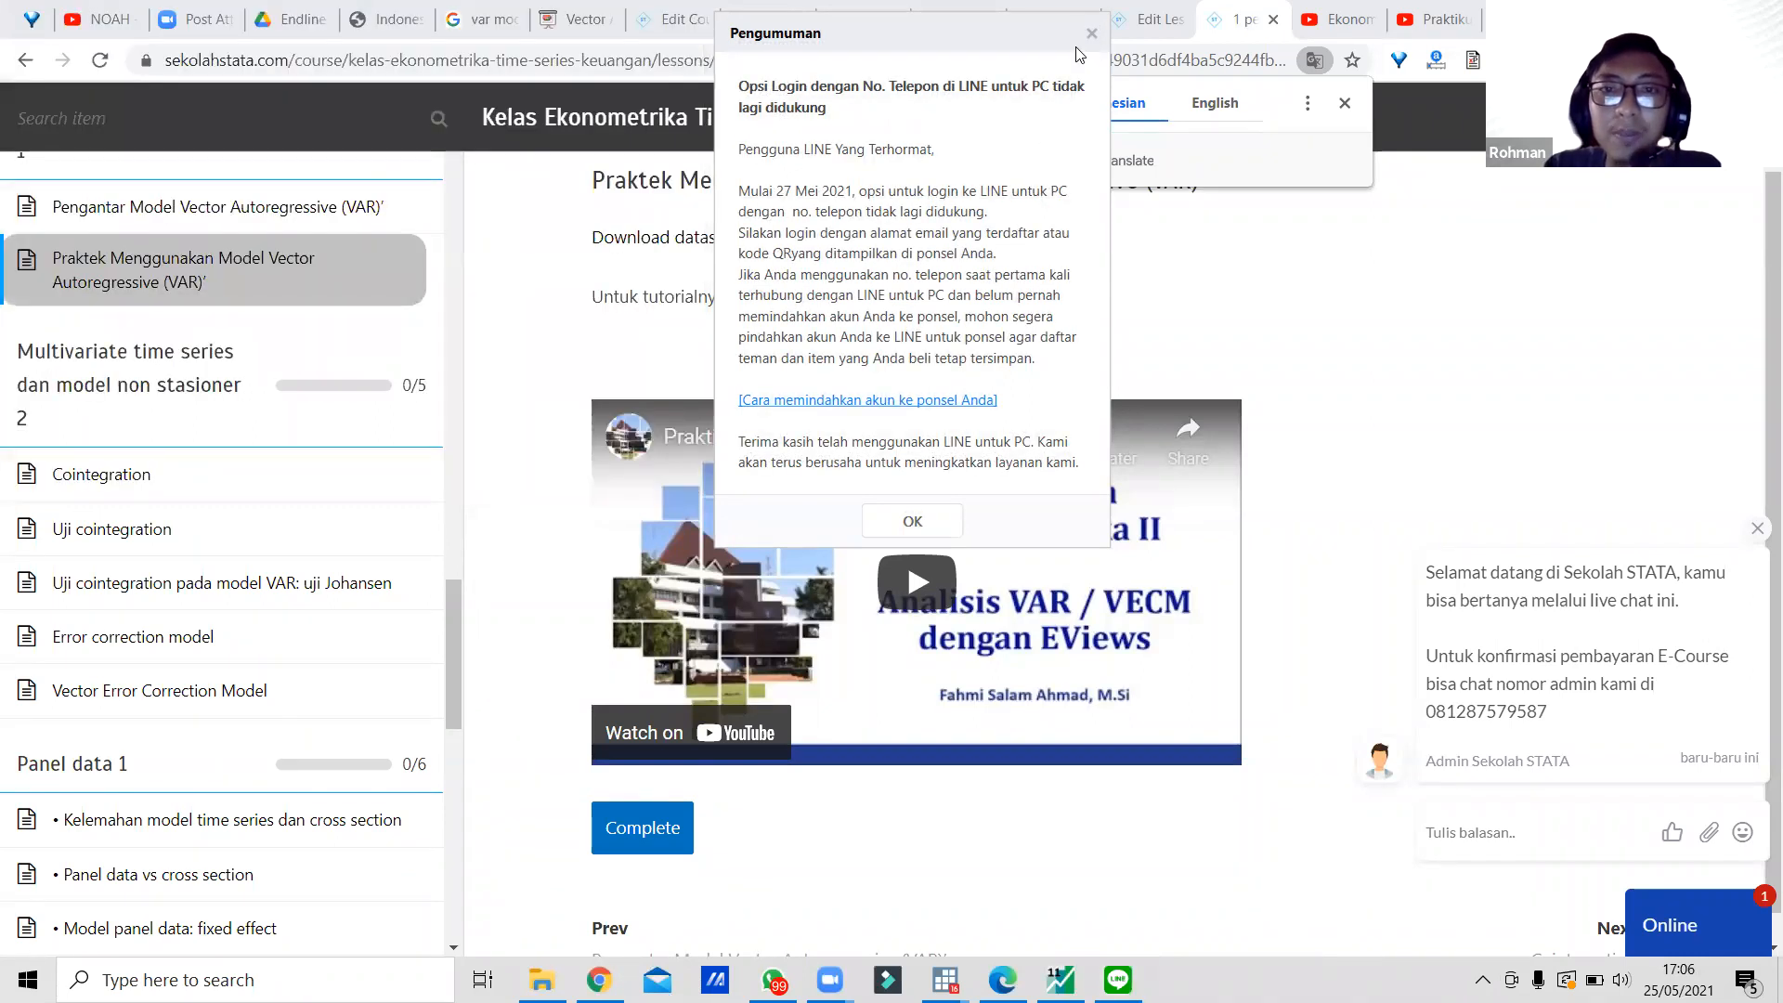
{"action": "left_click", "coordinate": [1091, 35]}
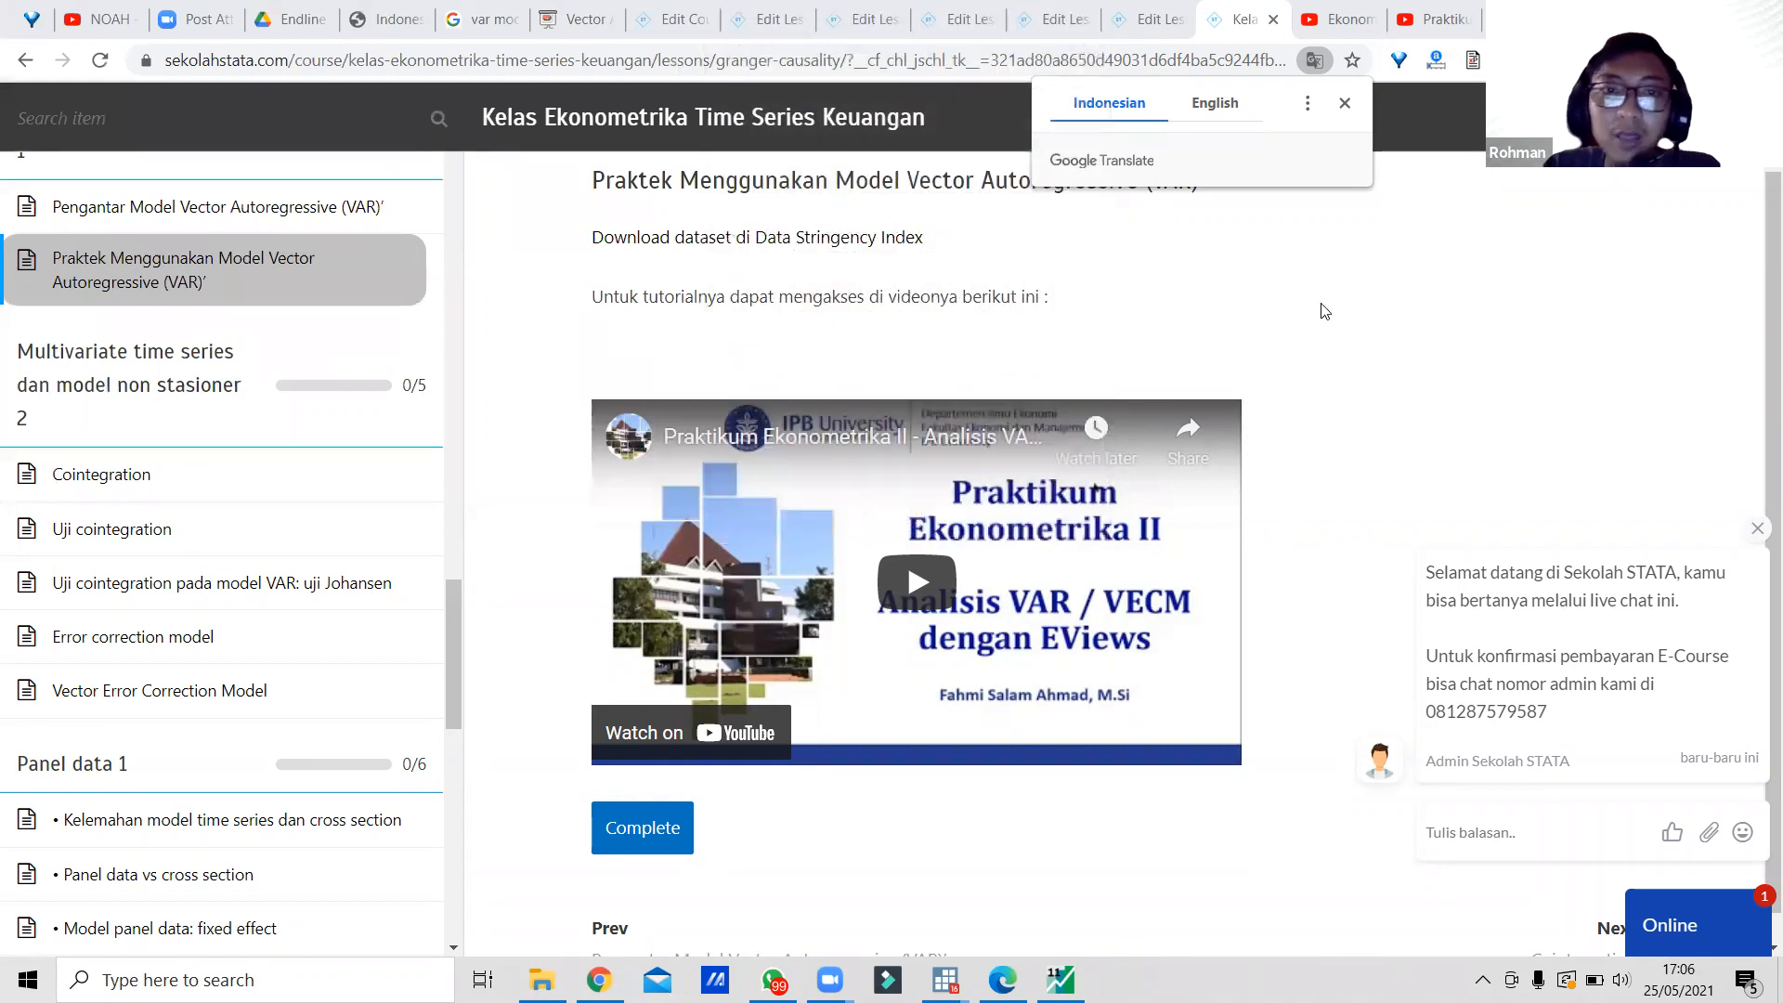
Search Google in a new browser tab for "data stringcy index".
{"action": "key", "text": "ctrl+t"}
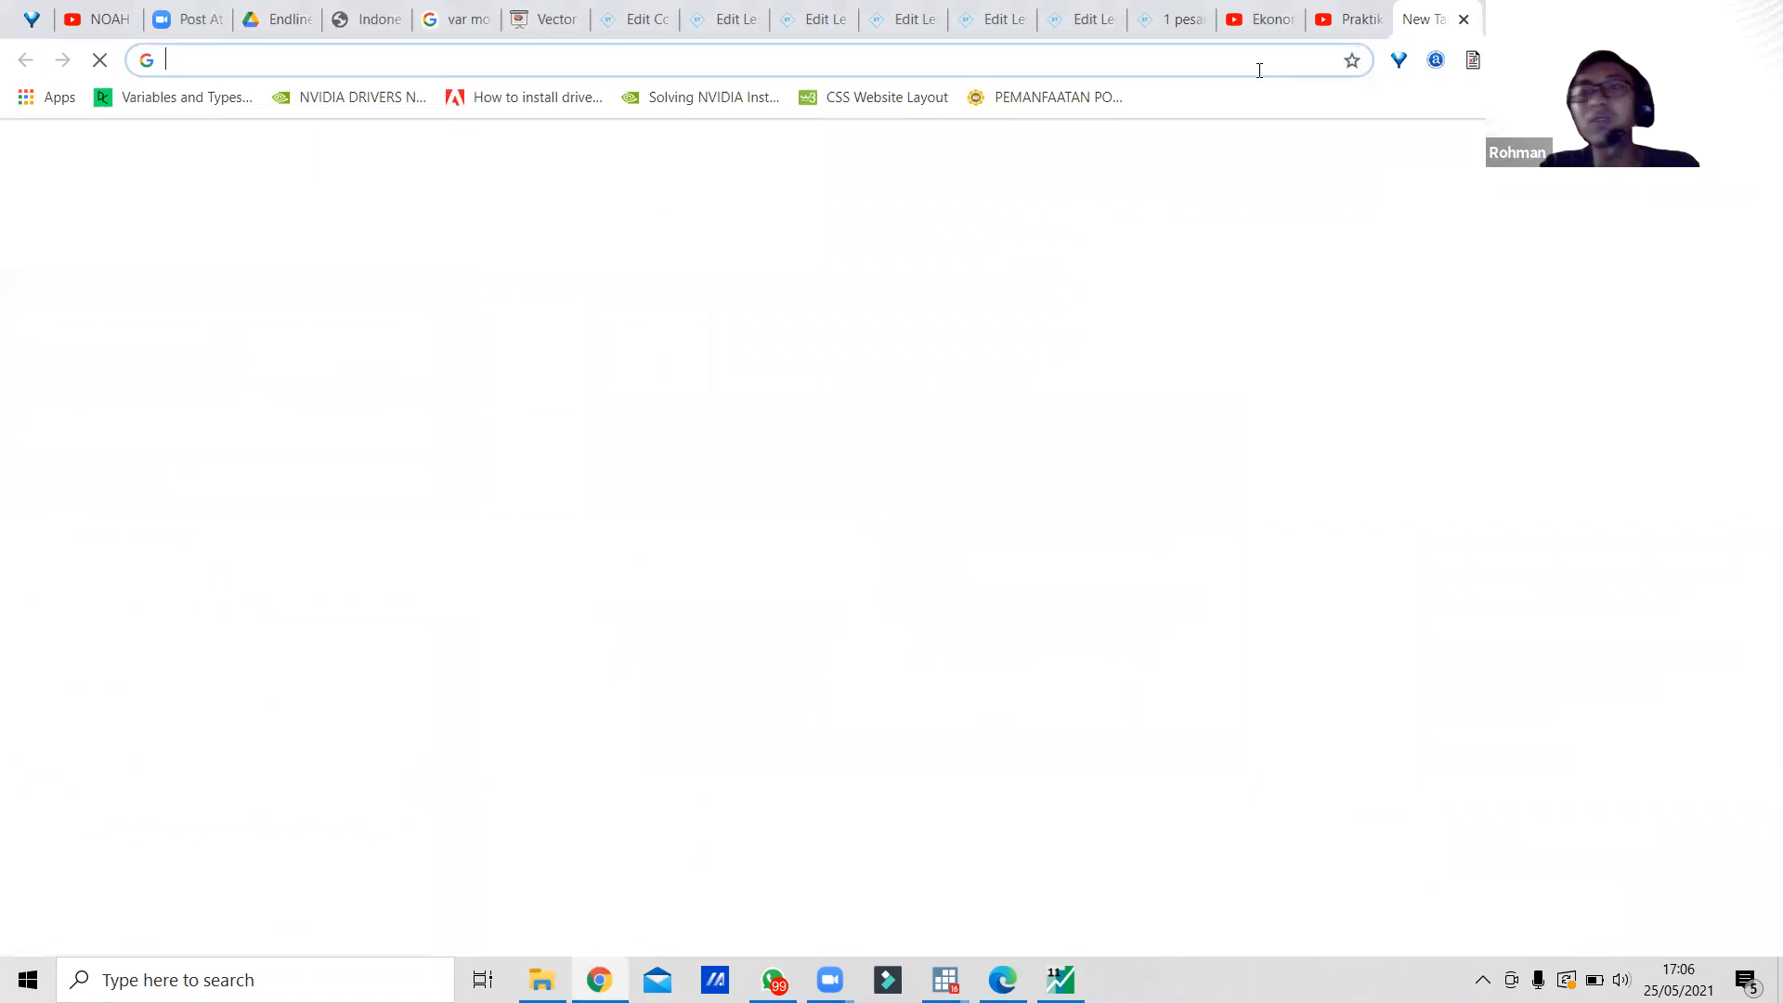
{"action": "type", "text": "data "}
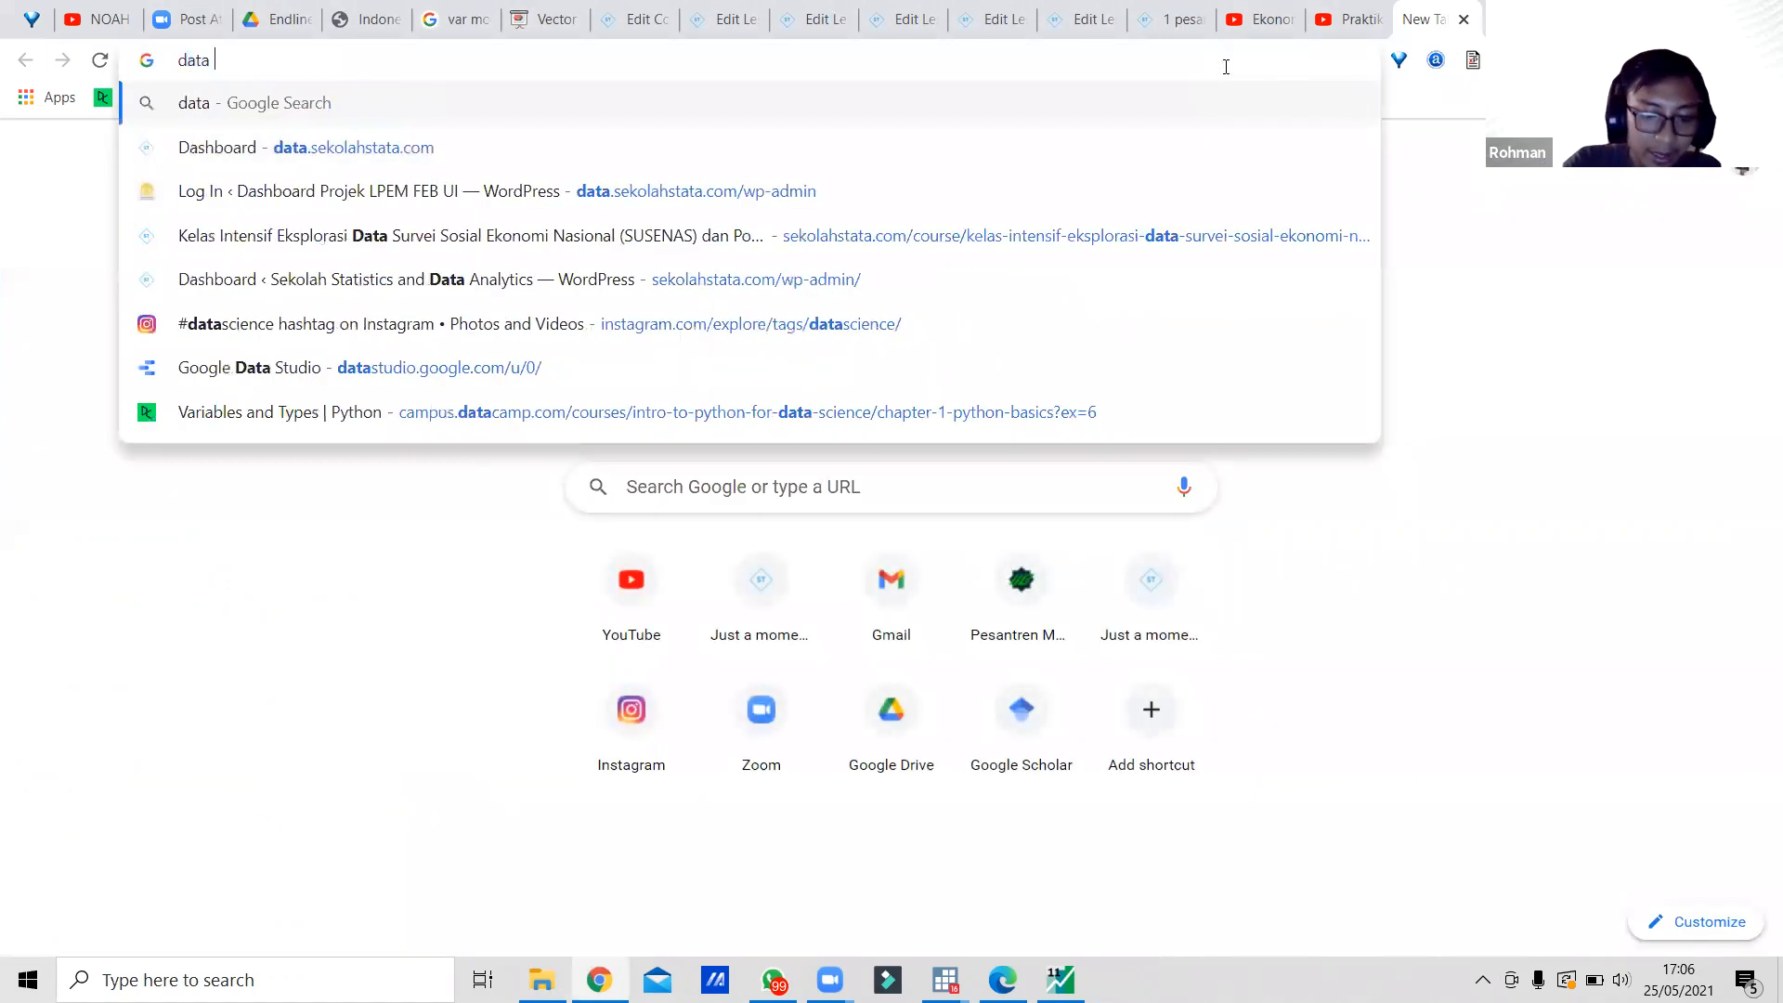
{"action": "type", "text": "srt"}
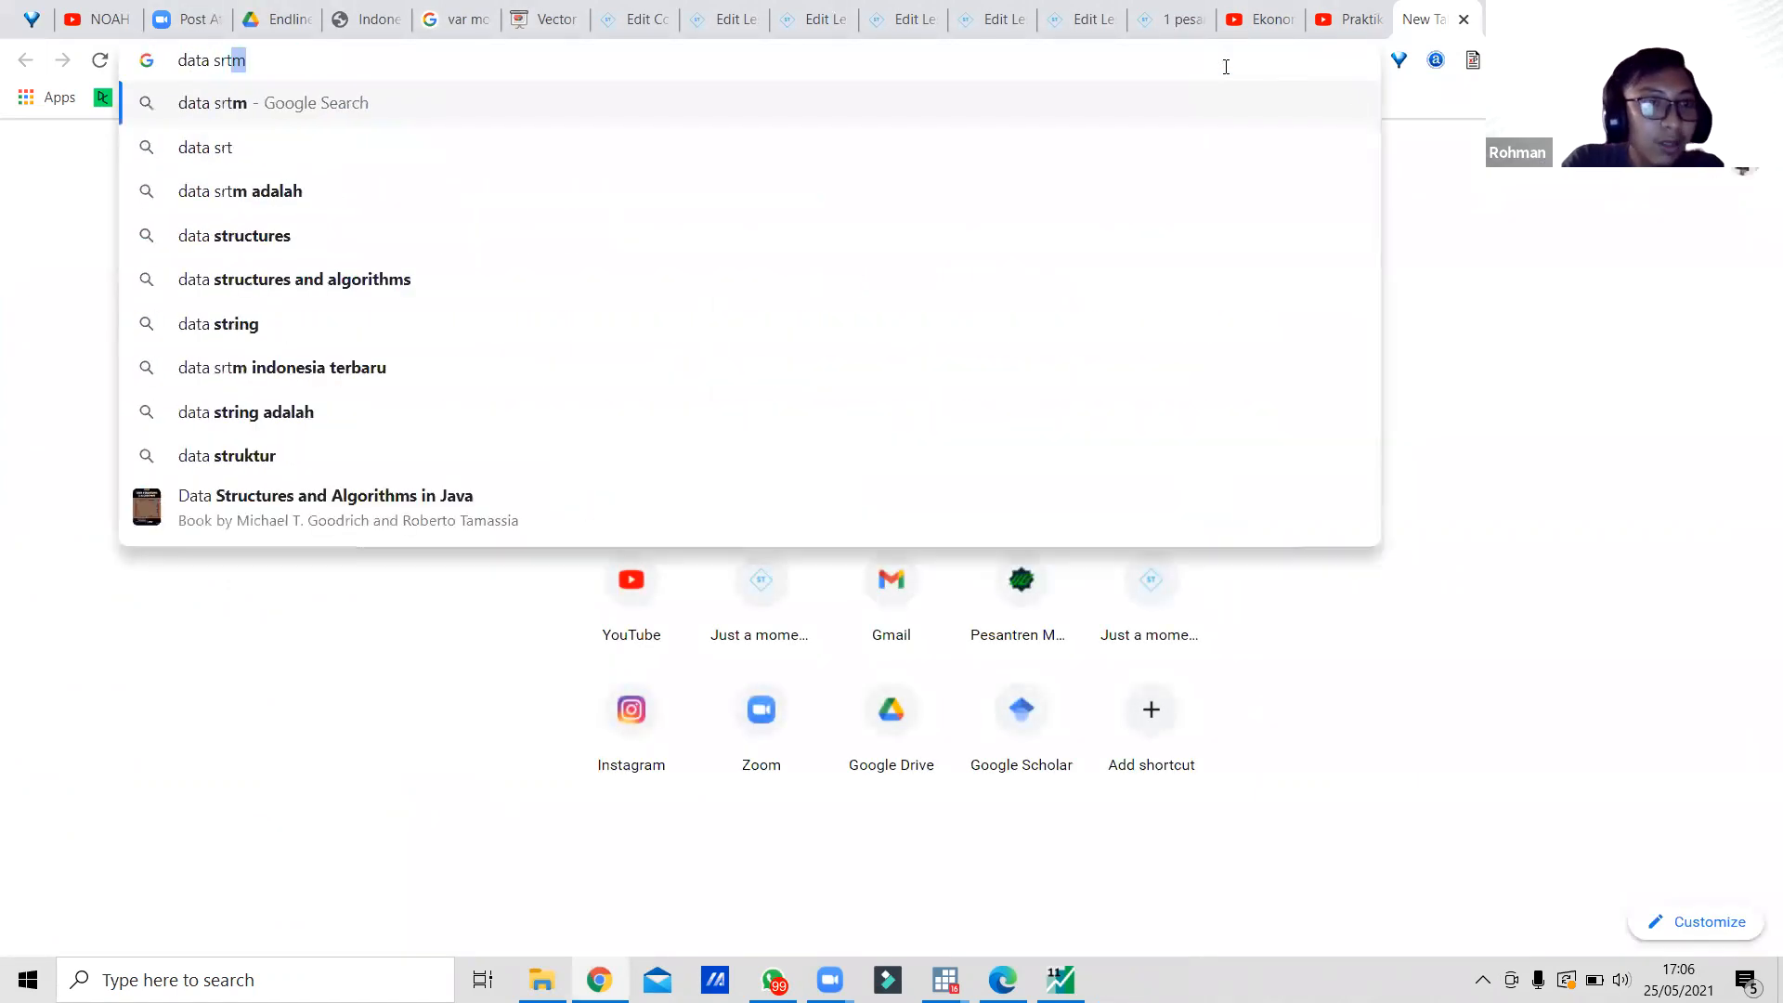
{"action": "key", "text": "BackSpace"}
{"action": "key", "text": "BackSpace"}
{"action": "key", "text": "BackSpace"}
{"action": "type", "text": "trin"}
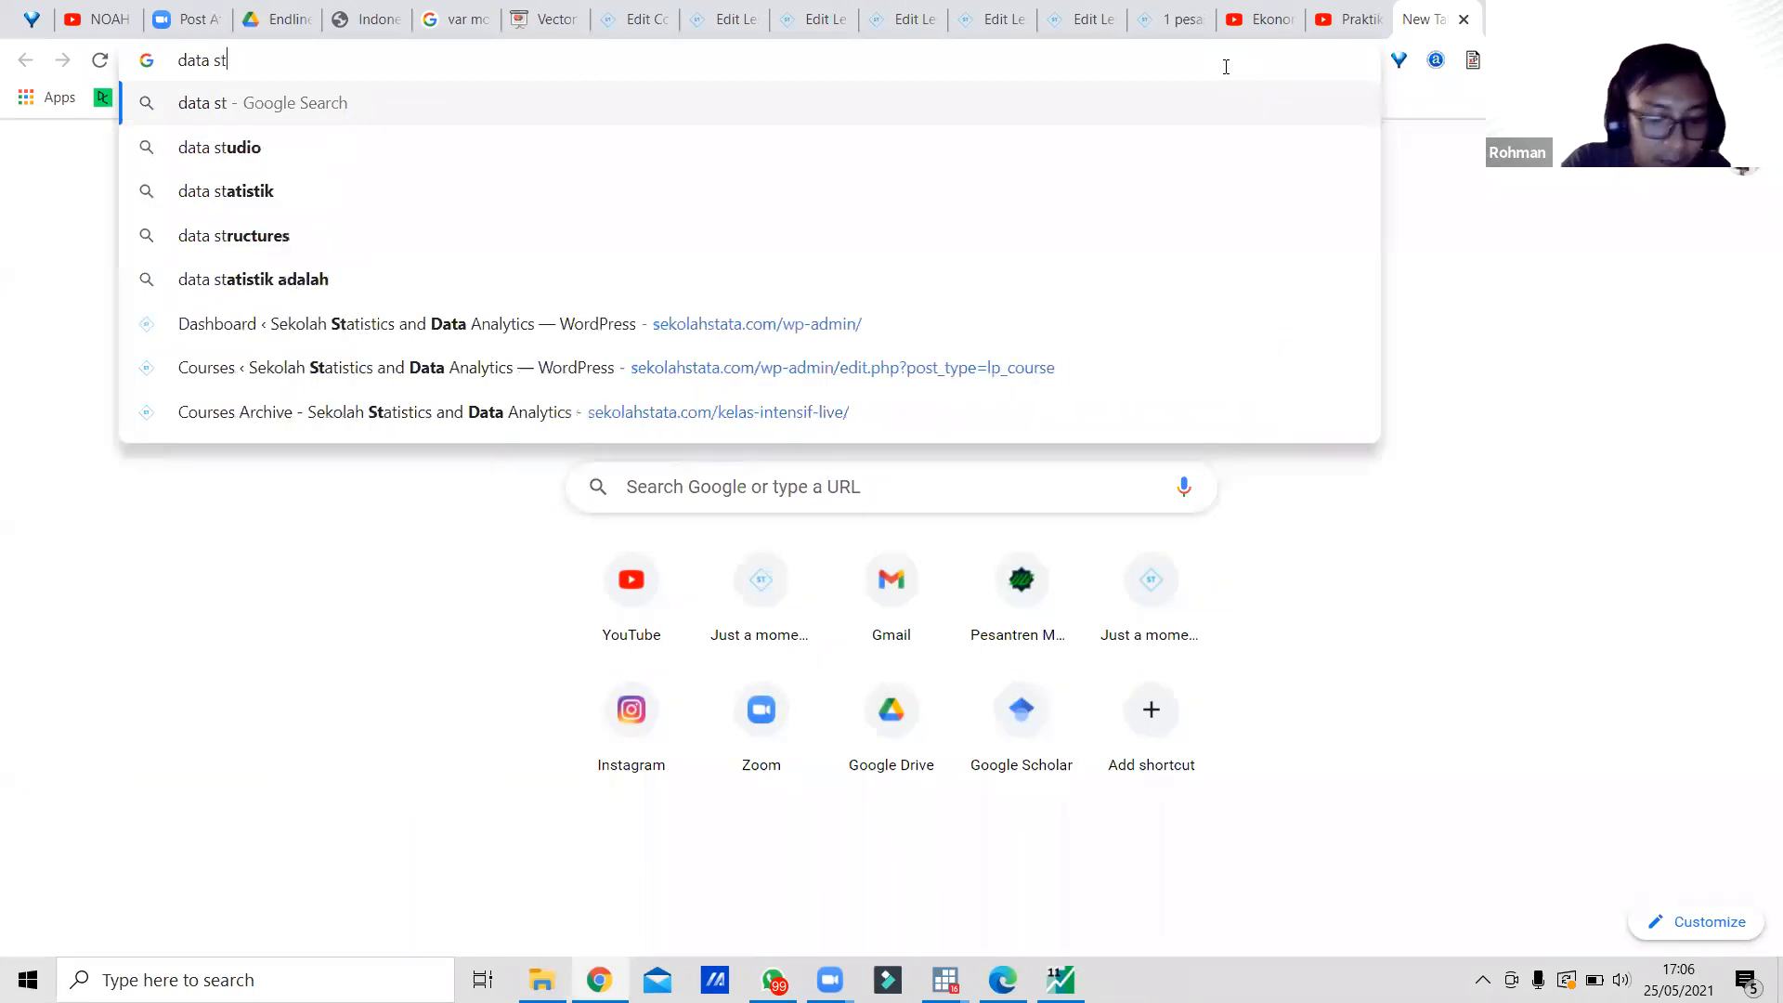
{"action": "type", "text": "gn"}
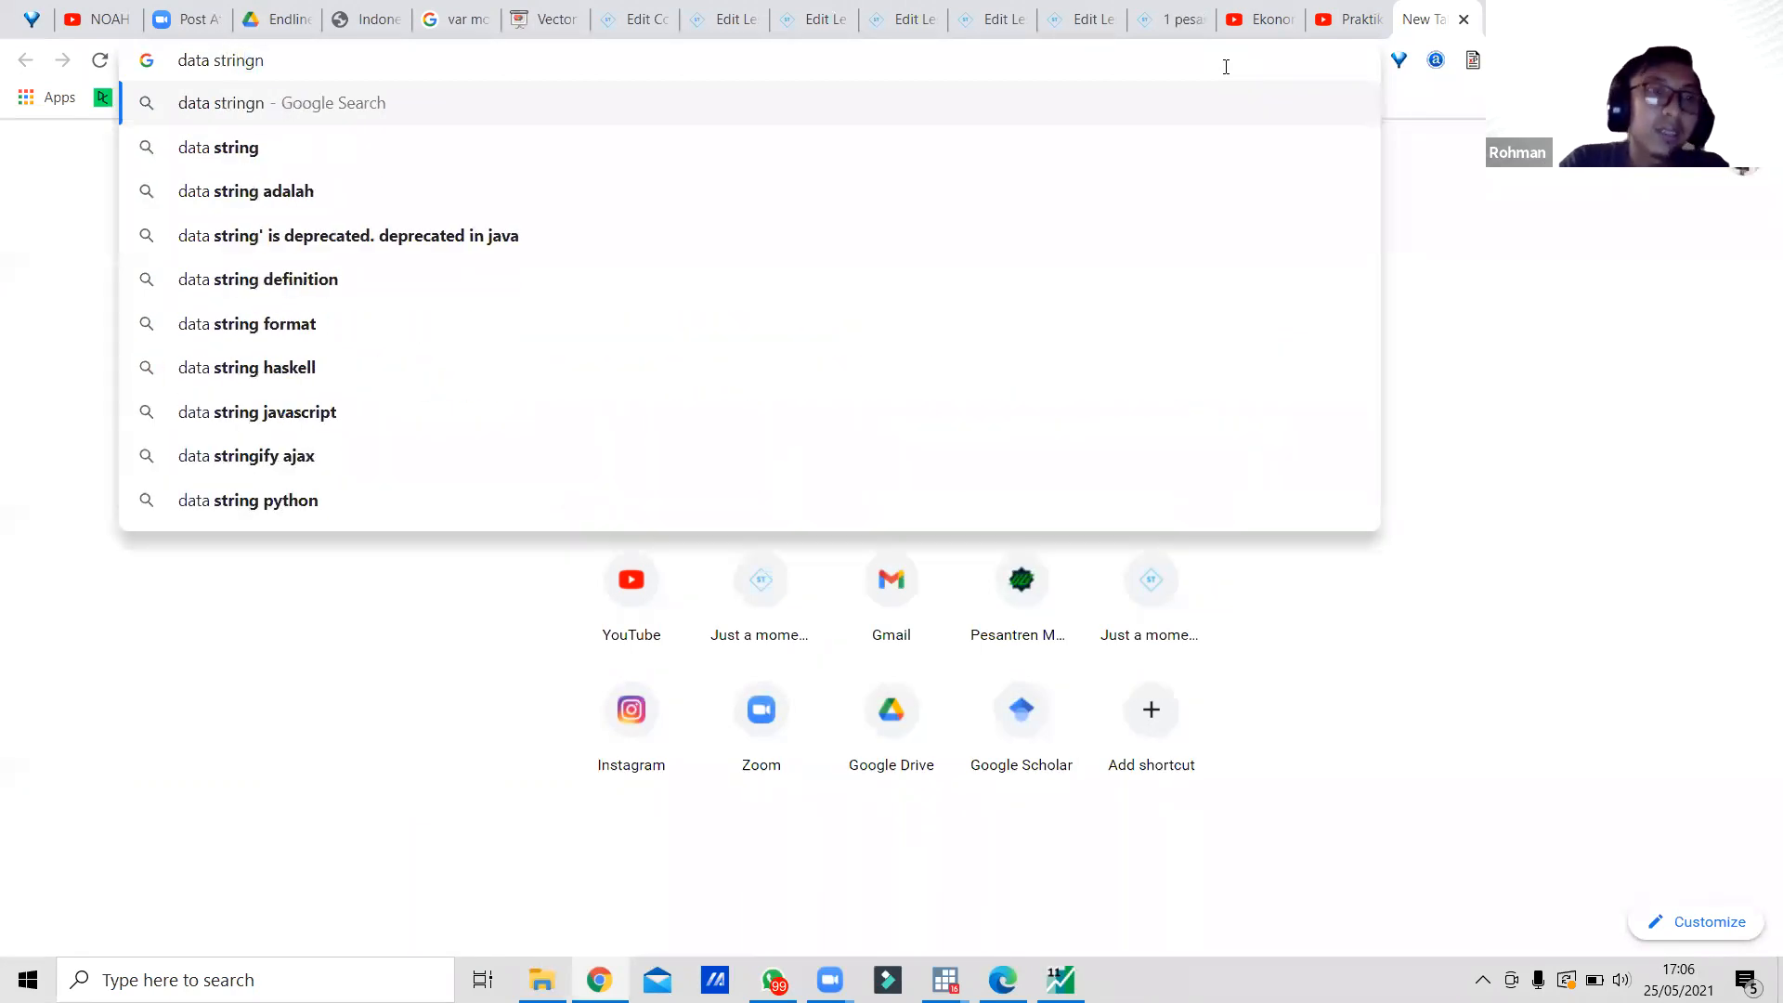
{"action": "key", "text": "BackSpace"}
{"action": "type", "text": "cy"}
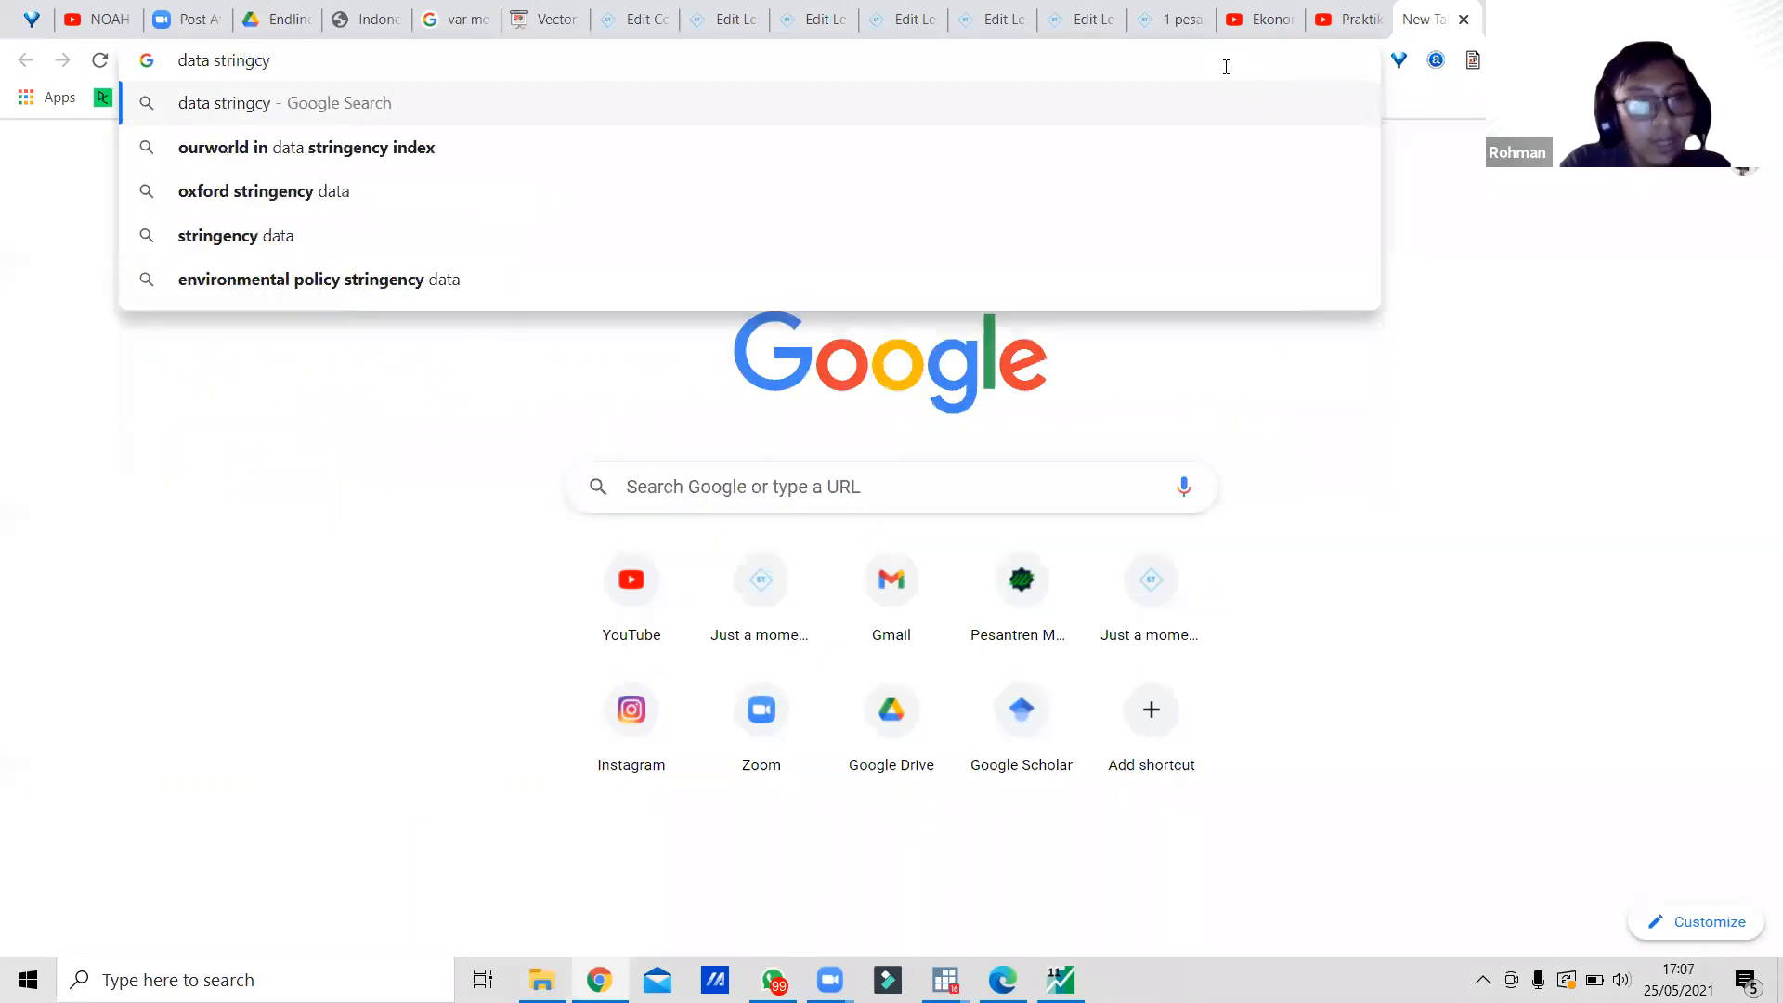
{"action": "type", "text": " index"}
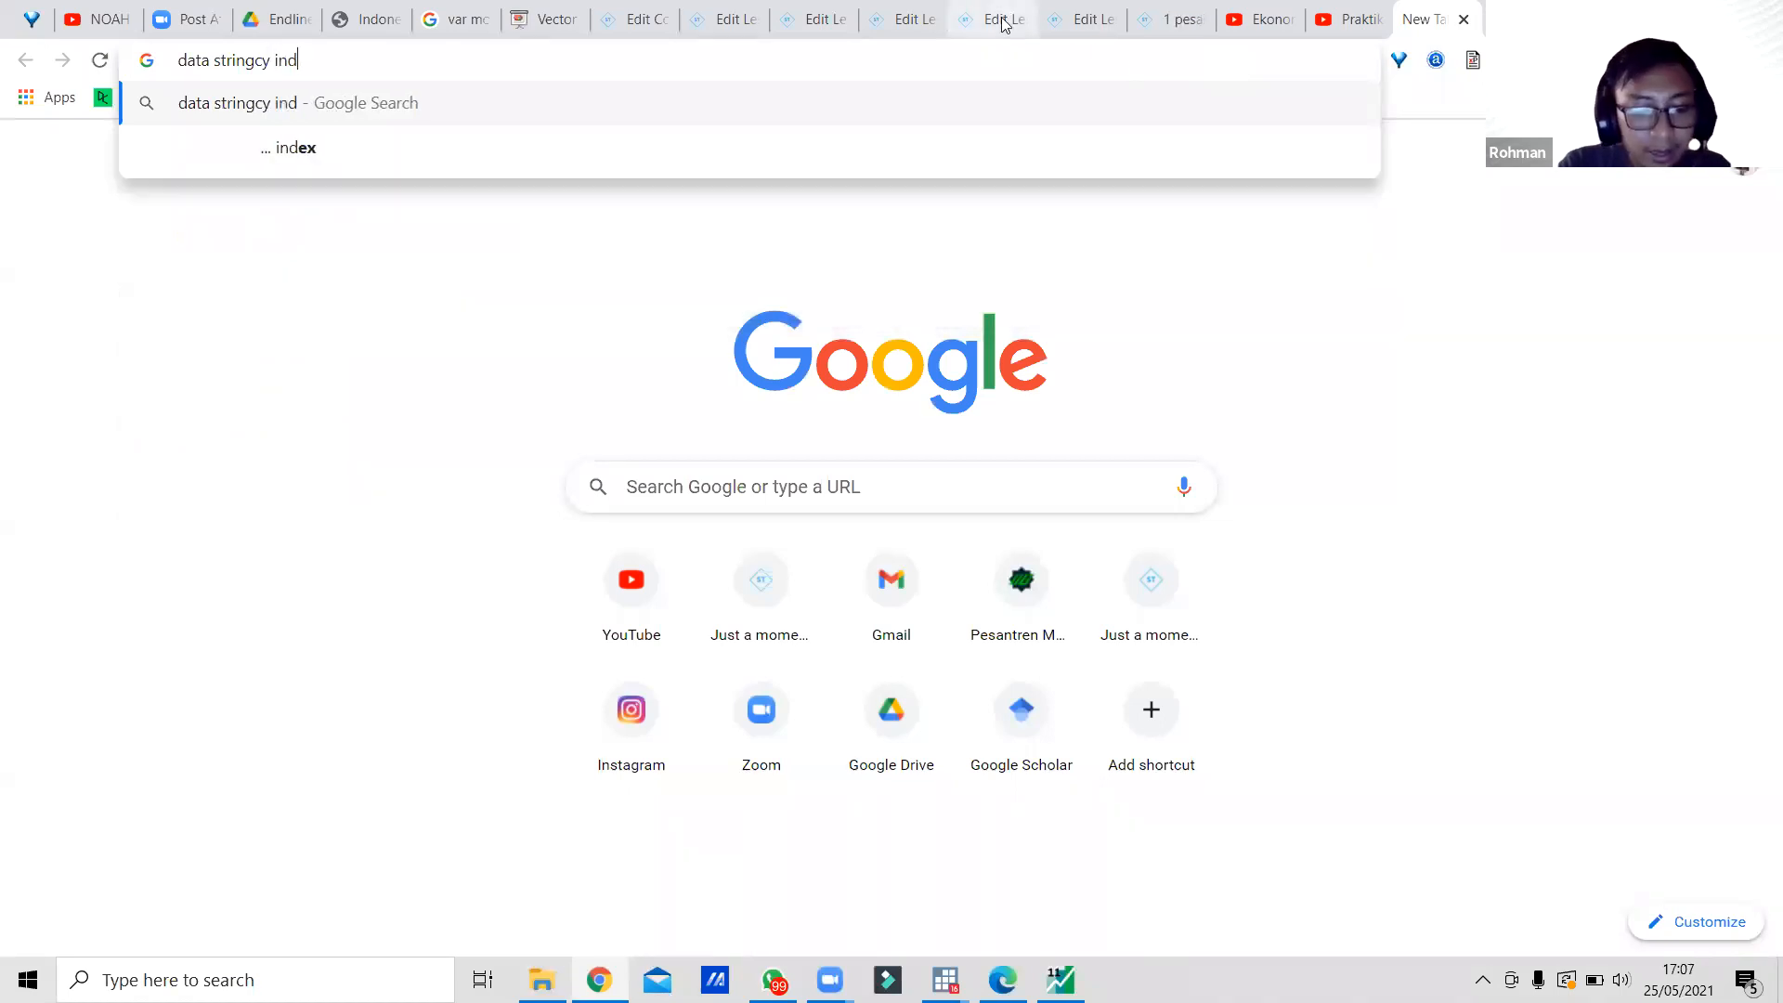
{"action": "key", "text": "Return"}
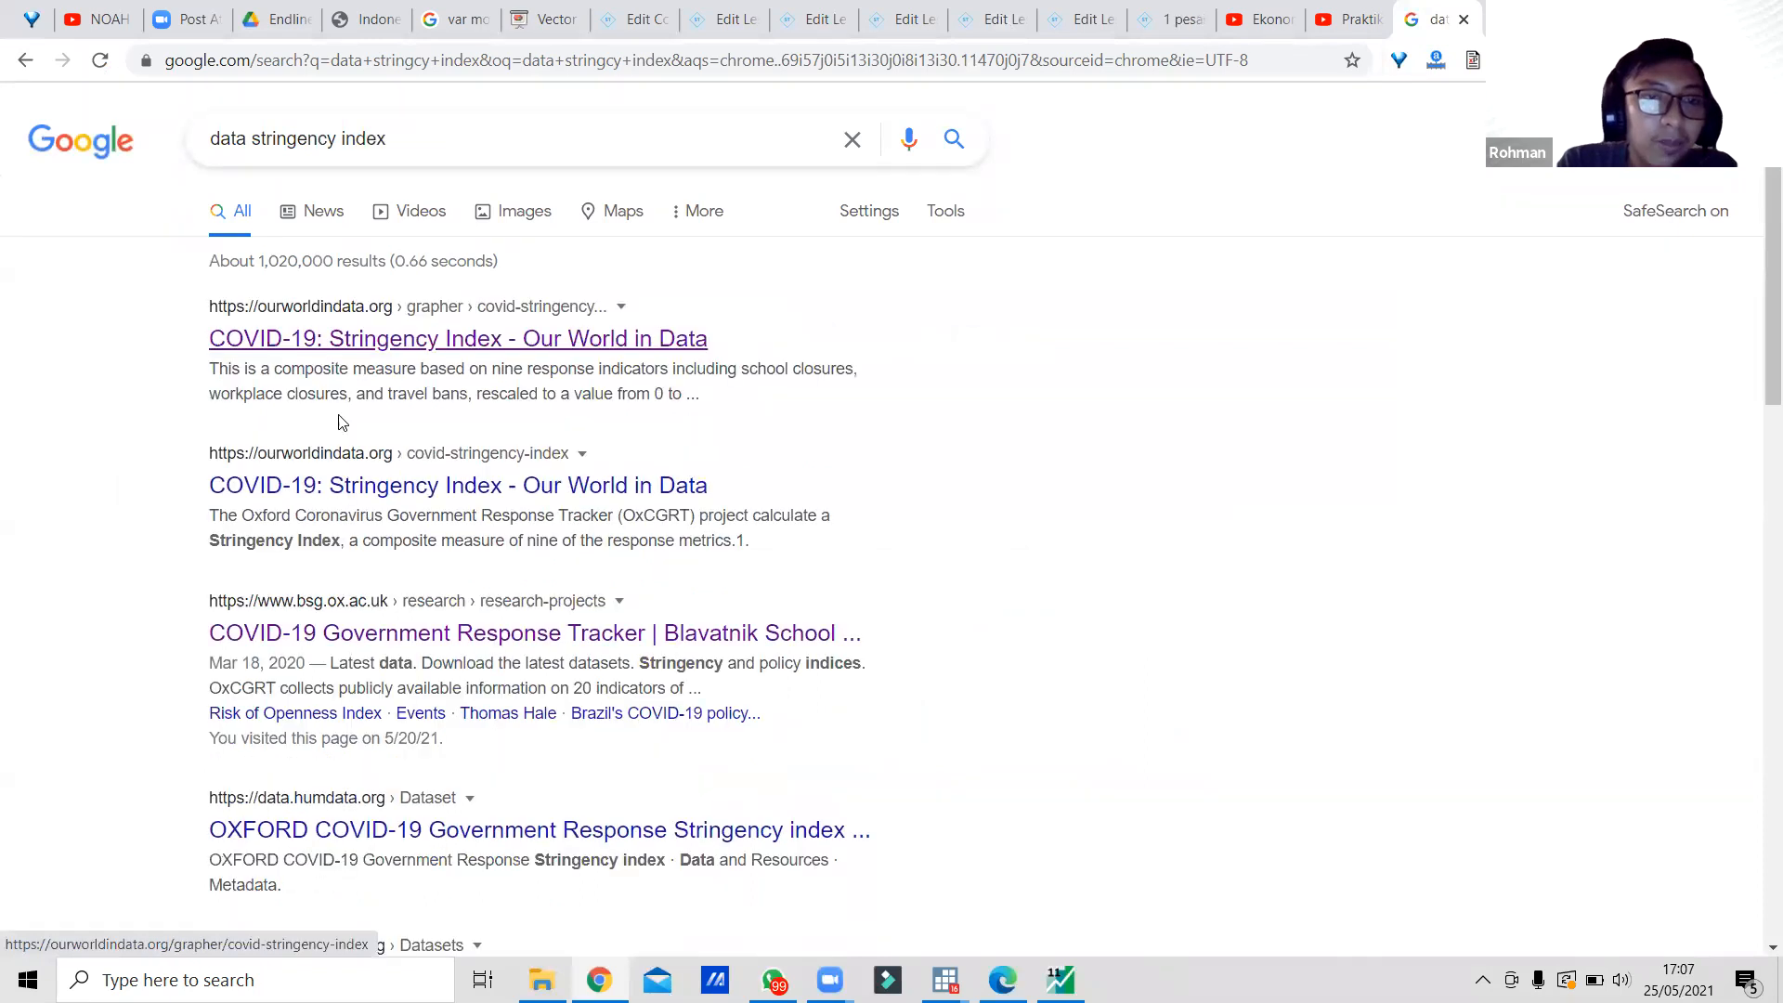
Look through the search results and open the Blavatnik School's COVID-19 Government Response Tracker page.
{"action": "scroll", "coordinate": [337, 424], "scroll_direction": "down", "scroll_amount": 2}
{"action": "scroll", "coordinate": [336, 424], "scroll_direction": "down", "scroll_amount": 3}
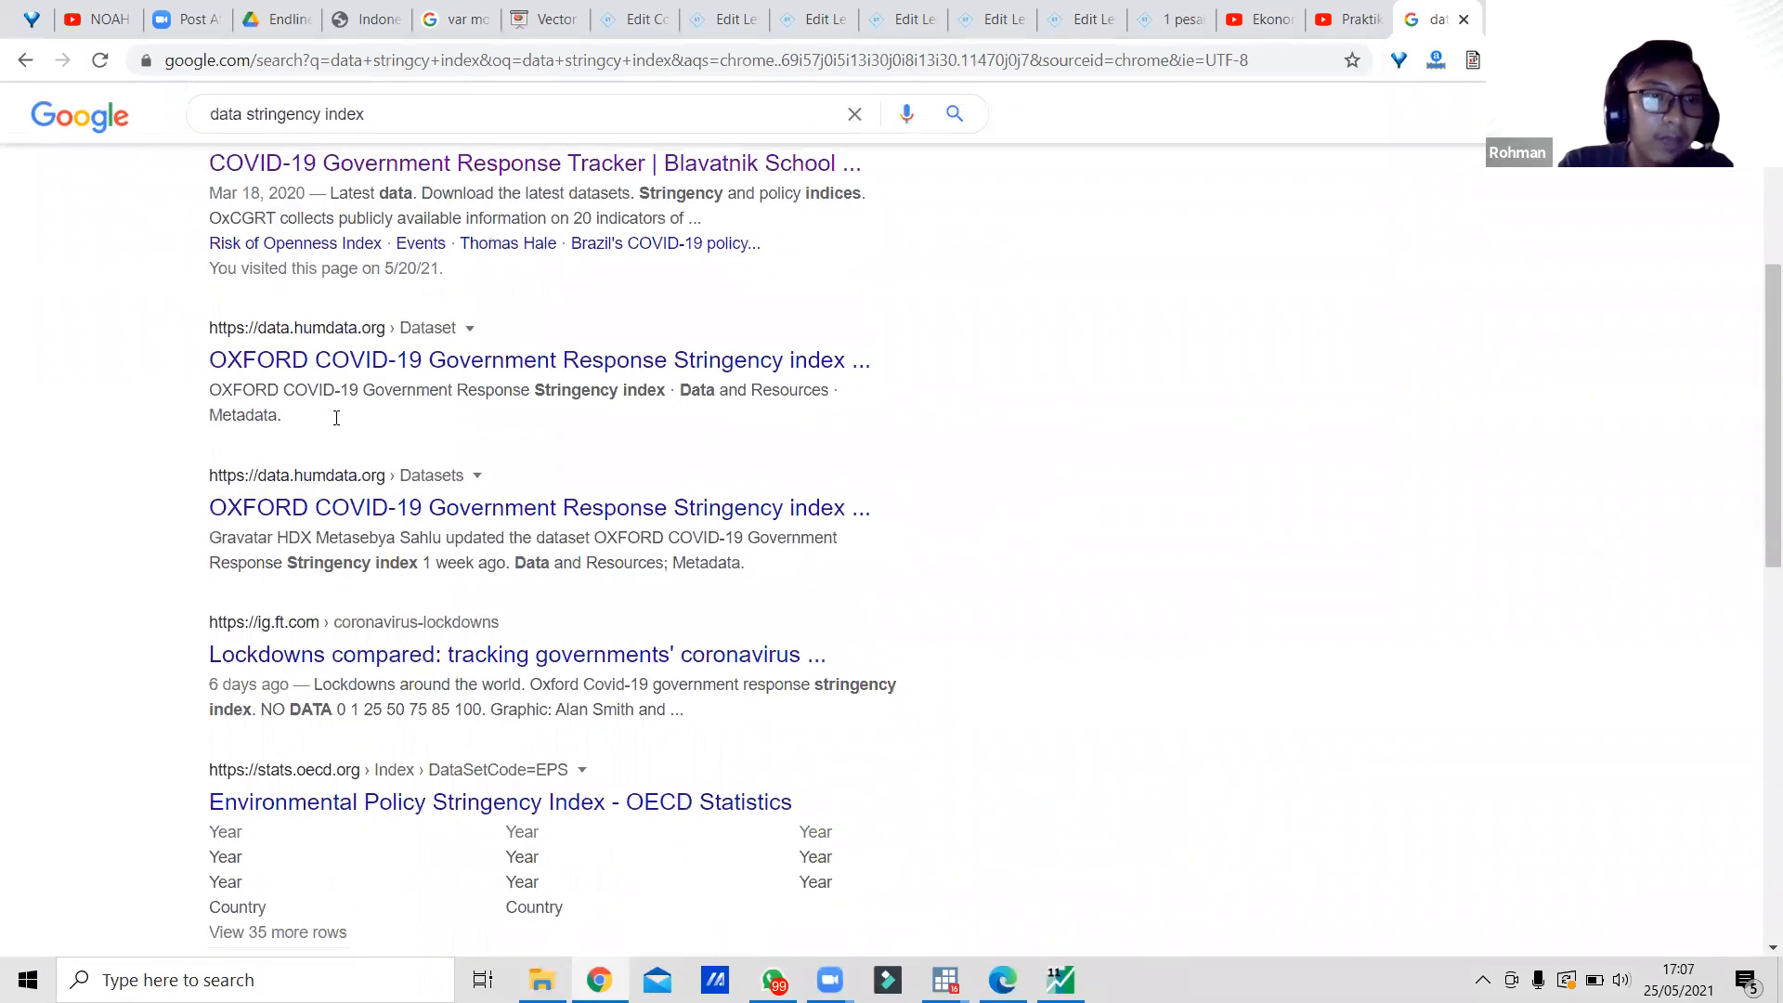
{"action": "scroll", "coordinate": [336, 418], "scroll_direction": "up", "scroll_amount": 1}
{"action": "scroll", "coordinate": [260, 272], "scroll_direction": "up", "scroll_amount": 1}
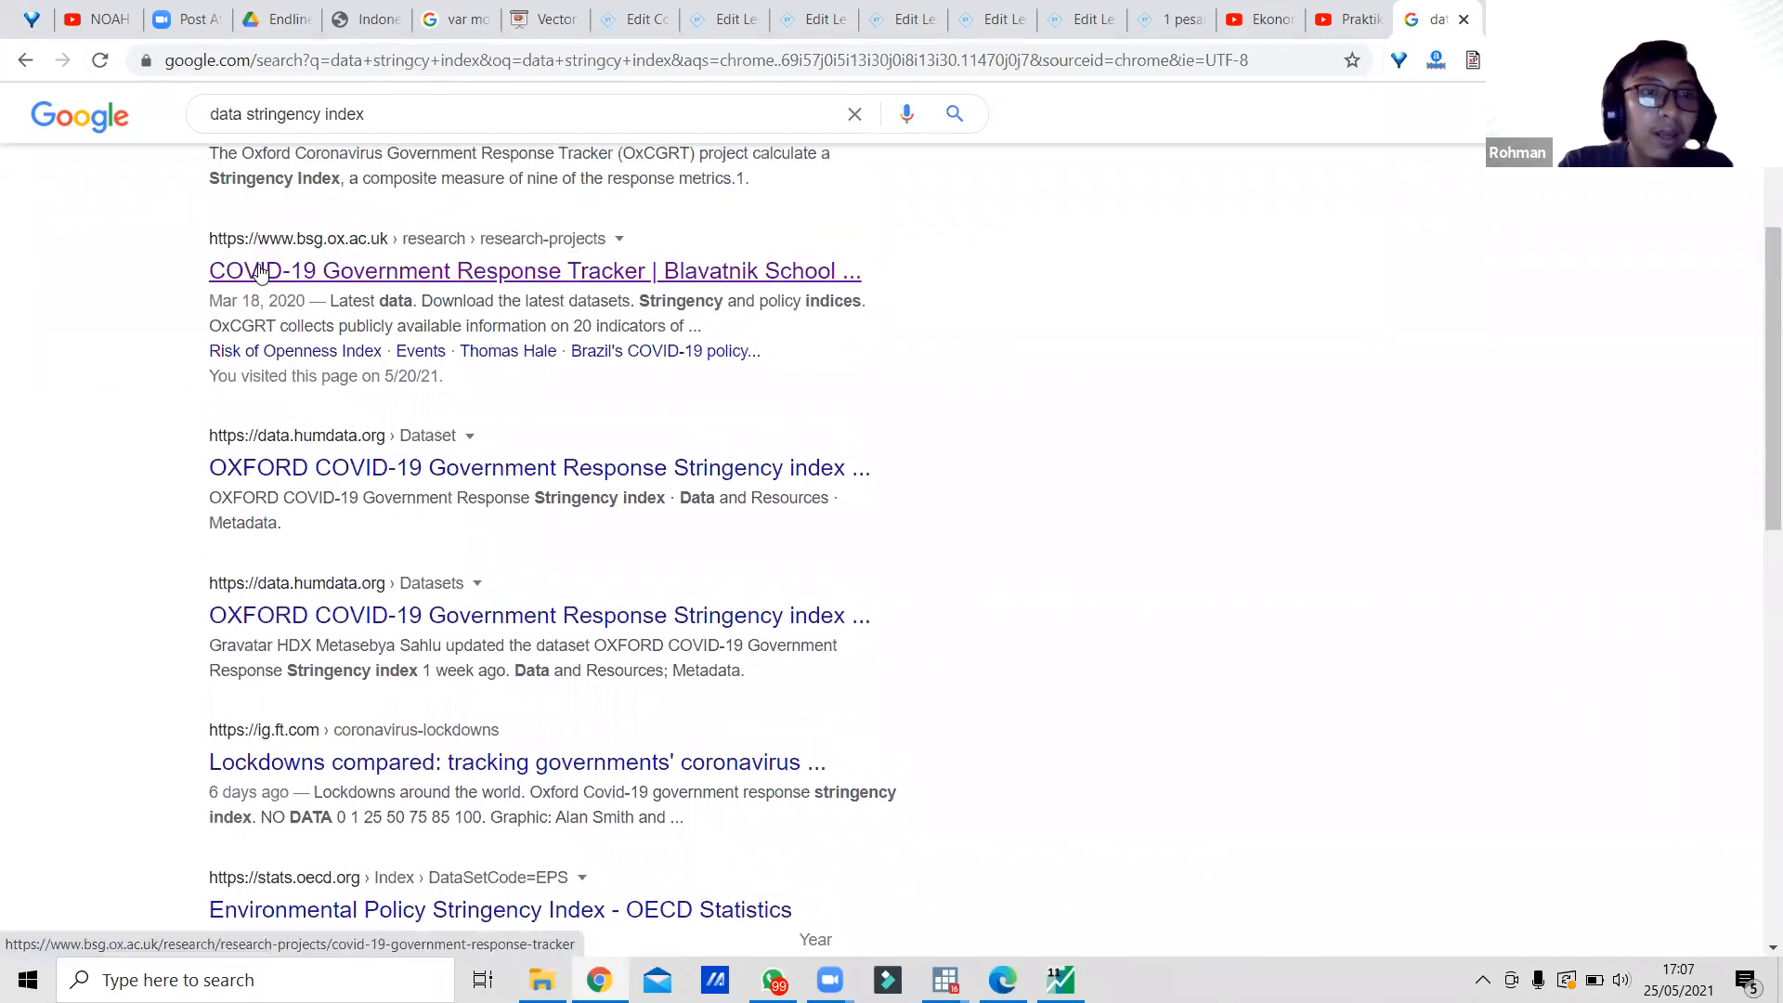
{"action": "left_click", "coordinate": [260, 272]}
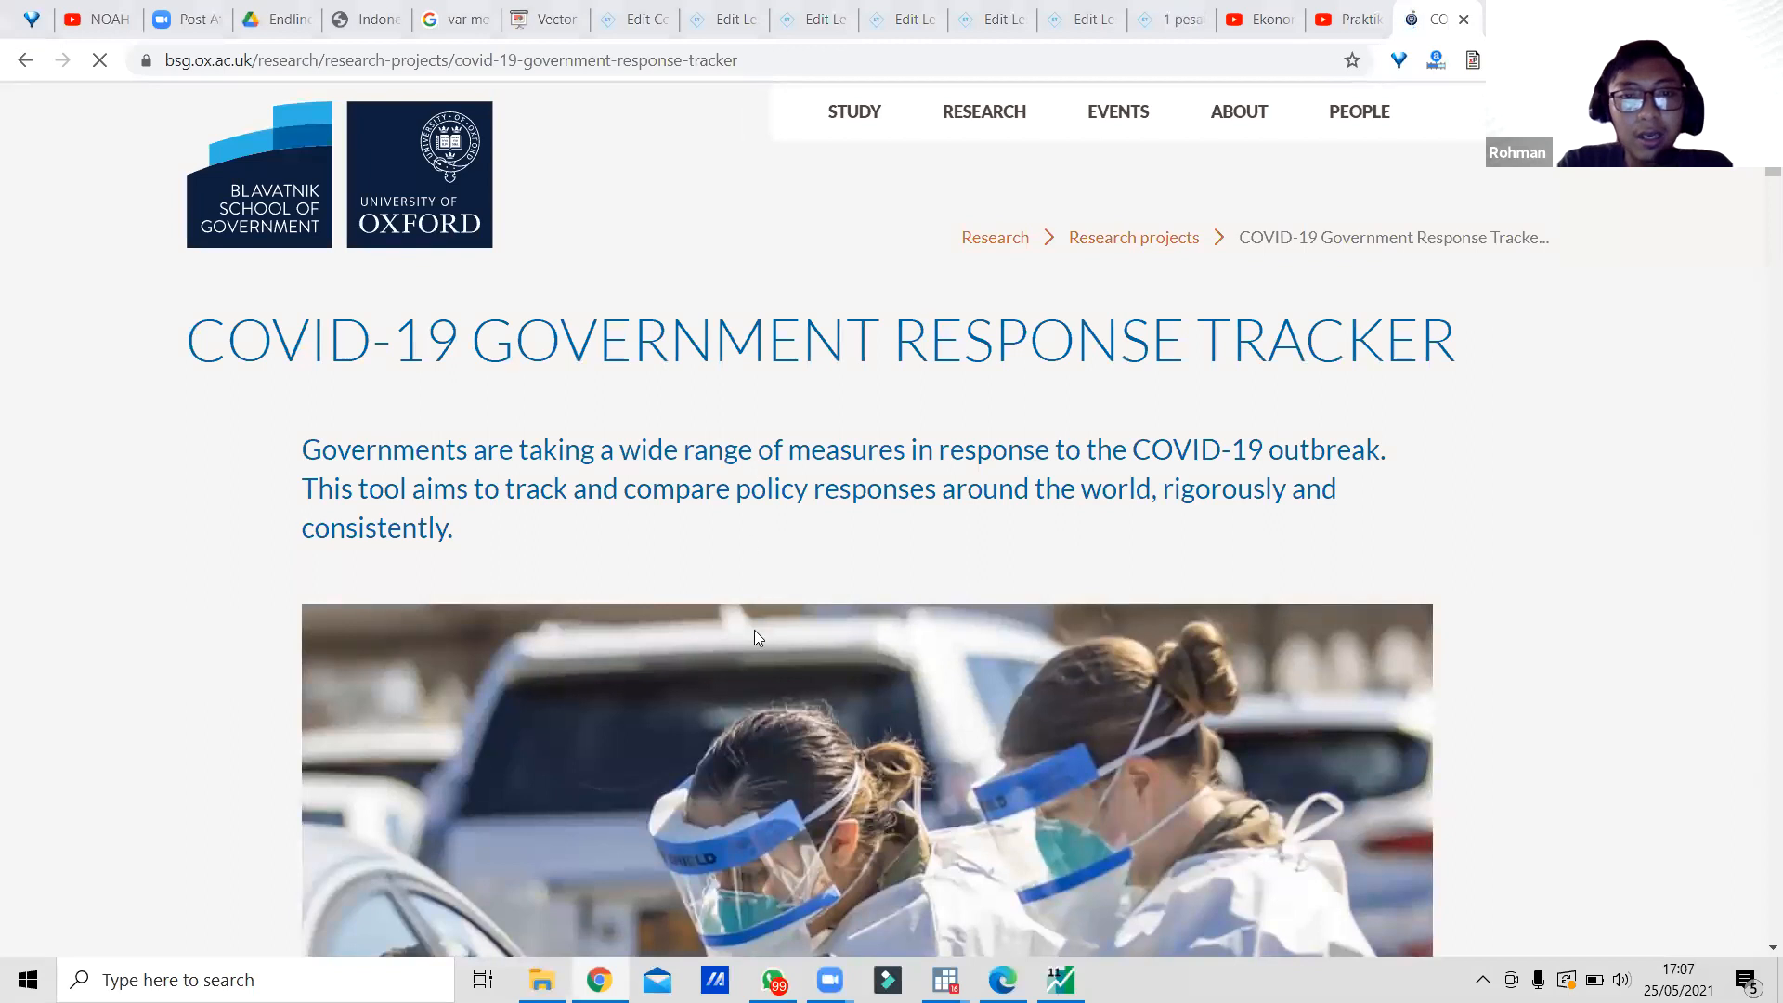
Follow the link to the latest datasets and review the full national-level country data section.
{"action": "scroll", "coordinate": [754, 630], "scroll_direction": "down", "scroll_amount": 4}
{"action": "scroll", "coordinate": [757, 637], "scroll_direction": "down", "scroll_amount": 10}
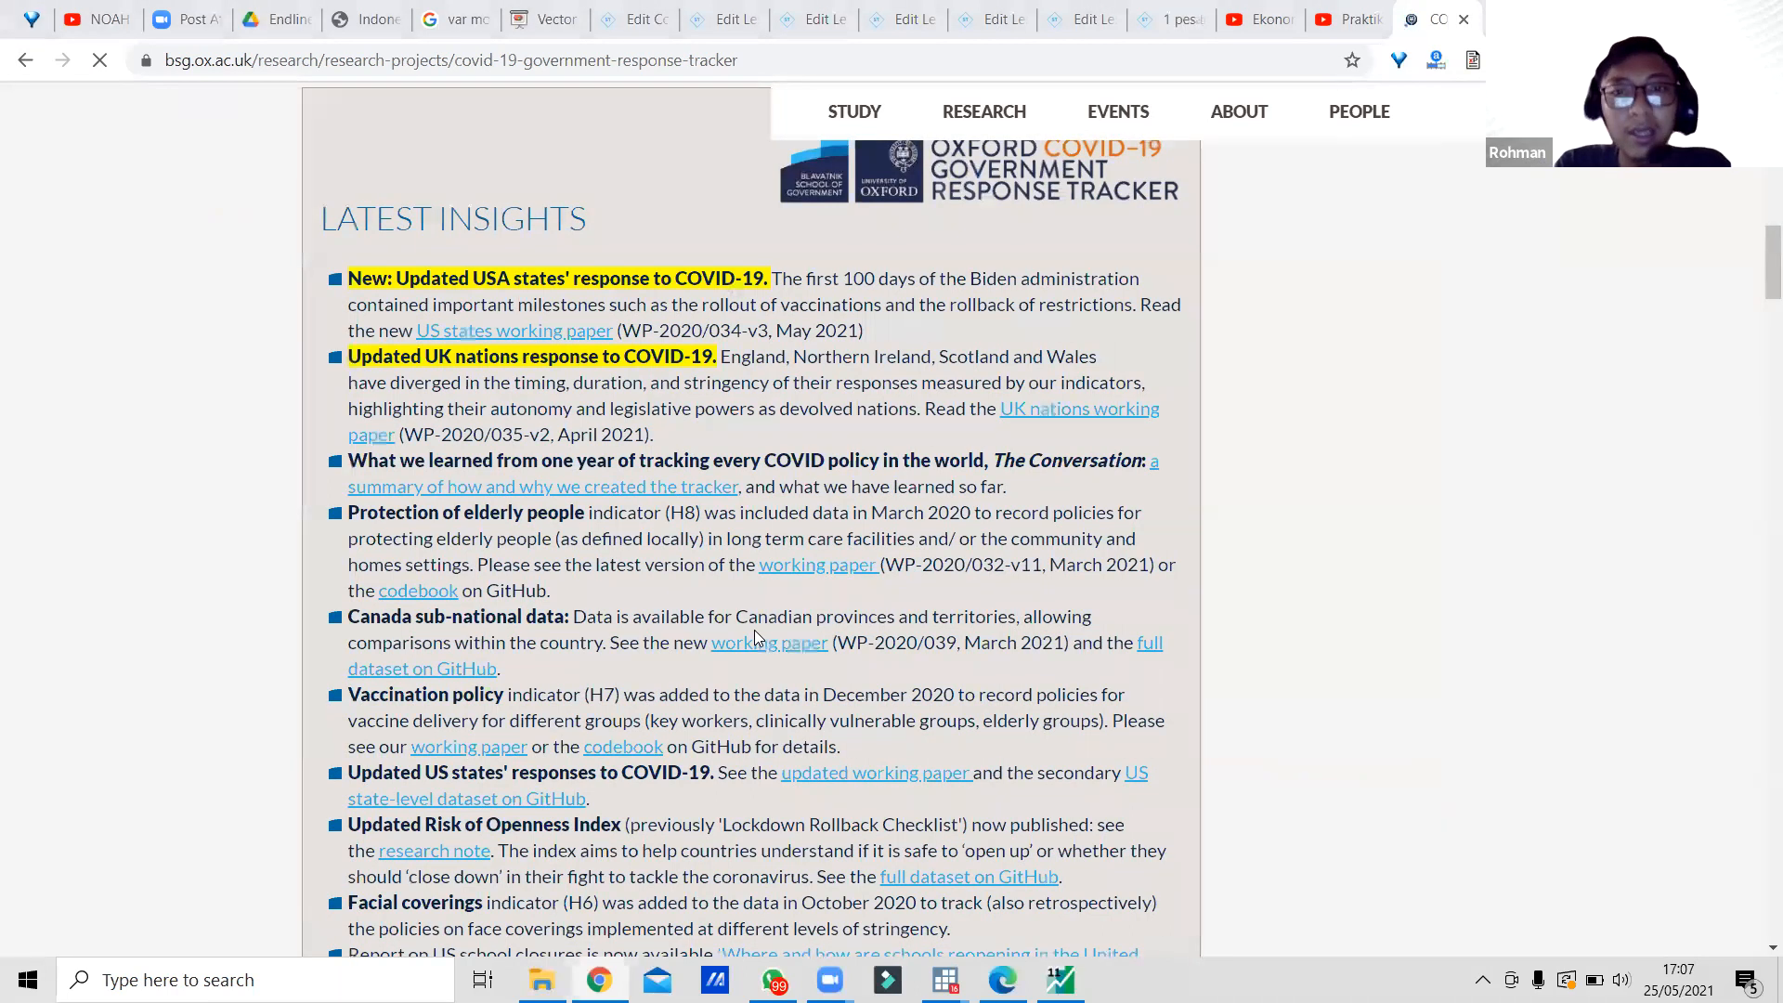
{"action": "scroll", "coordinate": [754, 635], "scroll_direction": "up", "scroll_amount": 2}
{"action": "scroll", "coordinate": [754, 636], "scroll_direction": "down", "scroll_amount": 10}
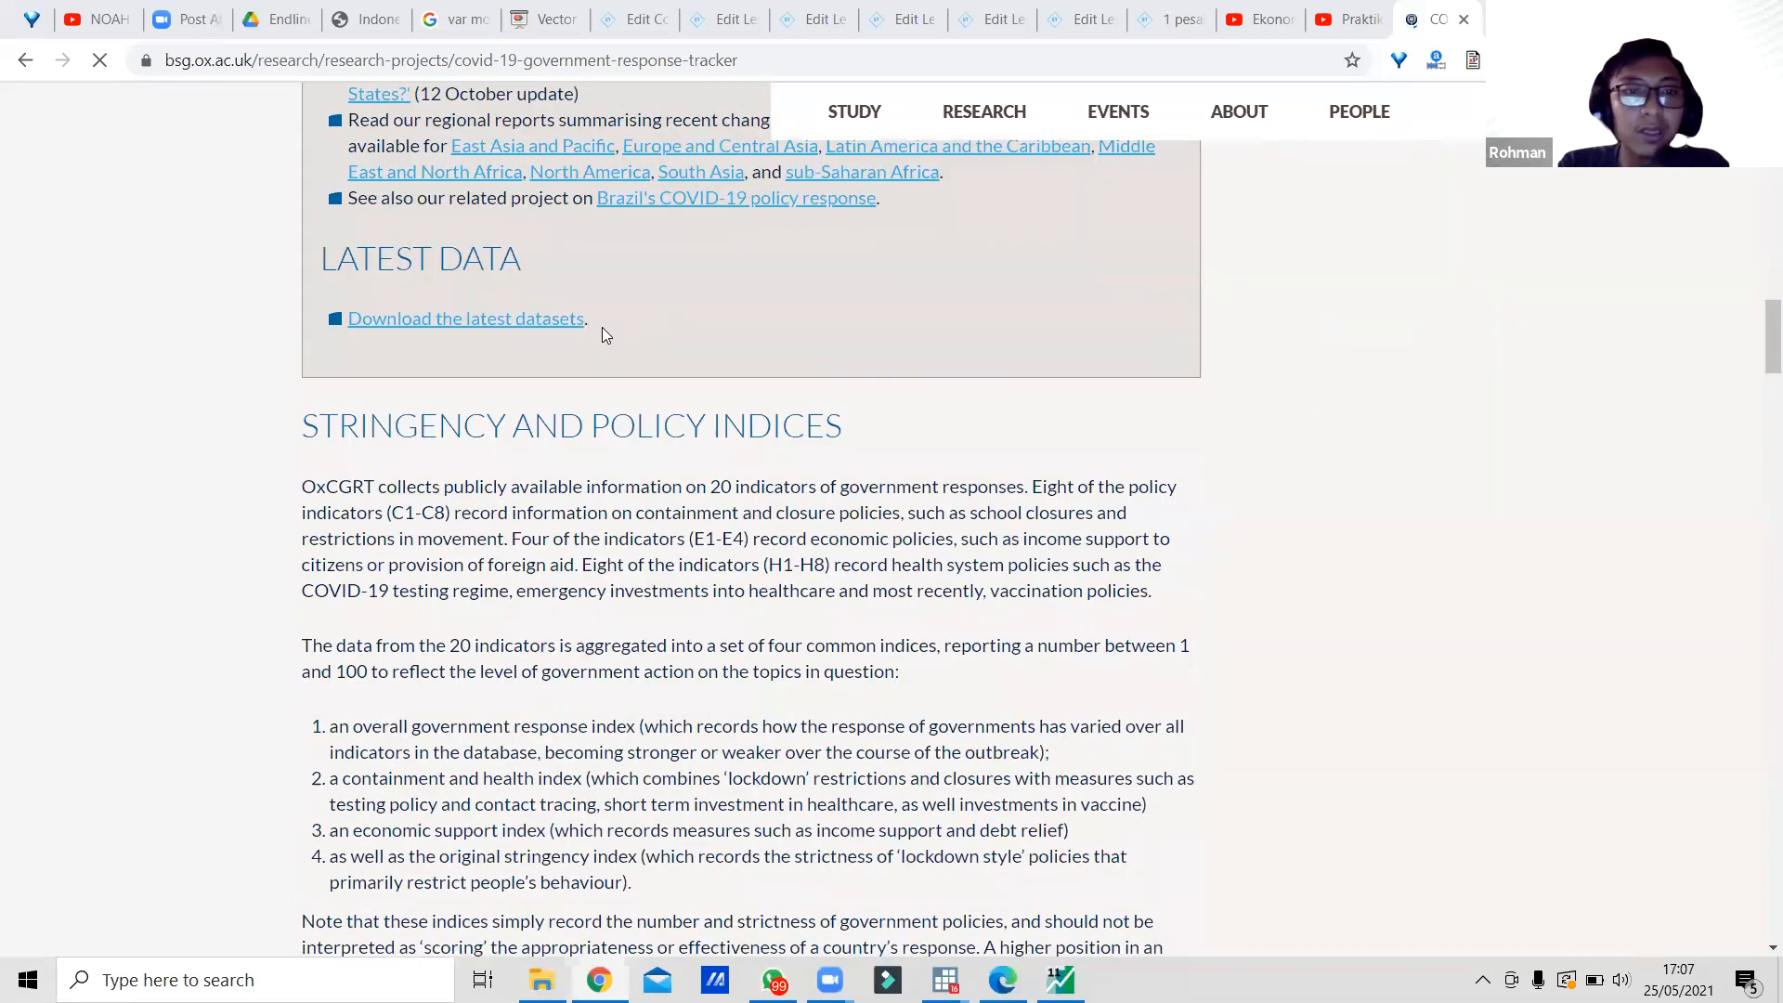
{"action": "left_click", "coordinate": [554, 330]}
{"action": "scroll", "coordinate": [573, 479], "scroll_direction": "down", "scroll_amount": 4}
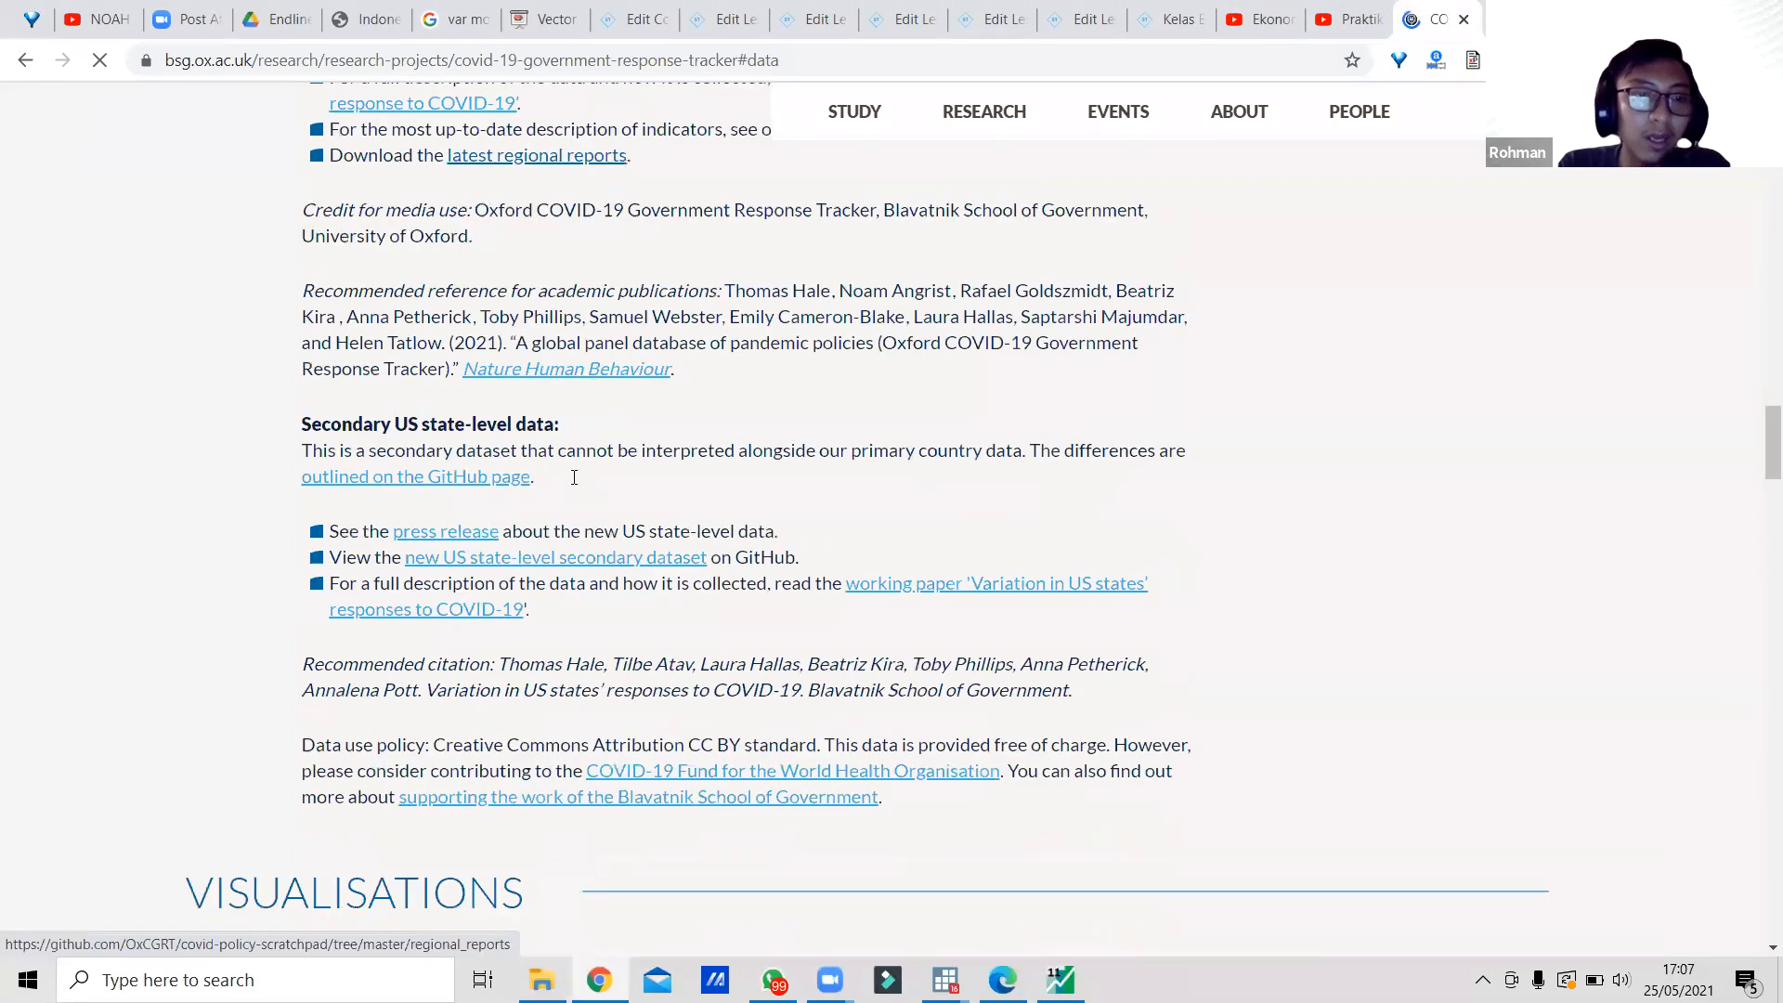
{"action": "scroll", "coordinate": [806, 294], "scroll_direction": "up", "scroll_amount": 3}
{"action": "scroll", "coordinate": [818, 296], "scroll_direction": "up", "scroll_amount": 2}
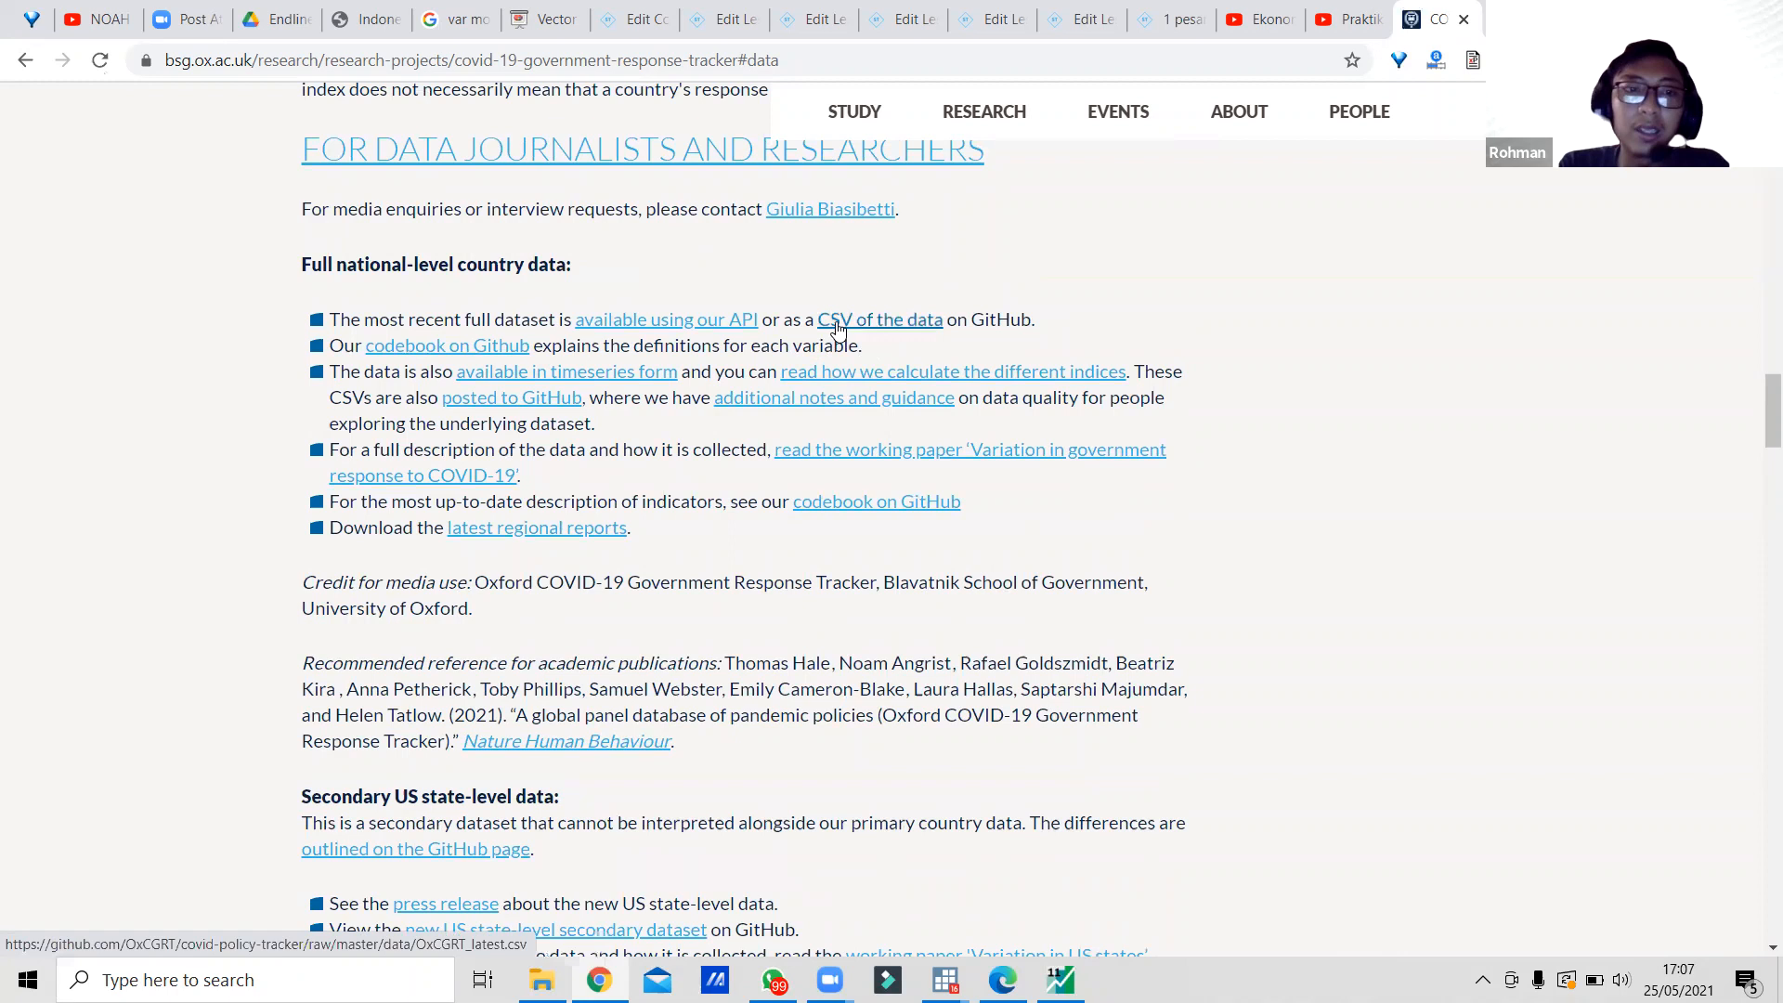
Open the tracker's GitHub codebook in a new tab and view its Containment and closure policies table.
{"action": "right_click", "coordinate": [490, 352]}
{"action": "left_click", "coordinate": [568, 362]}
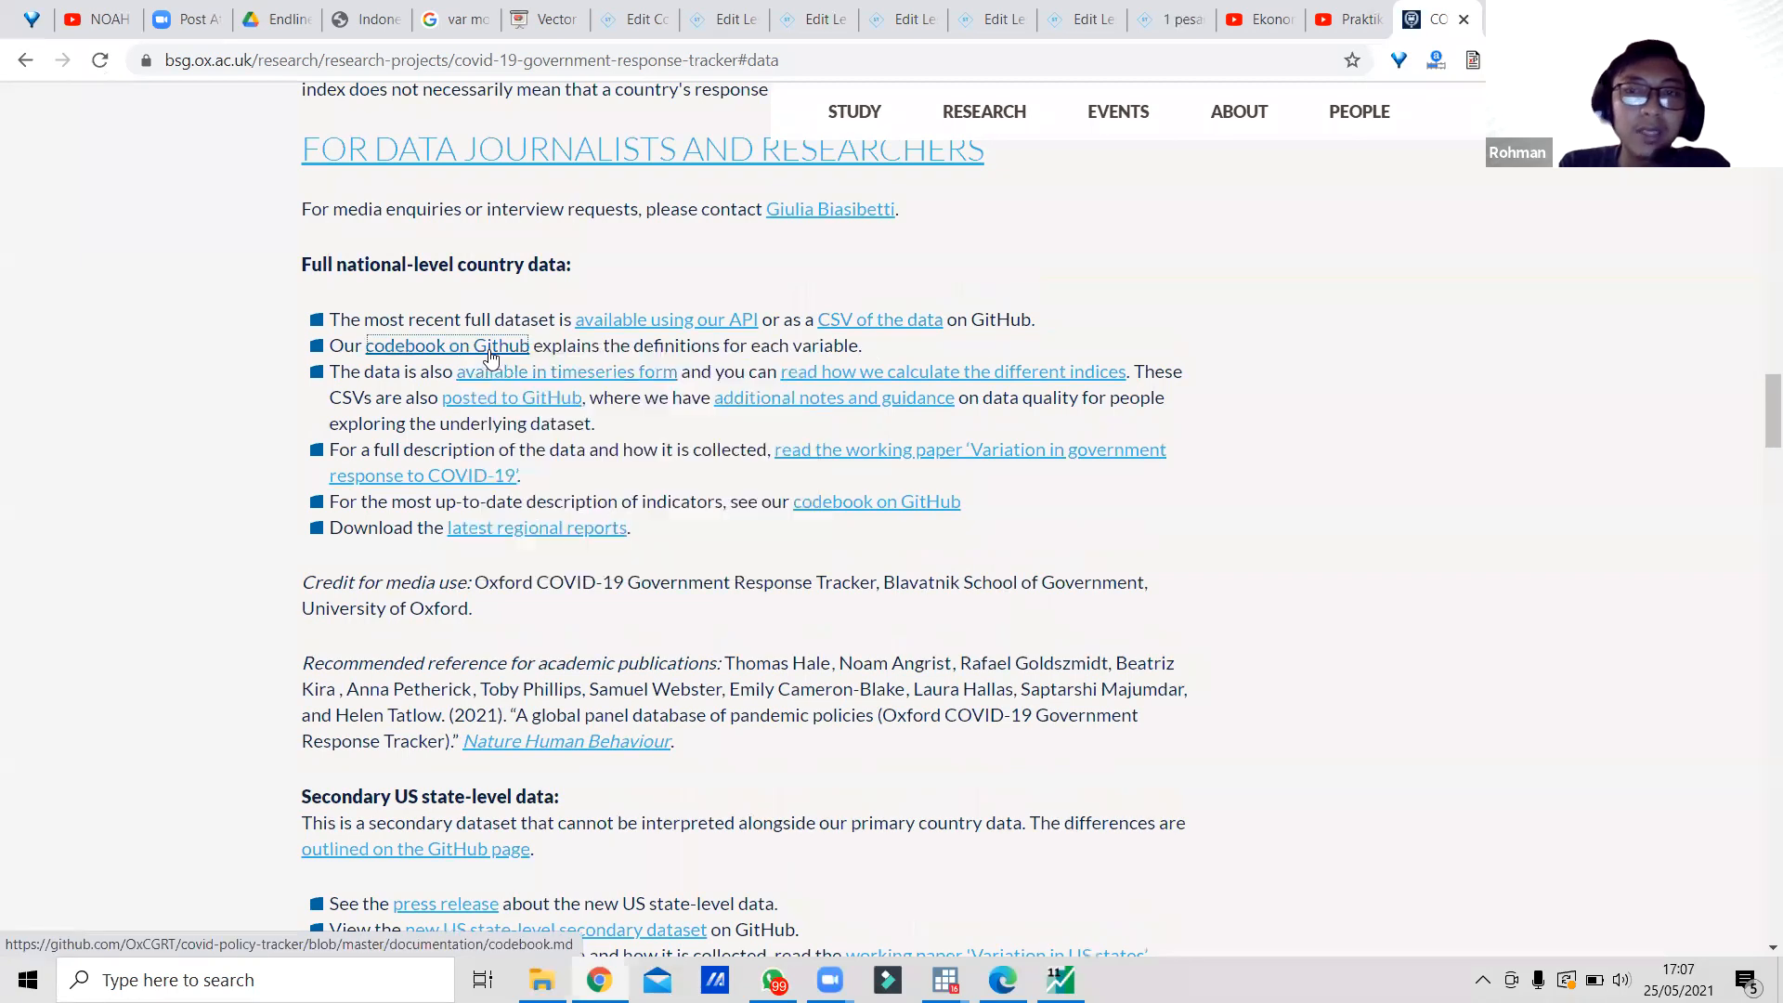
{"action": "left_click", "coordinate": [1443, 9]}
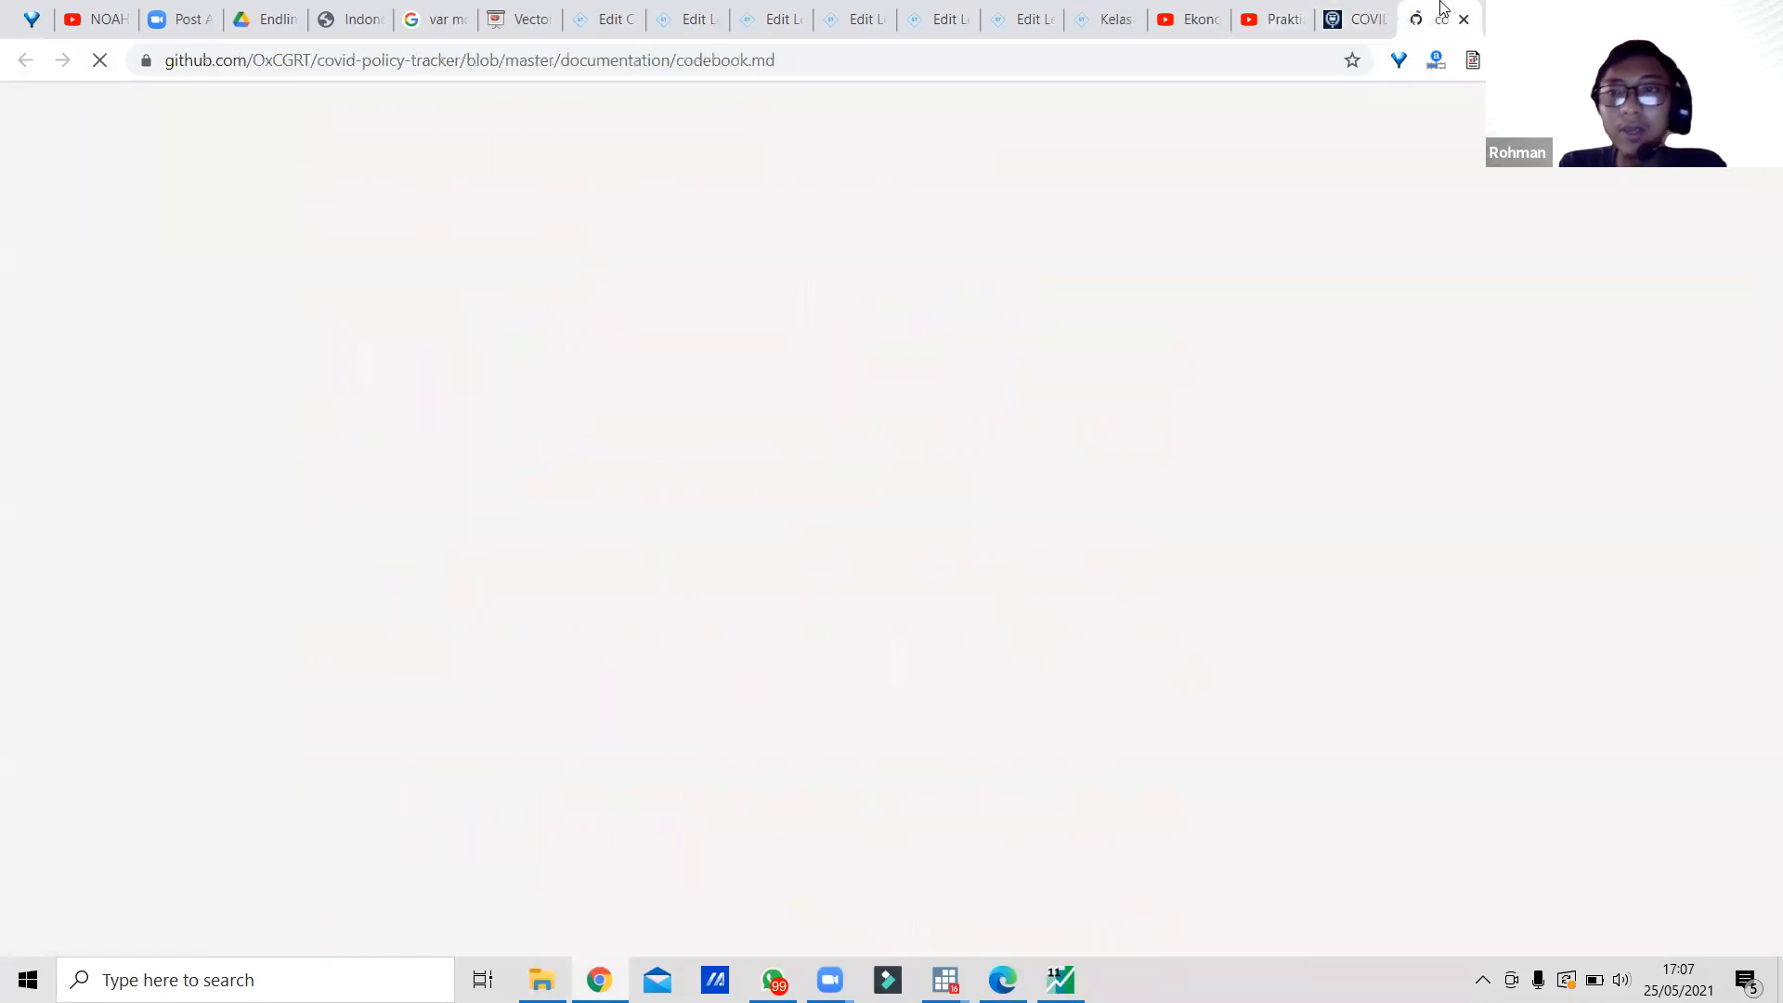
{"action": "scroll", "coordinate": [836, 706], "scroll_direction": "down", "scroll_amount": 5}
{"action": "scroll", "coordinate": [836, 706], "scroll_direction": "down", "scroll_amount": 8}
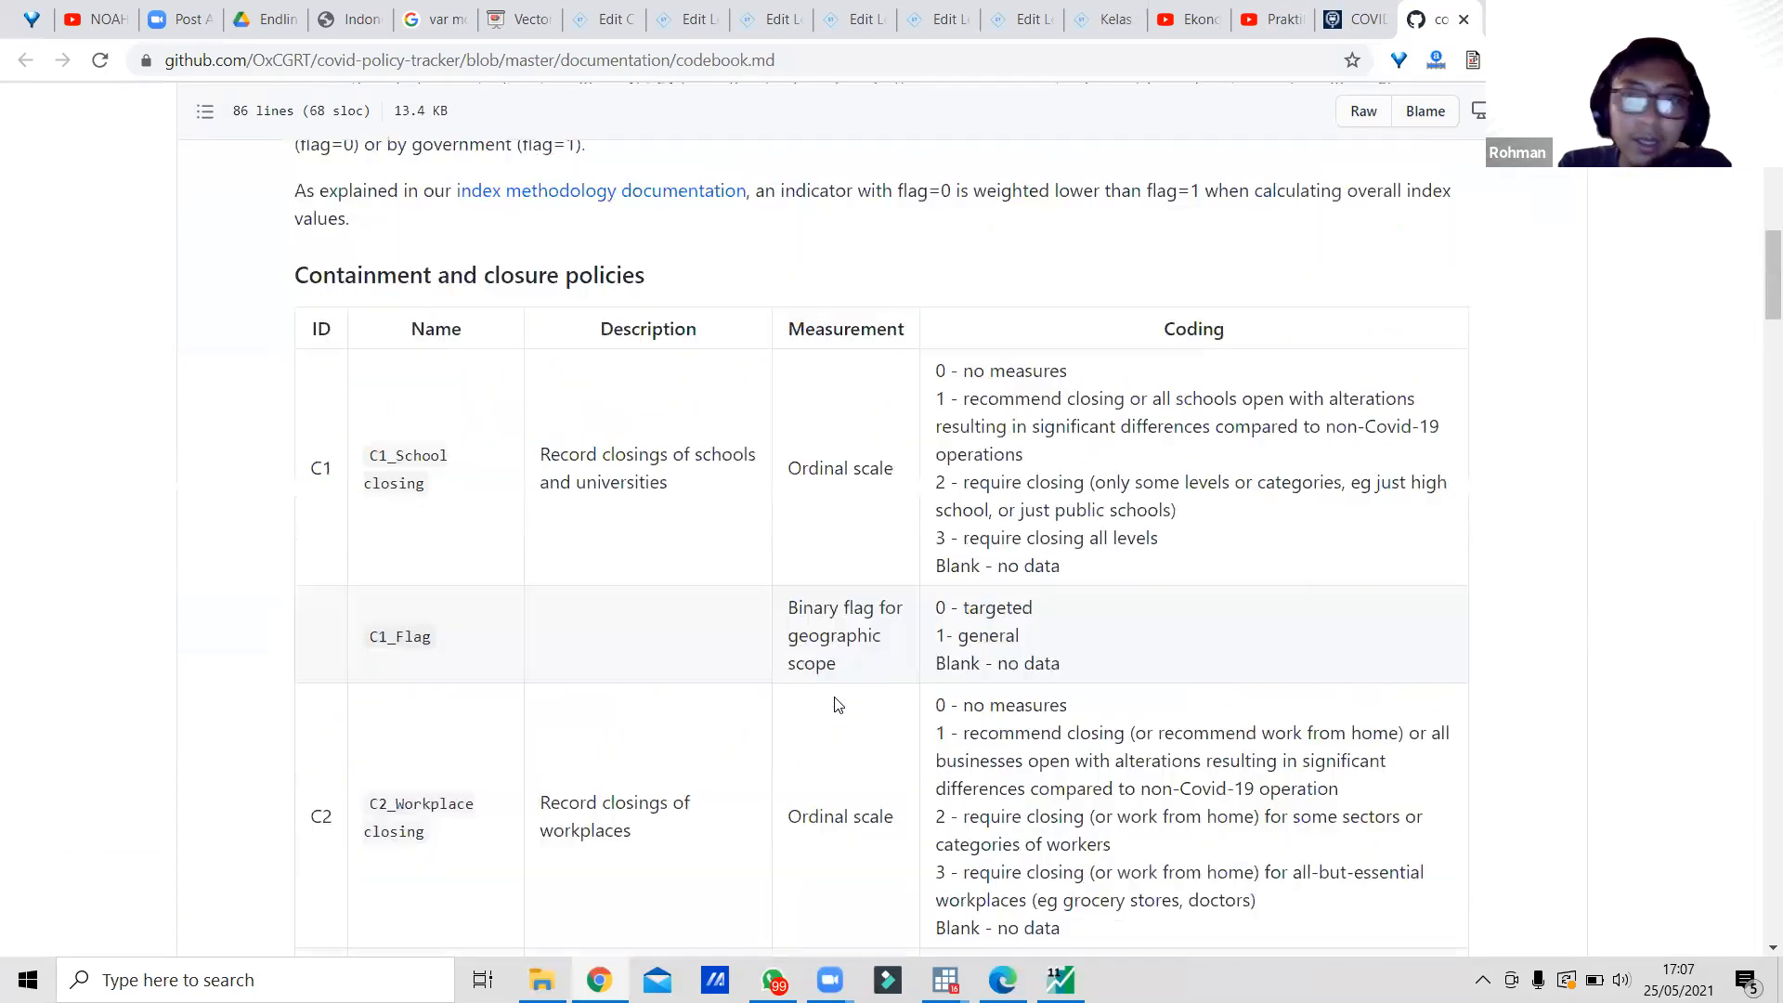
{"action": "scroll", "coordinate": [836, 706], "scroll_direction": "down", "scroll_amount": 1}
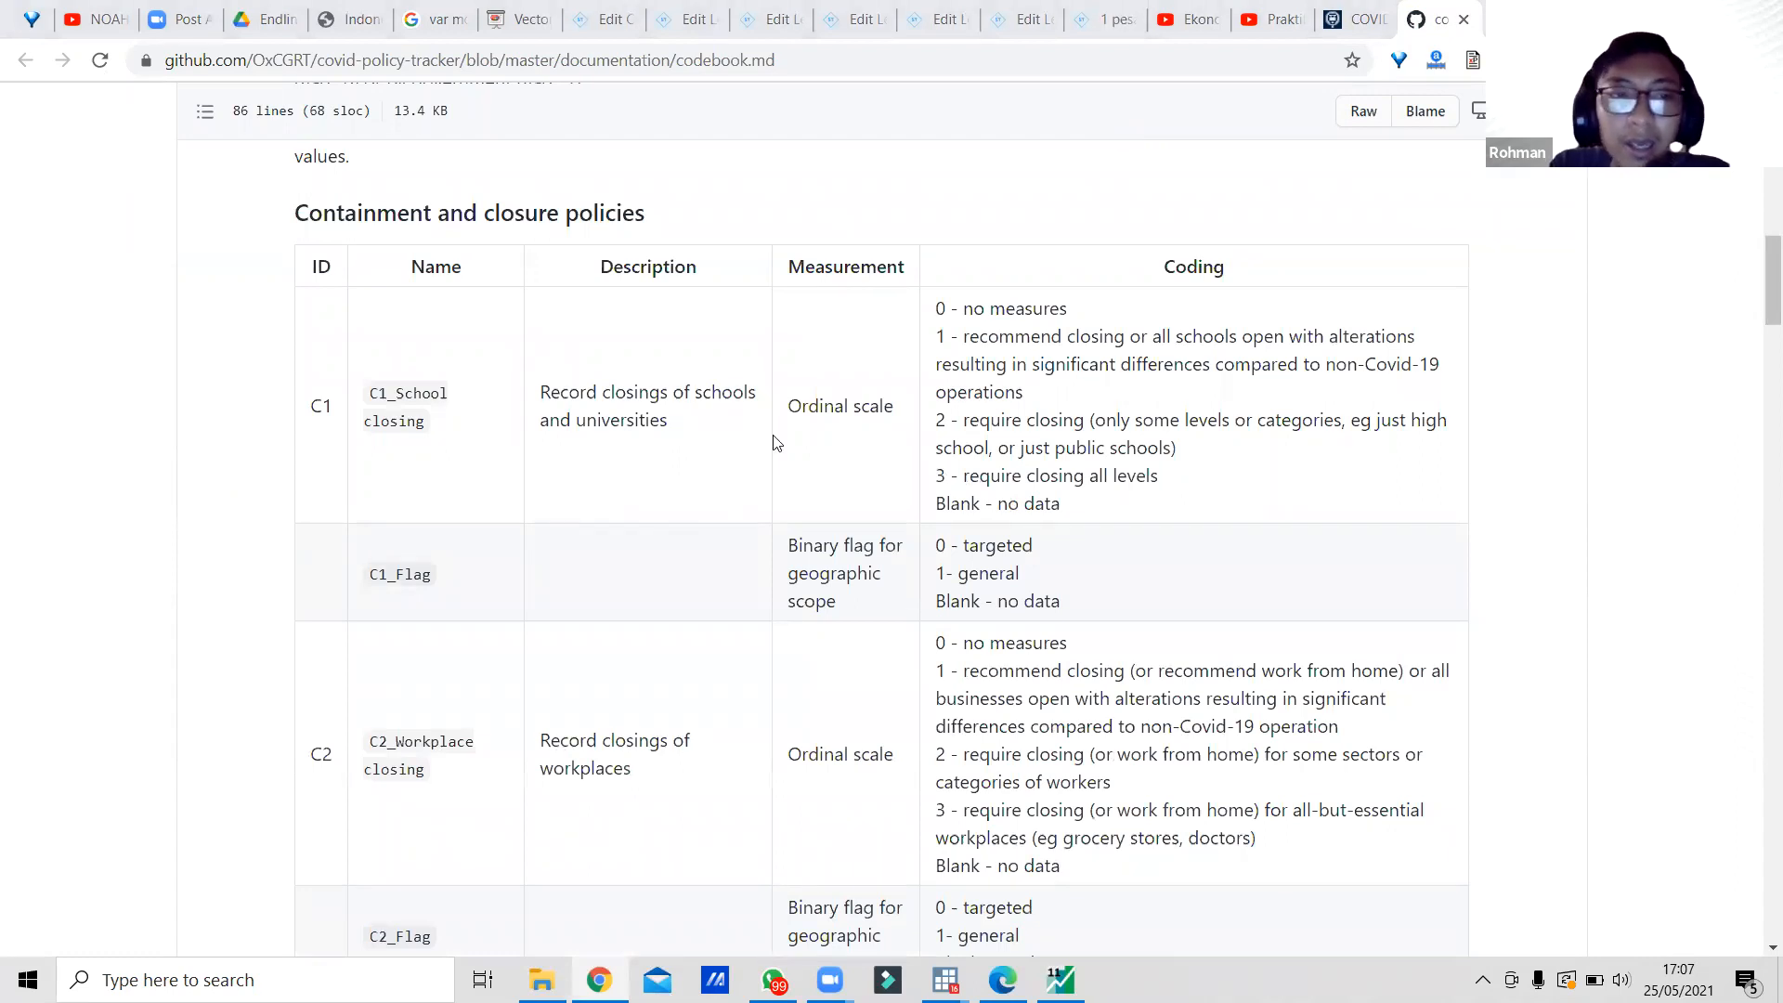
Review the codebook's containment and closure, economic and health system policy tables, and return to its introduction.
{"action": "scroll", "coordinate": [697, 518], "scroll_direction": "down", "scroll_amount": 3}
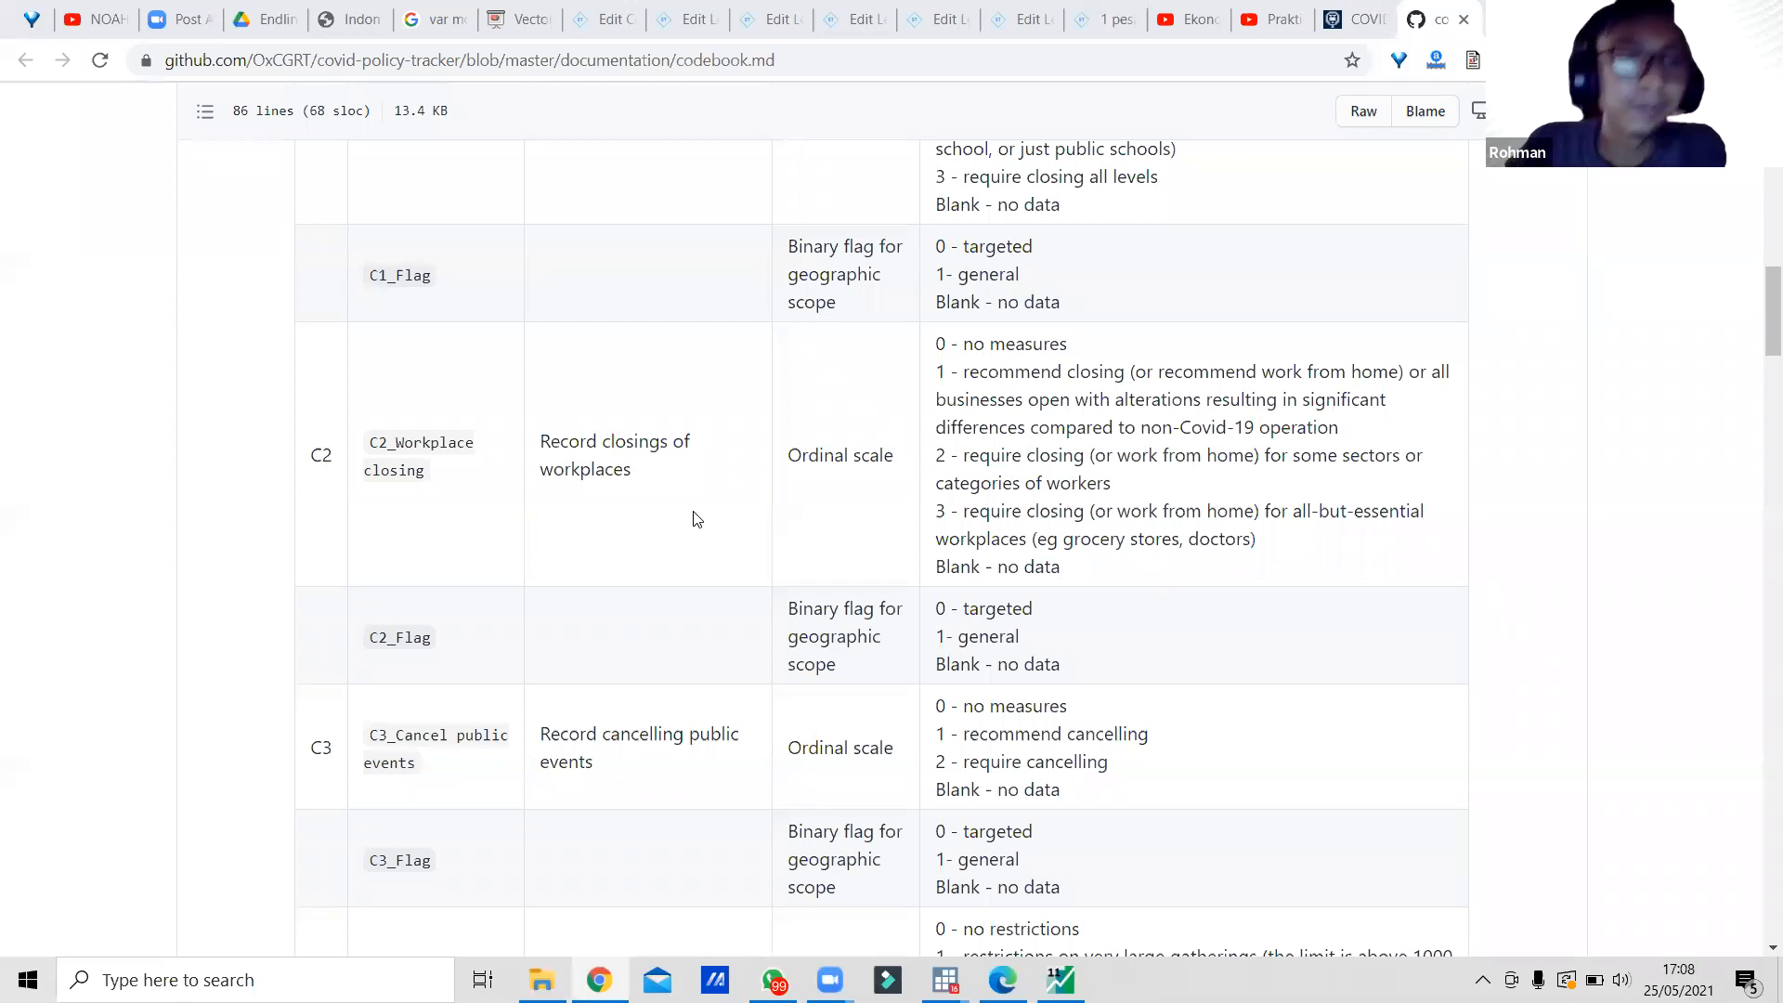
{"action": "scroll", "coordinate": [957, 587], "scroll_direction": "down", "scroll_amount": 7}
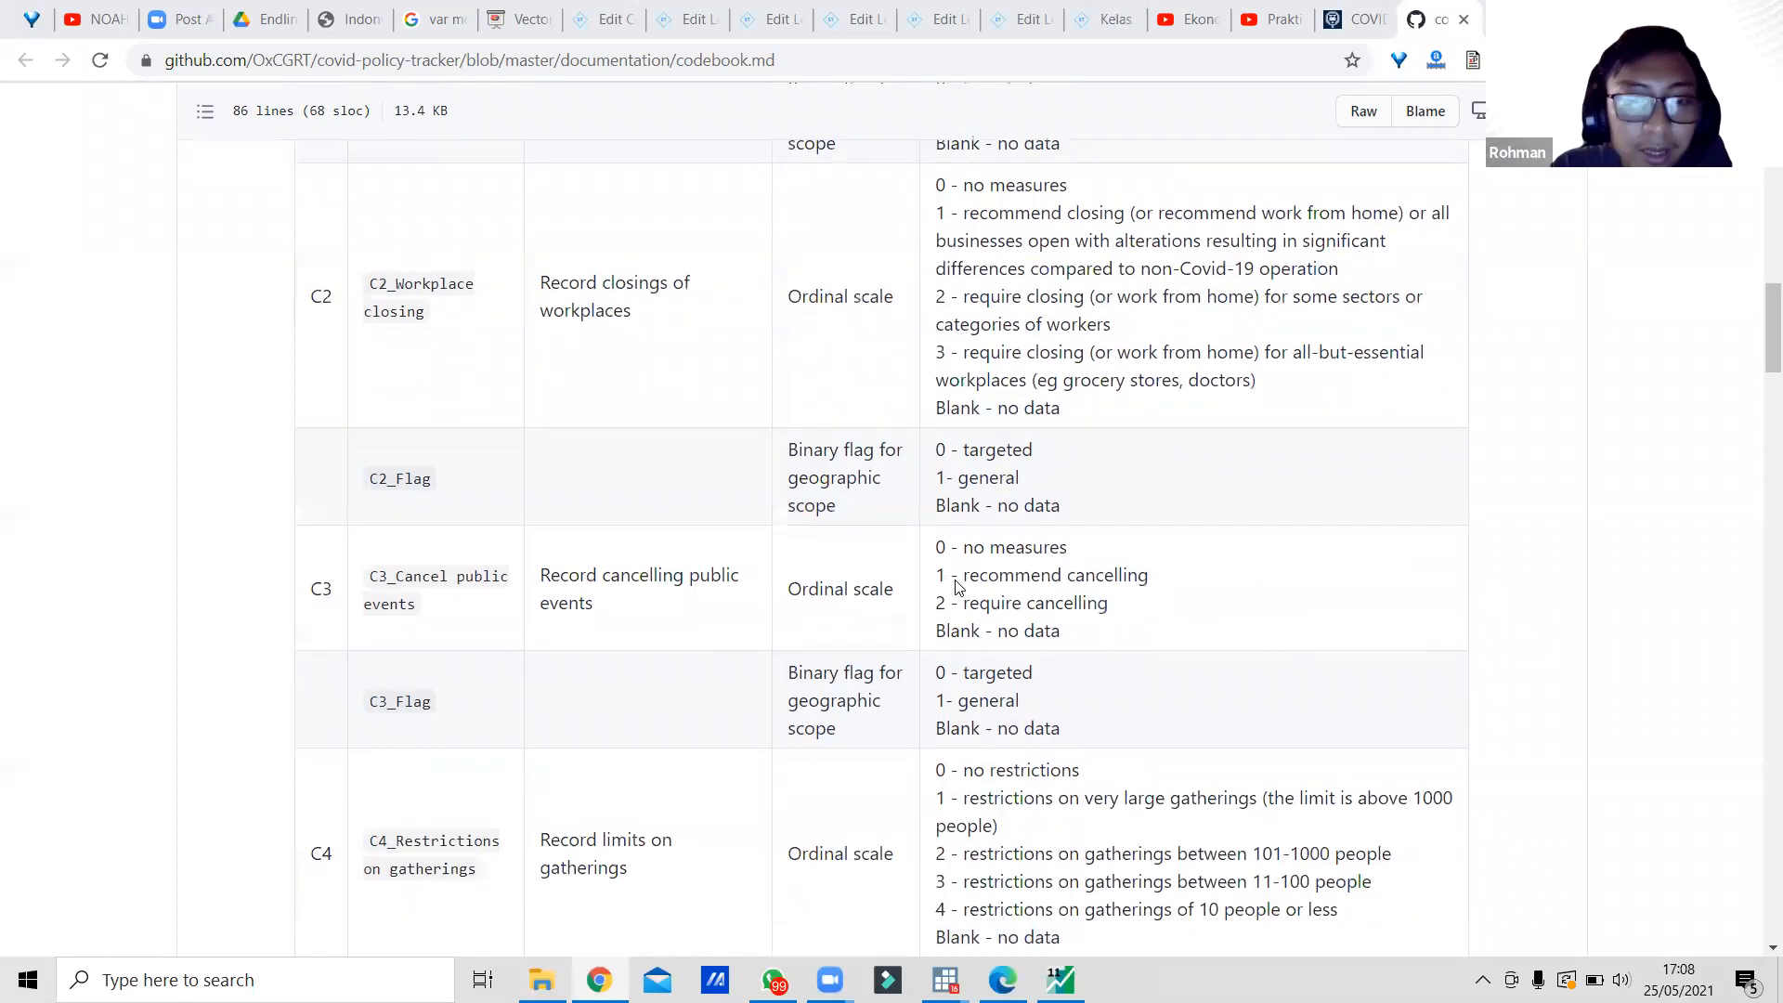
{"action": "scroll", "coordinate": [956, 587], "scroll_direction": "down", "scroll_amount": 10}
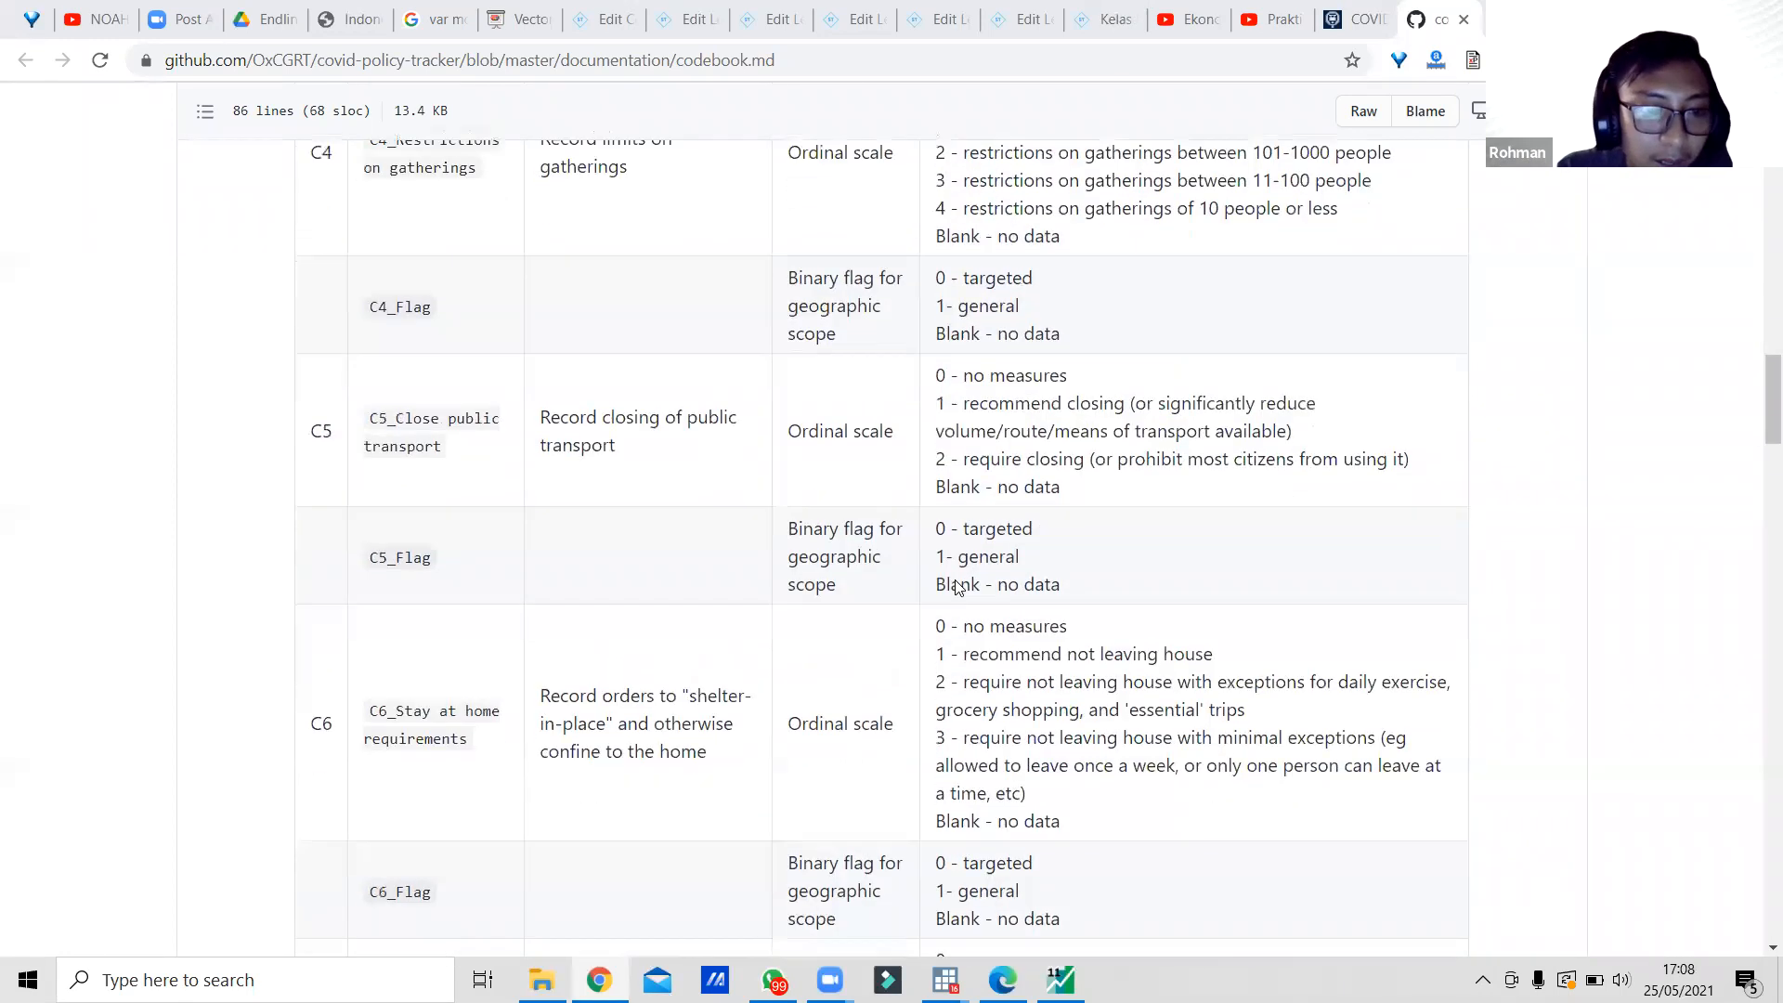
{"action": "scroll", "coordinate": [958, 587], "scroll_direction": "down", "scroll_amount": 10}
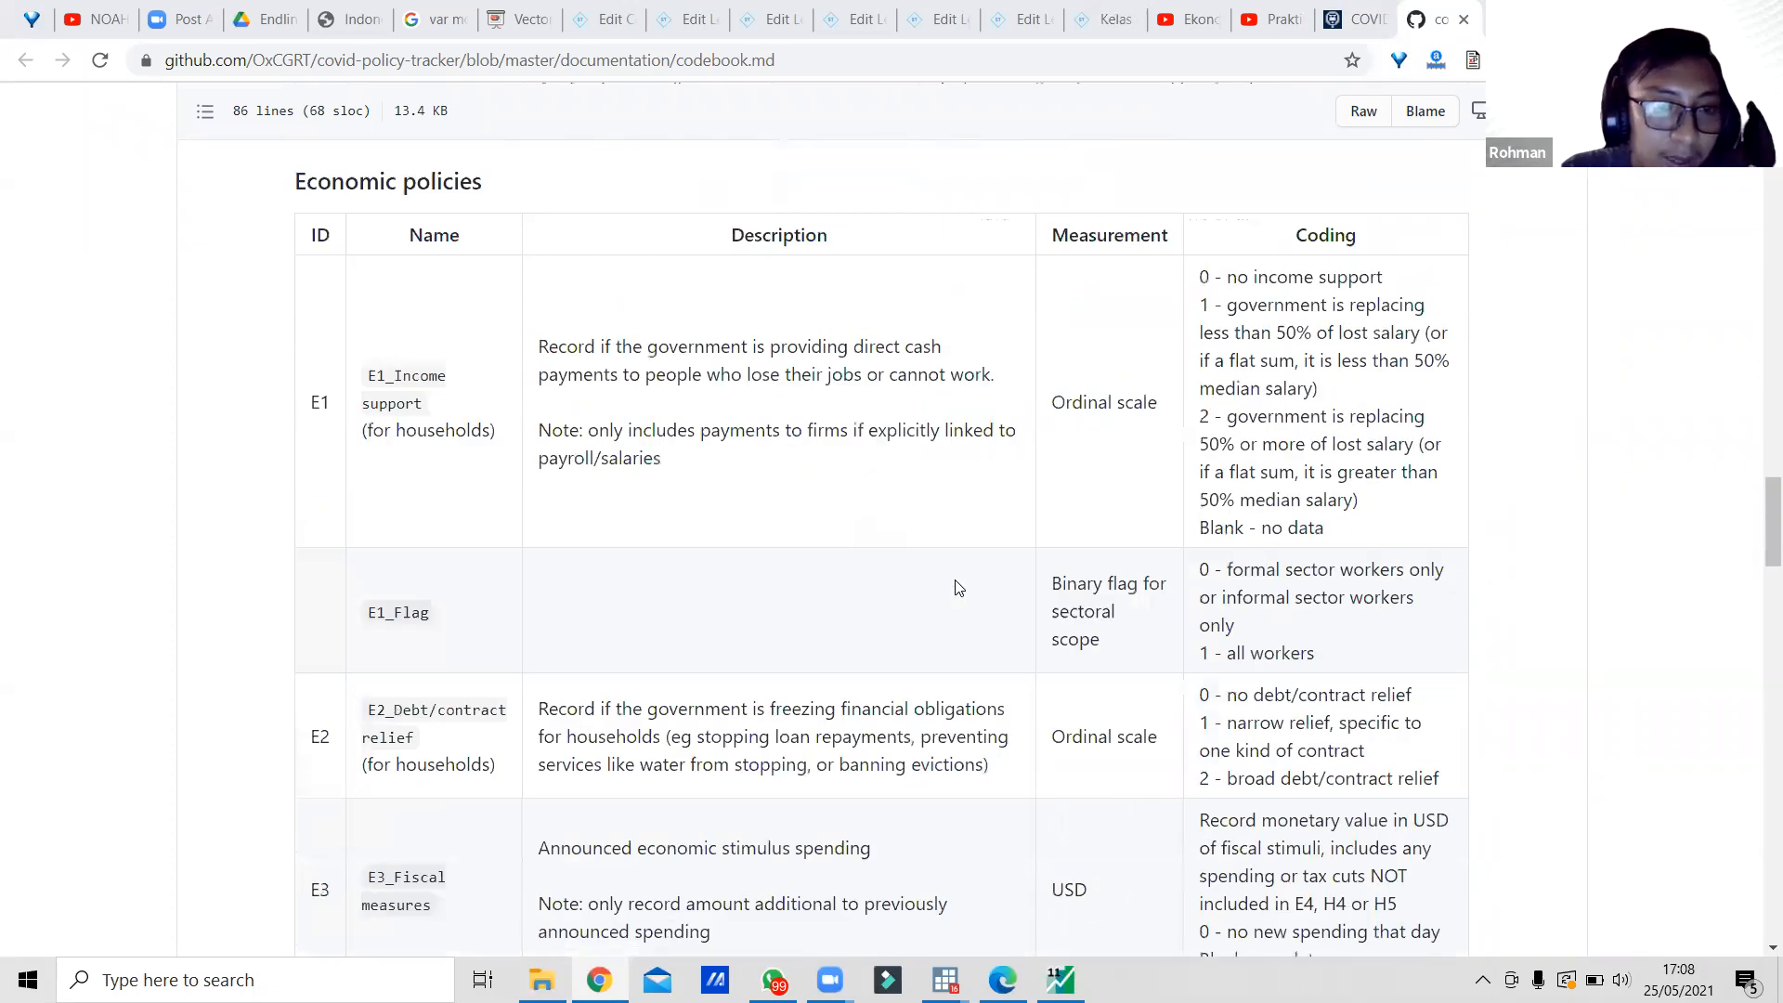
{"action": "scroll", "coordinate": [958, 587], "scroll_direction": "down", "scroll_amount": 8}
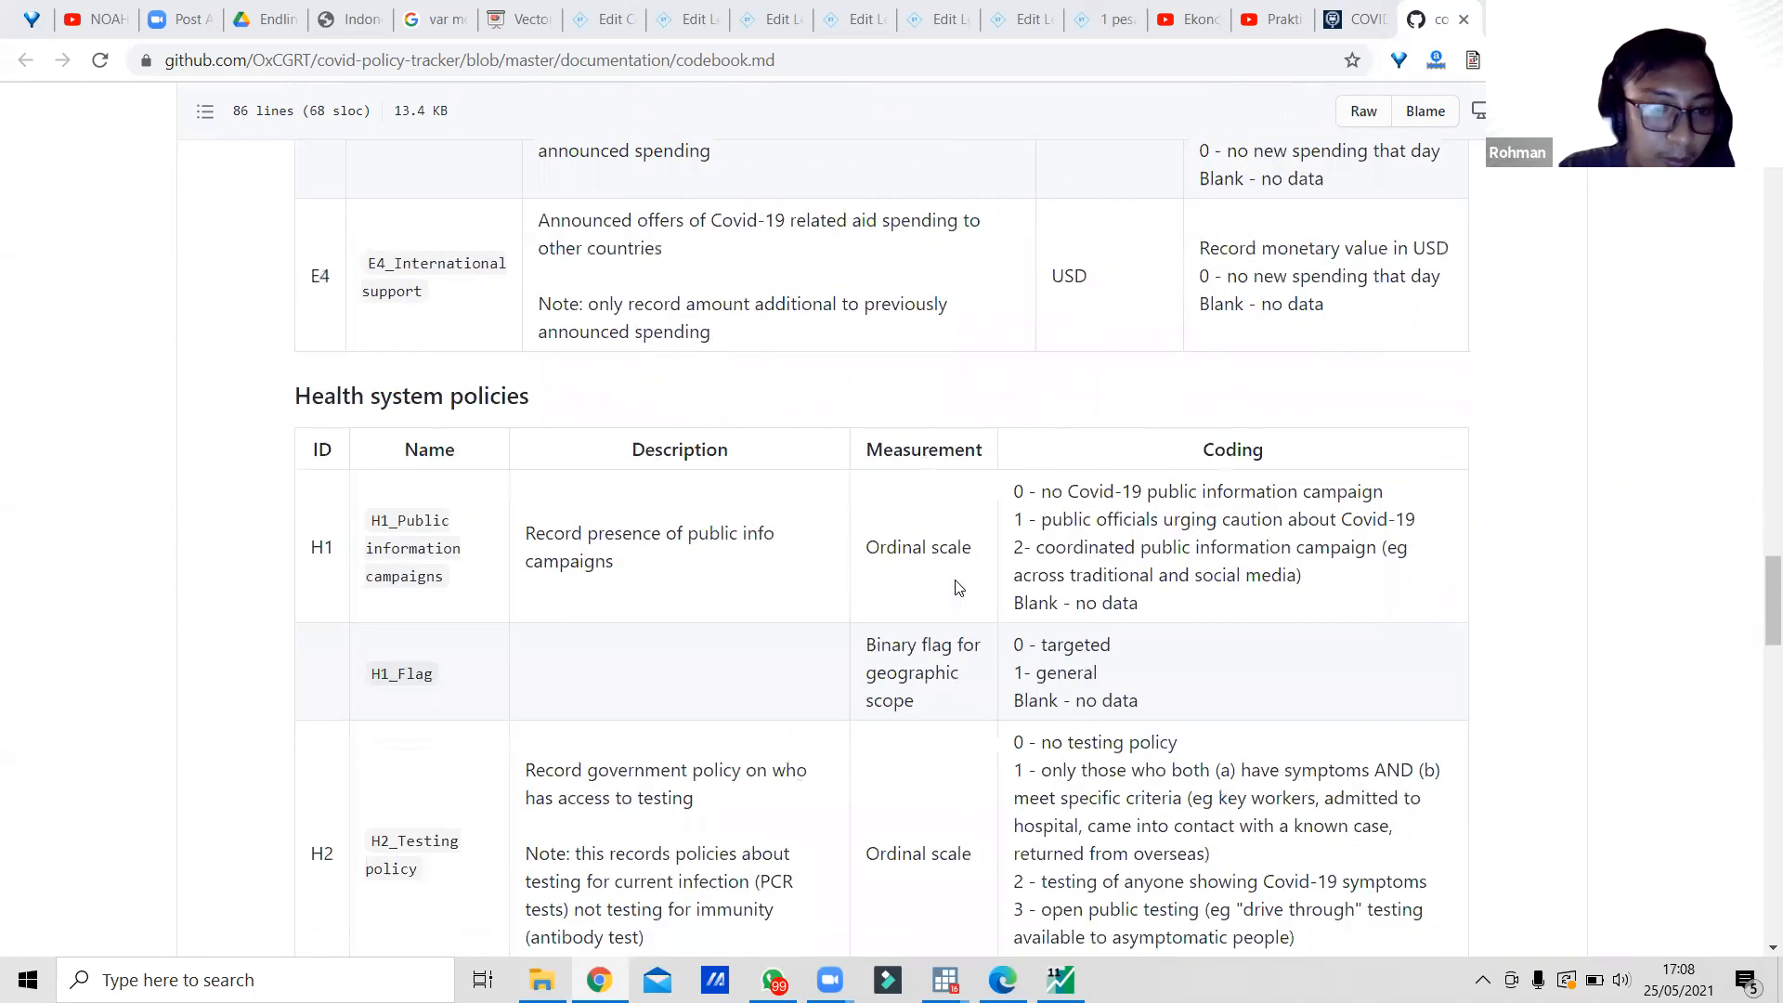
{"action": "scroll", "coordinate": [959, 587], "scroll_direction": "down", "scroll_amount": 10}
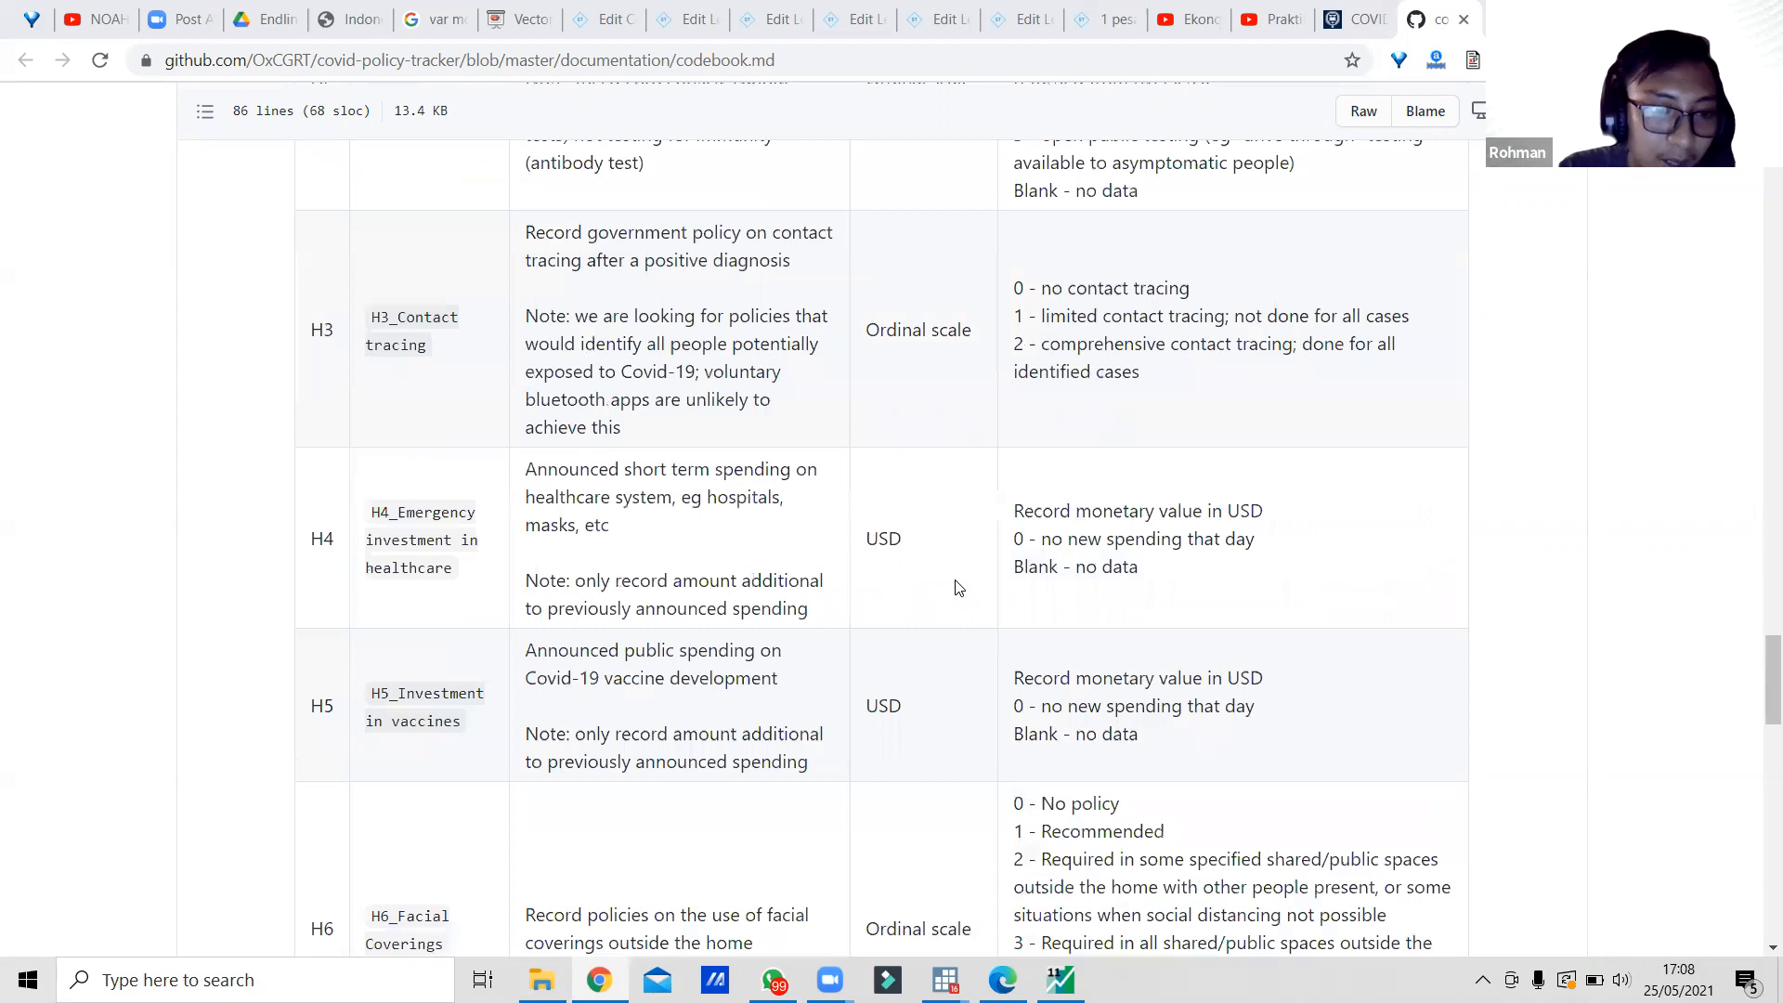
{"action": "scroll", "coordinate": [958, 587], "scroll_direction": "down", "scroll_amount": 8}
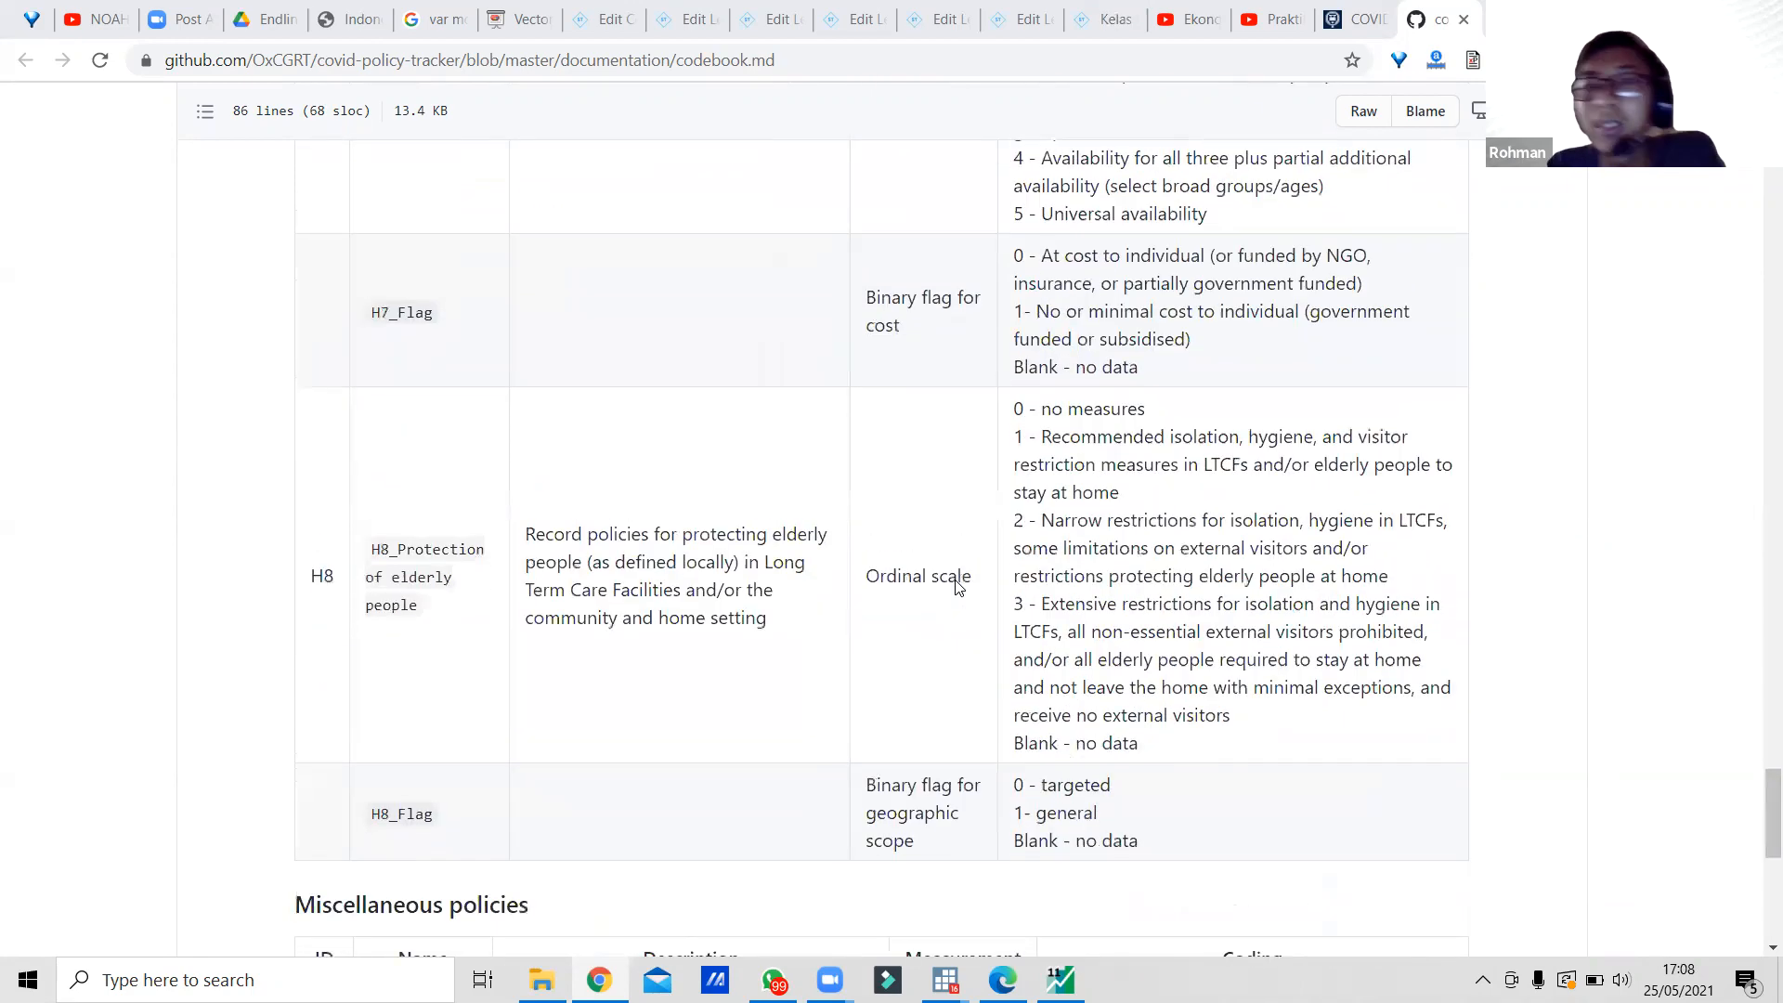
{"action": "scroll", "coordinate": [959, 587], "scroll_direction": "up", "scroll_amount": 13}
{"action": "scroll", "coordinate": [959, 587], "scroll_direction": "up", "scroll_amount": 20}
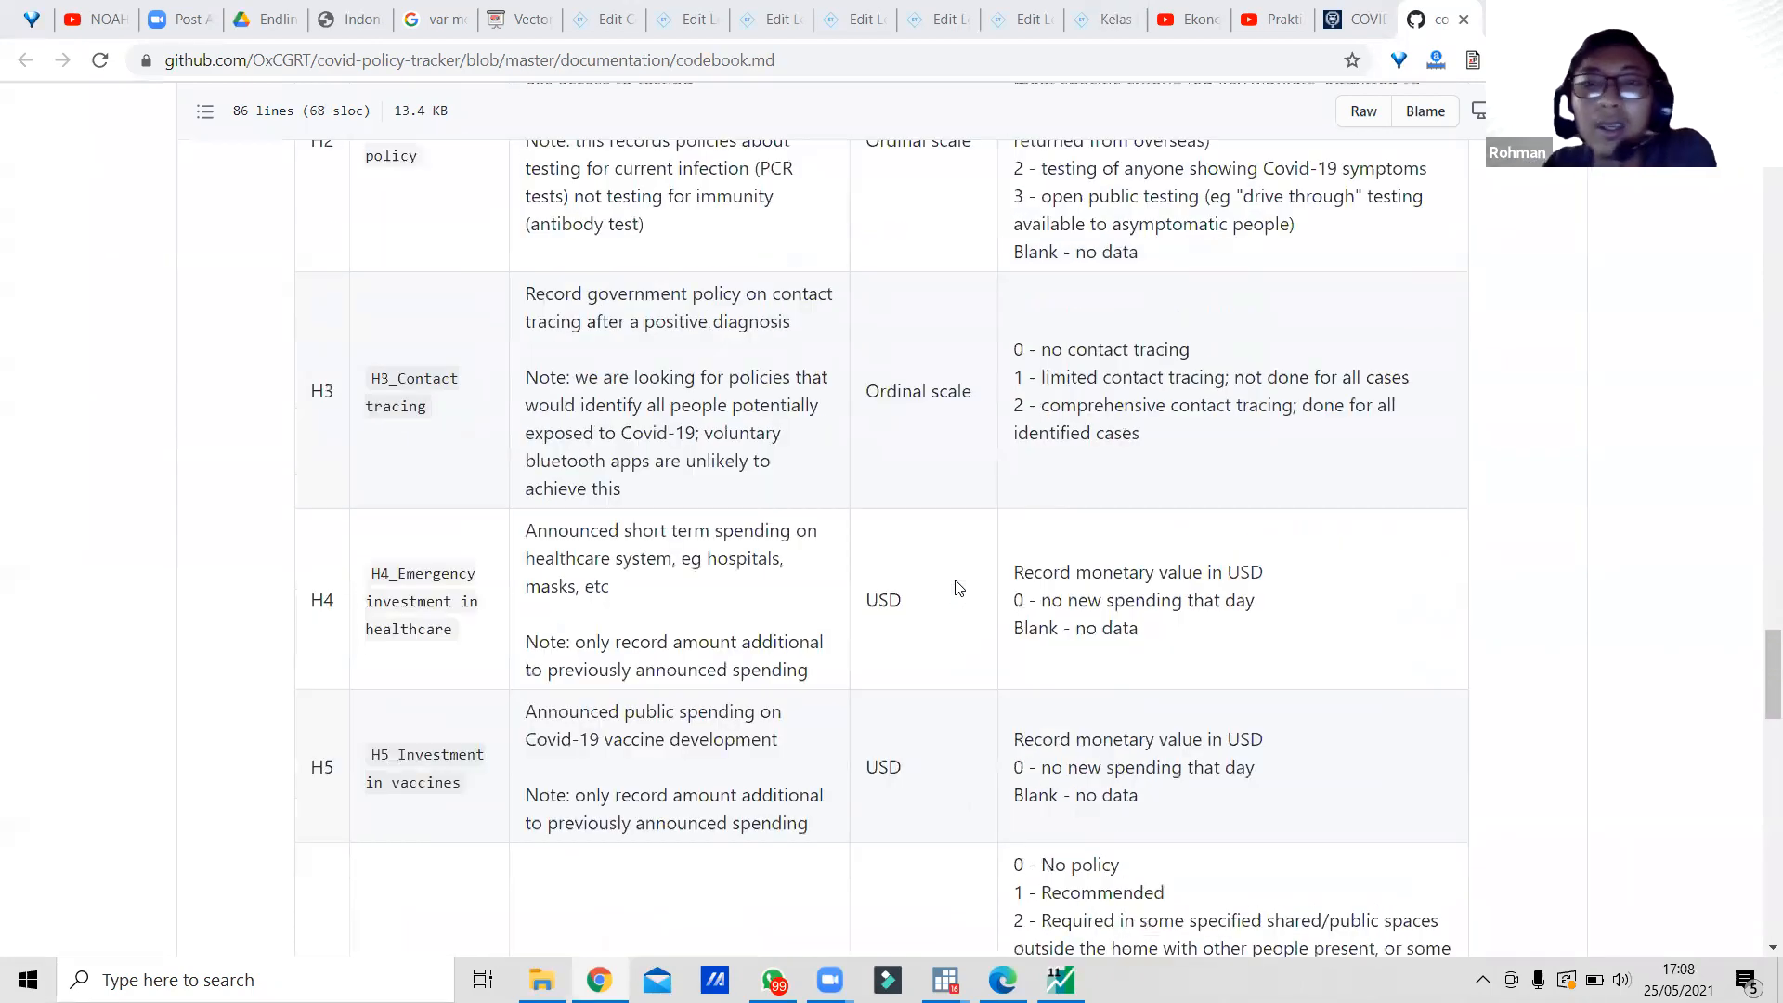
{"action": "scroll", "coordinate": [958, 587], "scroll_direction": "up", "scroll_amount": 20}
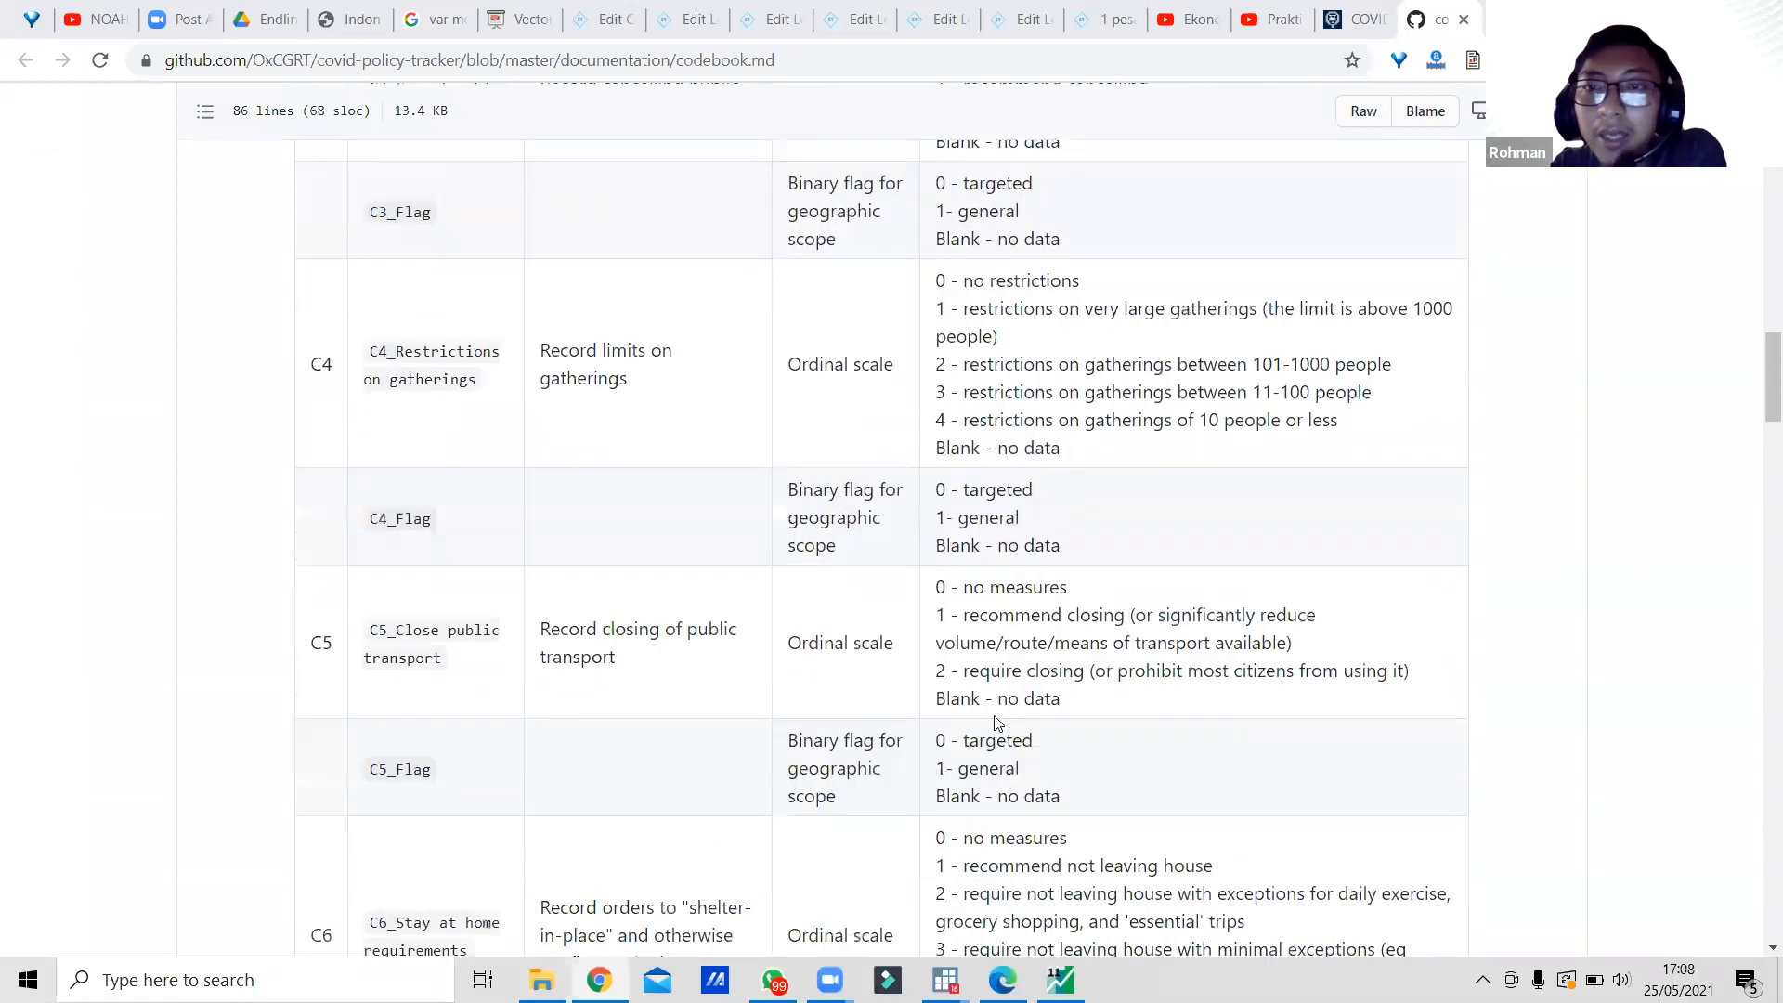
{"action": "scroll", "coordinate": [982, 562], "scroll_direction": "up", "scroll_amount": 5}
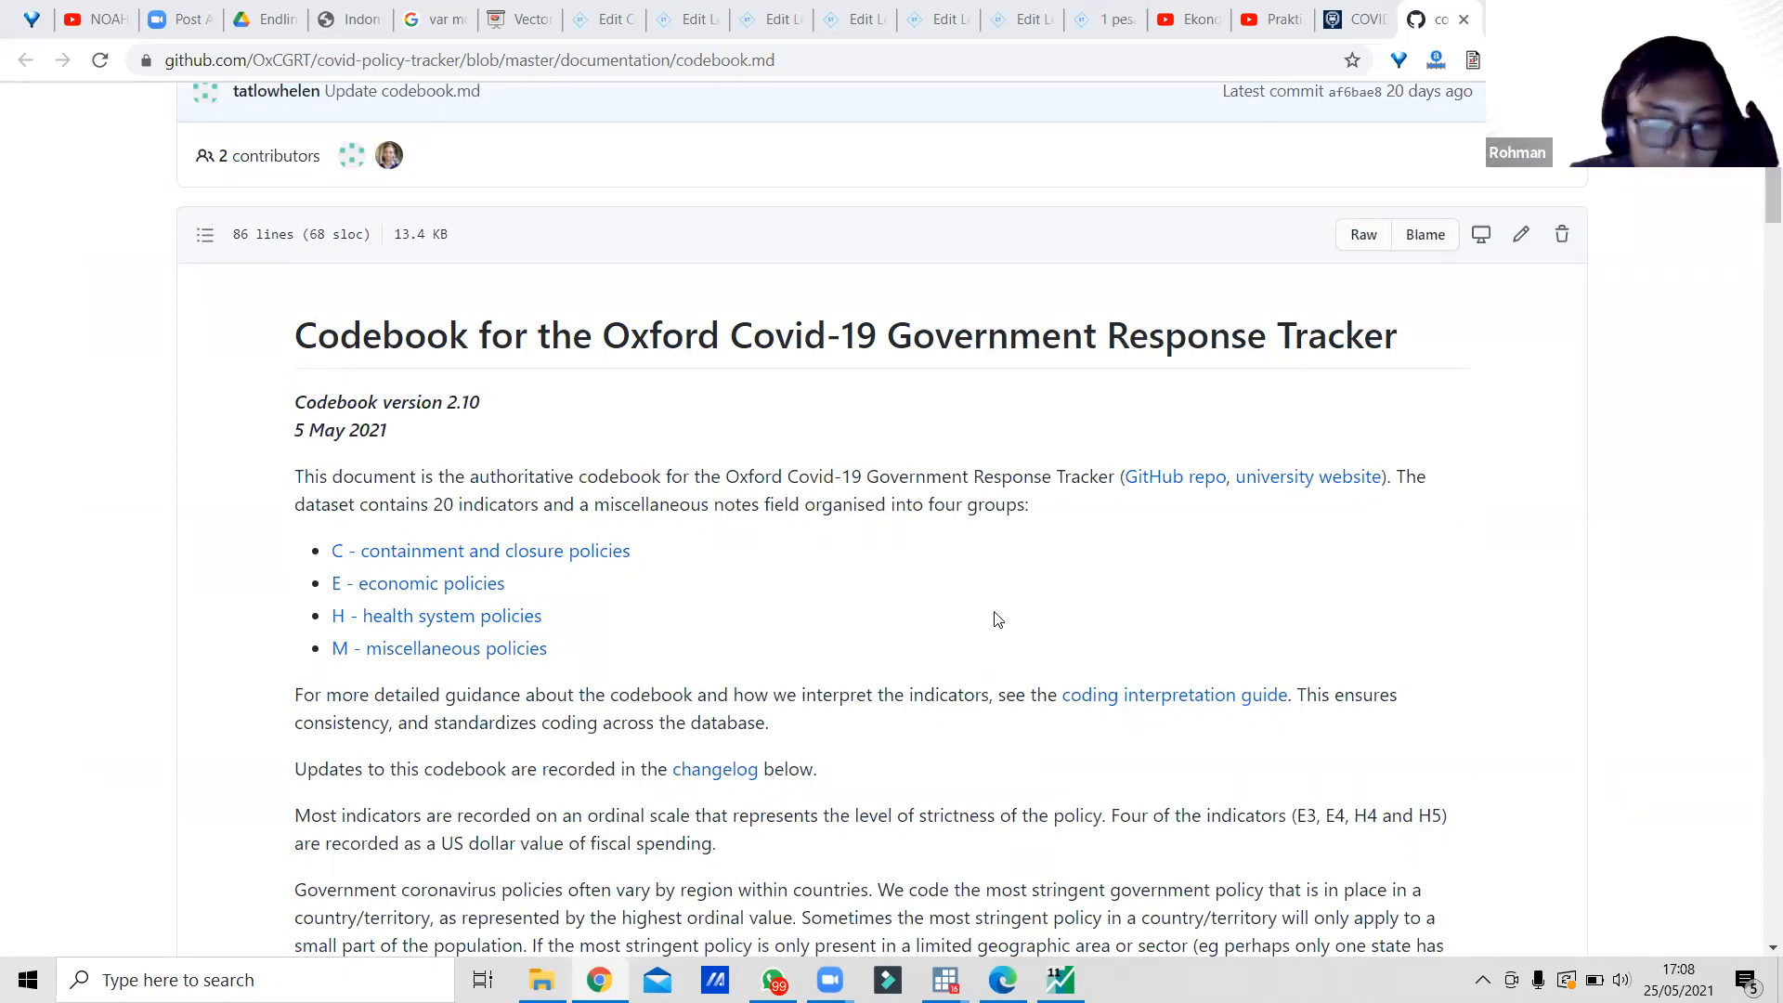
Examine the codebook's indicator tables again, along with the introduction's explanation of ordinal scales and flags, ending at the C1 and C2 indicators.
{"action": "scroll", "coordinate": [996, 620], "scroll_direction": "down", "scroll_amount": 3}
{"action": "scroll", "coordinate": [995, 617], "scroll_direction": "down", "scroll_amount": 7}
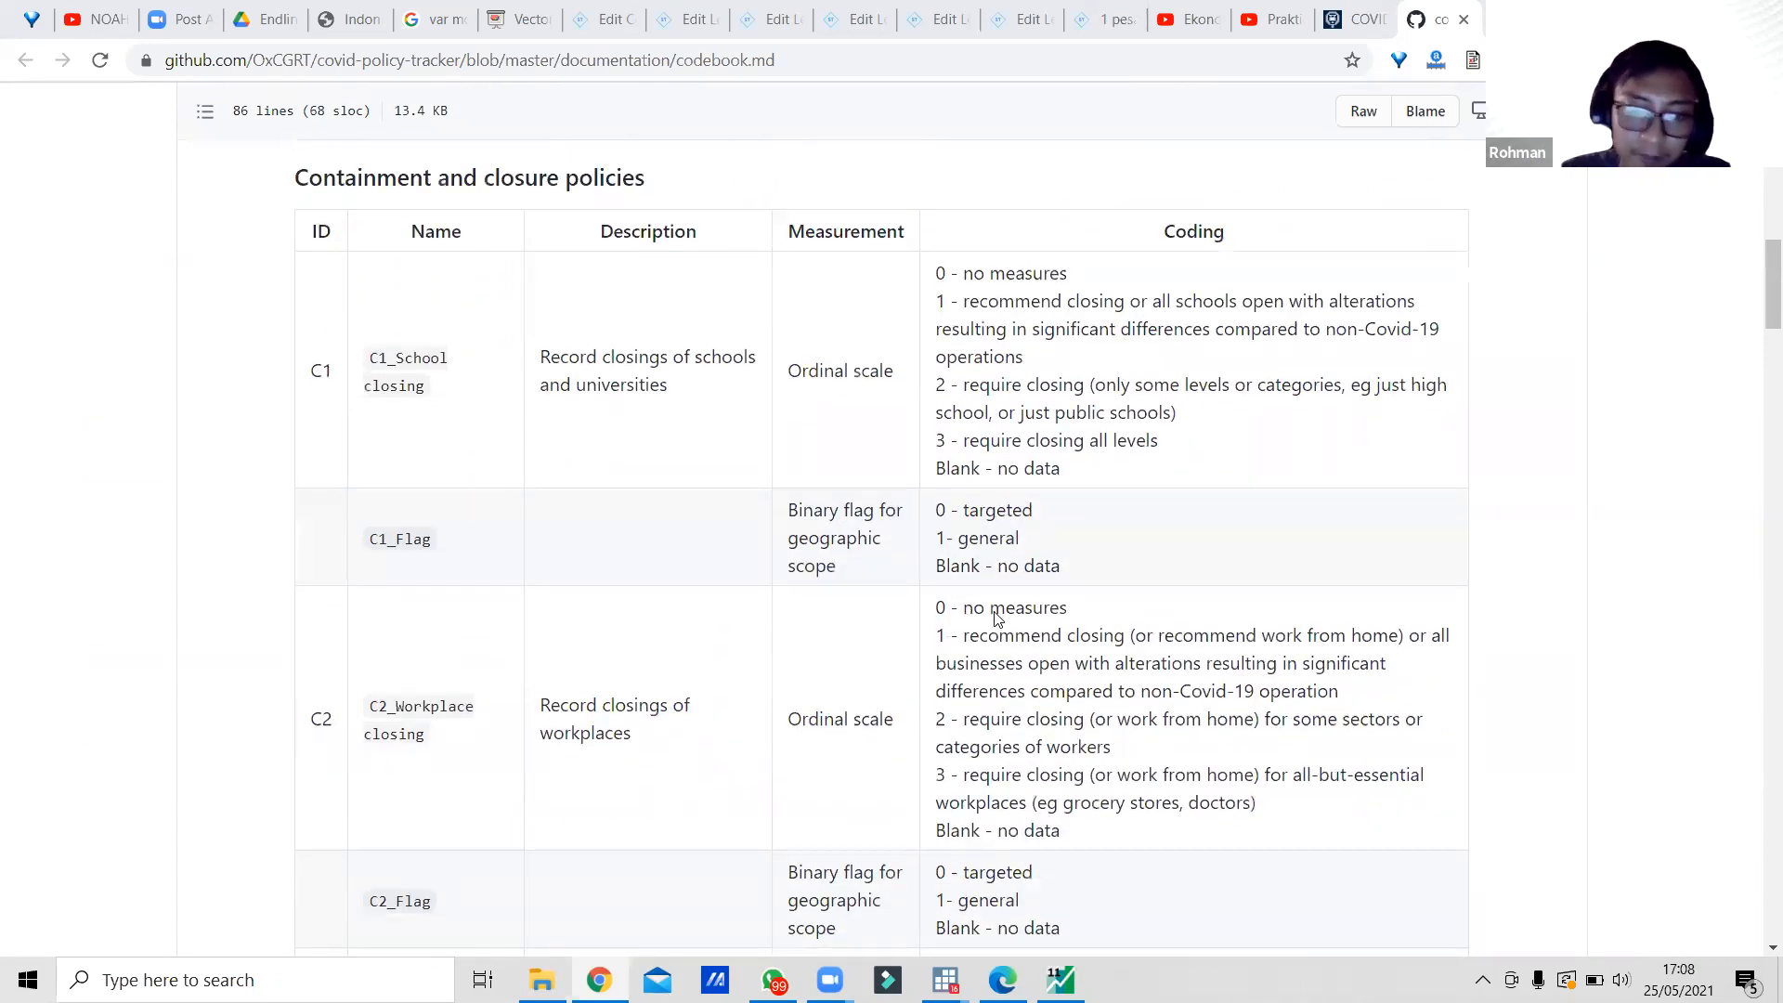
{"action": "scroll", "coordinate": [996, 617], "scroll_direction": "down", "scroll_amount": 8}
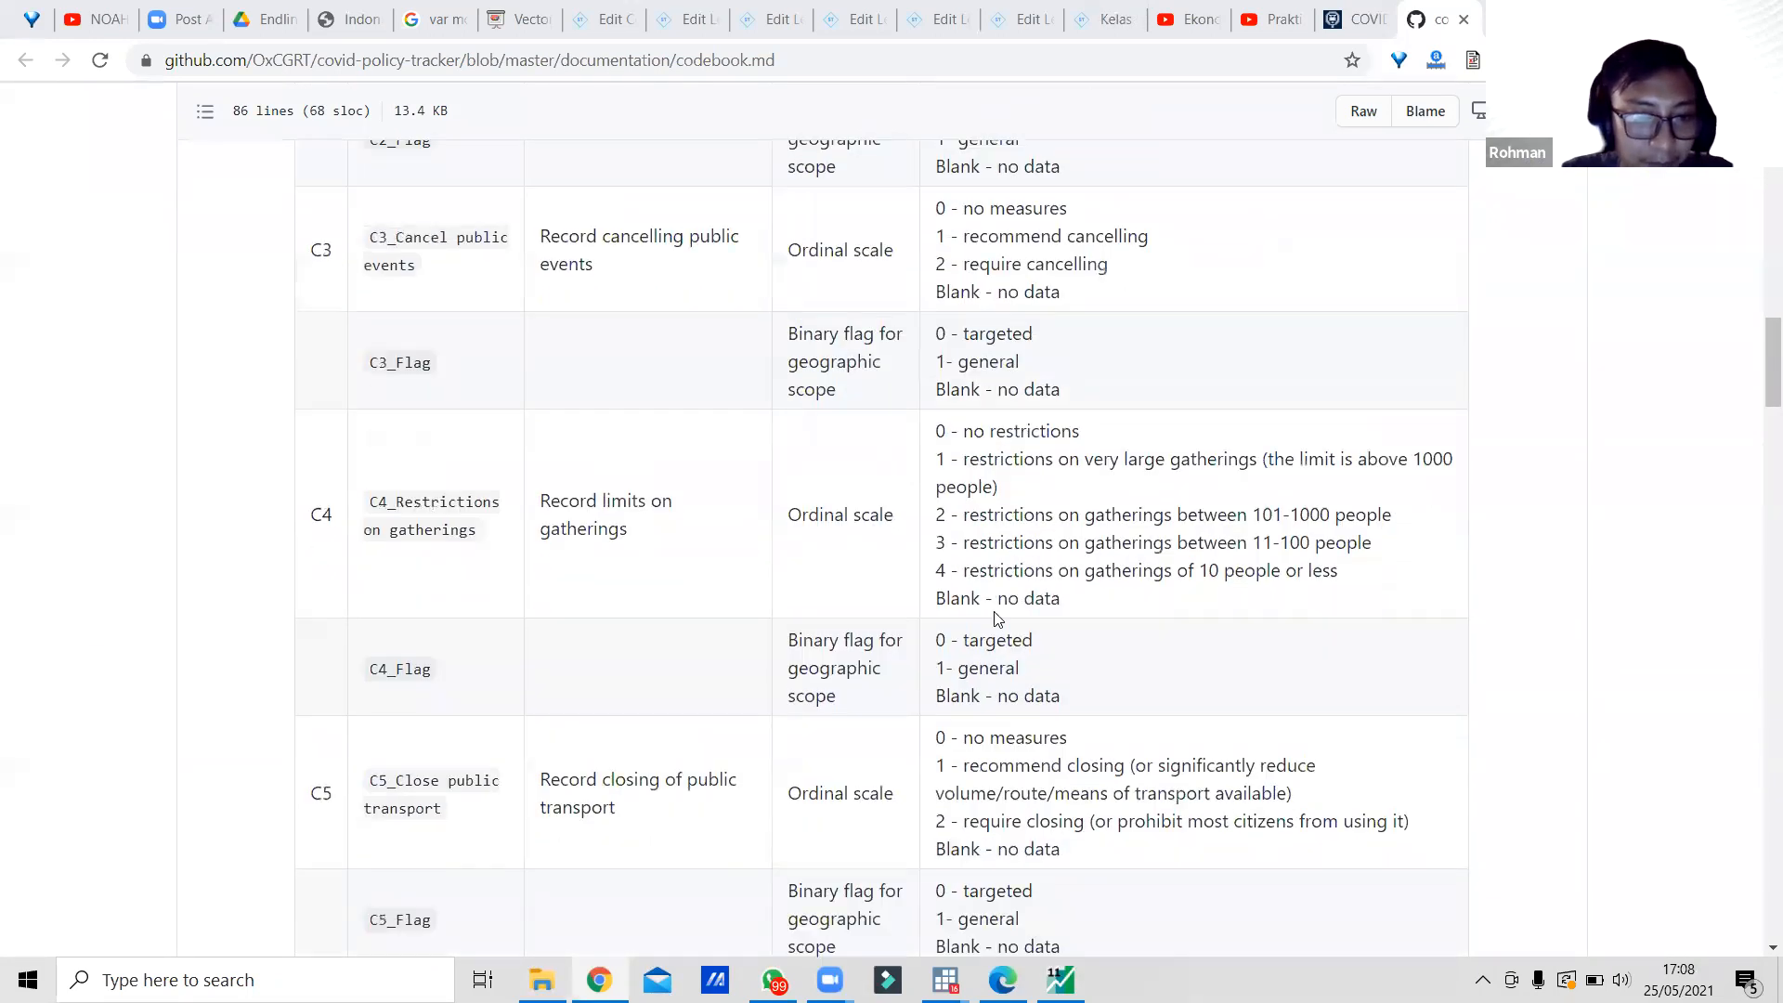
{"action": "scroll", "coordinate": [995, 617], "scroll_direction": "down", "scroll_amount": 6}
{"action": "scroll", "coordinate": [995, 617], "scroll_direction": "down", "scroll_amount": 12}
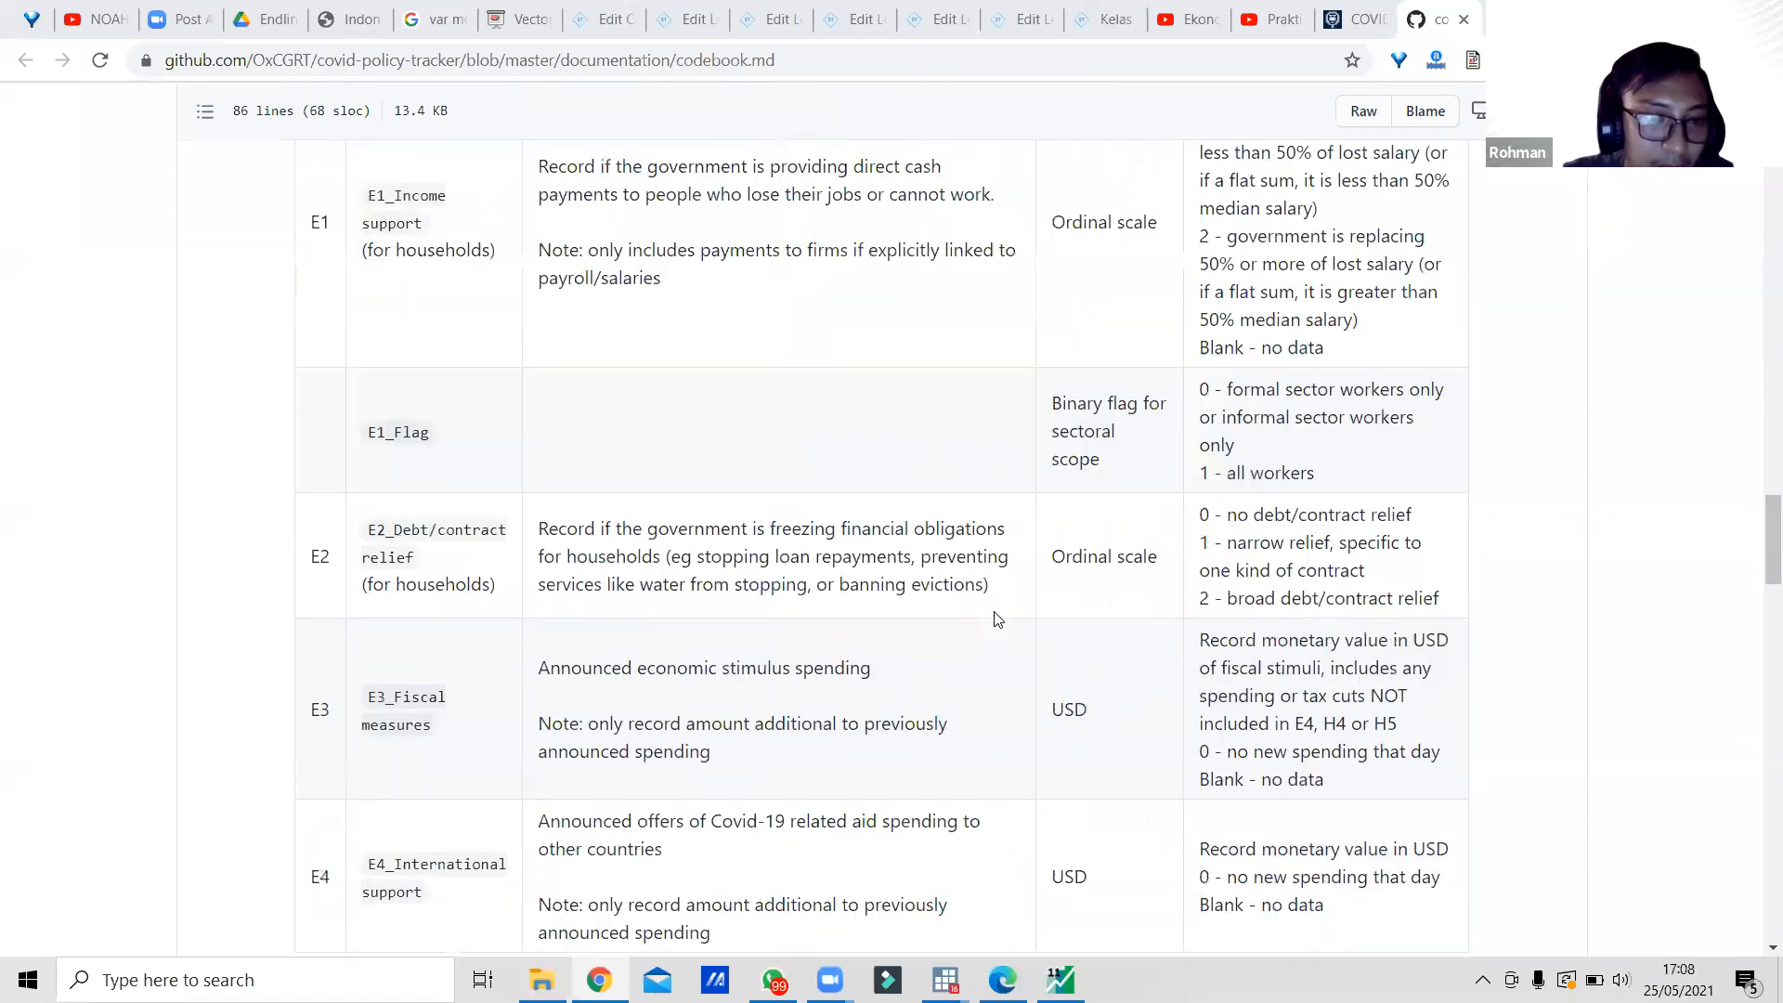
{"action": "scroll", "coordinate": [995, 617], "scroll_direction": "down", "scroll_amount": 15}
{"action": "scroll", "coordinate": [996, 618], "scroll_direction": "down", "scroll_amount": 3}
{"action": "scroll", "coordinate": [995, 617], "scroll_direction": "up", "scroll_amount": 6}
{"action": "scroll", "coordinate": [709, 748], "scroll_direction": "up", "scroll_amount": 20}
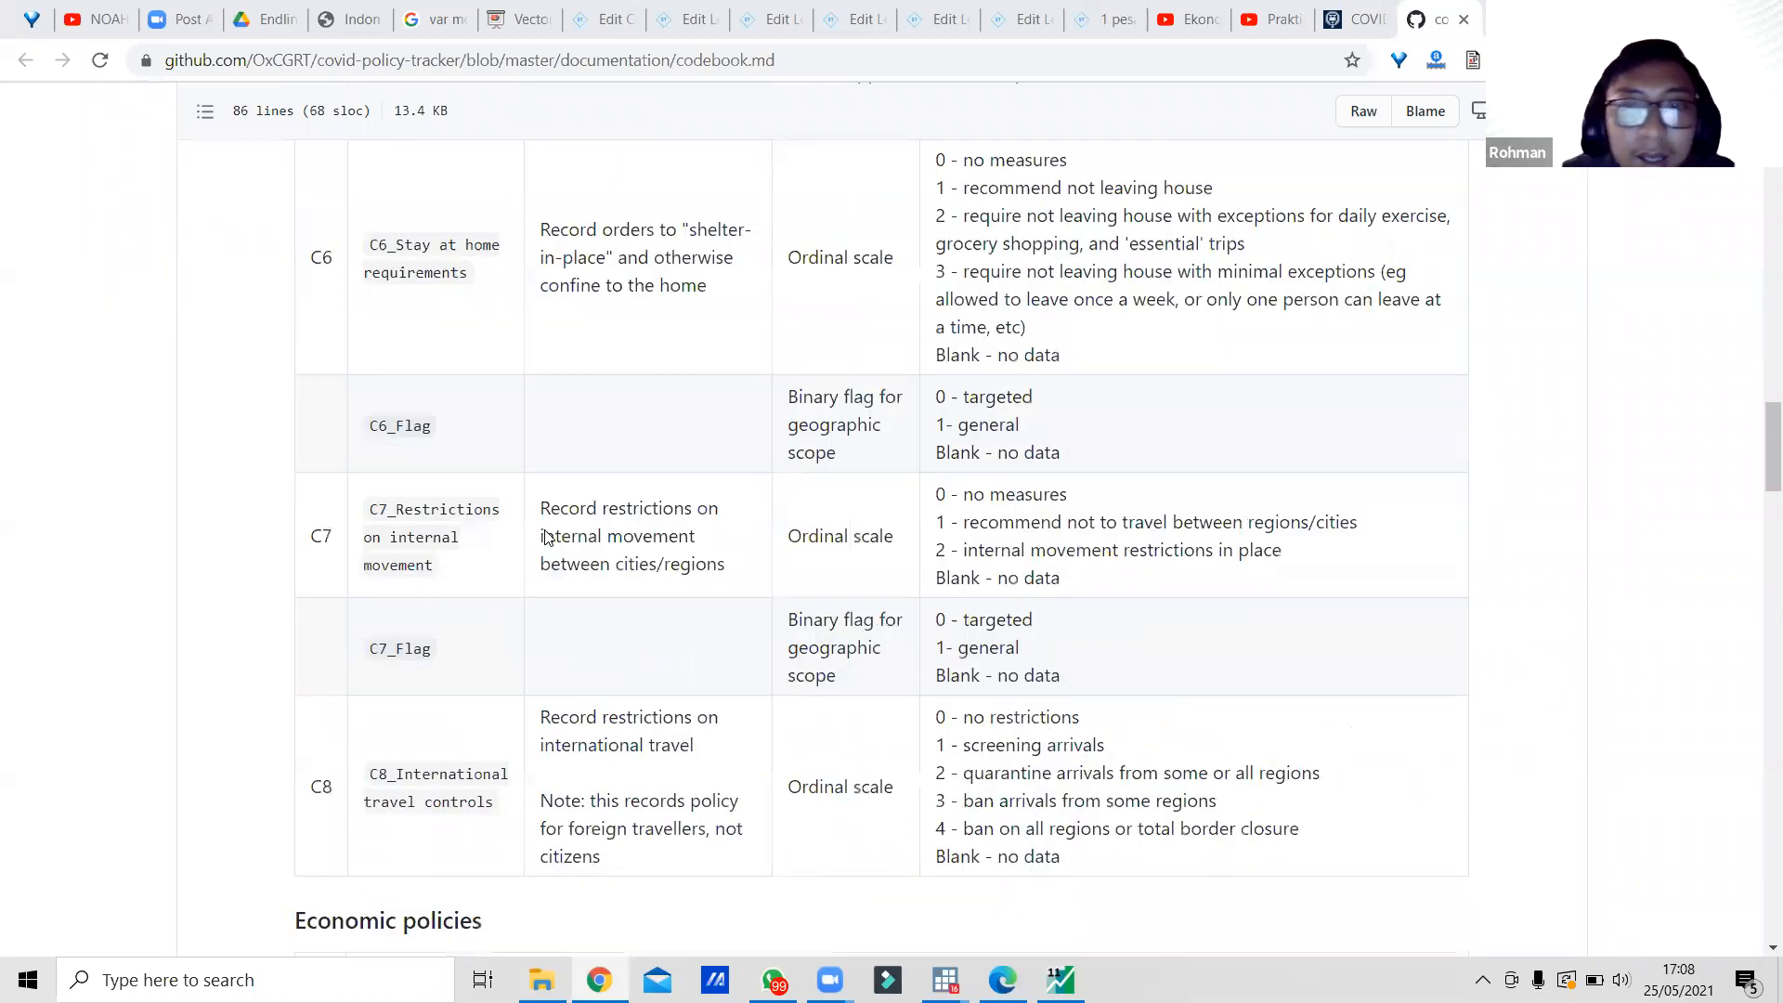
{"action": "scroll", "coordinate": [546, 537], "scroll_direction": "up", "scroll_amount": 20}
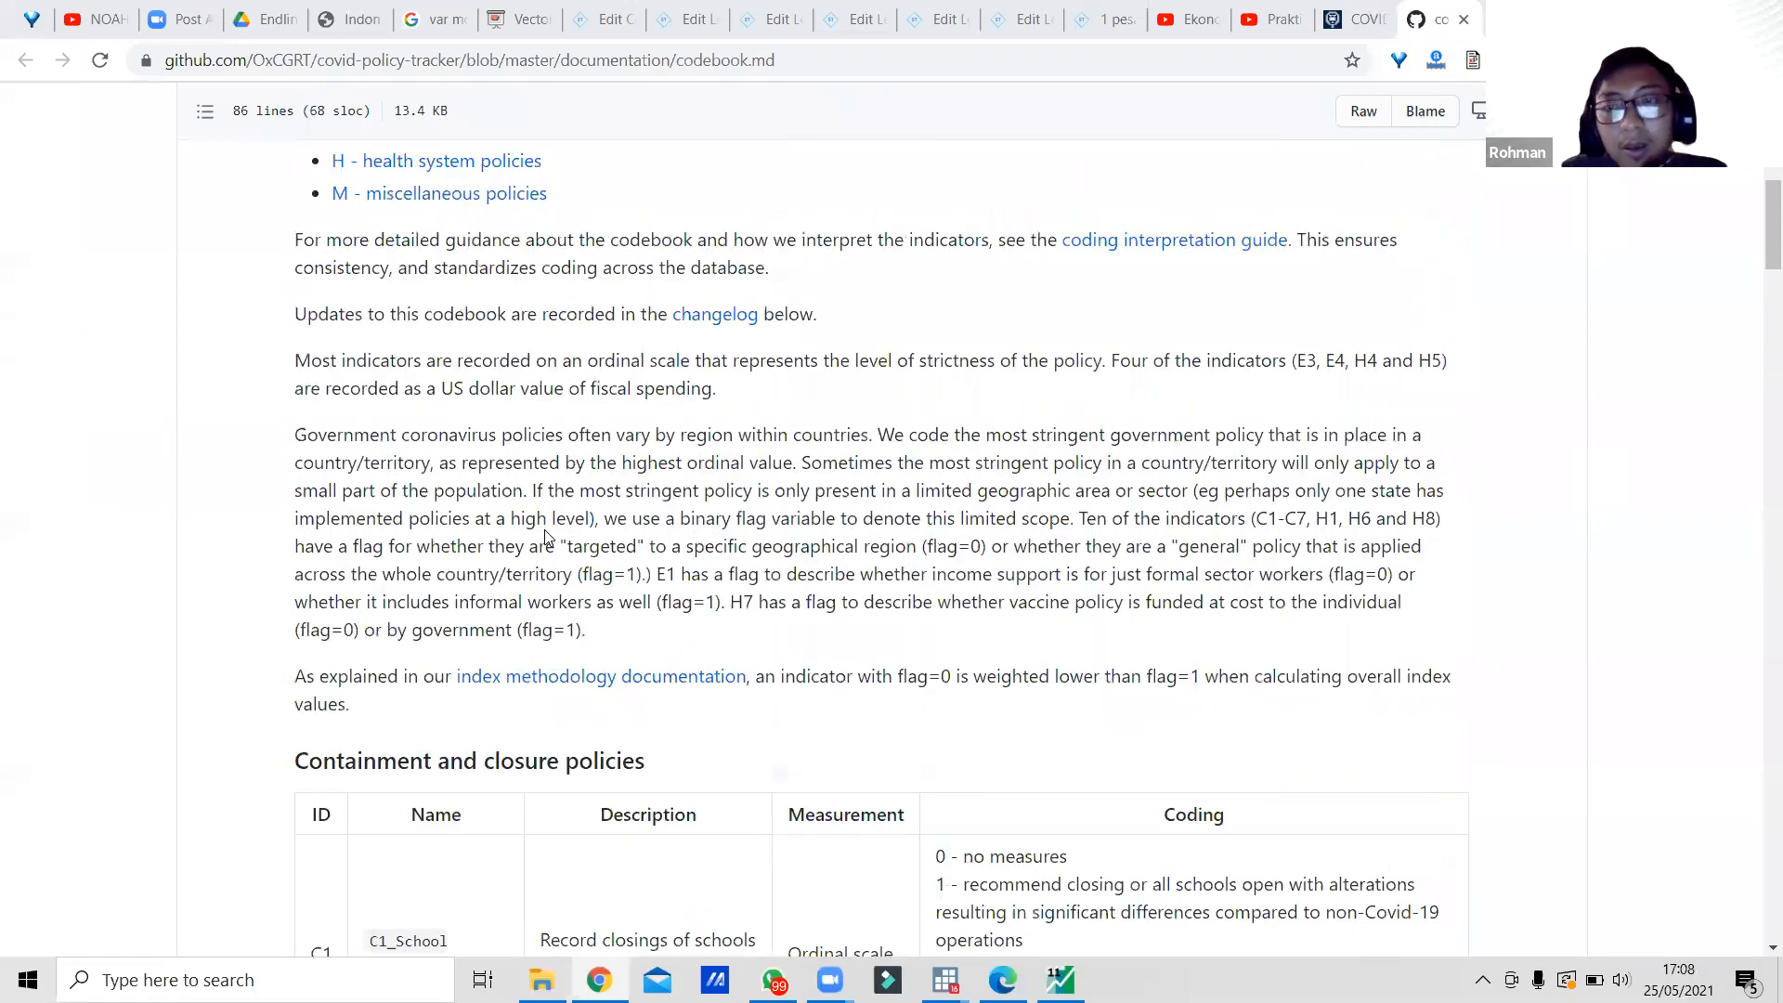
{"action": "scroll", "coordinate": [546, 536], "scroll_direction": "up", "scroll_amount": 2}
{"action": "scroll", "coordinate": [546, 536], "scroll_direction": "down", "scroll_amount": 9}
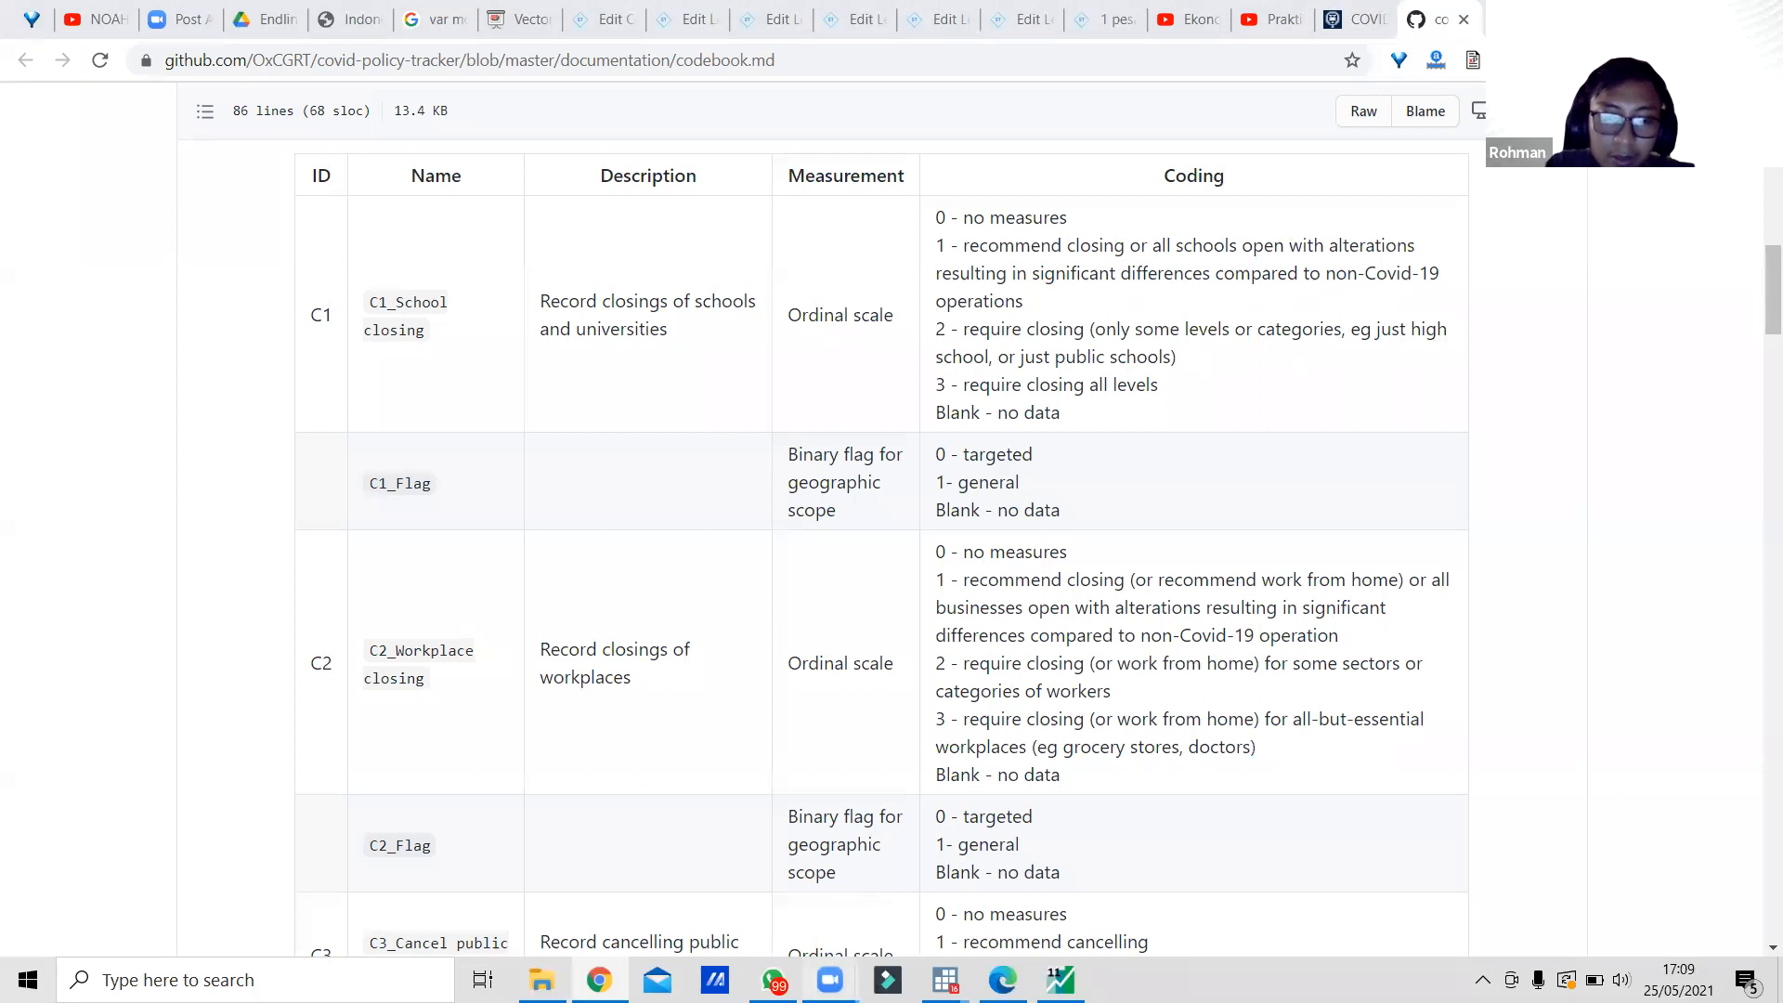
Leave the browser and minimise the open Do-file Editor and Graph windows to clear the desktop.
{"action": "mouse_move", "coordinate": [830, 980]}
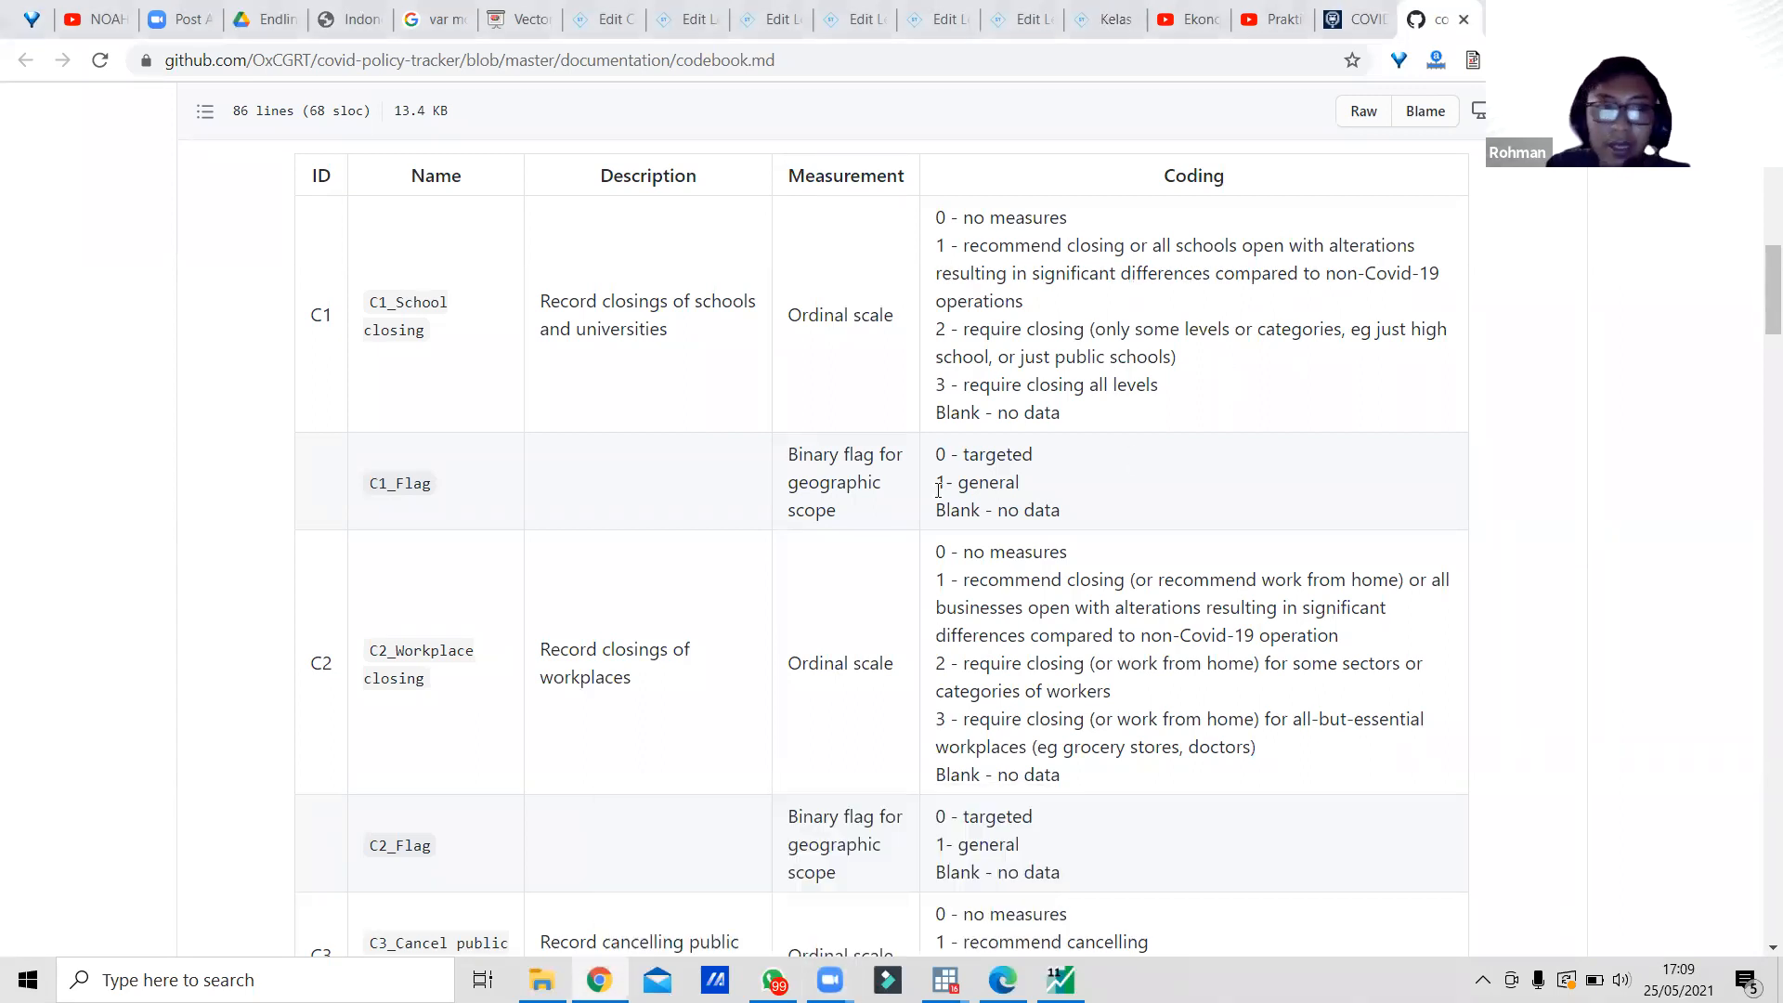
{"action": "key", "text": "super+d"}
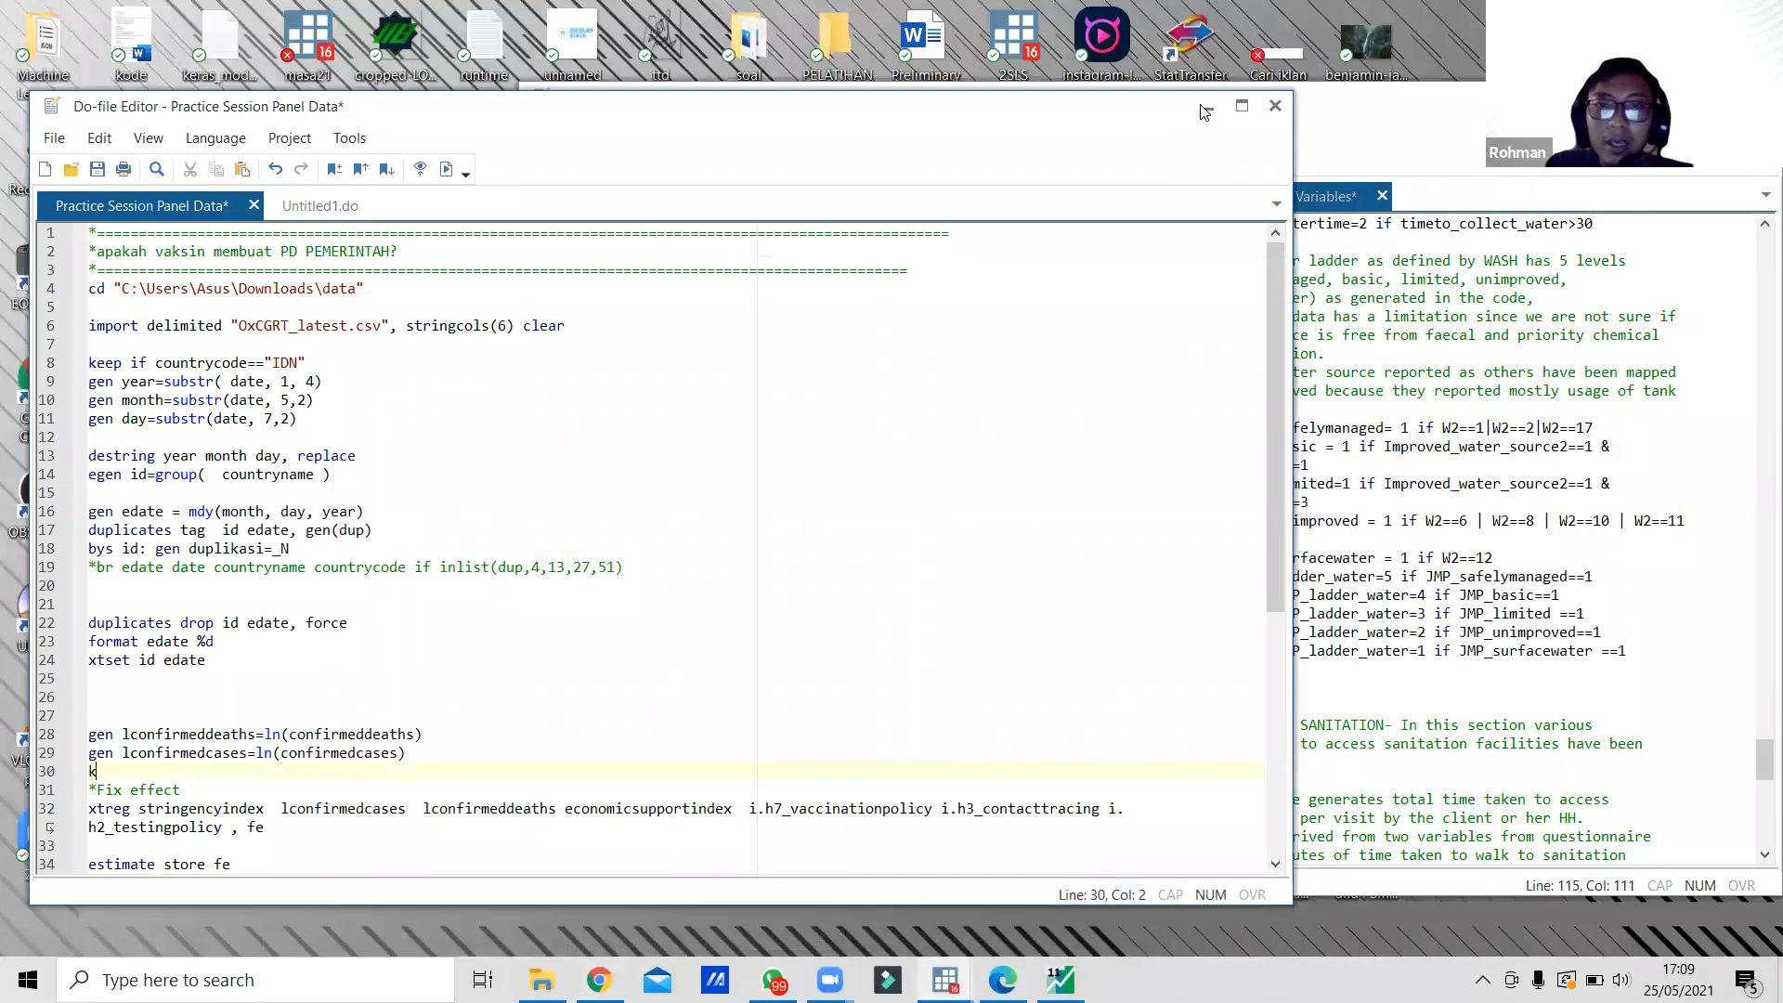
{"action": "left_click", "coordinate": [1208, 106]}
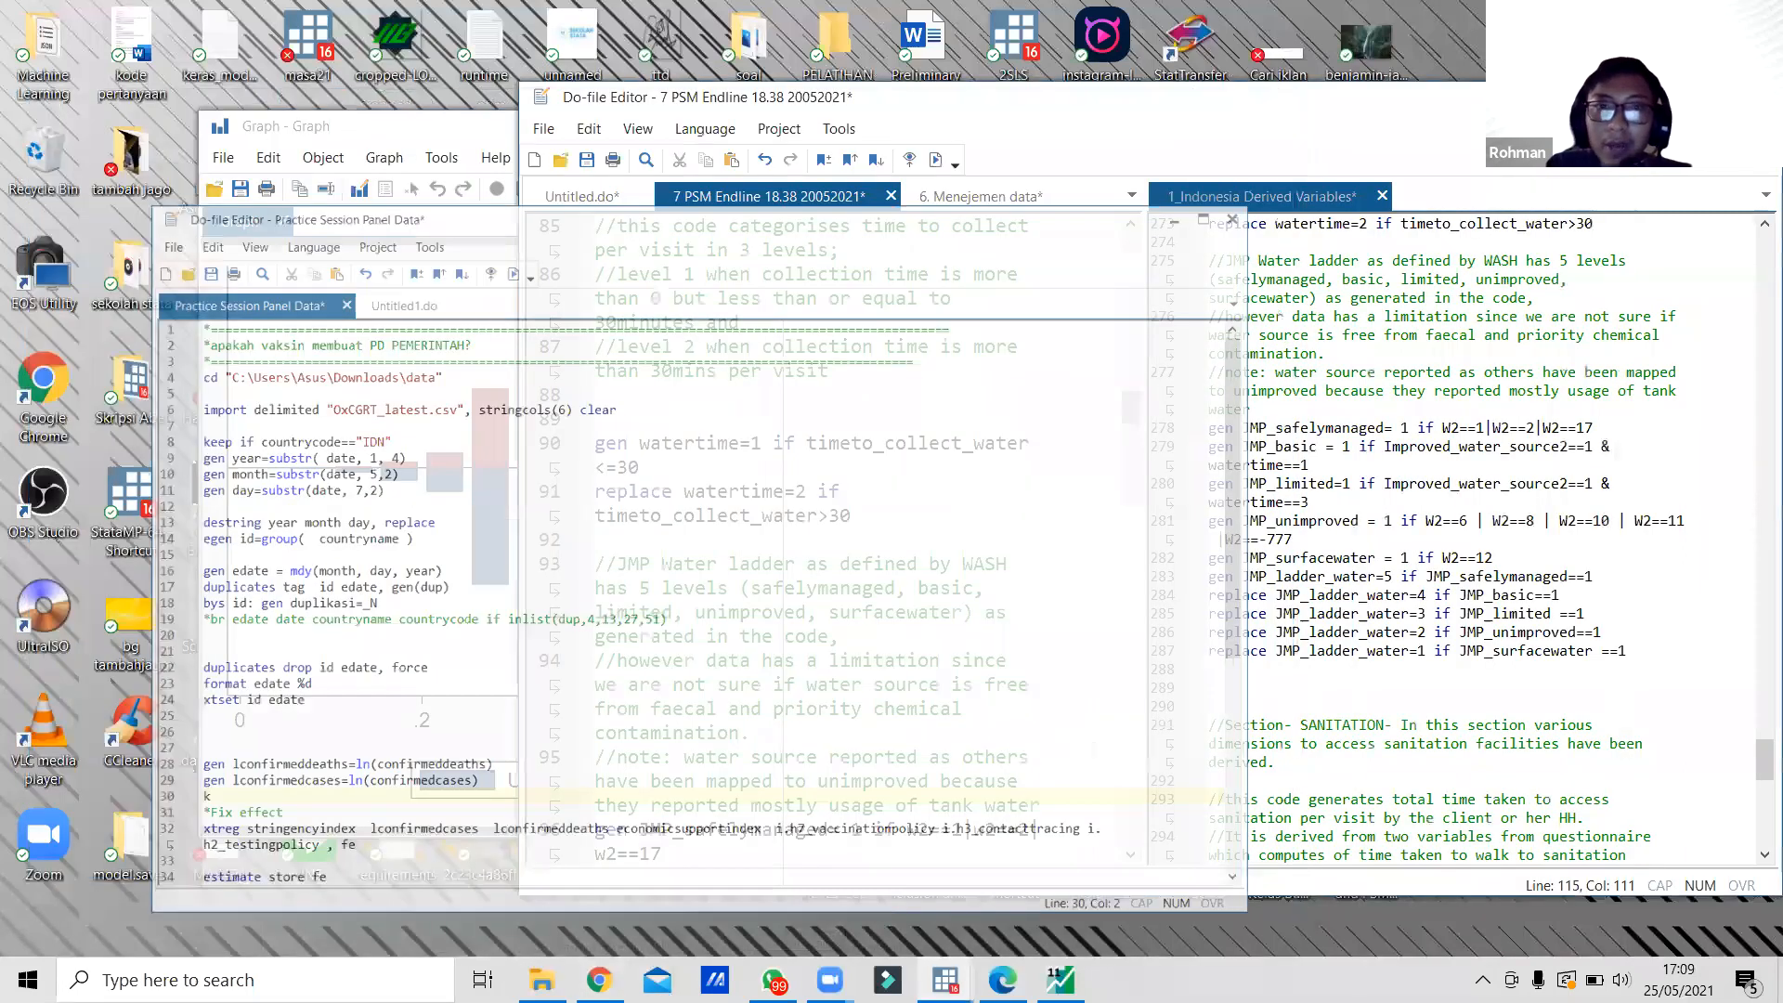
{"action": "left_click", "coordinate": [1697, 97]}
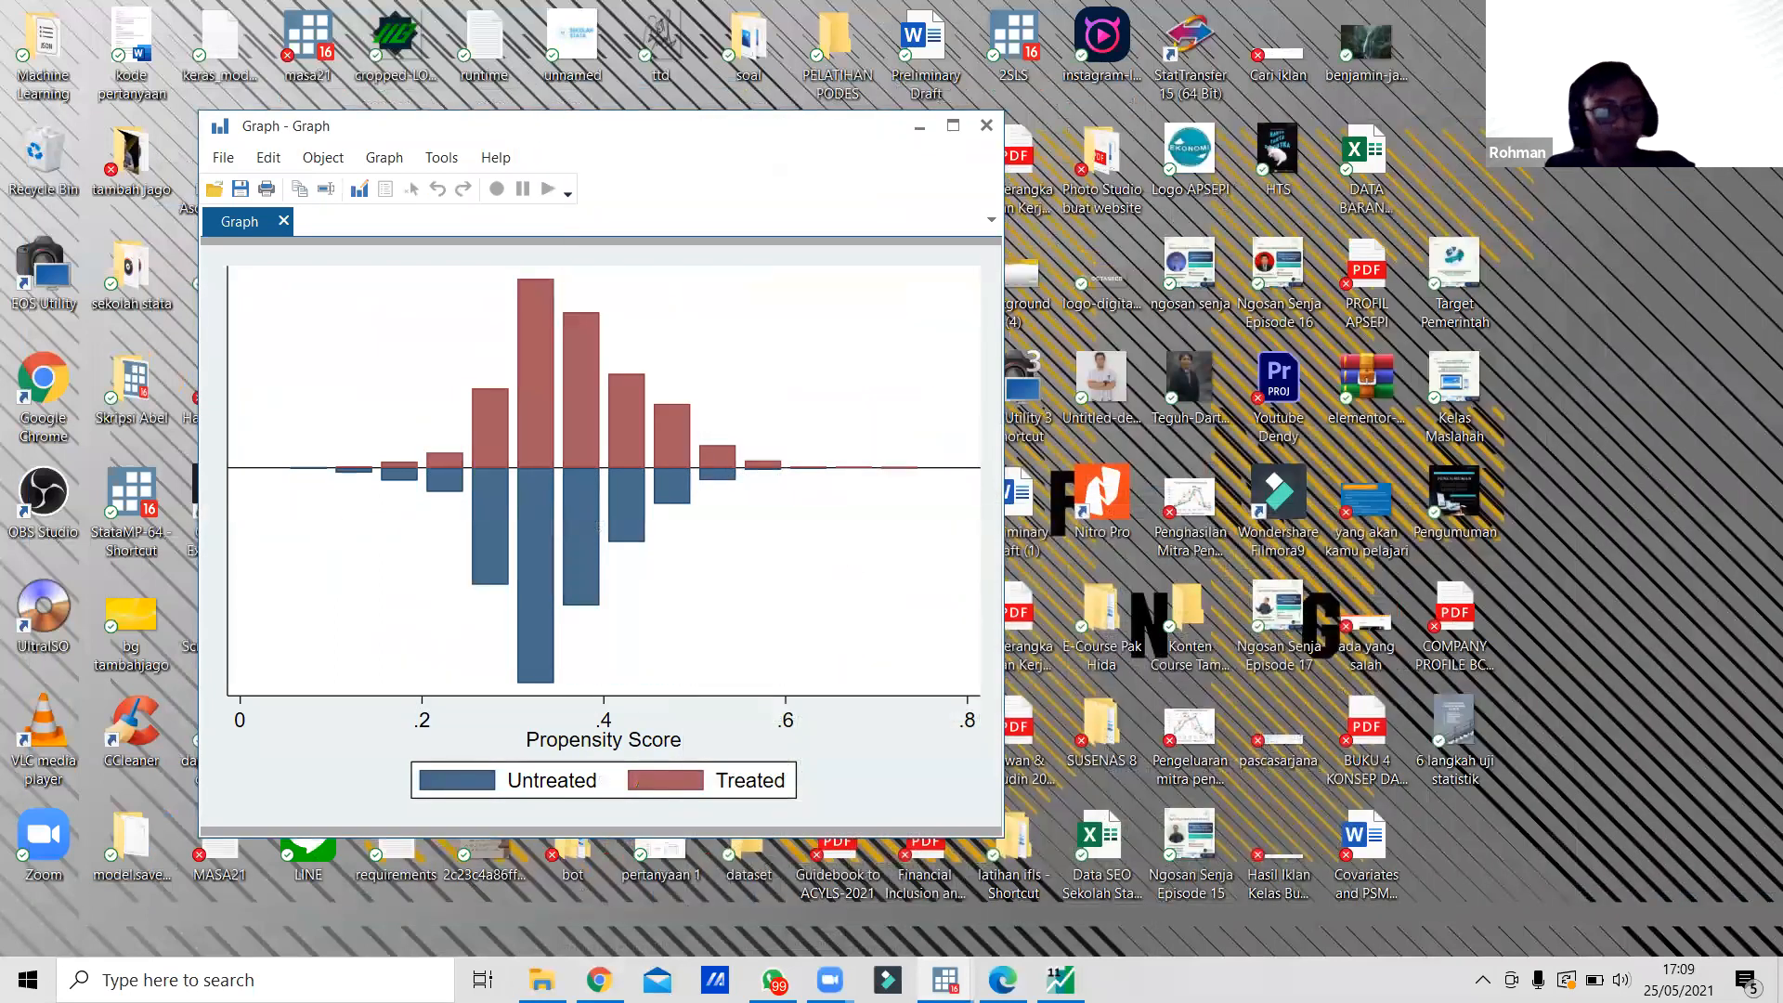
{"action": "left_click", "coordinate": [920, 126]}
Launch EViews by searching for "eviews" and dismiss its student license notice.
{"action": "key", "text": "super"}
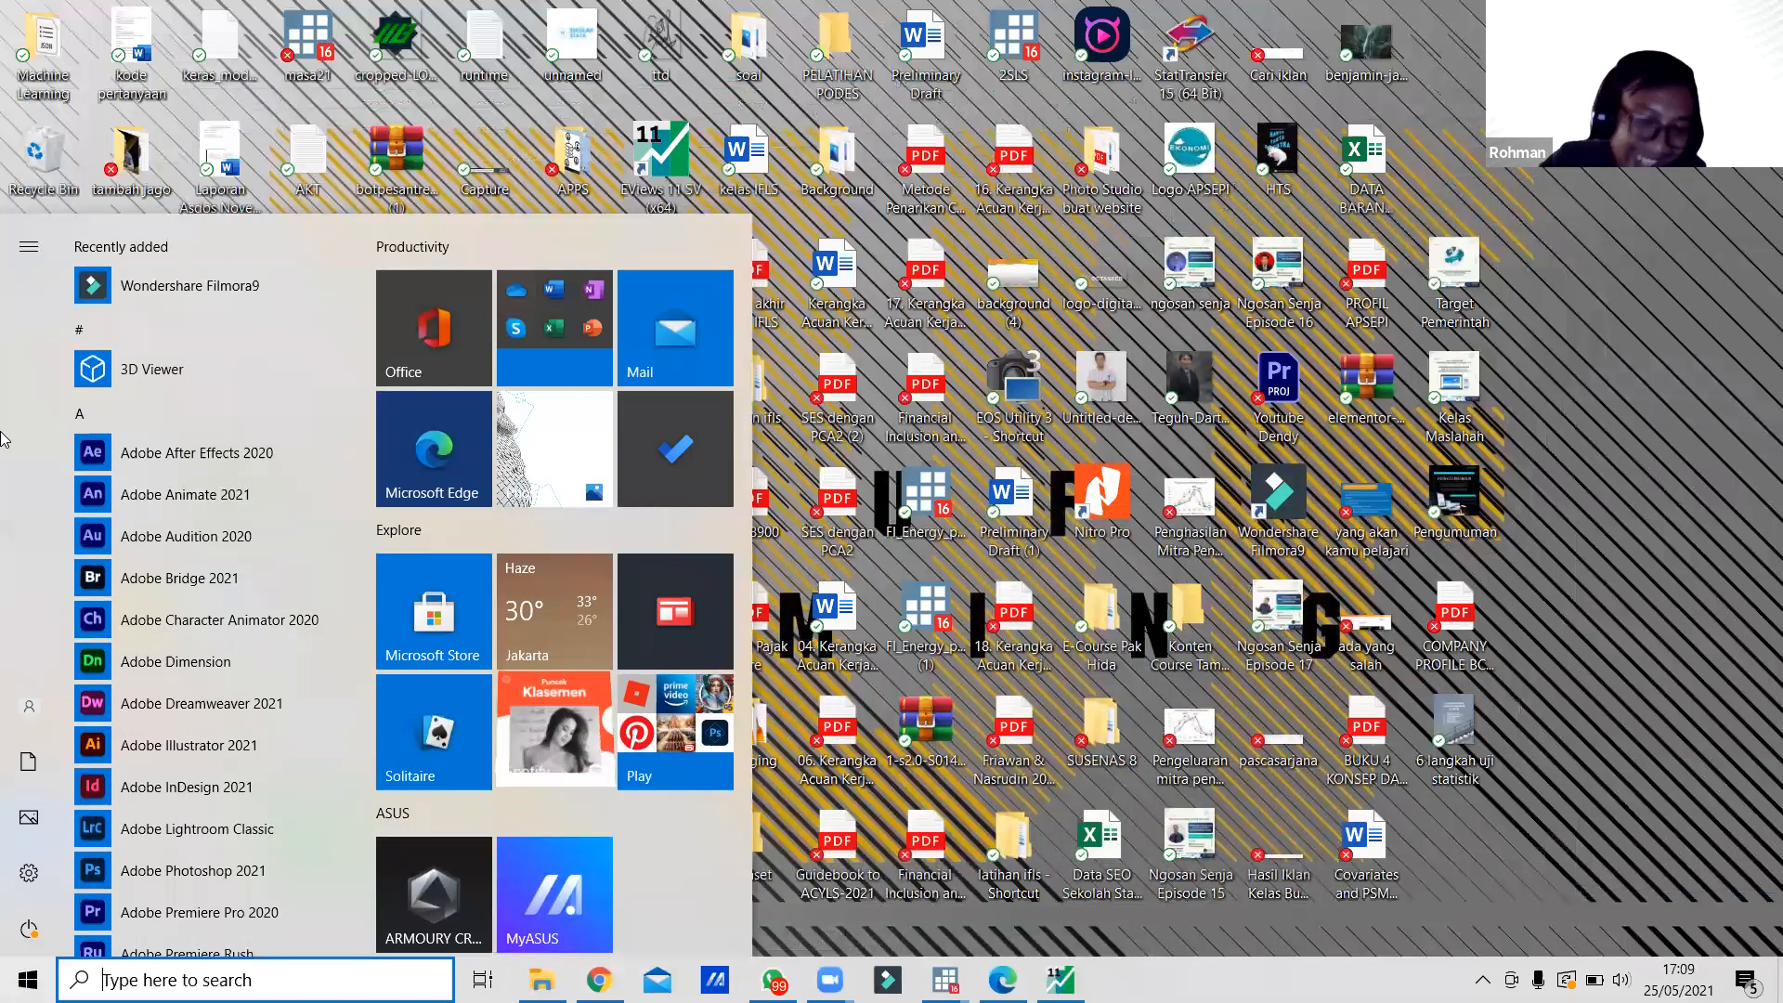
{"action": "type", "text": "e"}
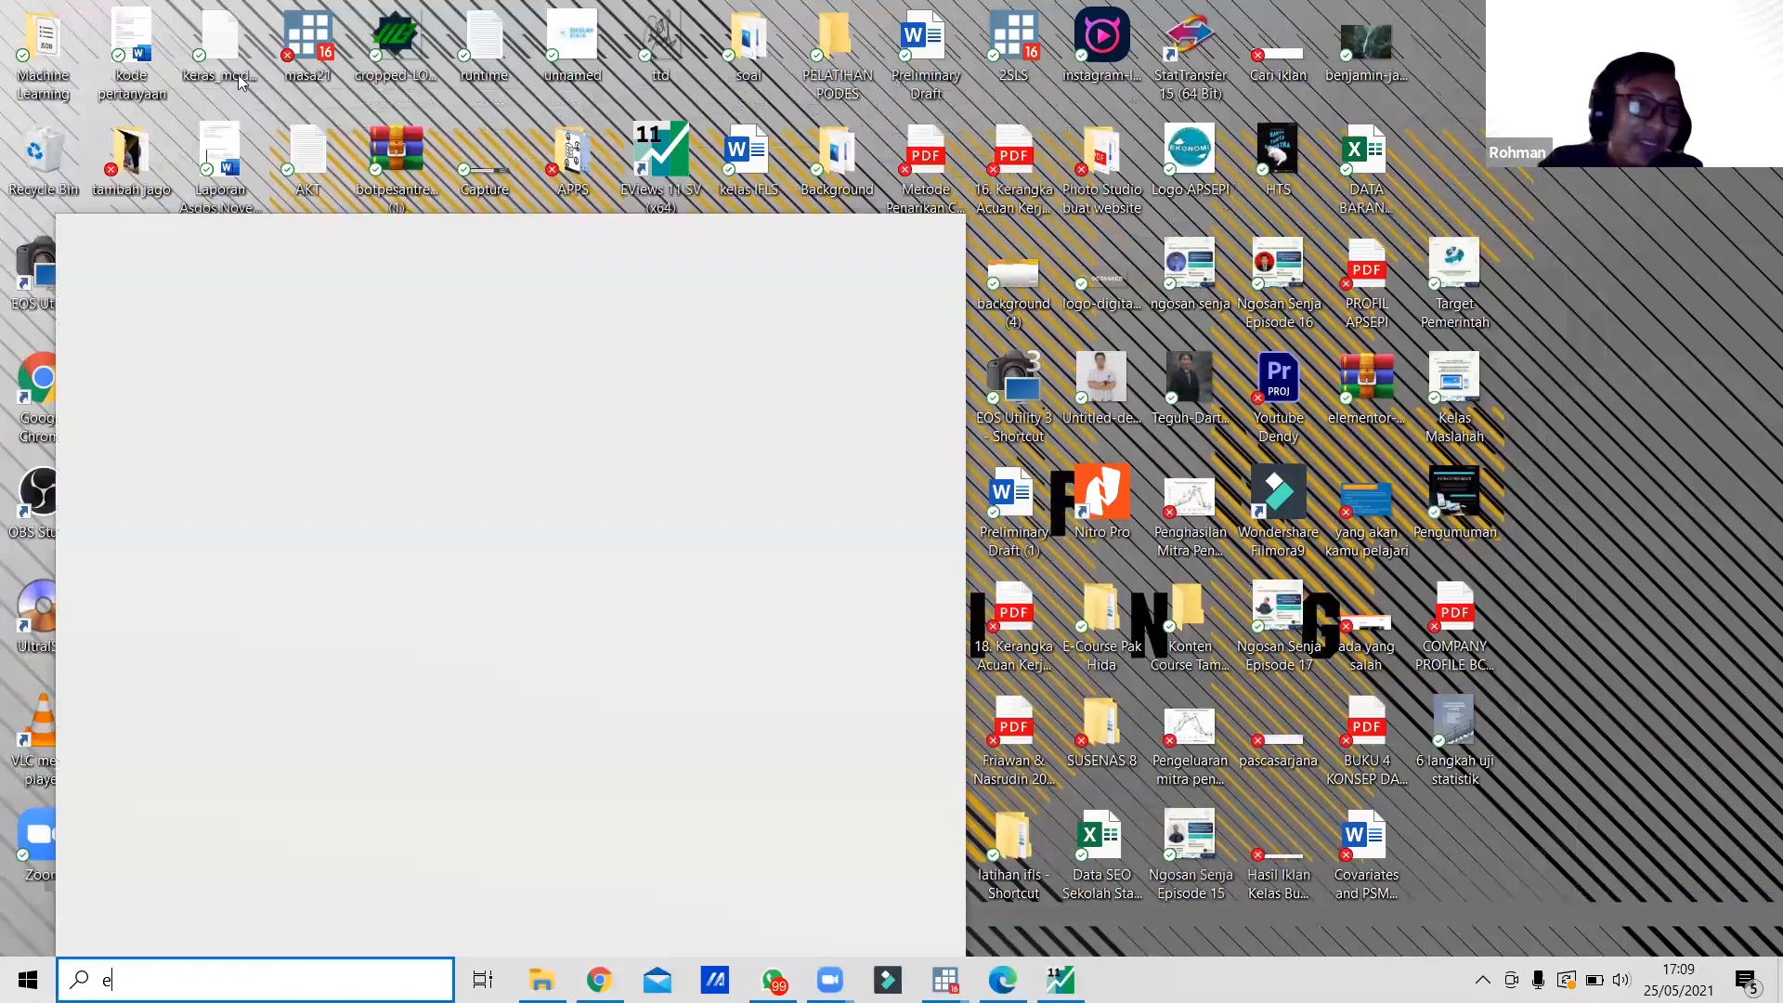
{"action": "type", "text": "views"}
{"action": "left_click", "coordinate": [204, 344]}
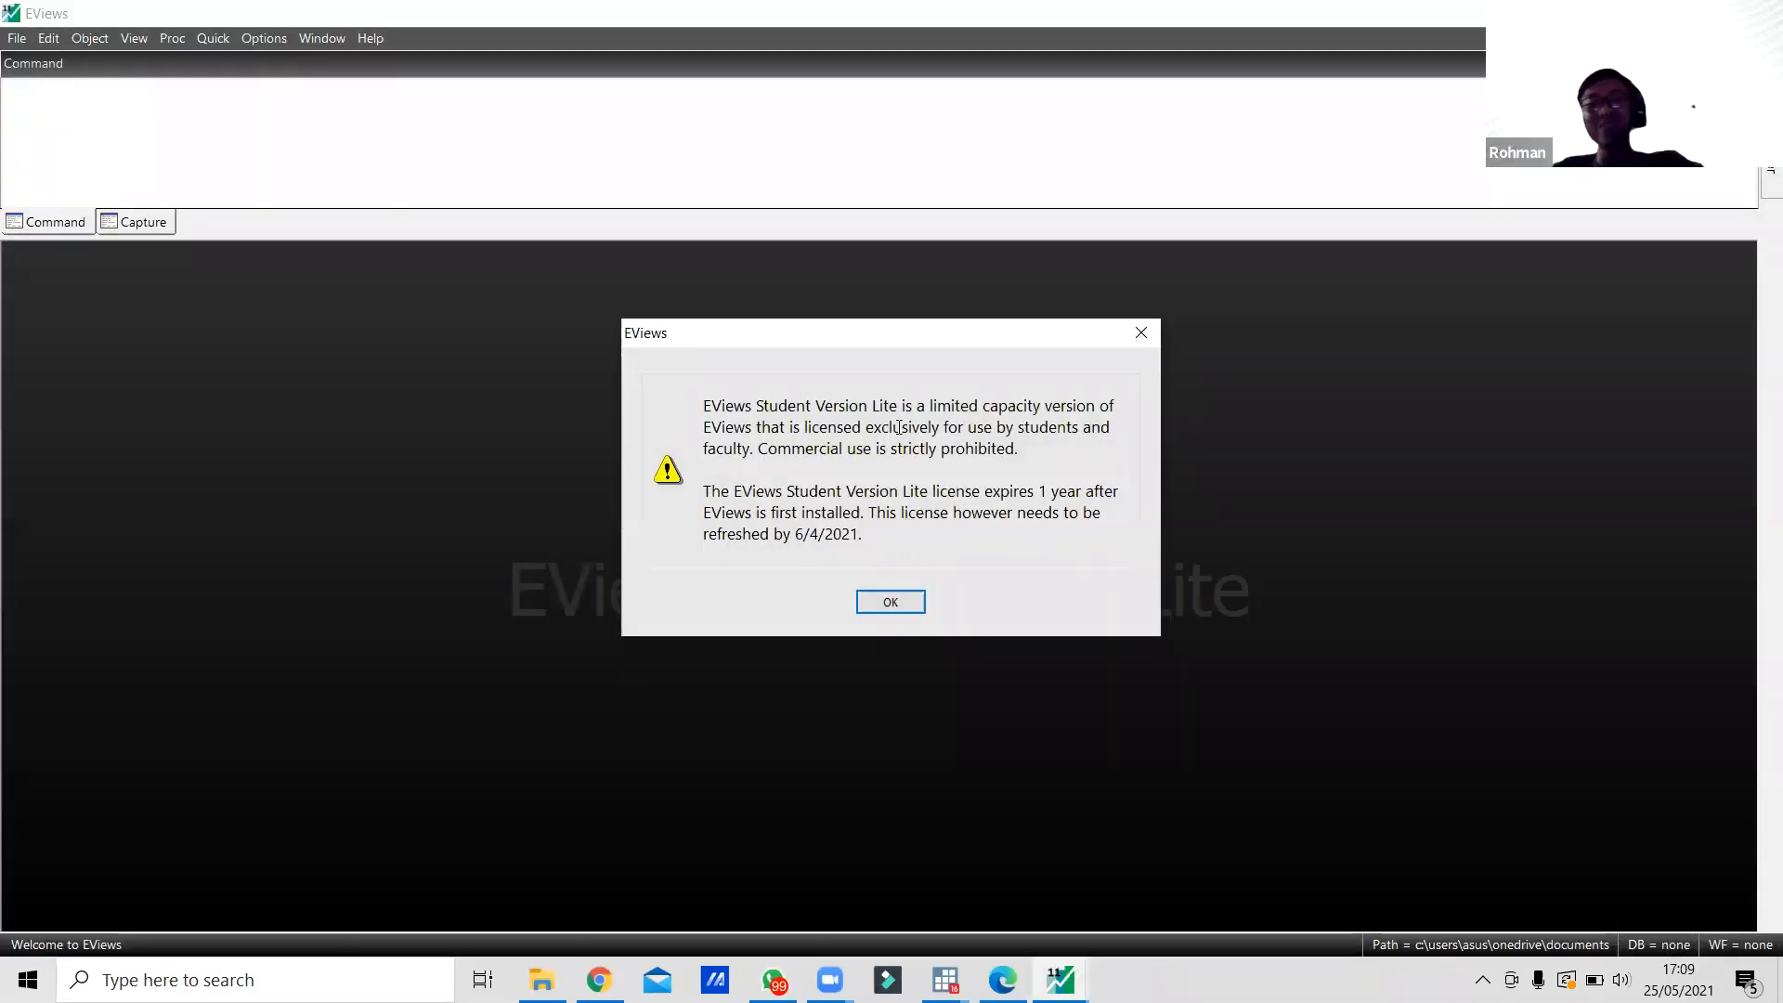
{"action": "left_click", "coordinate": [875, 606]}
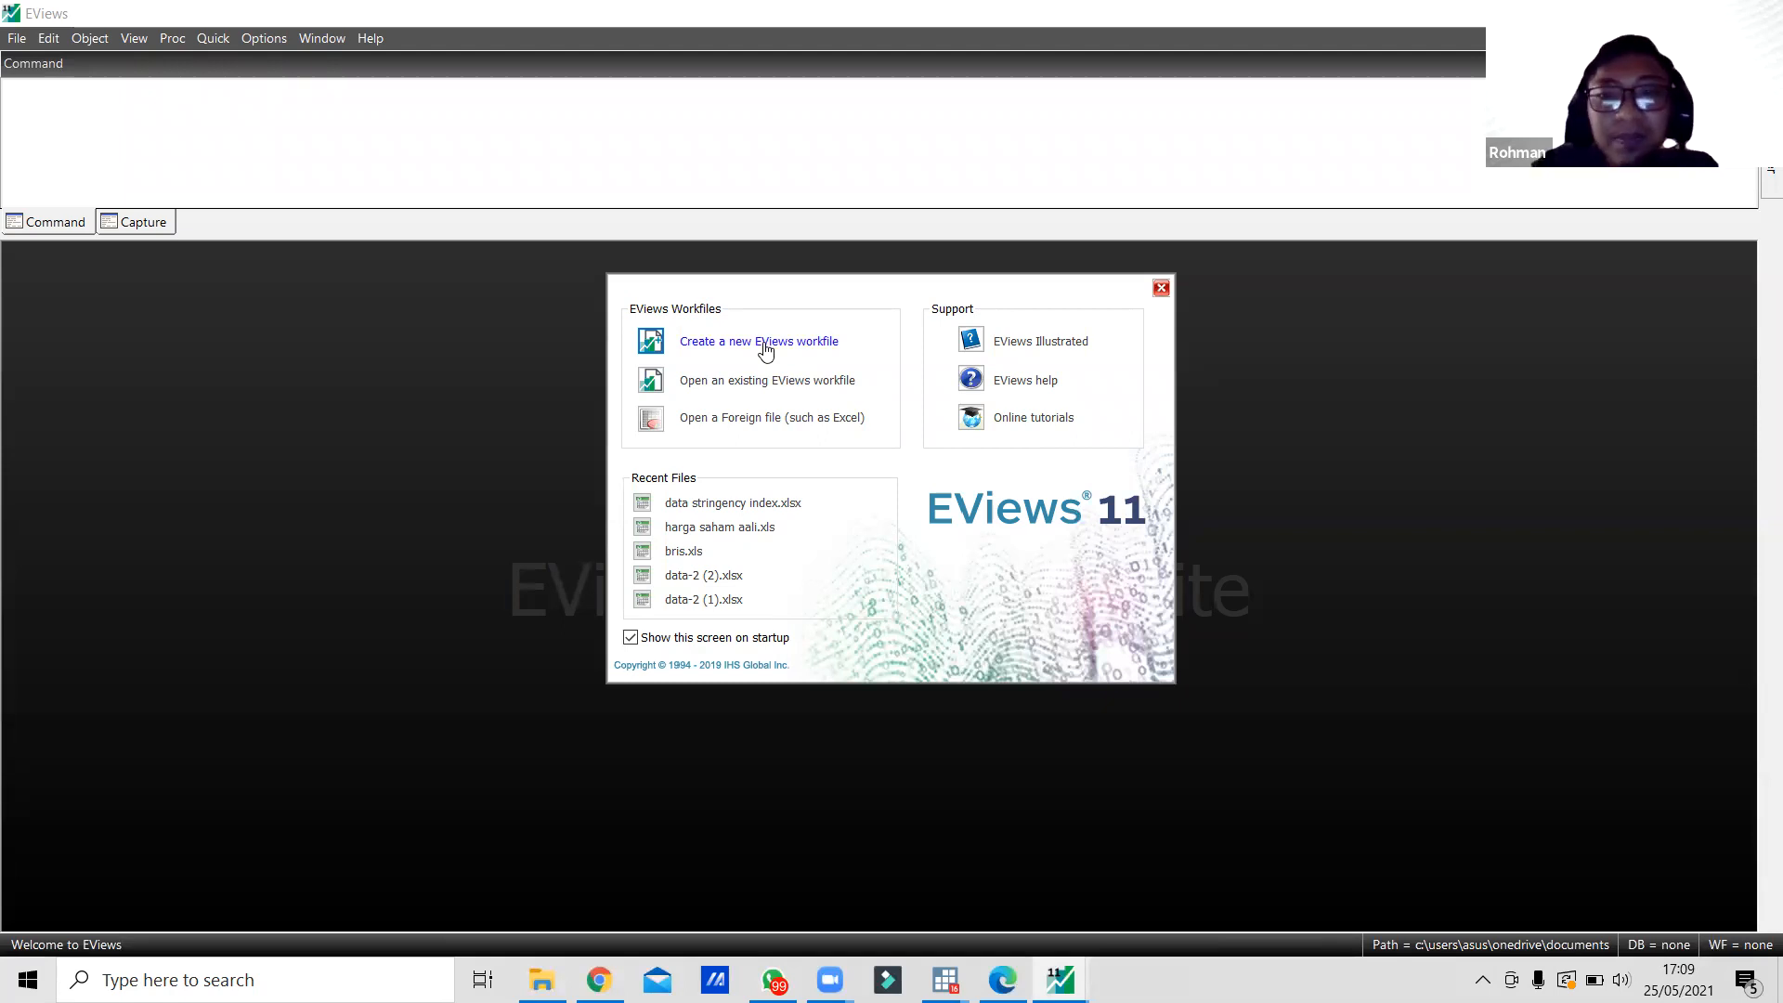
Open the Data Stringency Index Excel workbook as a foreign file from Documents > 1. Projek > 45. Asistensi Emet.
{"action": "left_click", "coordinate": [739, 419]}
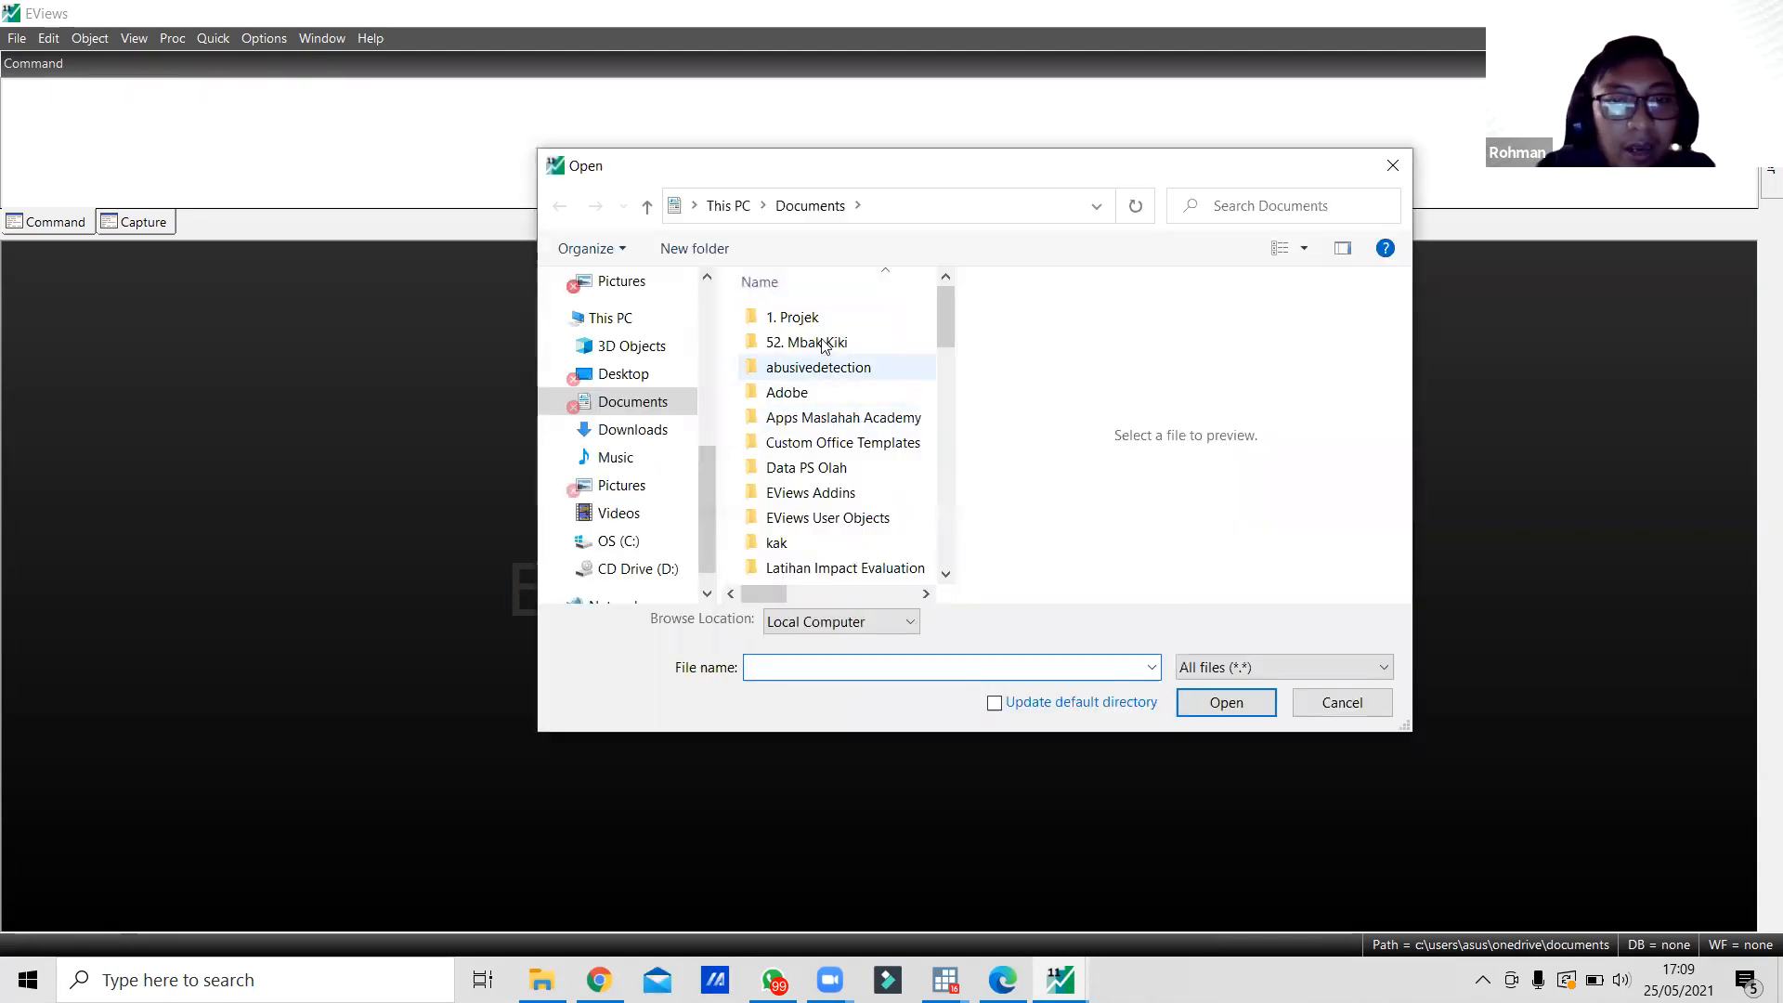
{"action": "double_click", "coordinate": [814, 319]}
{"action": "scroll", "coordinate": [822, 417], "scroll_direction": "down", "scroll_amount": 4}
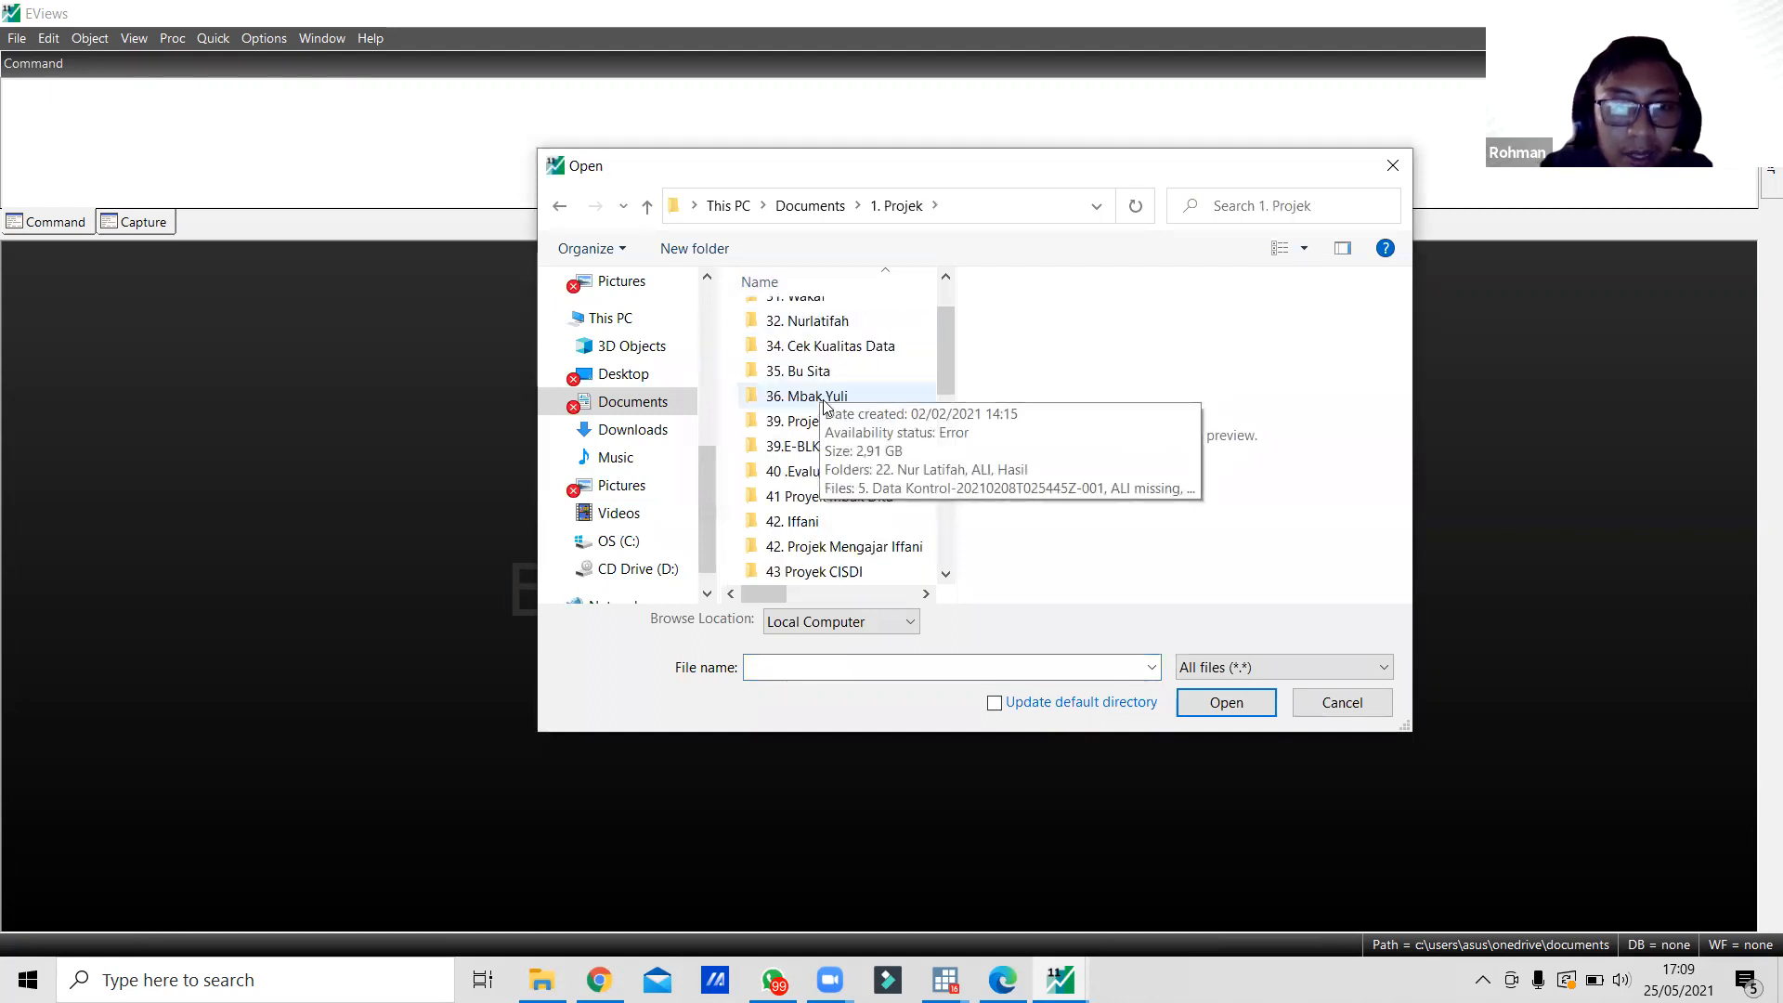
{"action": "scroll", "coordinate": [824, 478], "scroll_direction": "down", "scroll_amount": 1}
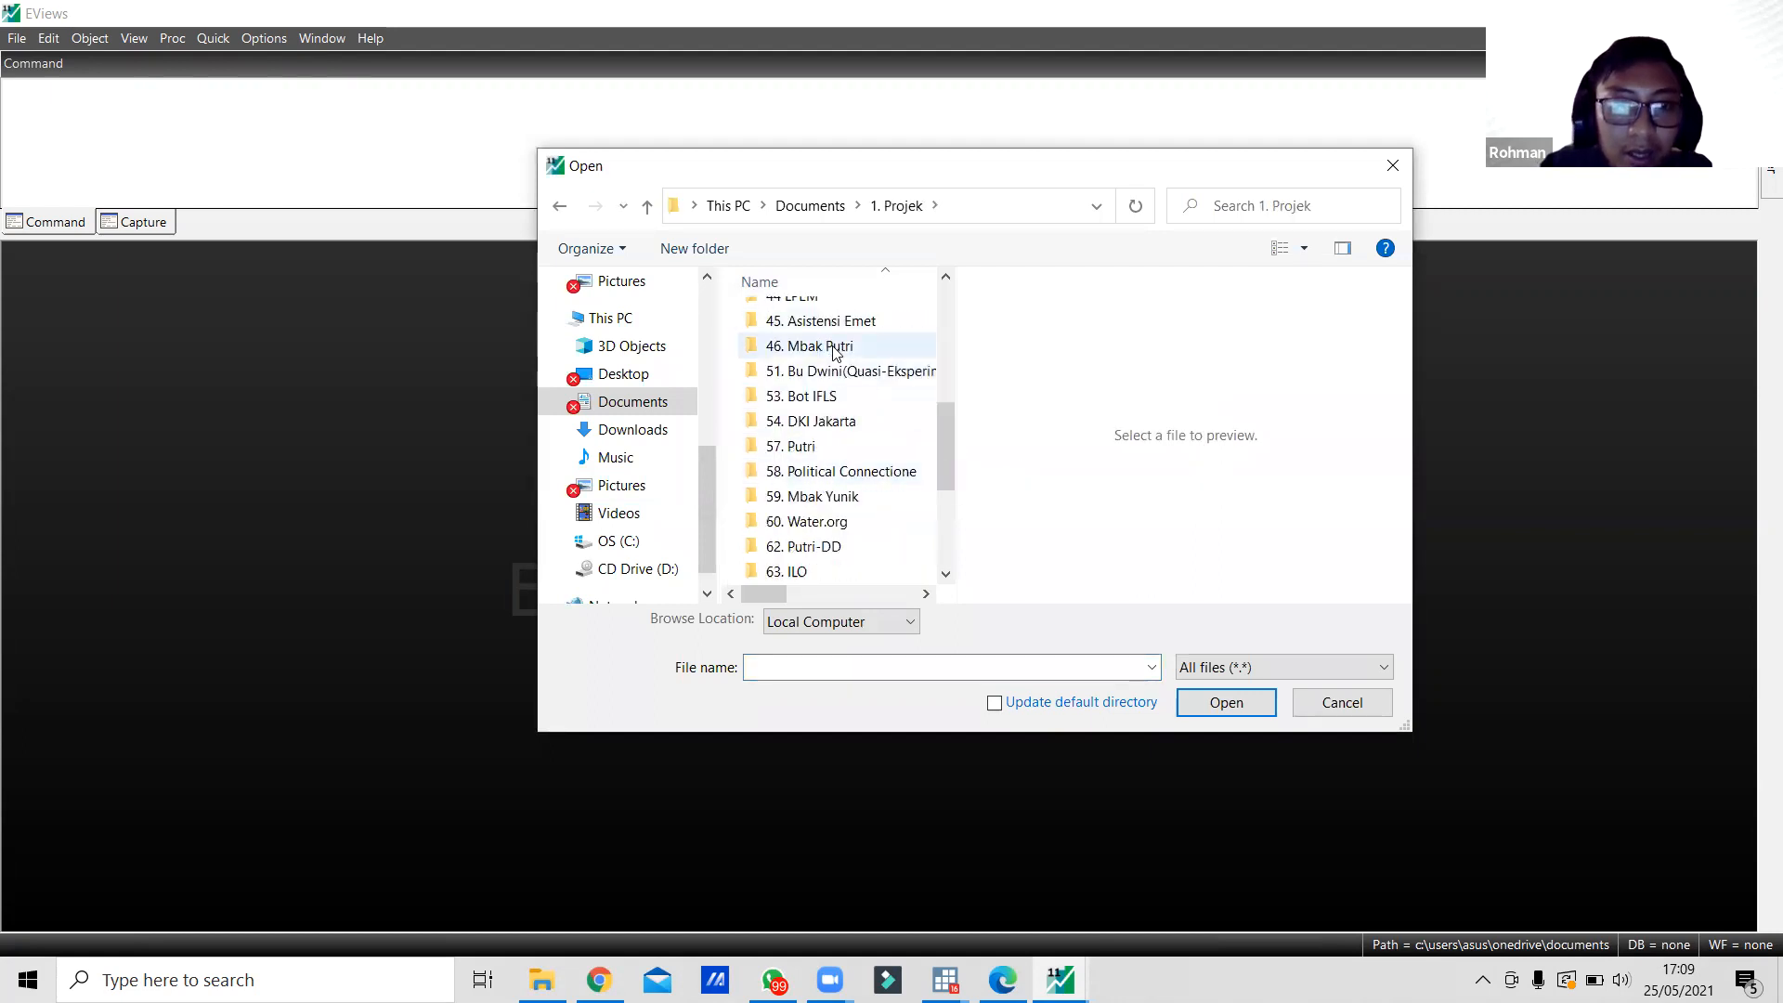
{"action": "double_click", "coordinate": [817, 318]}
{"action": "left_click", "coordinate": [804, 342]}
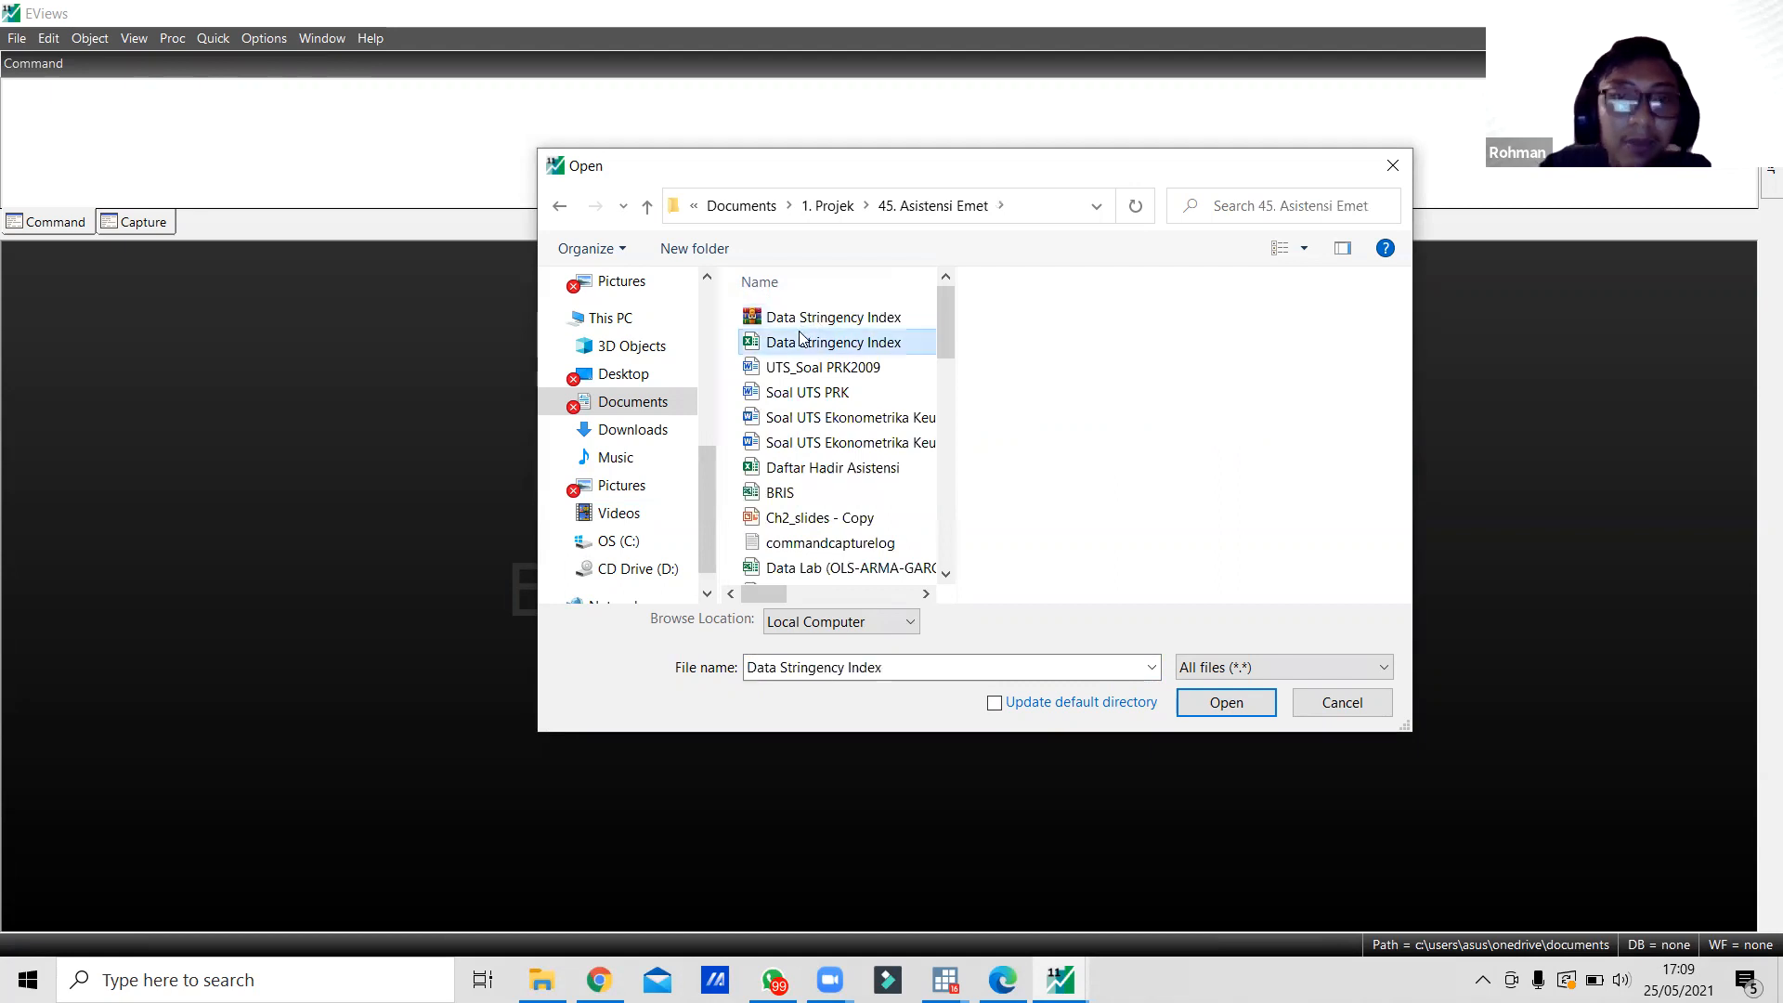
{"action": "left_click", "coordinate": [1226, 703]}
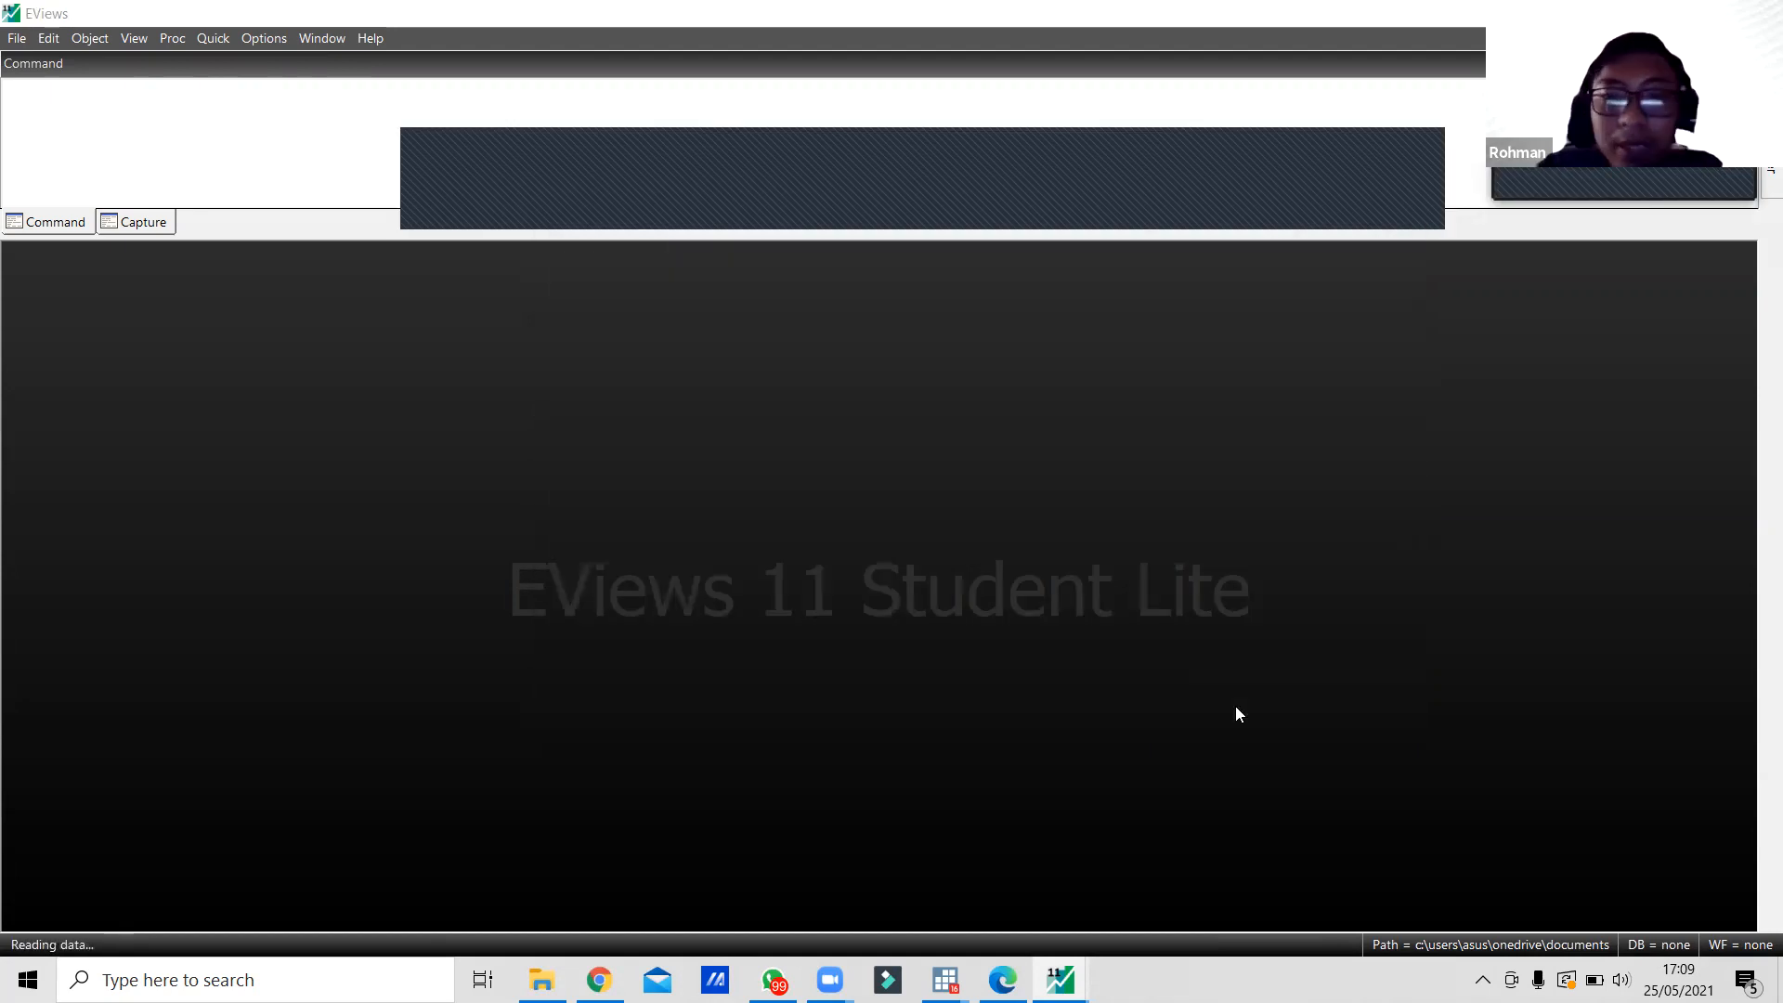
Import the Excel data as a new workfile dated by the edate series, linking the imported series to the external source.
{"action": "left_click", "coordinate": [1039, 696]}
{"action": "left_click", "coordinate": [1038, 696]}
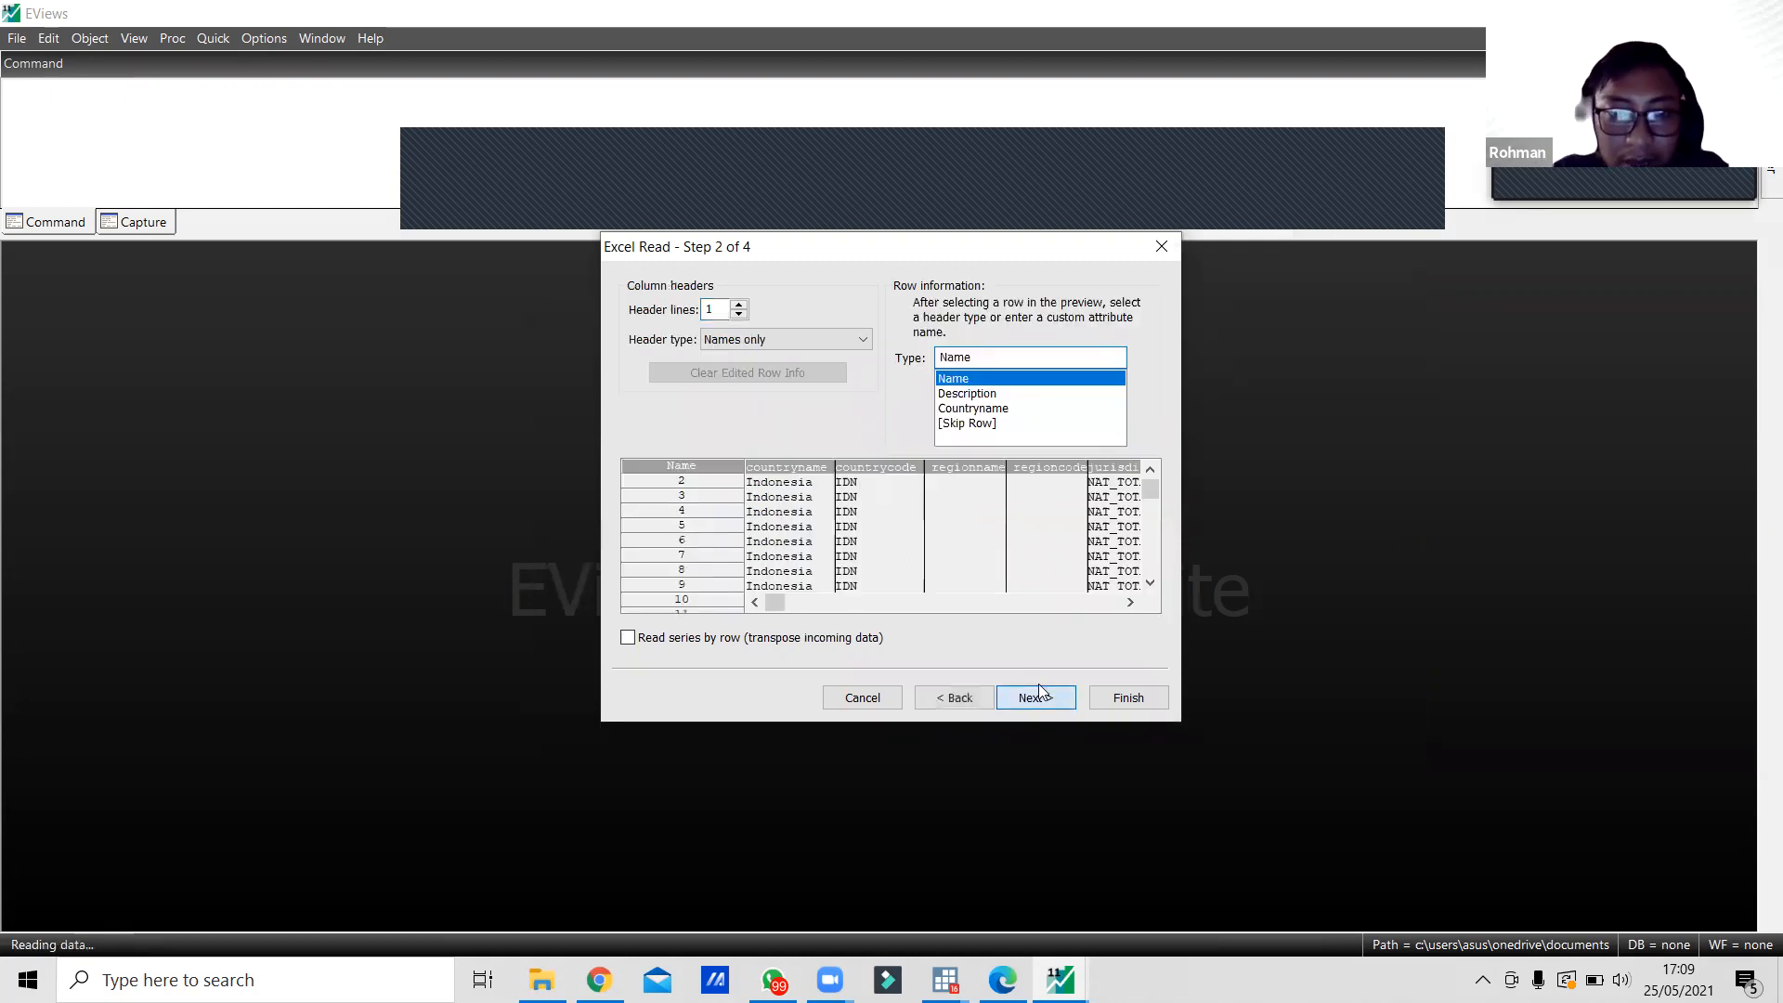
{"action": "left_click", "coordinate": [1038, 695]}
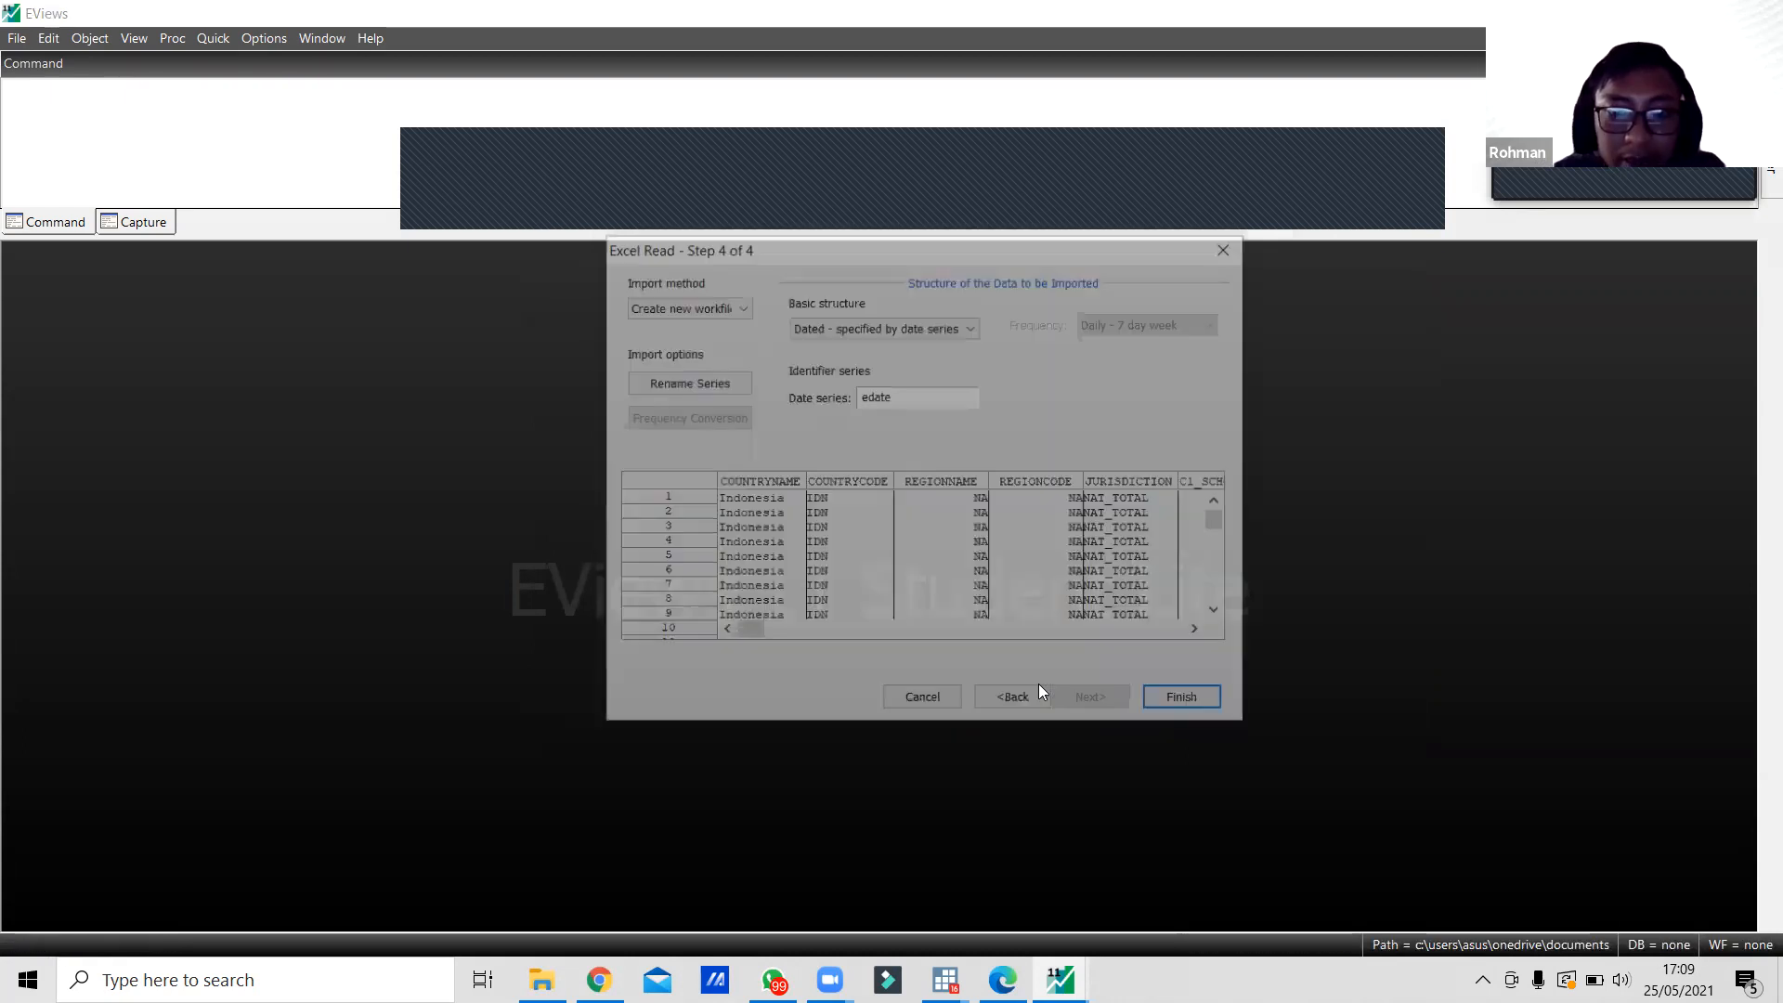
{"action": "double_click", "coordinate": [887, 398]}
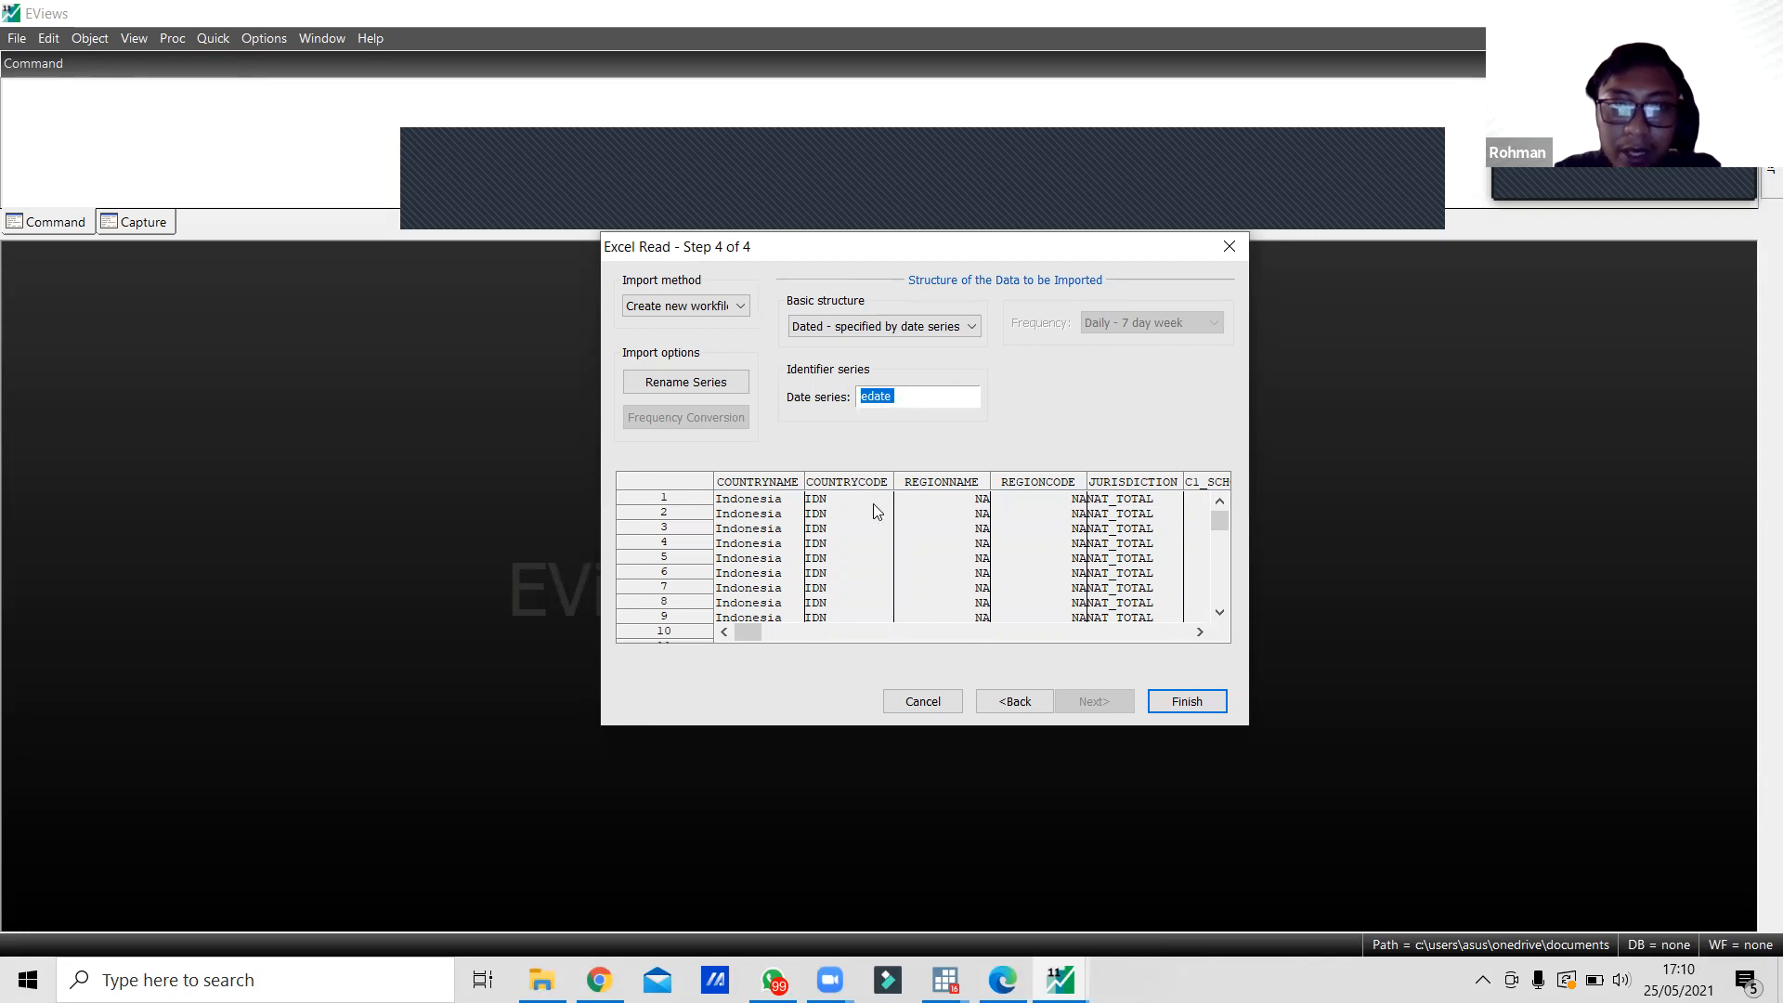
{"action": "left_click_drag", "start_coordinate": [748, 632], "coordinate": [1161, 622]}
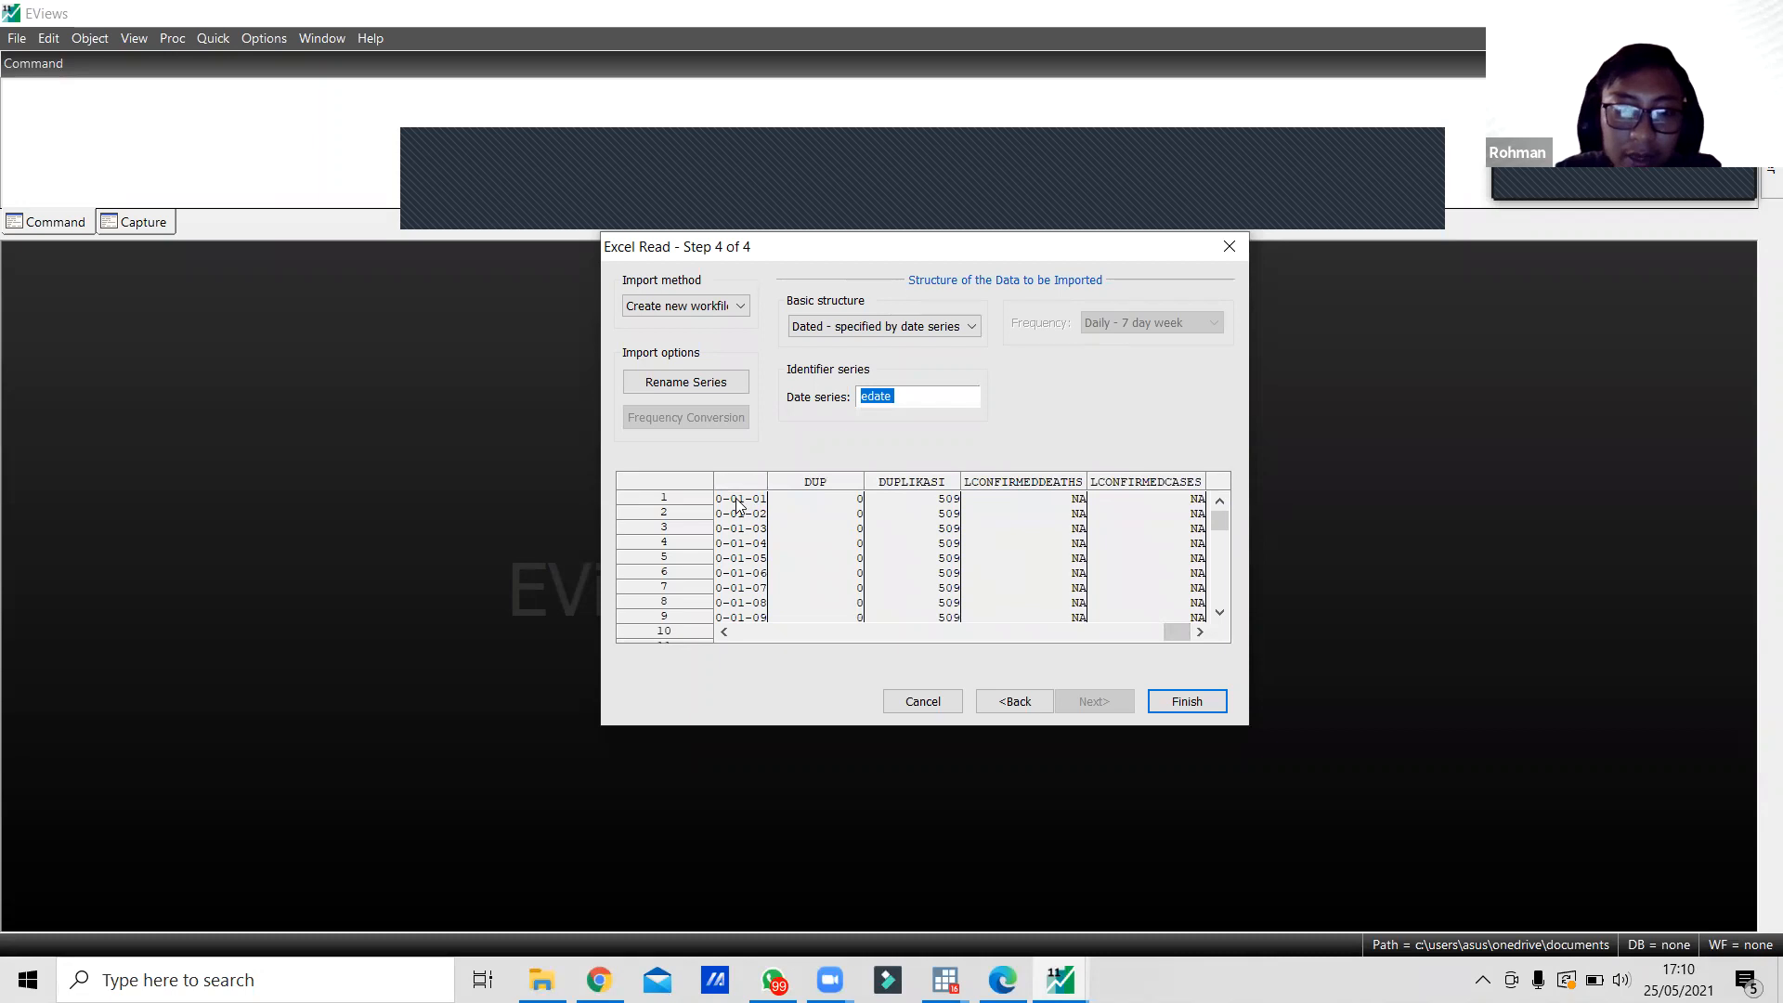
{"action": "left_click", "coordinate": [724, 633]}
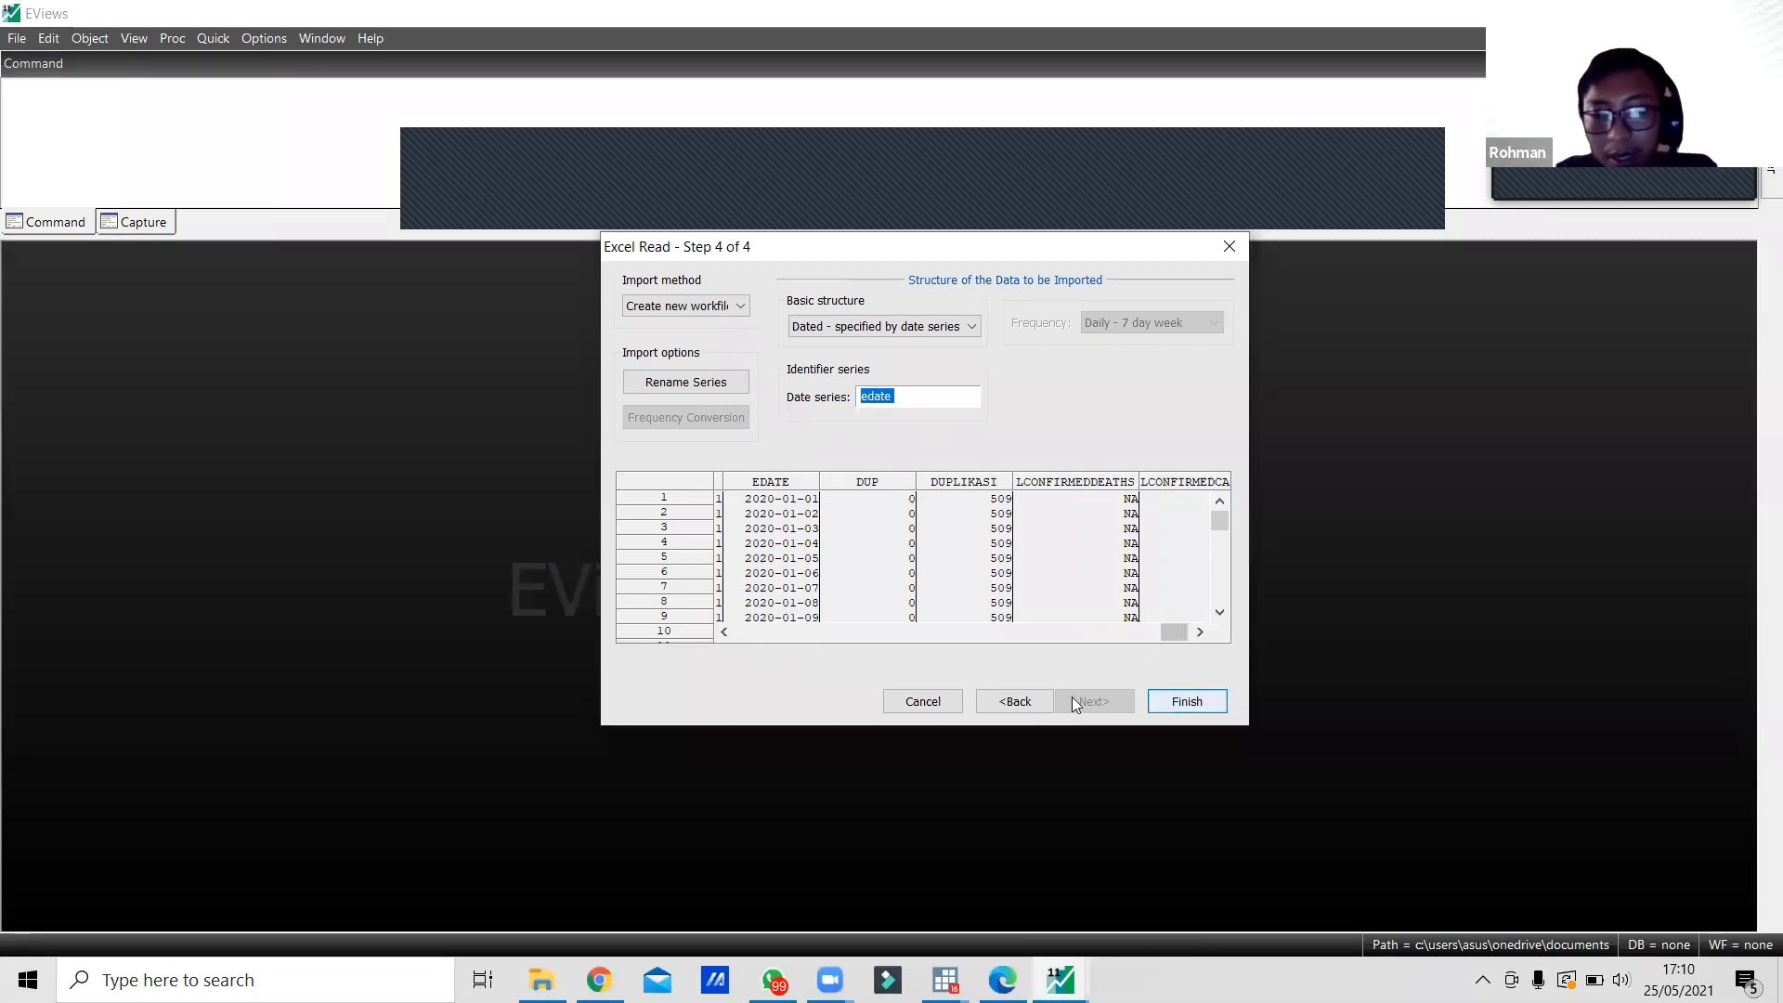
{"action": "left_click", "coordinate": [1187, 702]}
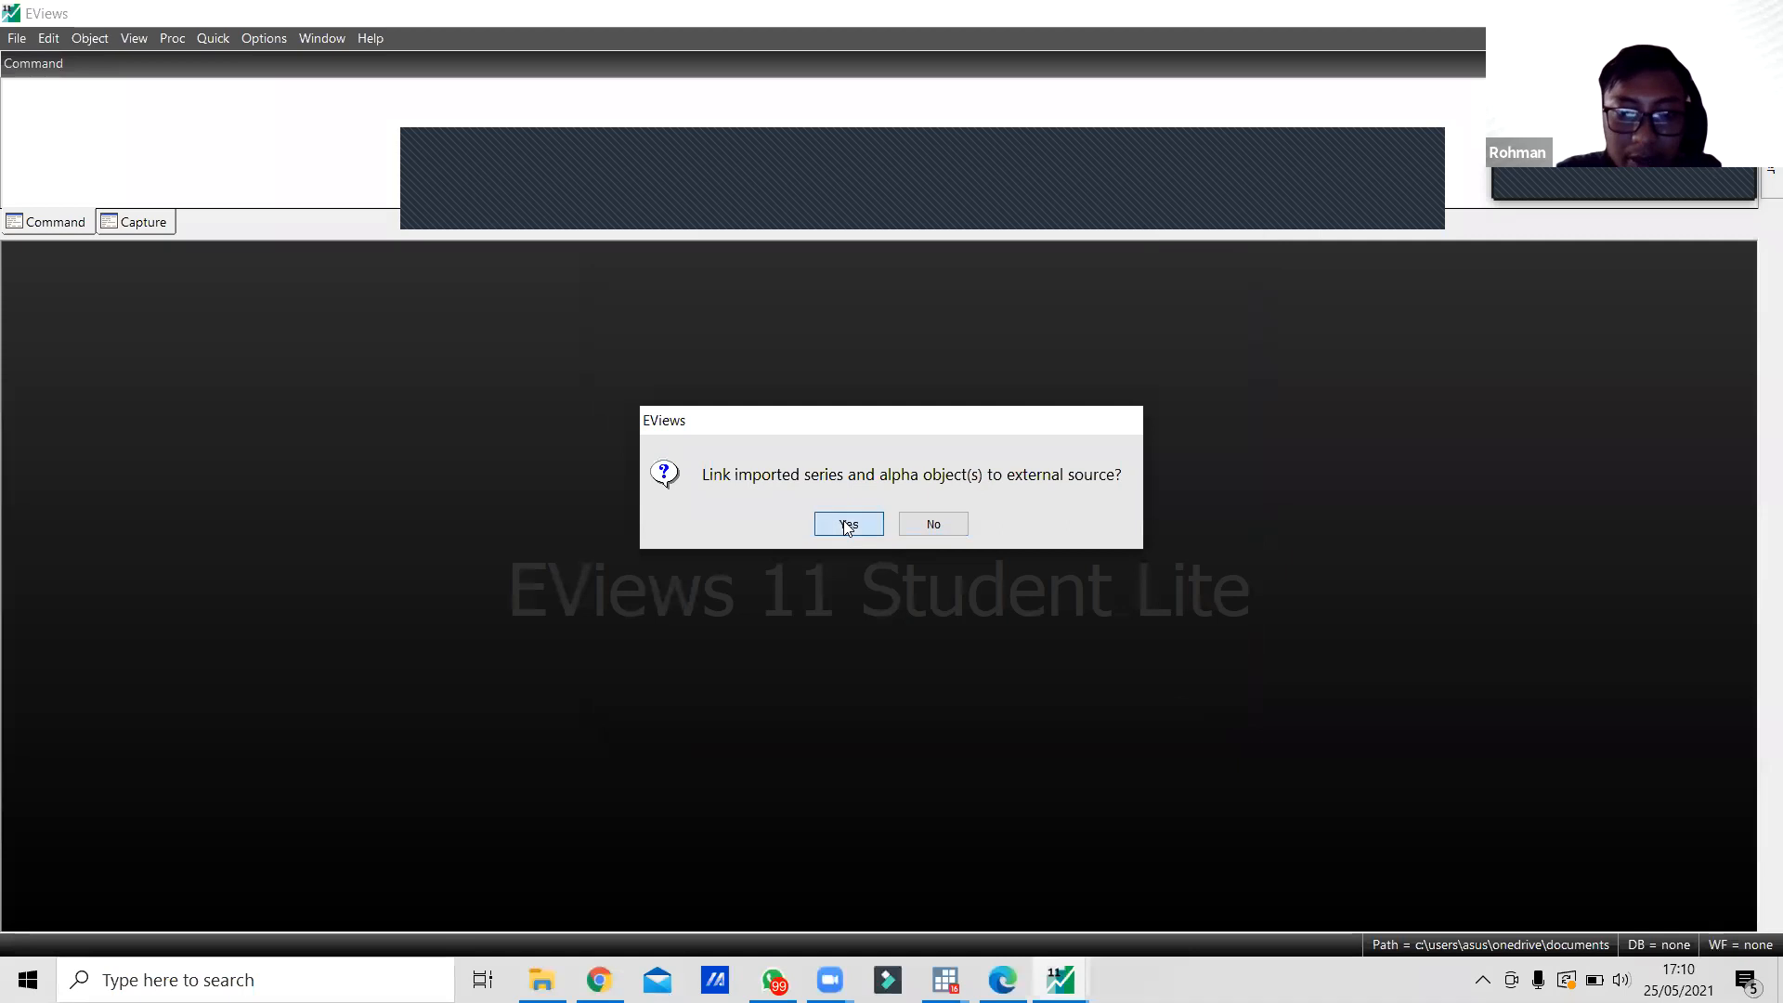
{"action": "left_click", "coordinate": [847, 524]}
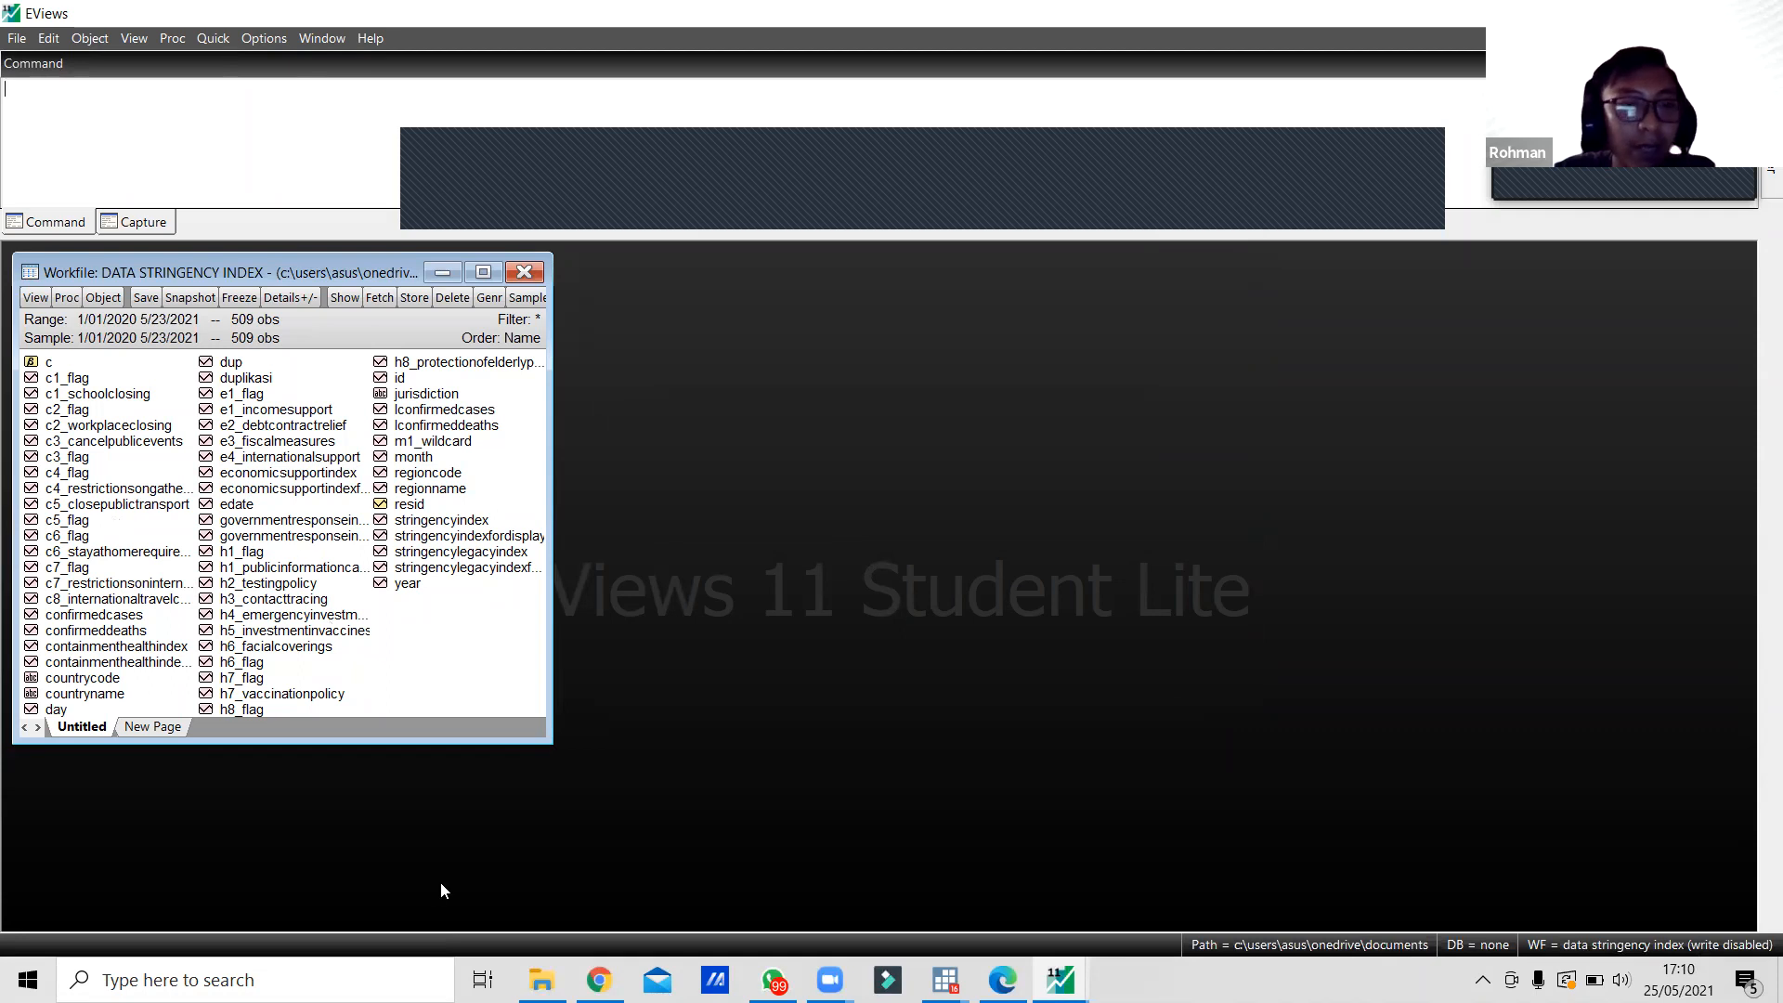
Return to the GitHub codebook in the browser and review the containment and closure, economic and health system policy tables.
{"action": "left_click", "coordinate": [599, 980]}
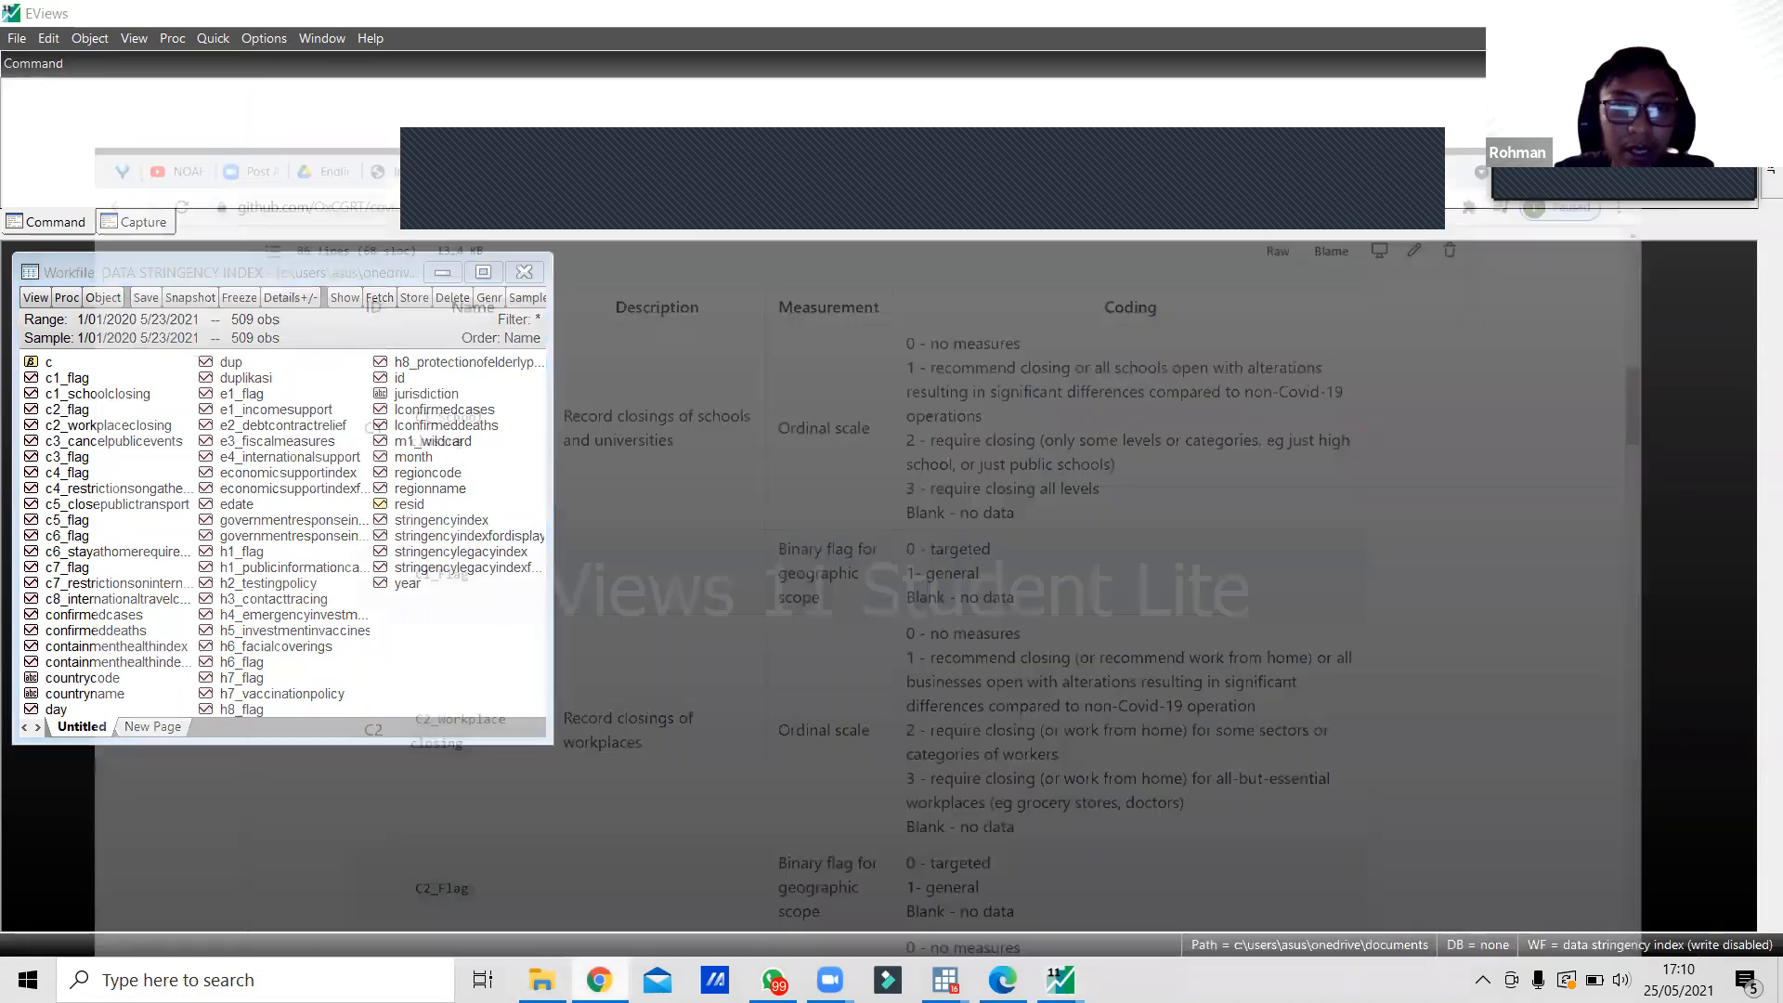
{"action": "scroll", "coordinate": [918, 578], "scroll_direction": "up", "scroll_amount": 3}
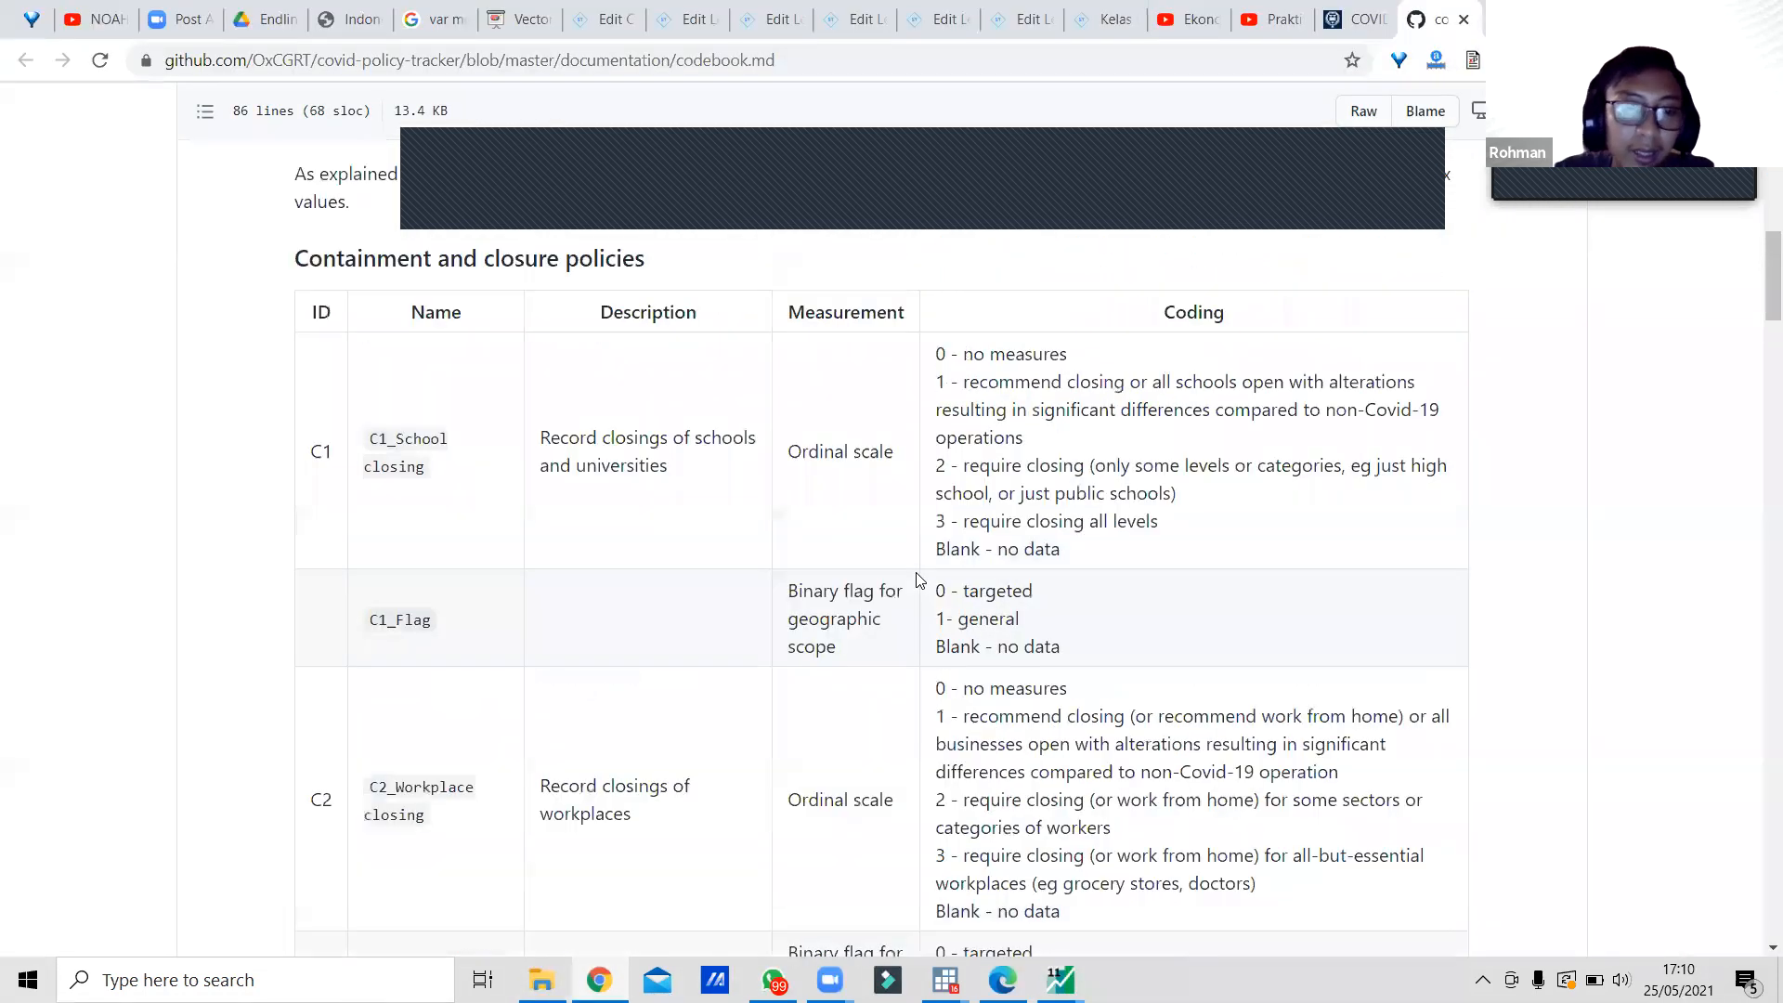
{"action": "scroll", "coordinate": [917, 578], "scroll_direction": "up", "scroll_amount": 2}
{"action": "scroll", "coordinate": [918, 577], "scroll_direction": "down", "scroll_amount": 7}
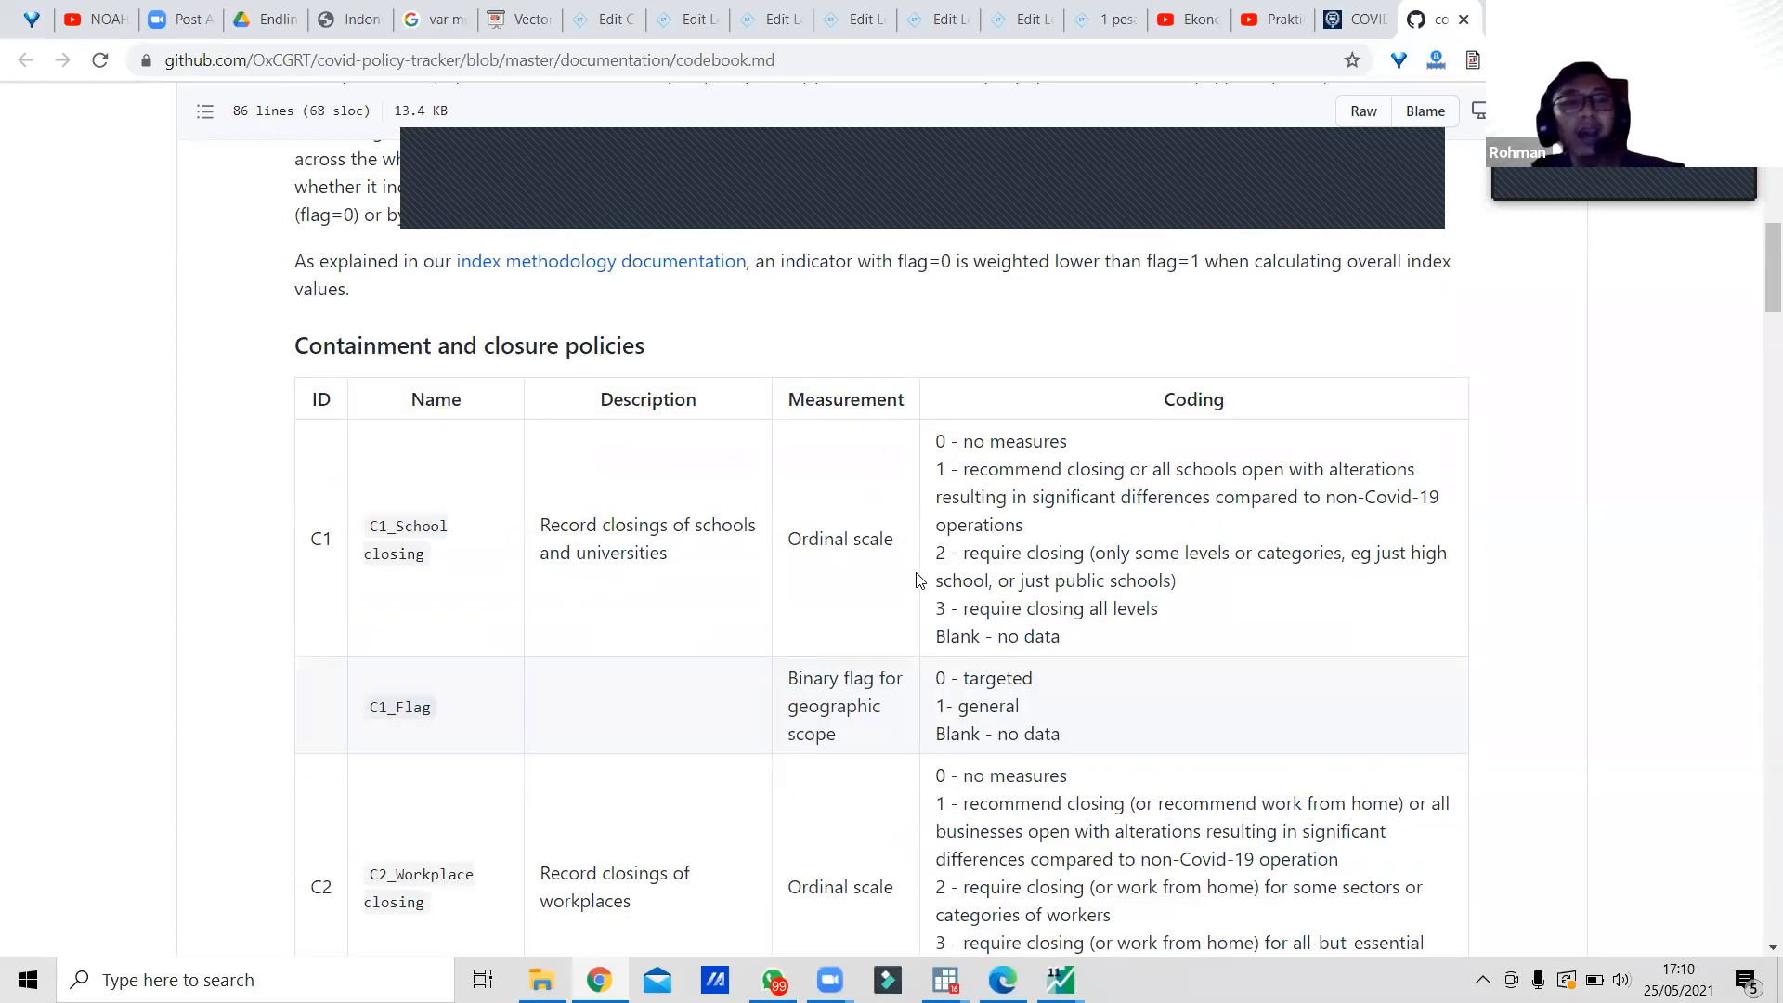
{"action": "scroll", "coordinate": [920, 580], "scroll_direction": "down", "scroll_amount": 9}
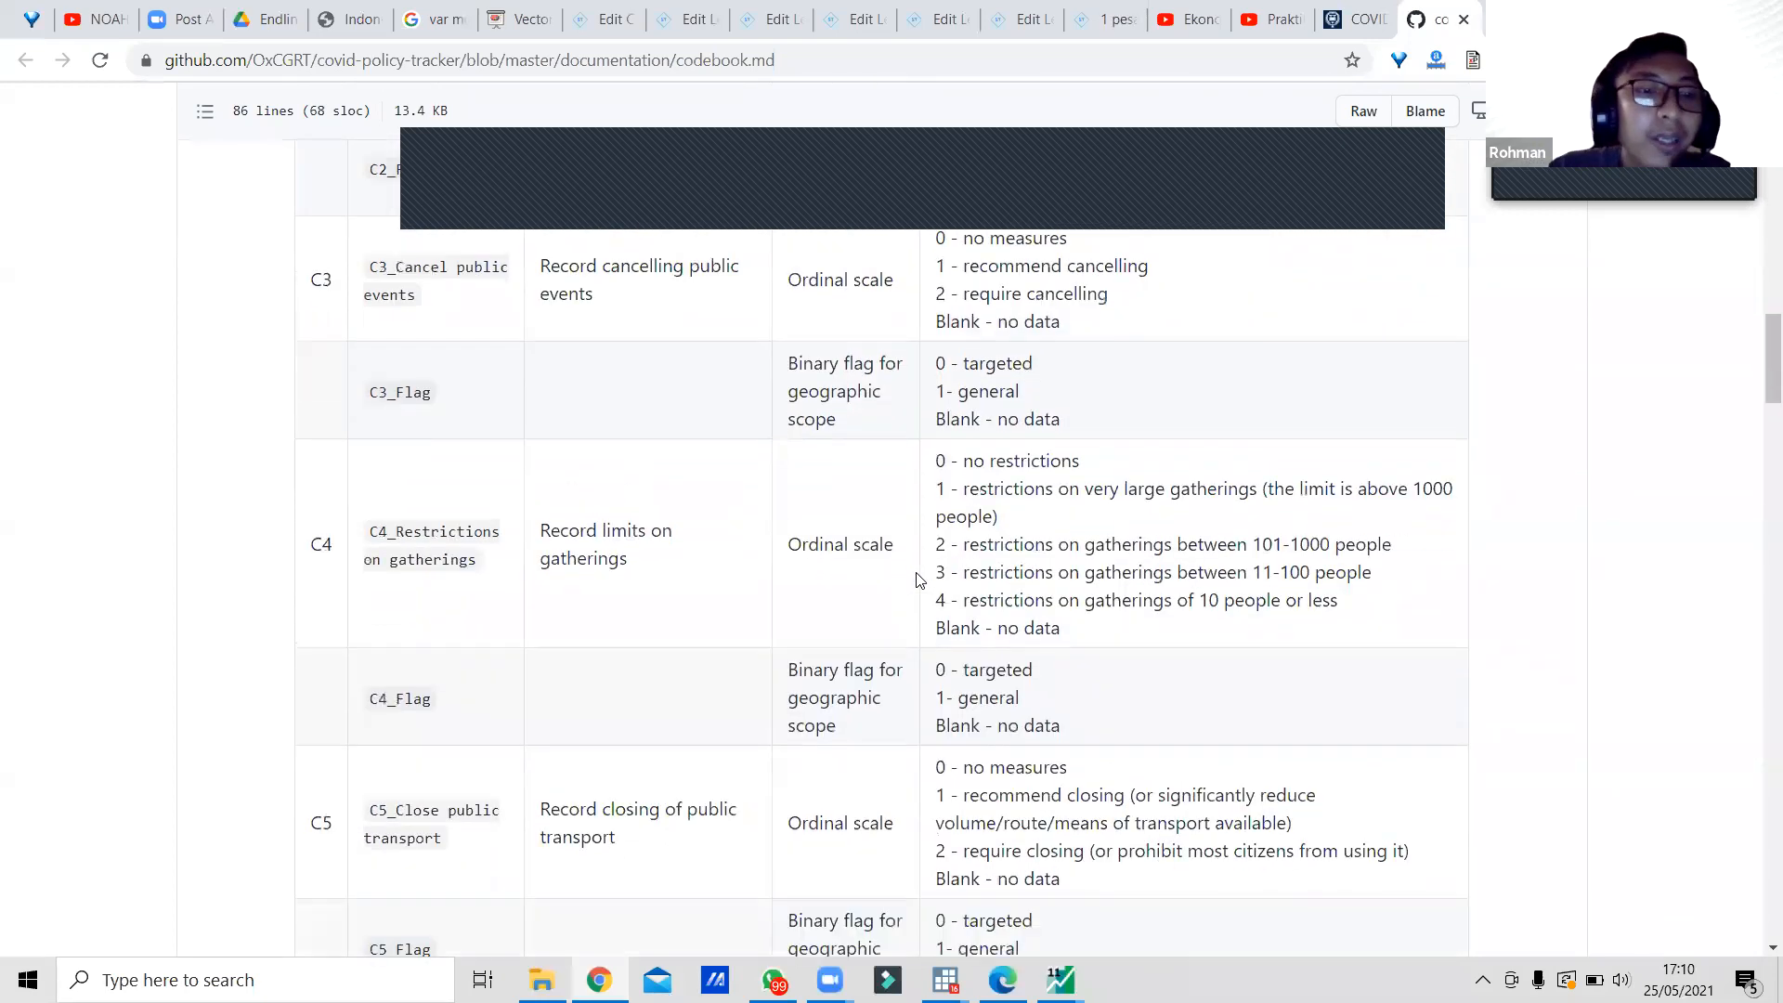
{"action": "scroll", "coordinate": [919, 580], "scroll_direction": "down", "scroll_amount": 10}
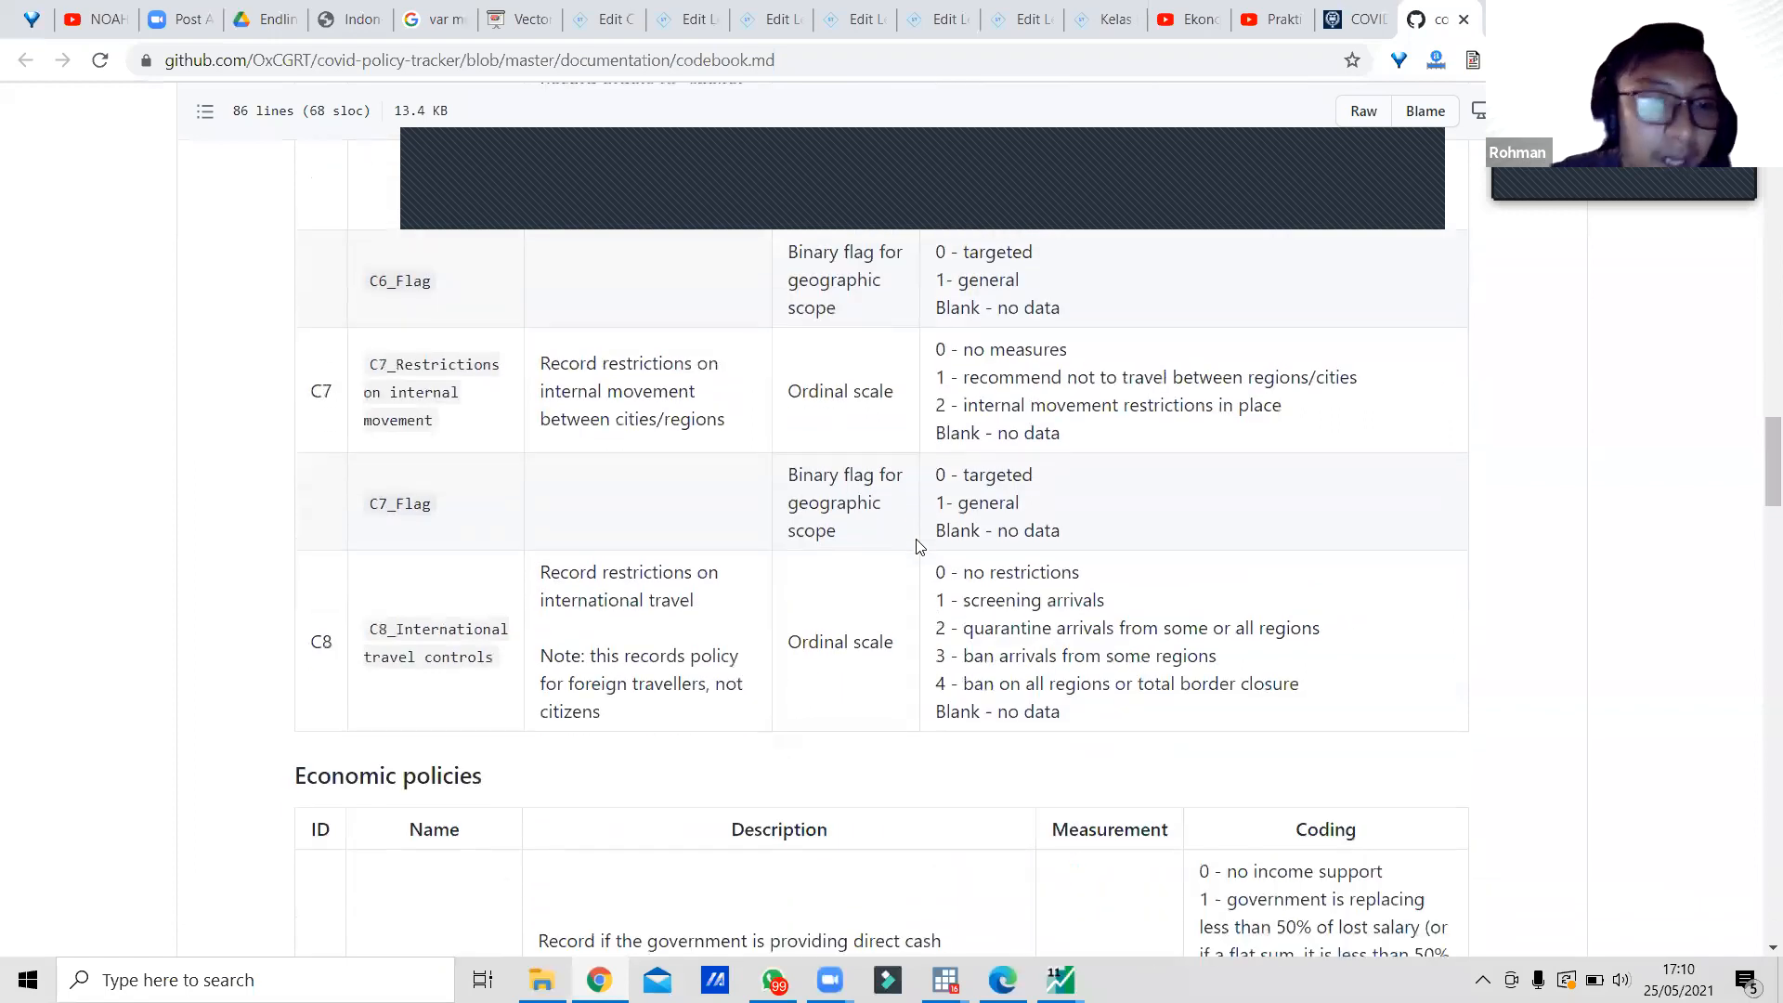
{"action": "scroll", "coordinate": [917, 547], "scroll_direction": "down", "scroll_amount": 3}
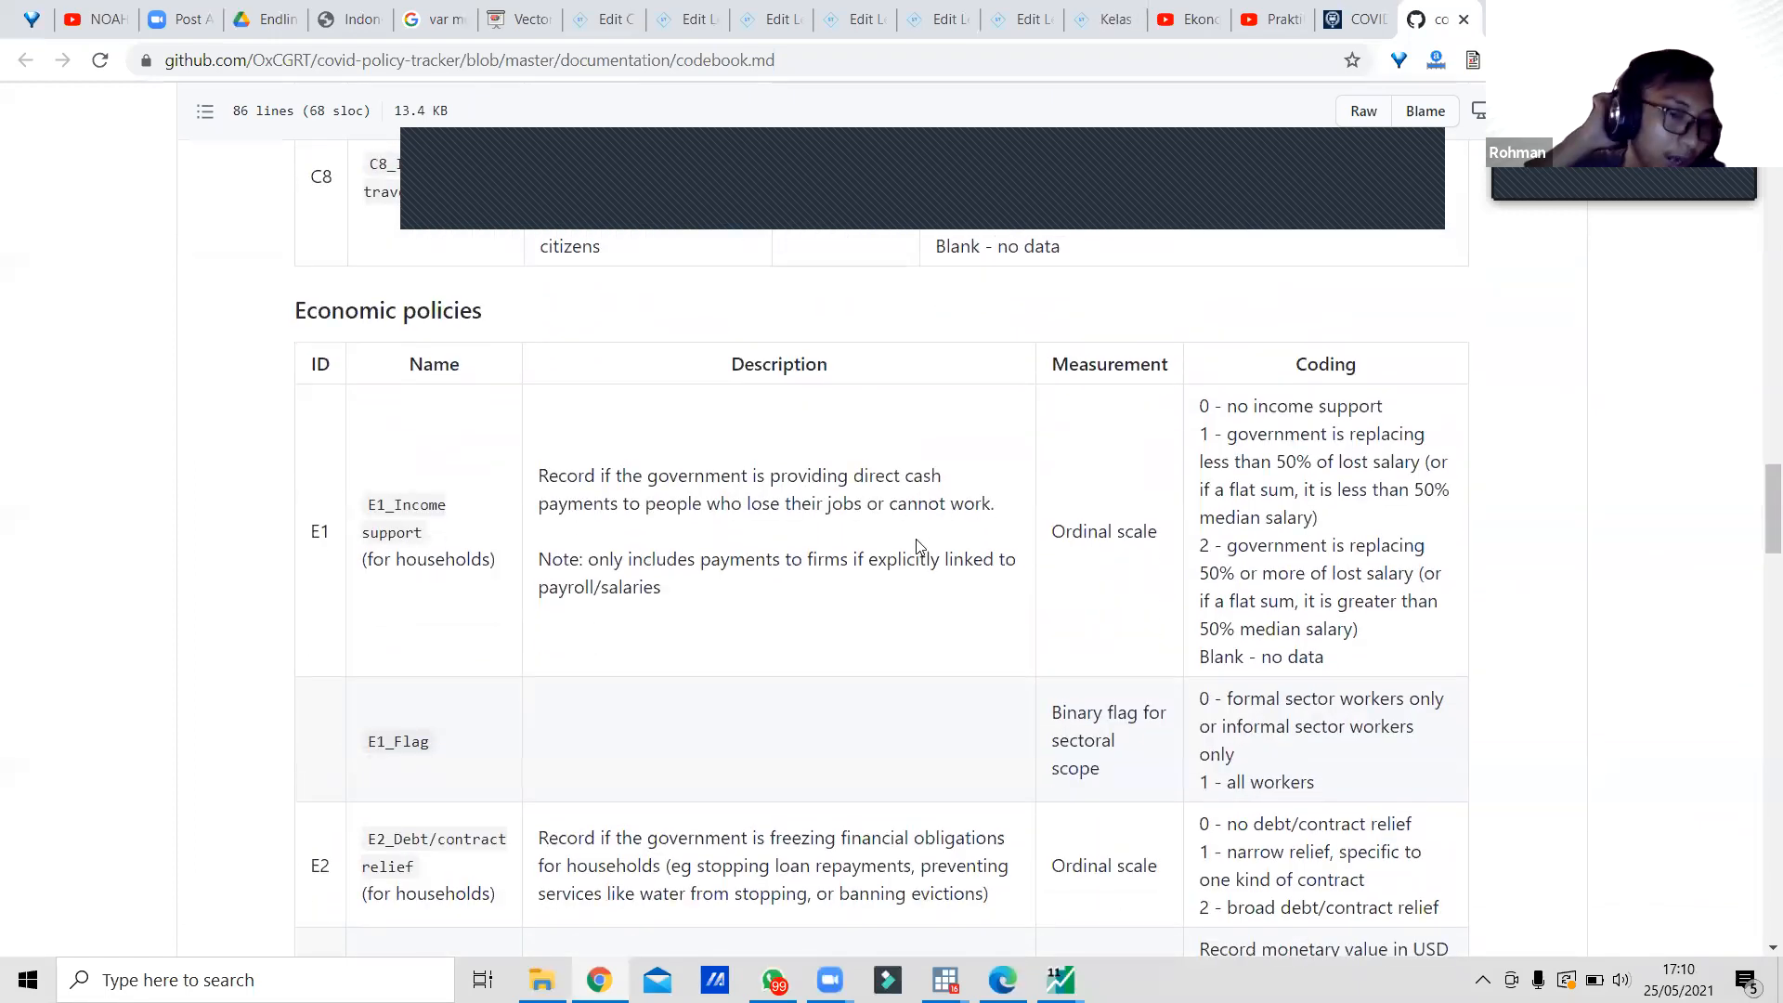
{"action": "scroll", "coordinate": [917, 547], "scroll_direction": "down", "scroll_amount": 15}
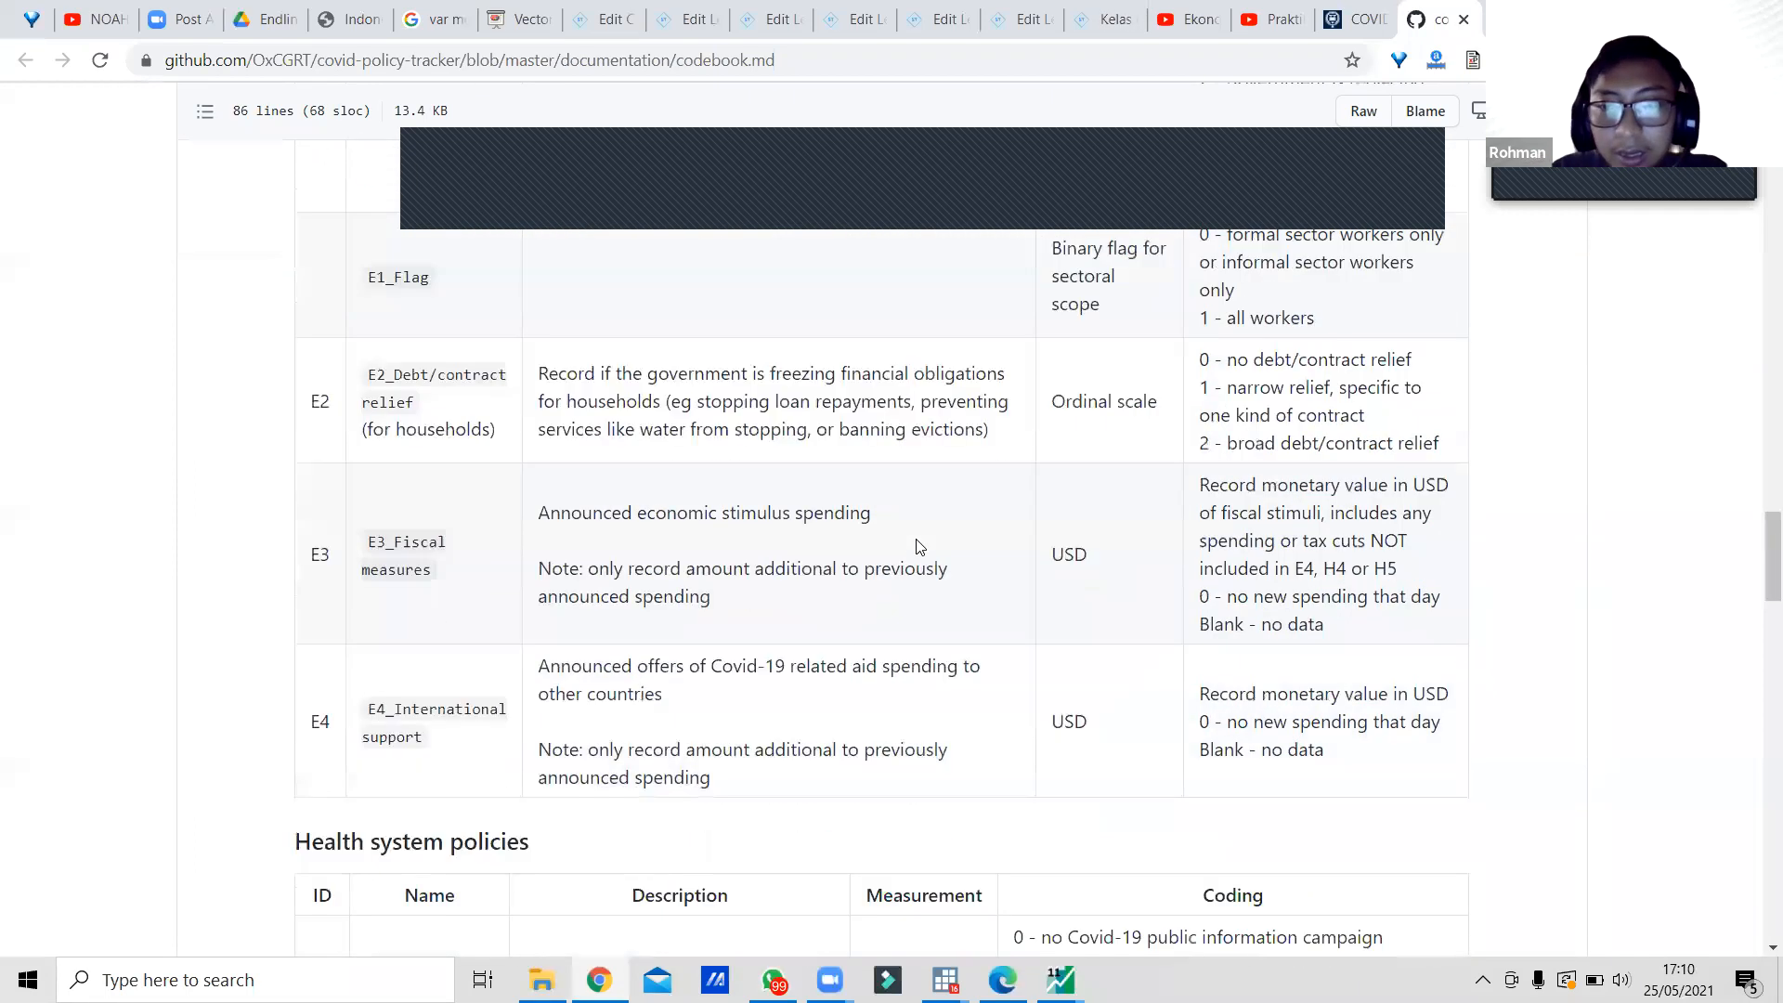
{"action": "scroll", "coordinate": [919, 547], "scroll_direction": "down", "scroll_amount": 9}
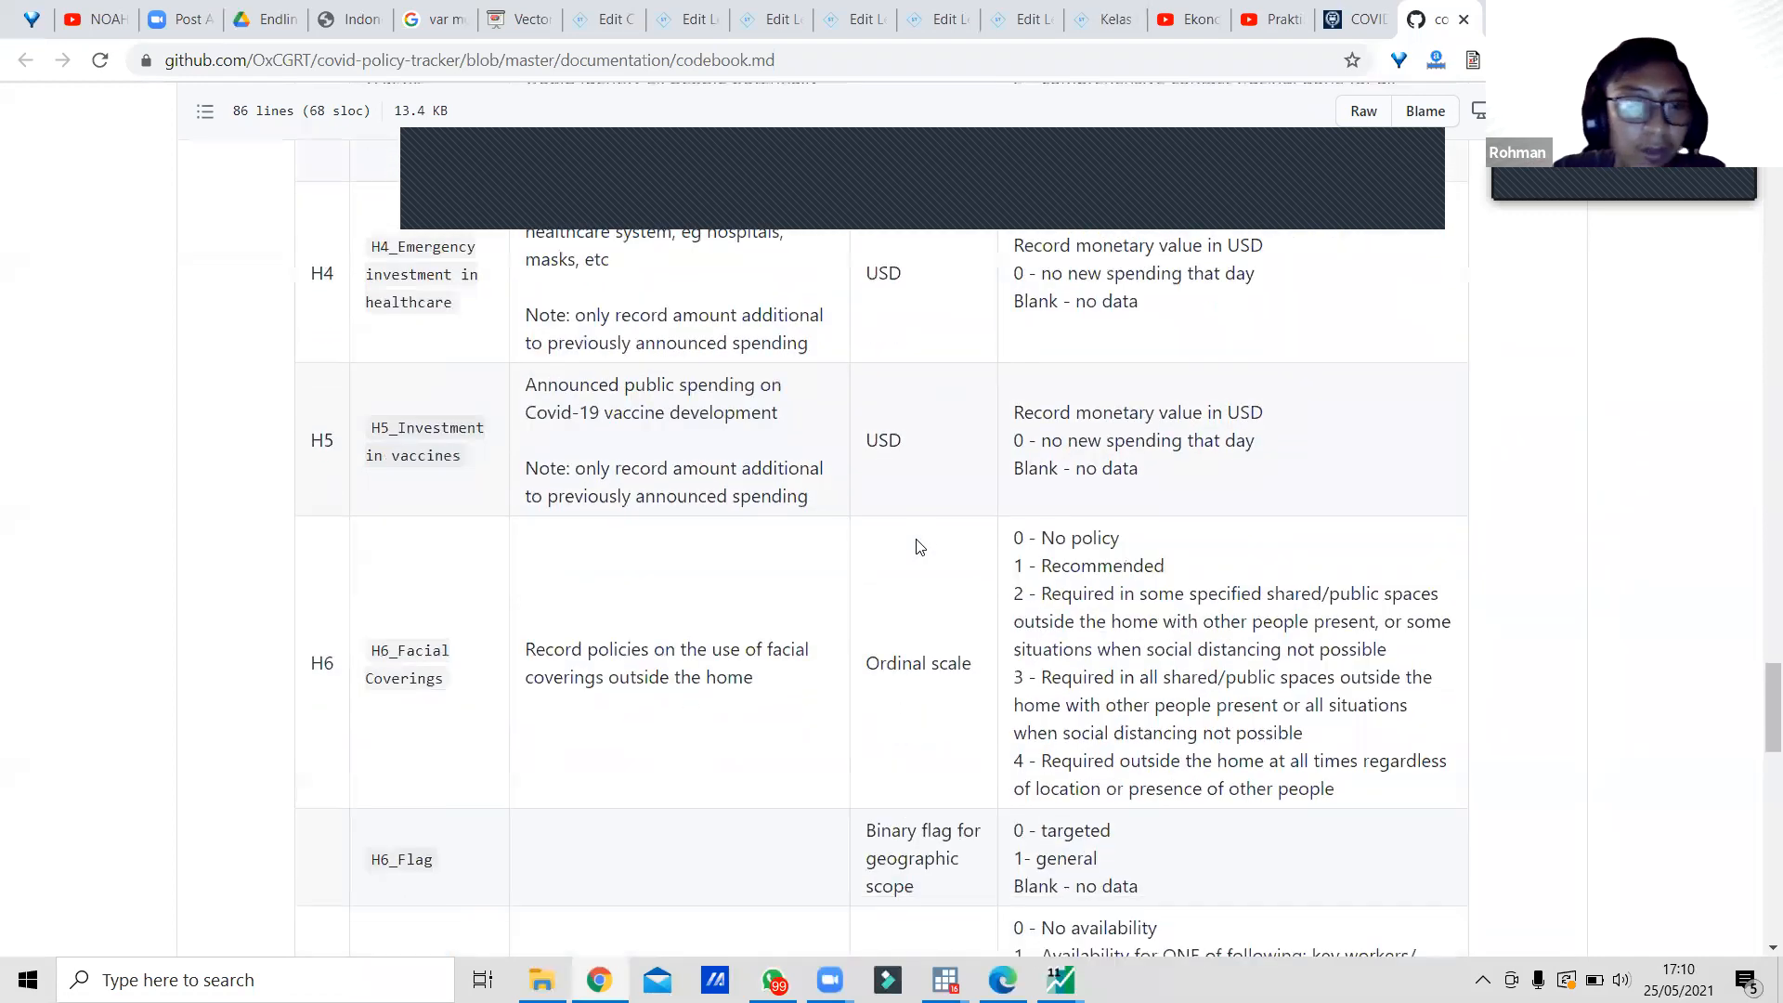
{"action": "scroll", "coordinate": [919, 547], "scroll_direction": "down", "scroll_amount": 11}
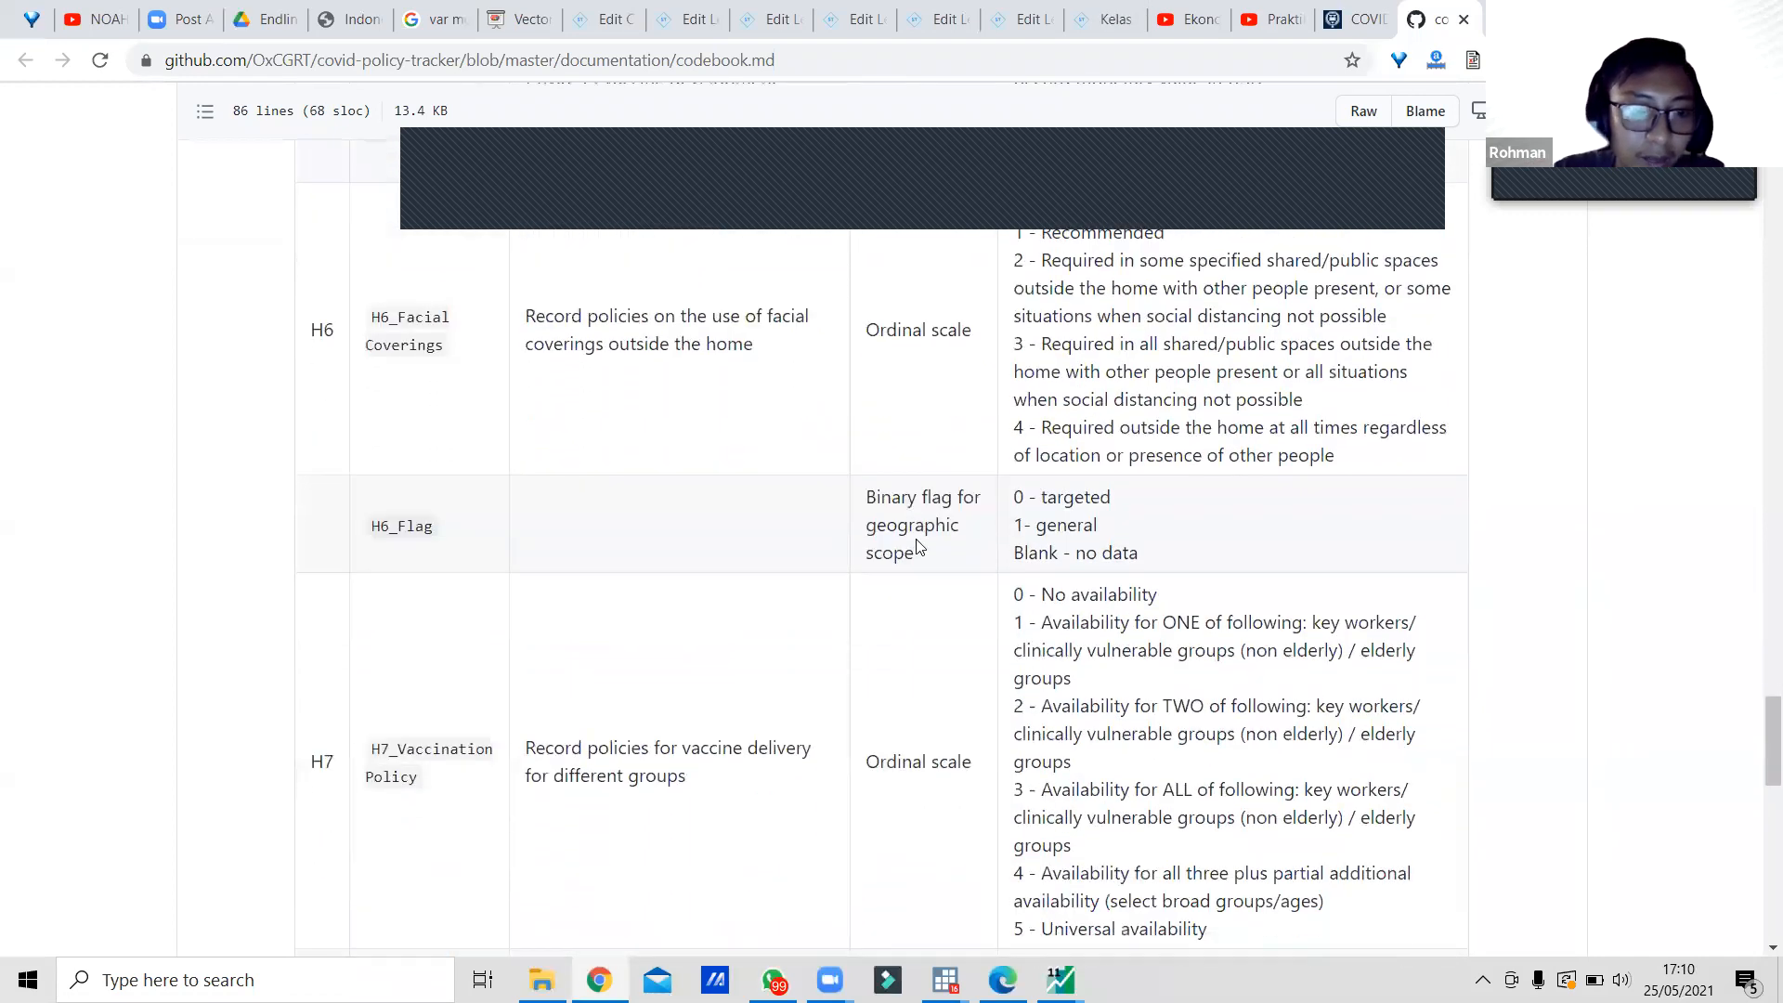
{"action": "scroll", "coordinate": [918, 547], "scroll_direction": "down", "scroll_amount": 4}
Review the health system policies table again from H1 through H8, down to the miscellaneous policies.
{"action": "scroll", "coordinate": [918, 547], "scroll_direction": "up", "scroll_amount": 14}
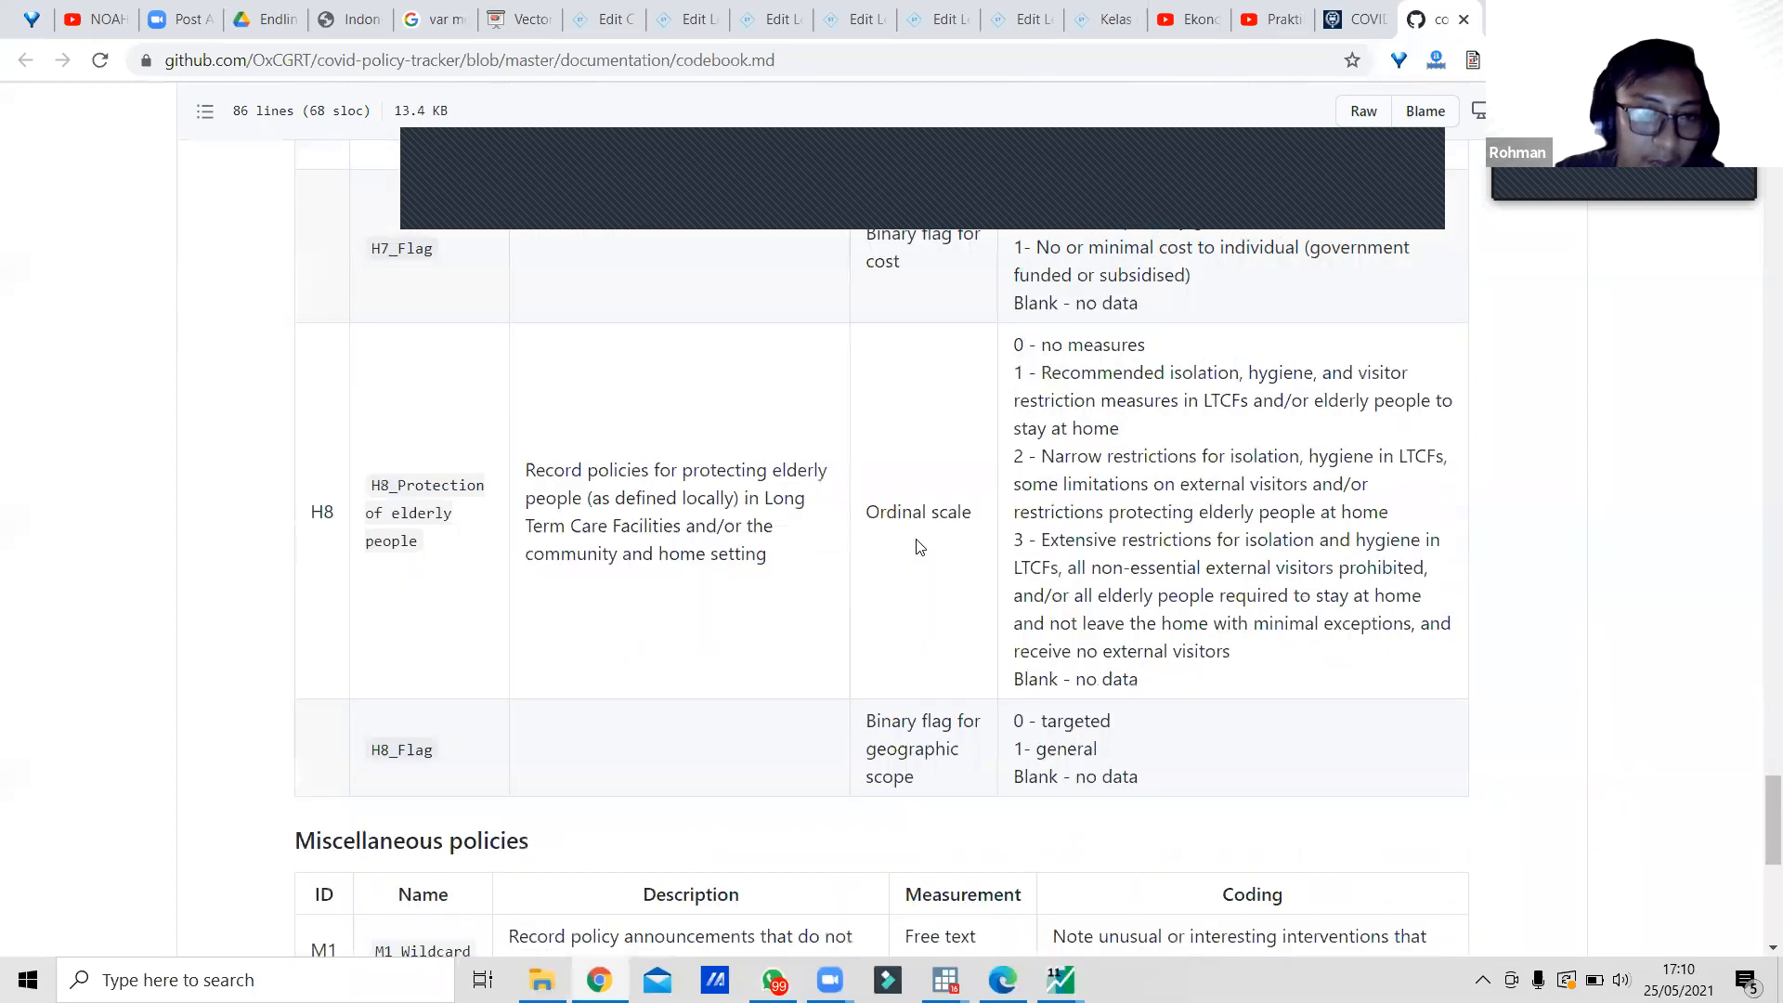
{"action": "scroll", "coordinate": [919, 547], "scroll_direction": "up", "scroll_amount": 16}
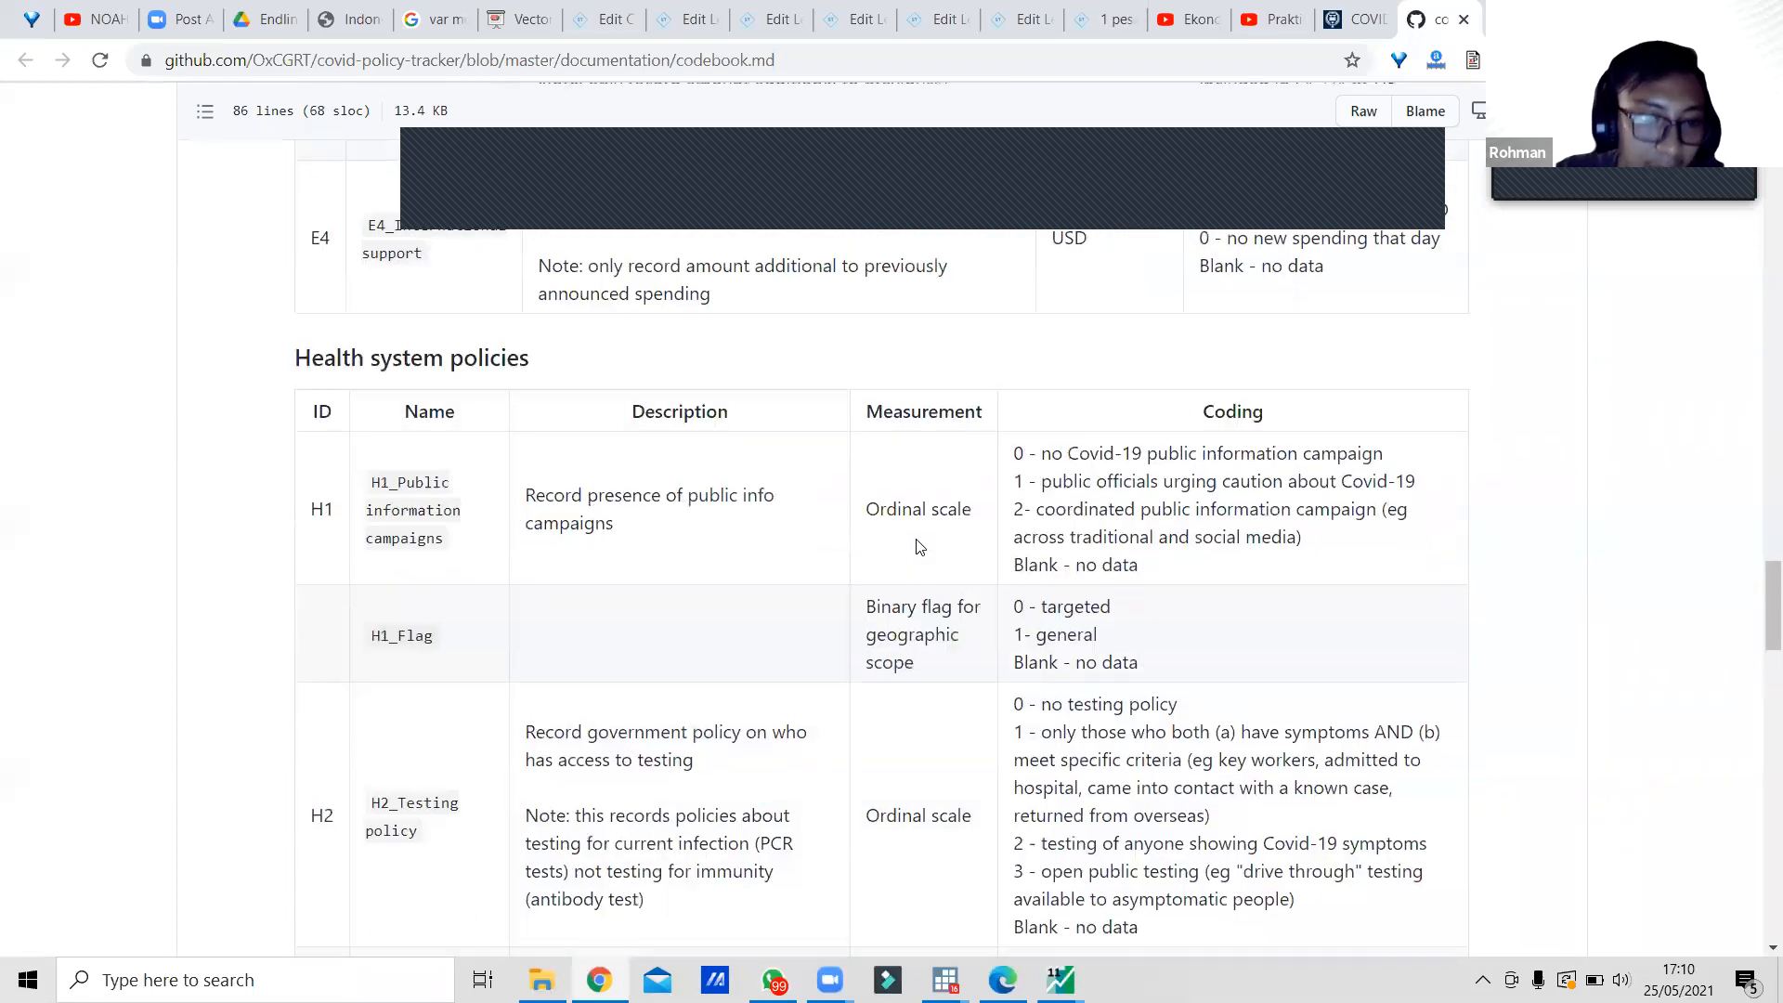
{"action": "scroll", "coordinate": [919, 547], "scroll_direction": "down", "scroll_amount": 2}
{"action": "scroll", "coordinate": [919, 547], "scroll_direction": "down", "scroll_amount": 4}
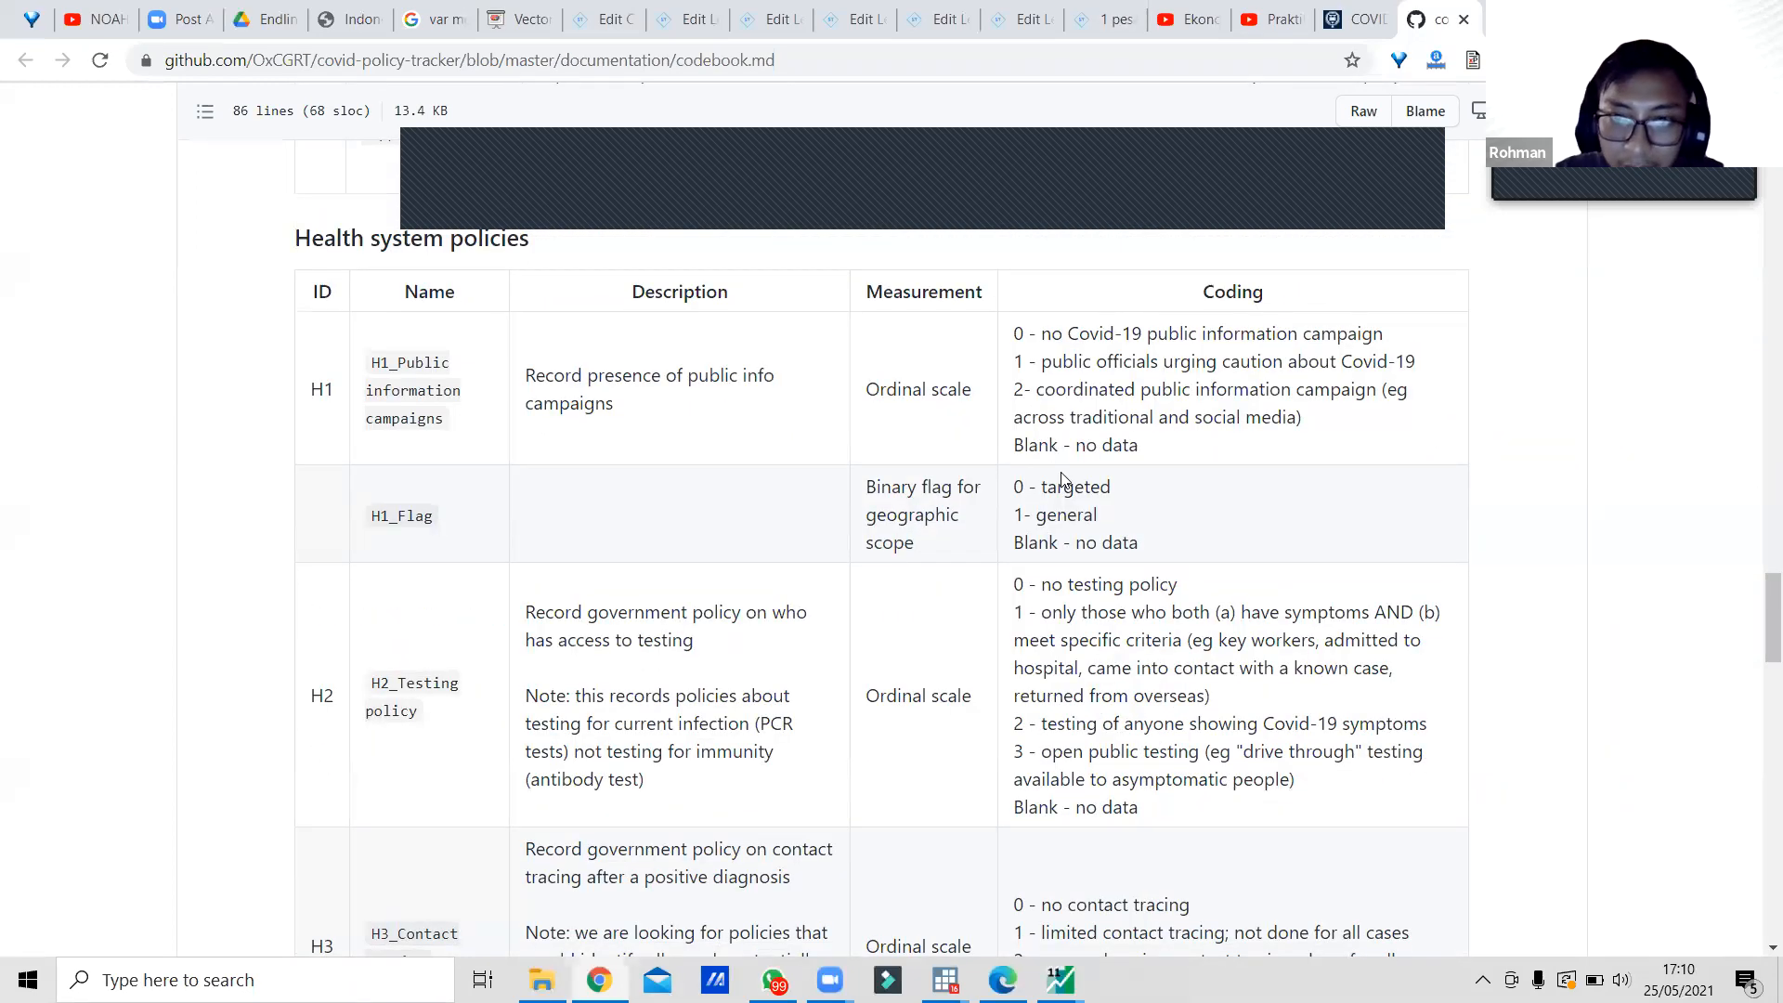
{"action": "scroll", "coordinate": [1072, 682], "scroll_direction": "down", "scroll_amount": 5}
{"action": "scroll", "coordinate": [1068, 734], "scroll_direction": "down", "scroll_amount": 6}
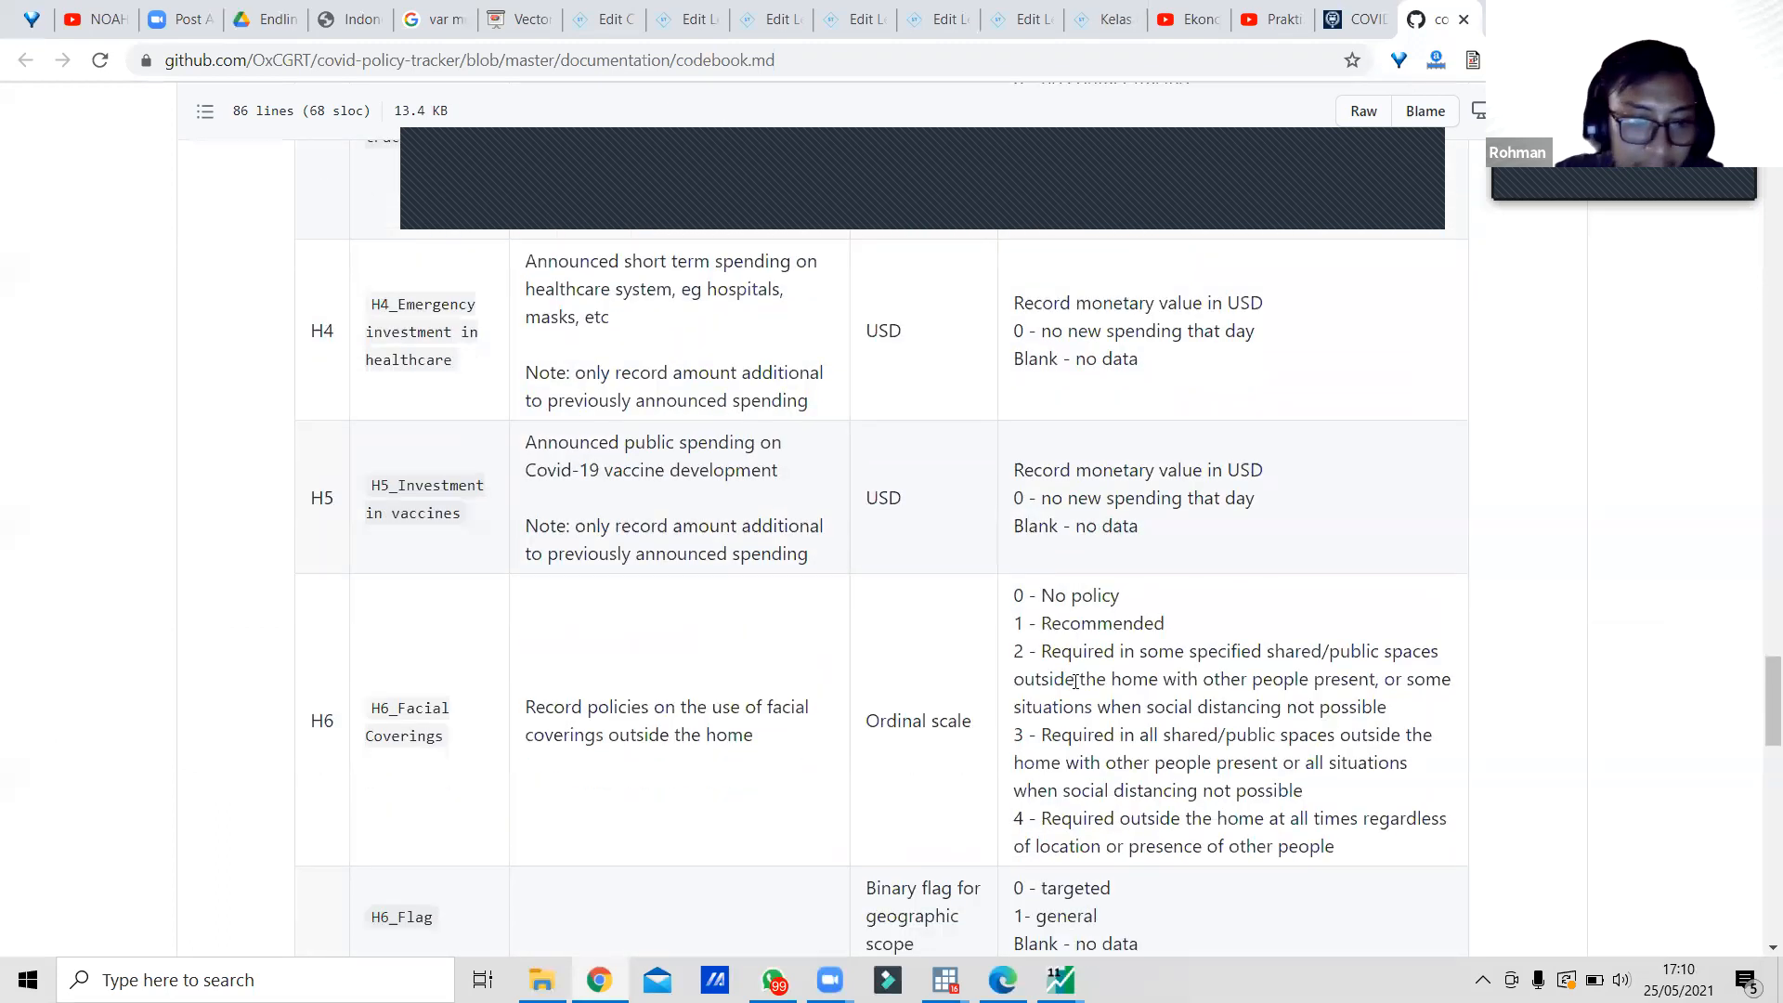
{"action": "scroll", "coordinate": [1064, 808], "scroll_direction": "down", "scroll_amount": 10}
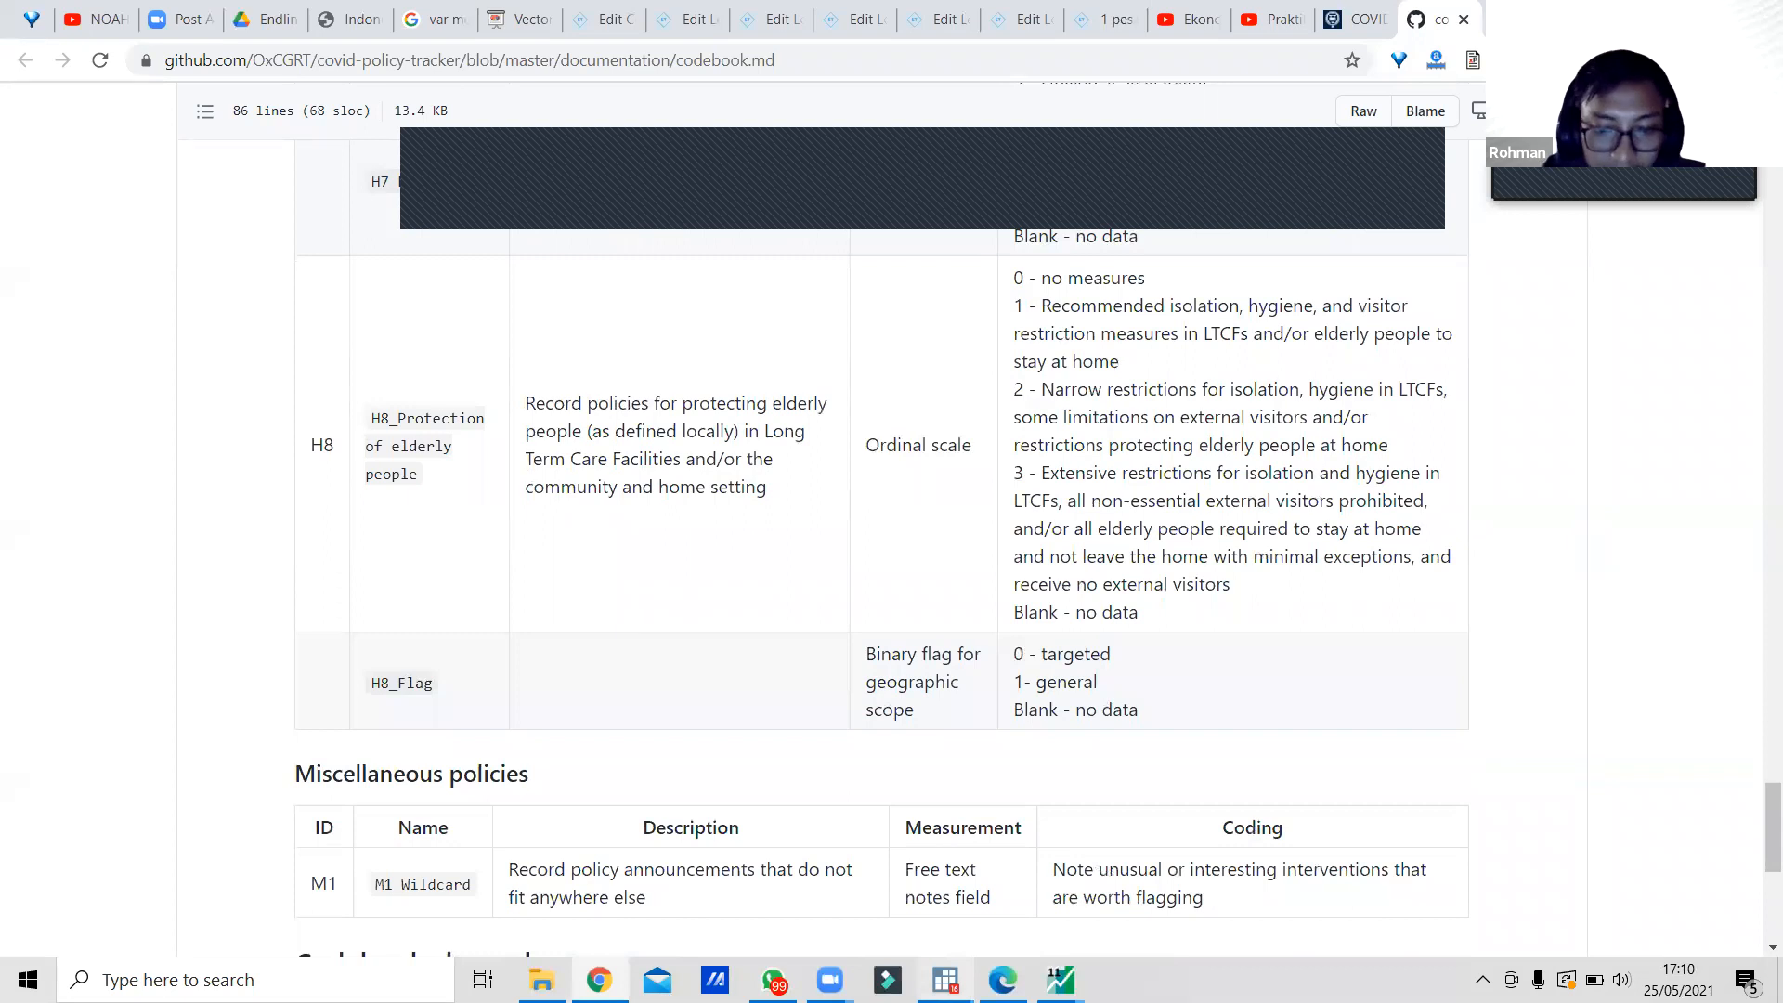
Back in the new EViews workfile, open economicsupportindex, stringencyindex, the government response index, containmenthealthindex and confirmeddeaths together as a maximised group.
{"action": "mouse_move", "coordinate": [1061, 980]}
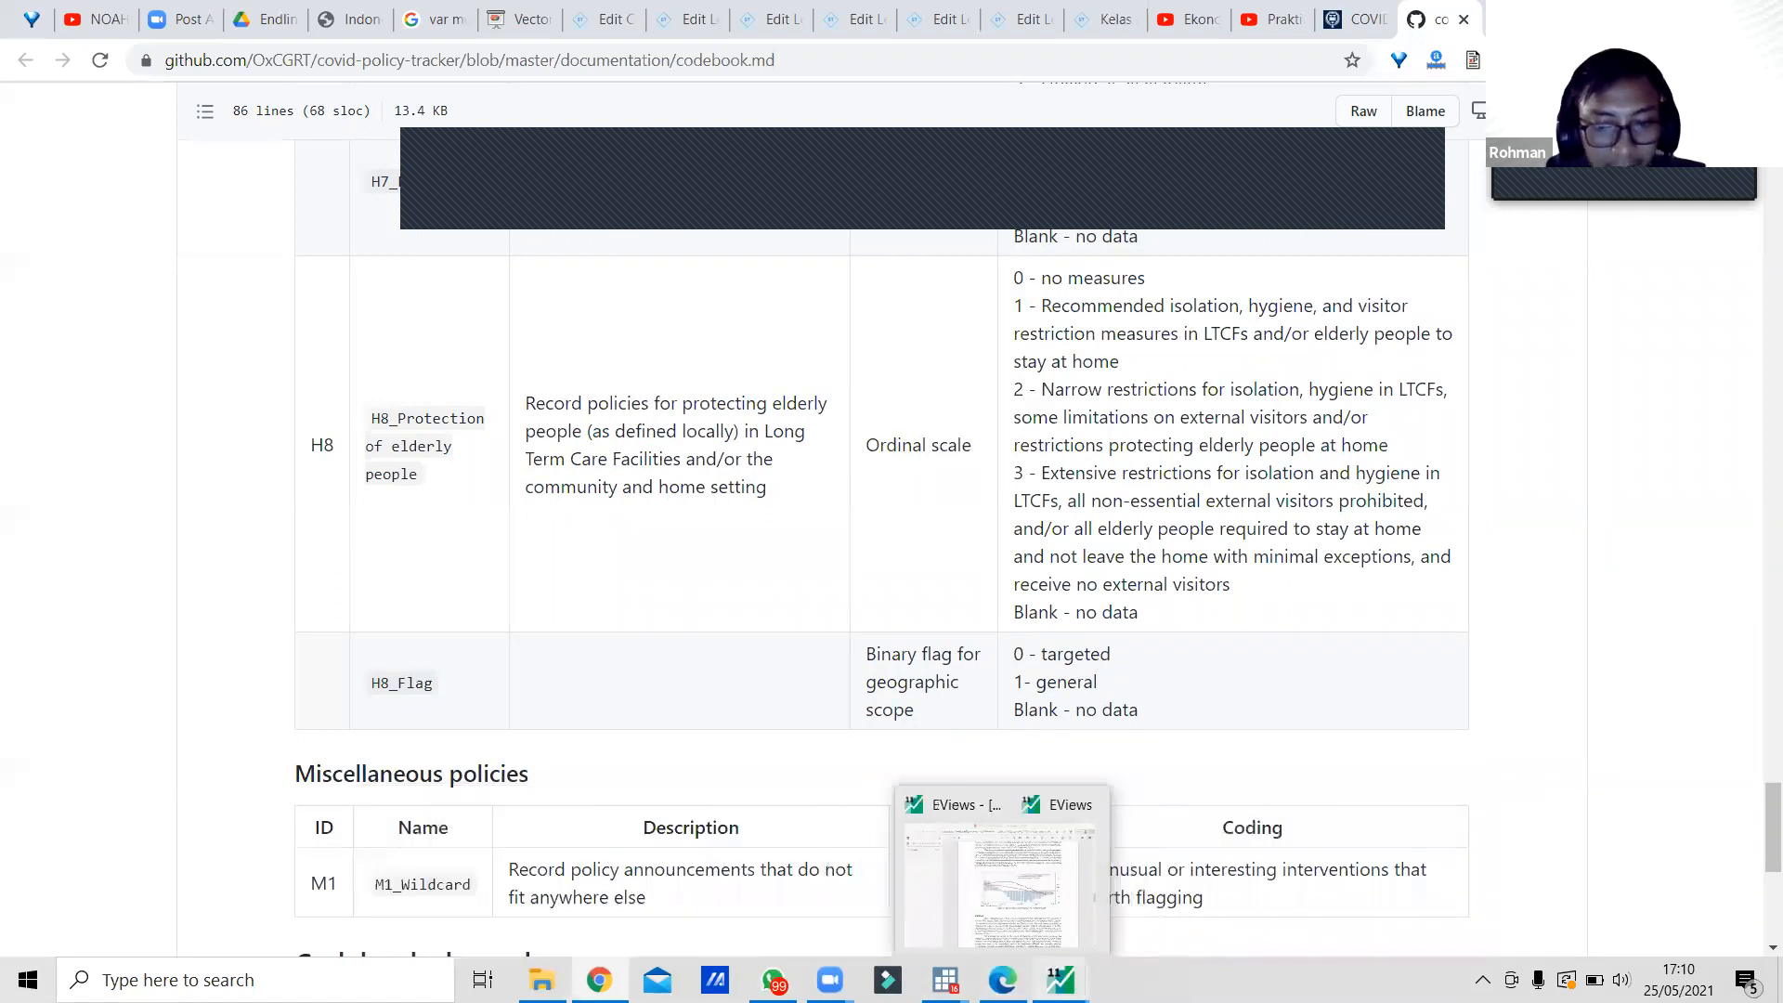
{"action": "left_click", "coordinate": [1152, 873]}
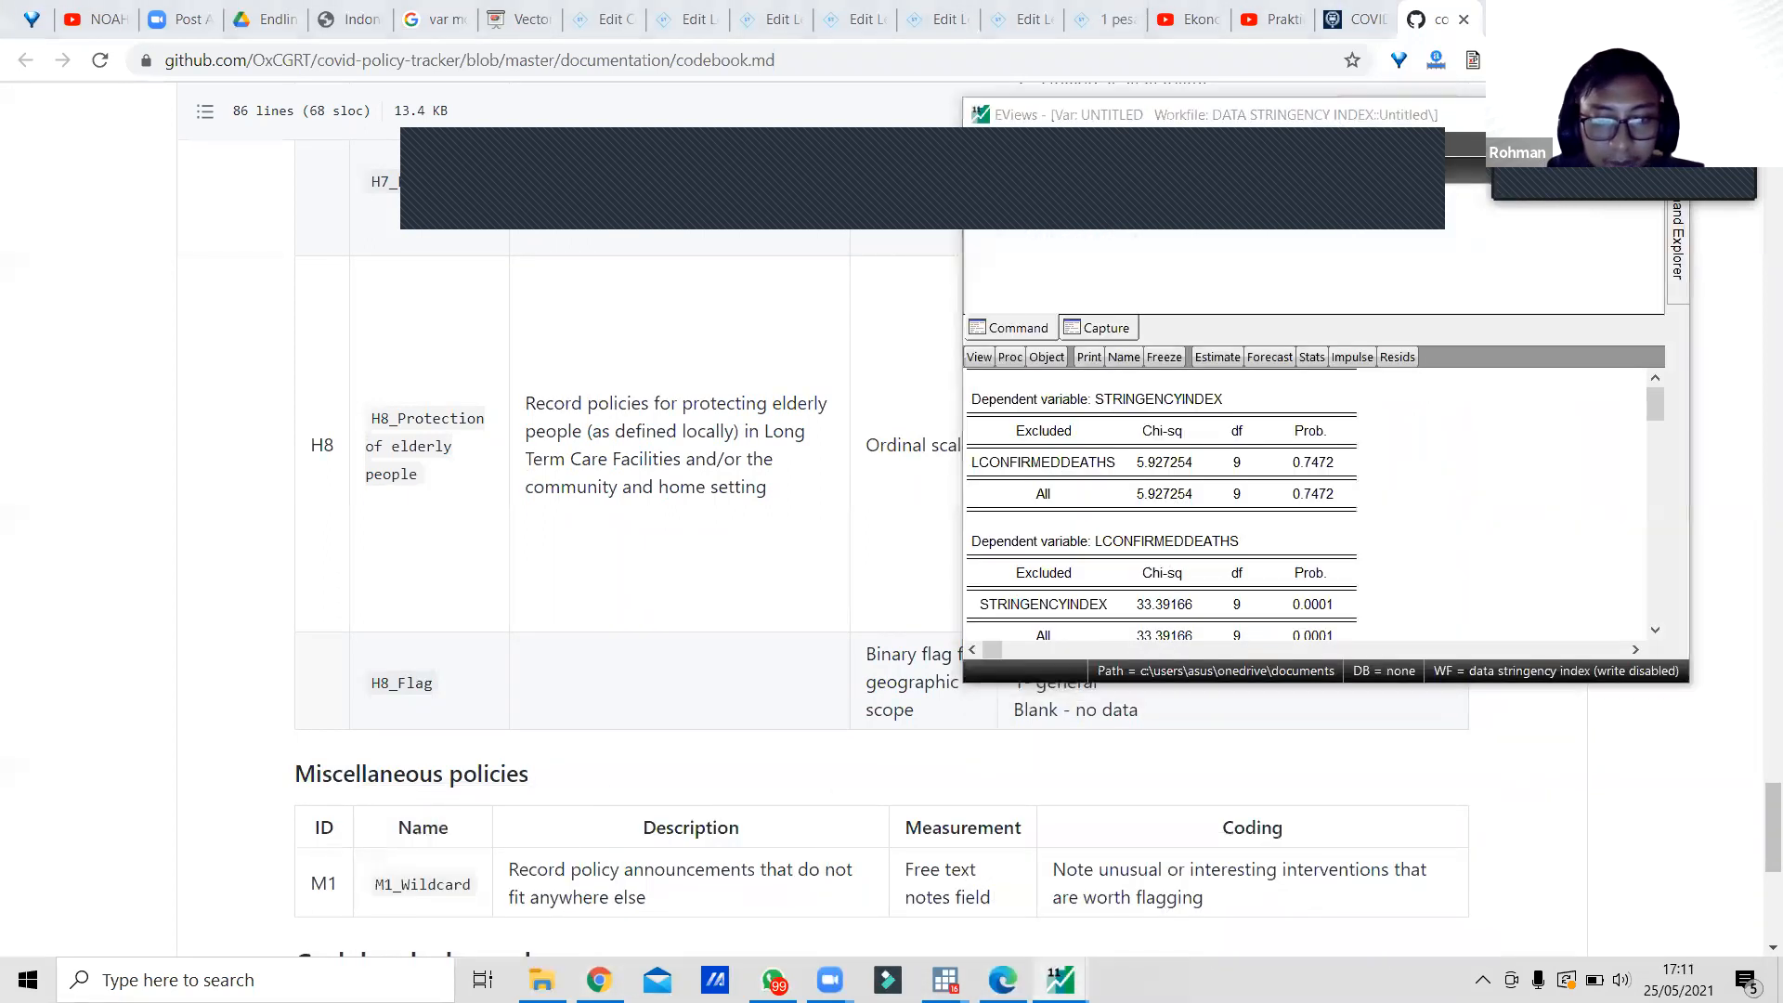
{"action": "left_click", "coordinate": [1135, 863]}
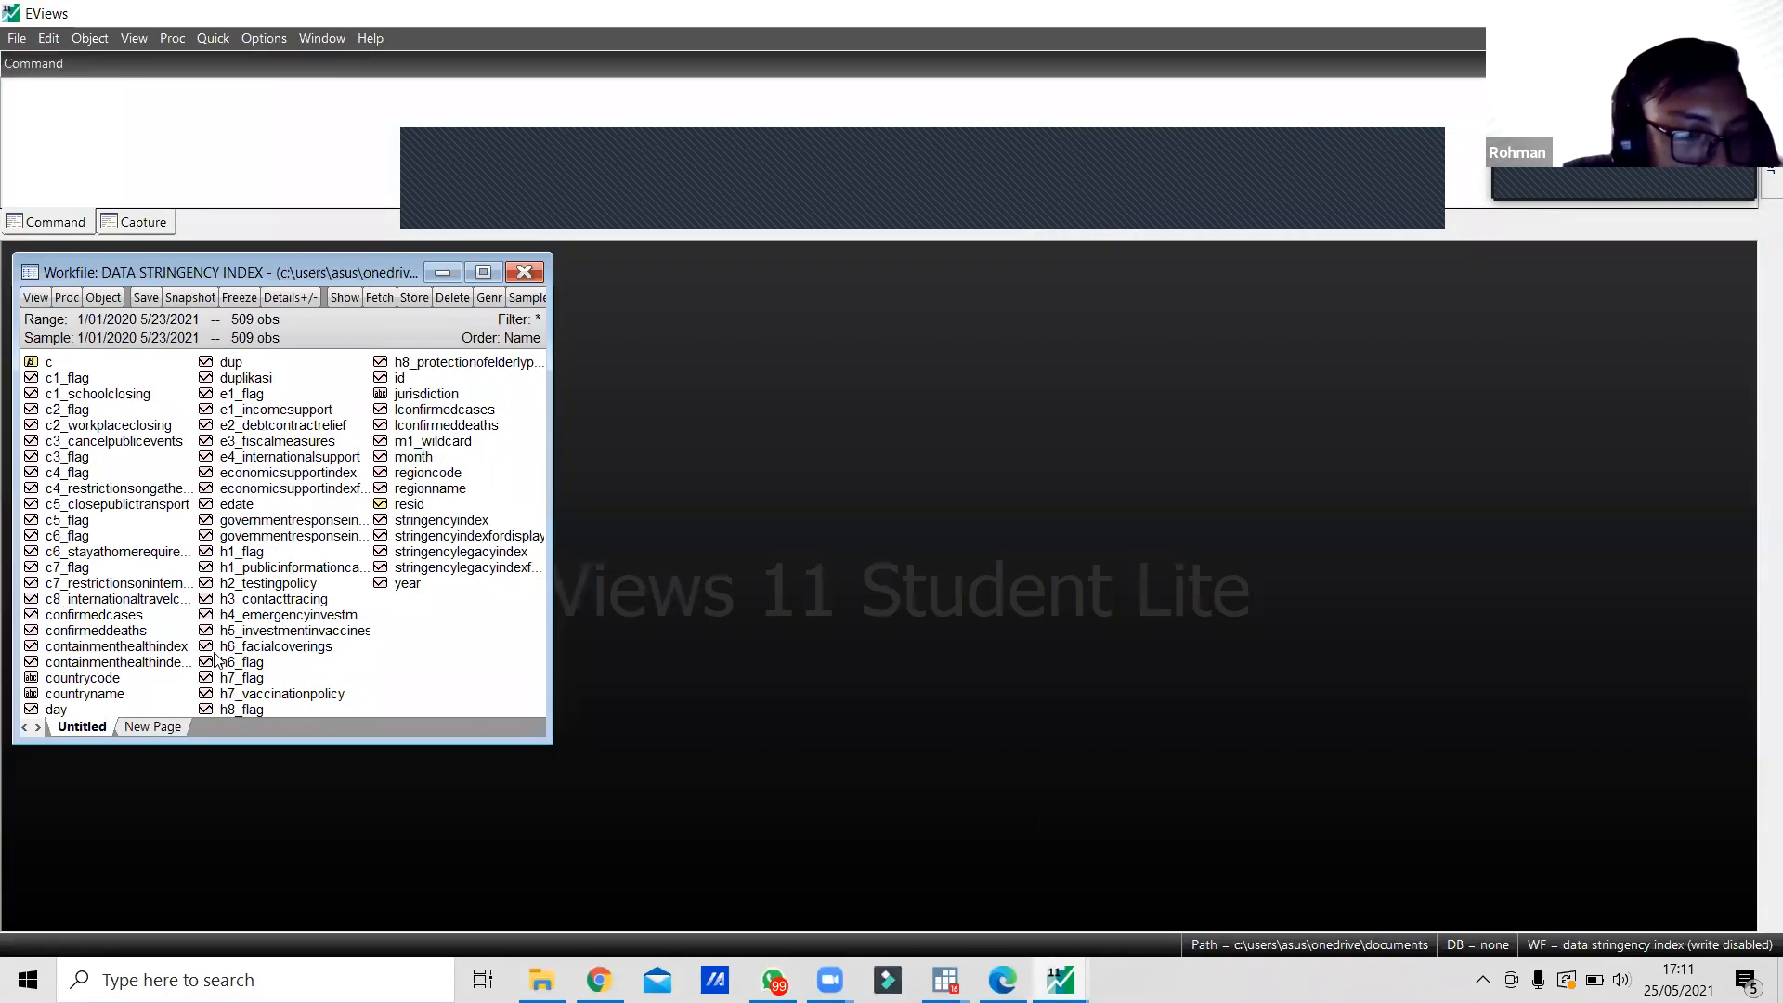
{"action": "left_click", "coordinate": [457, 526]}
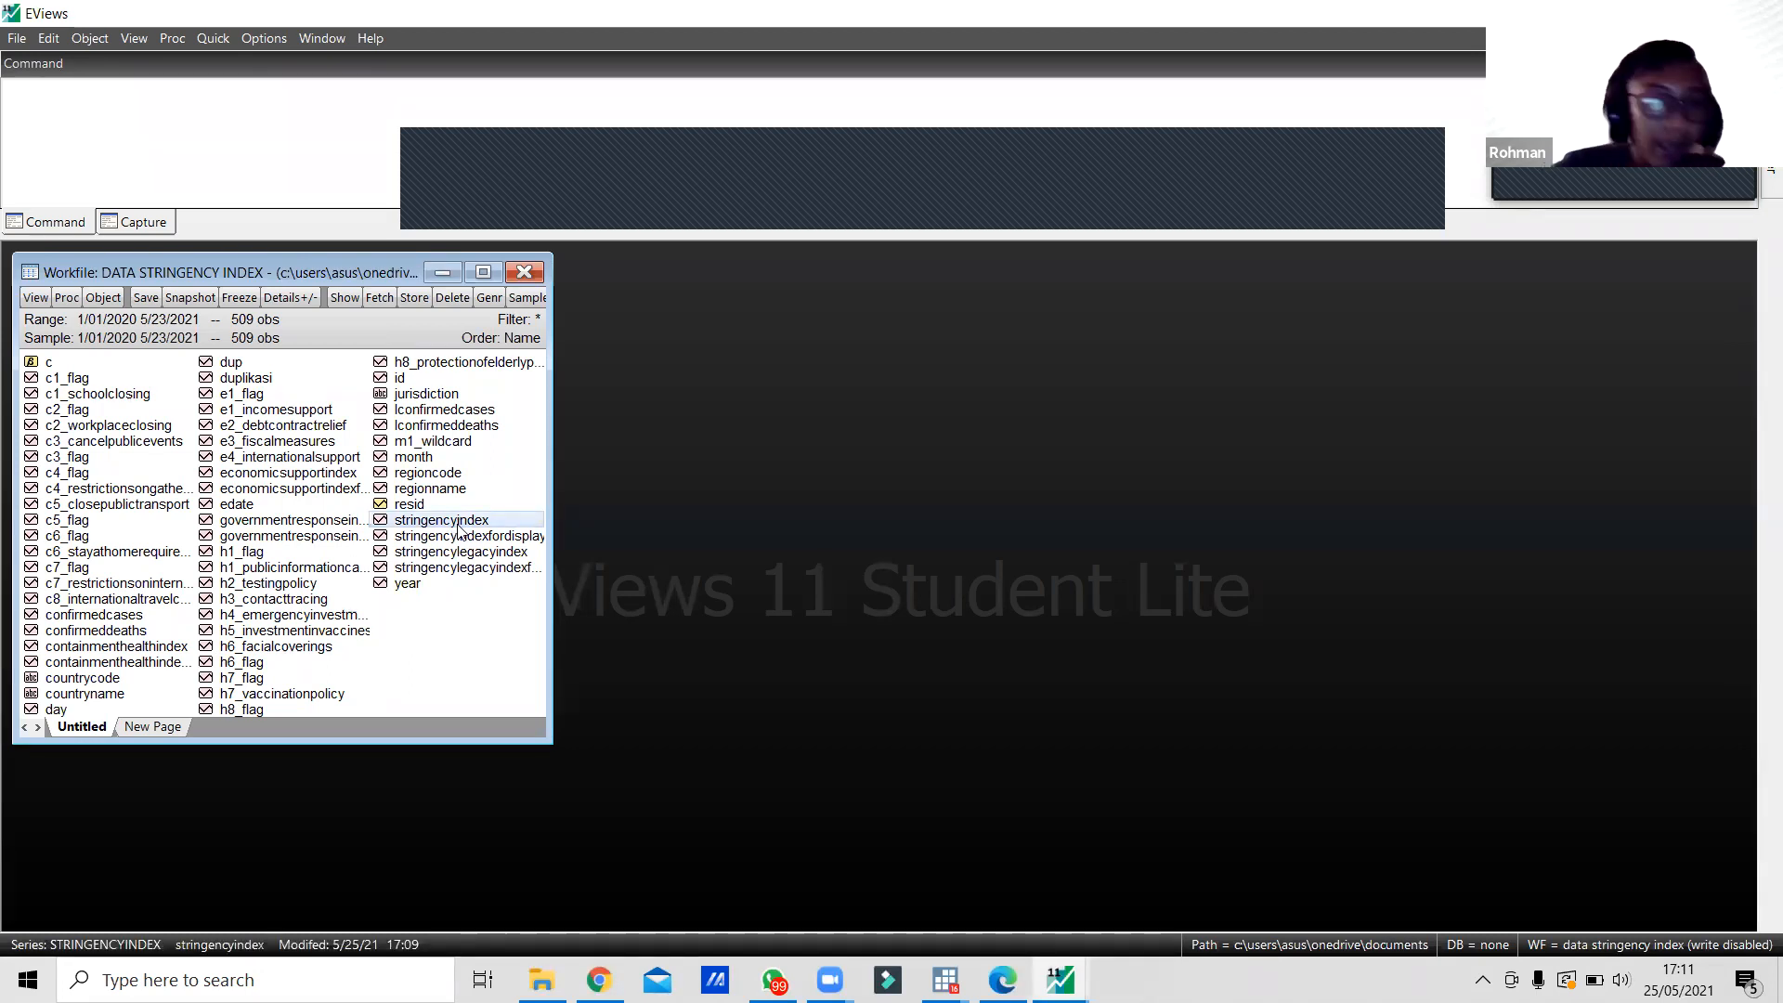
{"action": "left_click", "coordinate": [317, 475]}
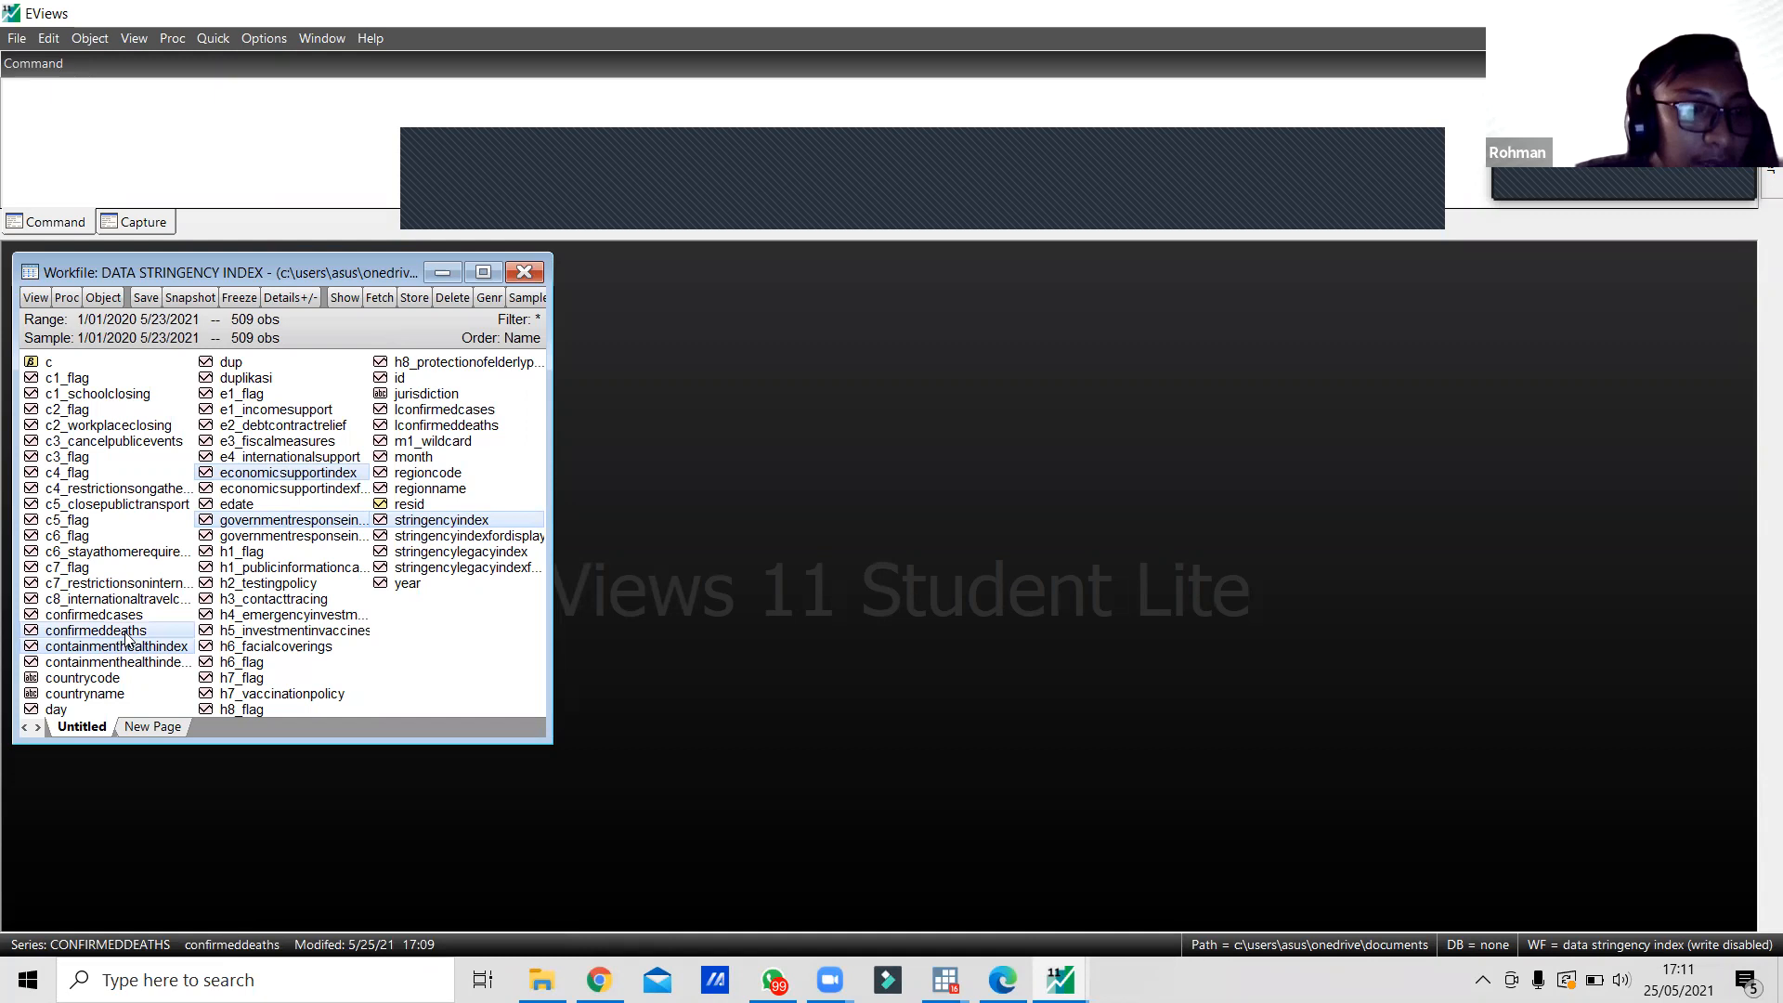
{"action": "right_click", "coordinate": [126, 633]}
{"action": "mouse_move", "coordinate": [151, 646]}
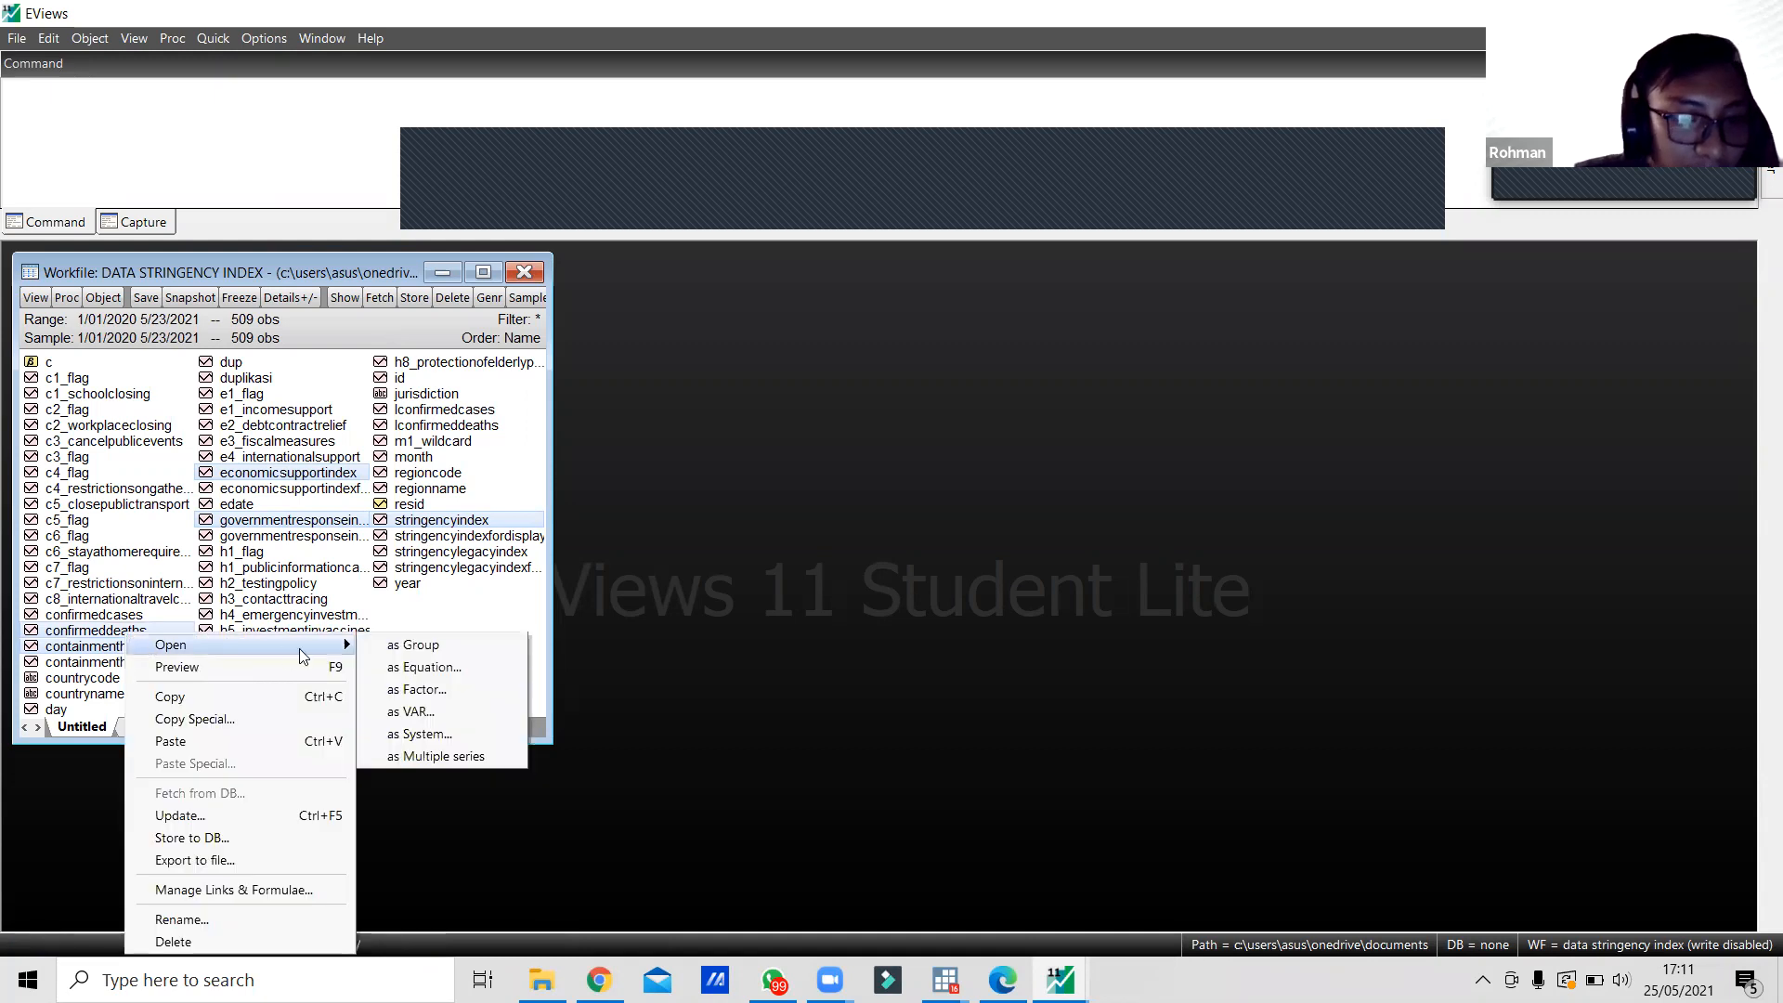
{"action": "left_click", "coordinate": [407, 645]}
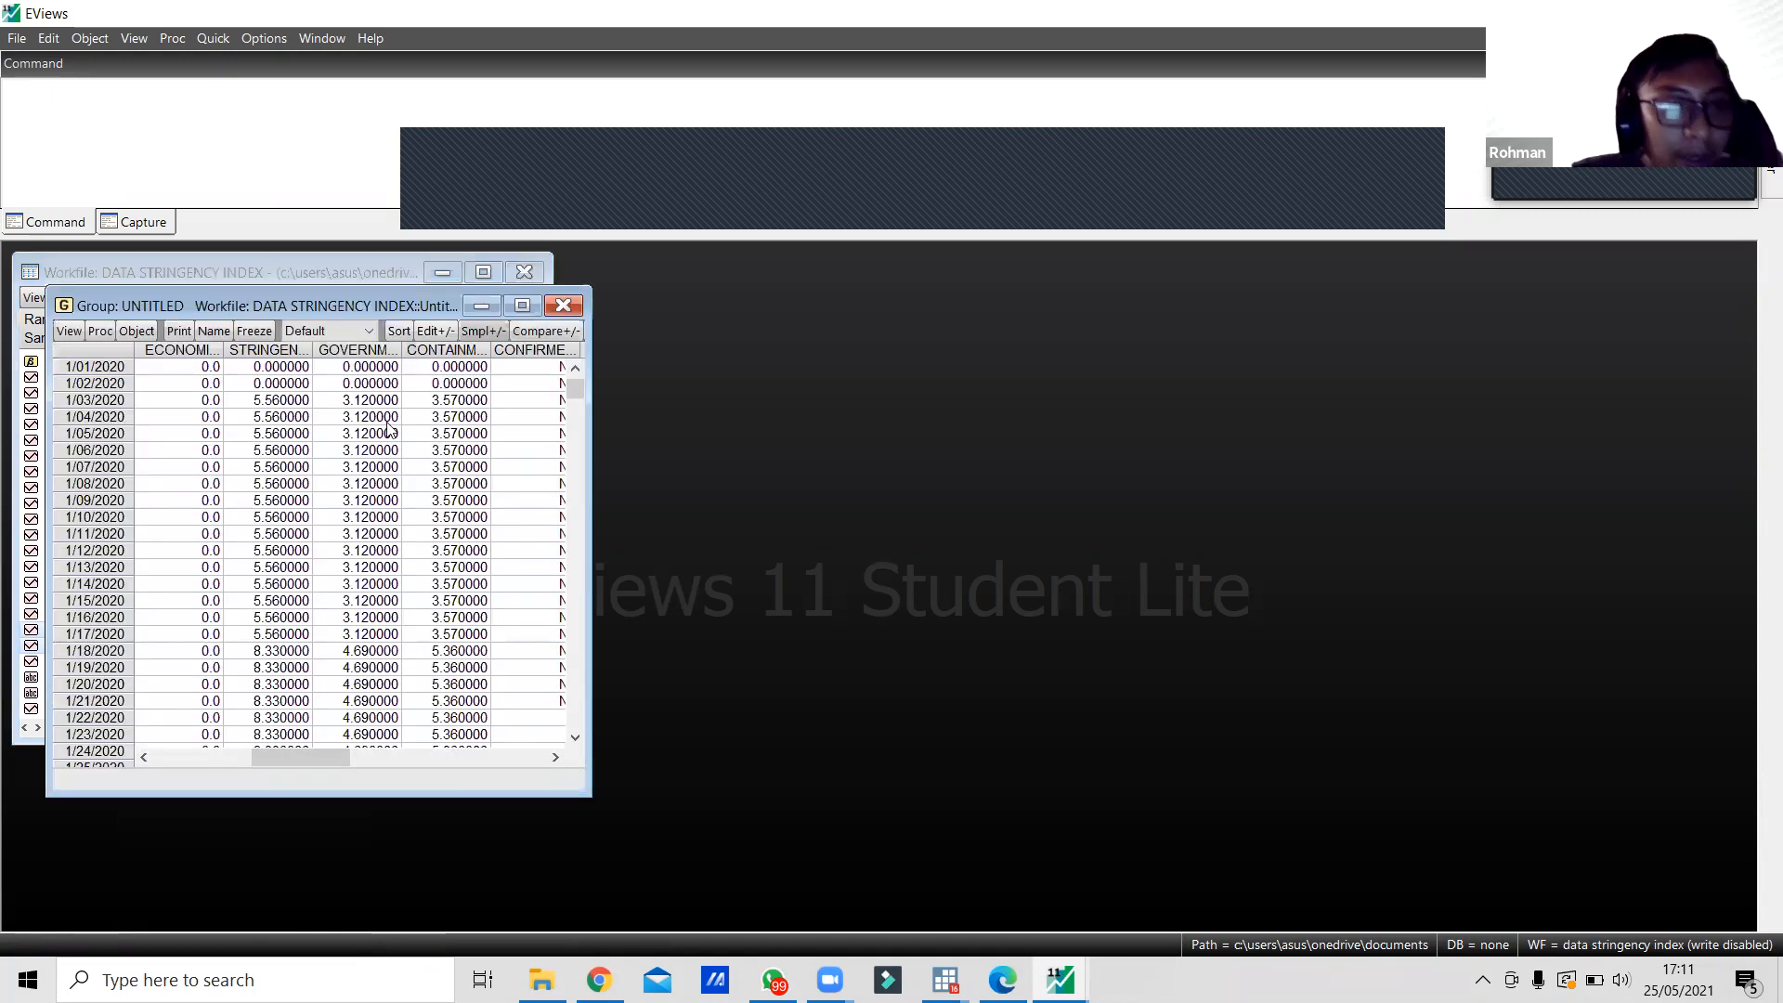
{"action": "left_click", "coordinate": [520, 306]}
Examine the group's daily values for the four indices and confirmed deaths across the full date range, ending at the first January 2020 rows.
{"action": "scroll", "coordinate": [390, 628], "scroll_direction": "down", "scroll_amount": 20}
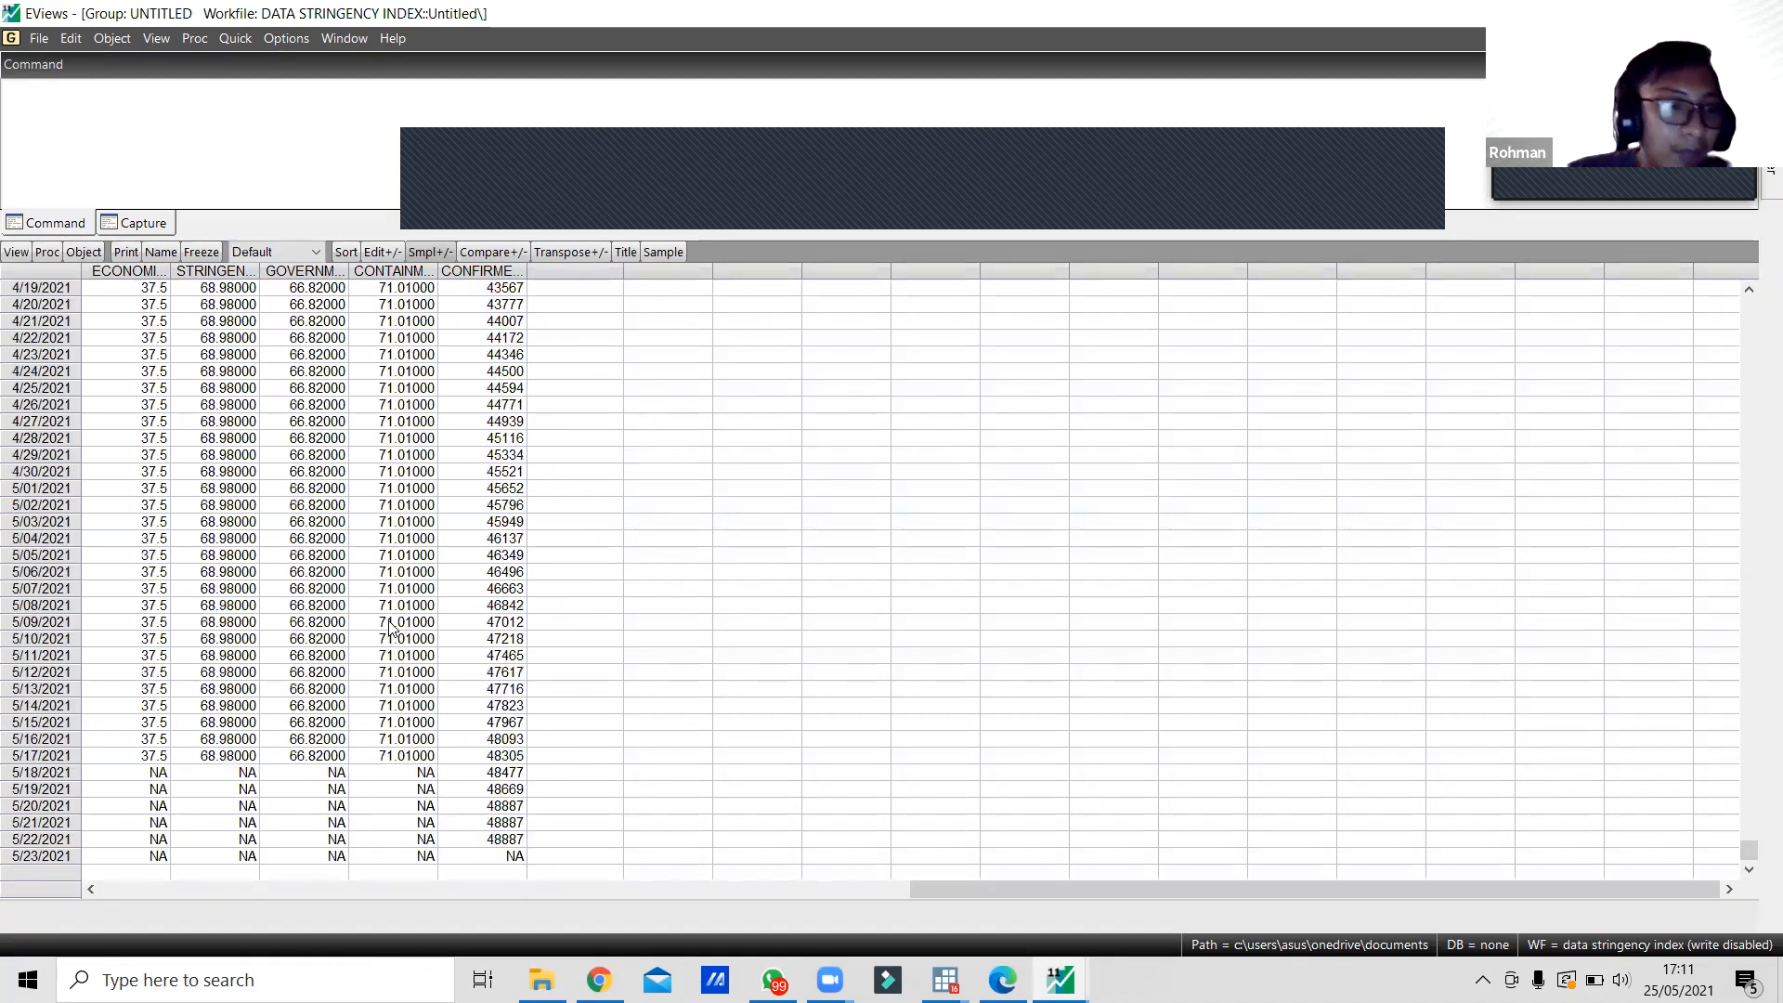
{"action": "scroll", "coordinate": [390, 628], "scroll_direction": "up", "scroll_amount": 20}
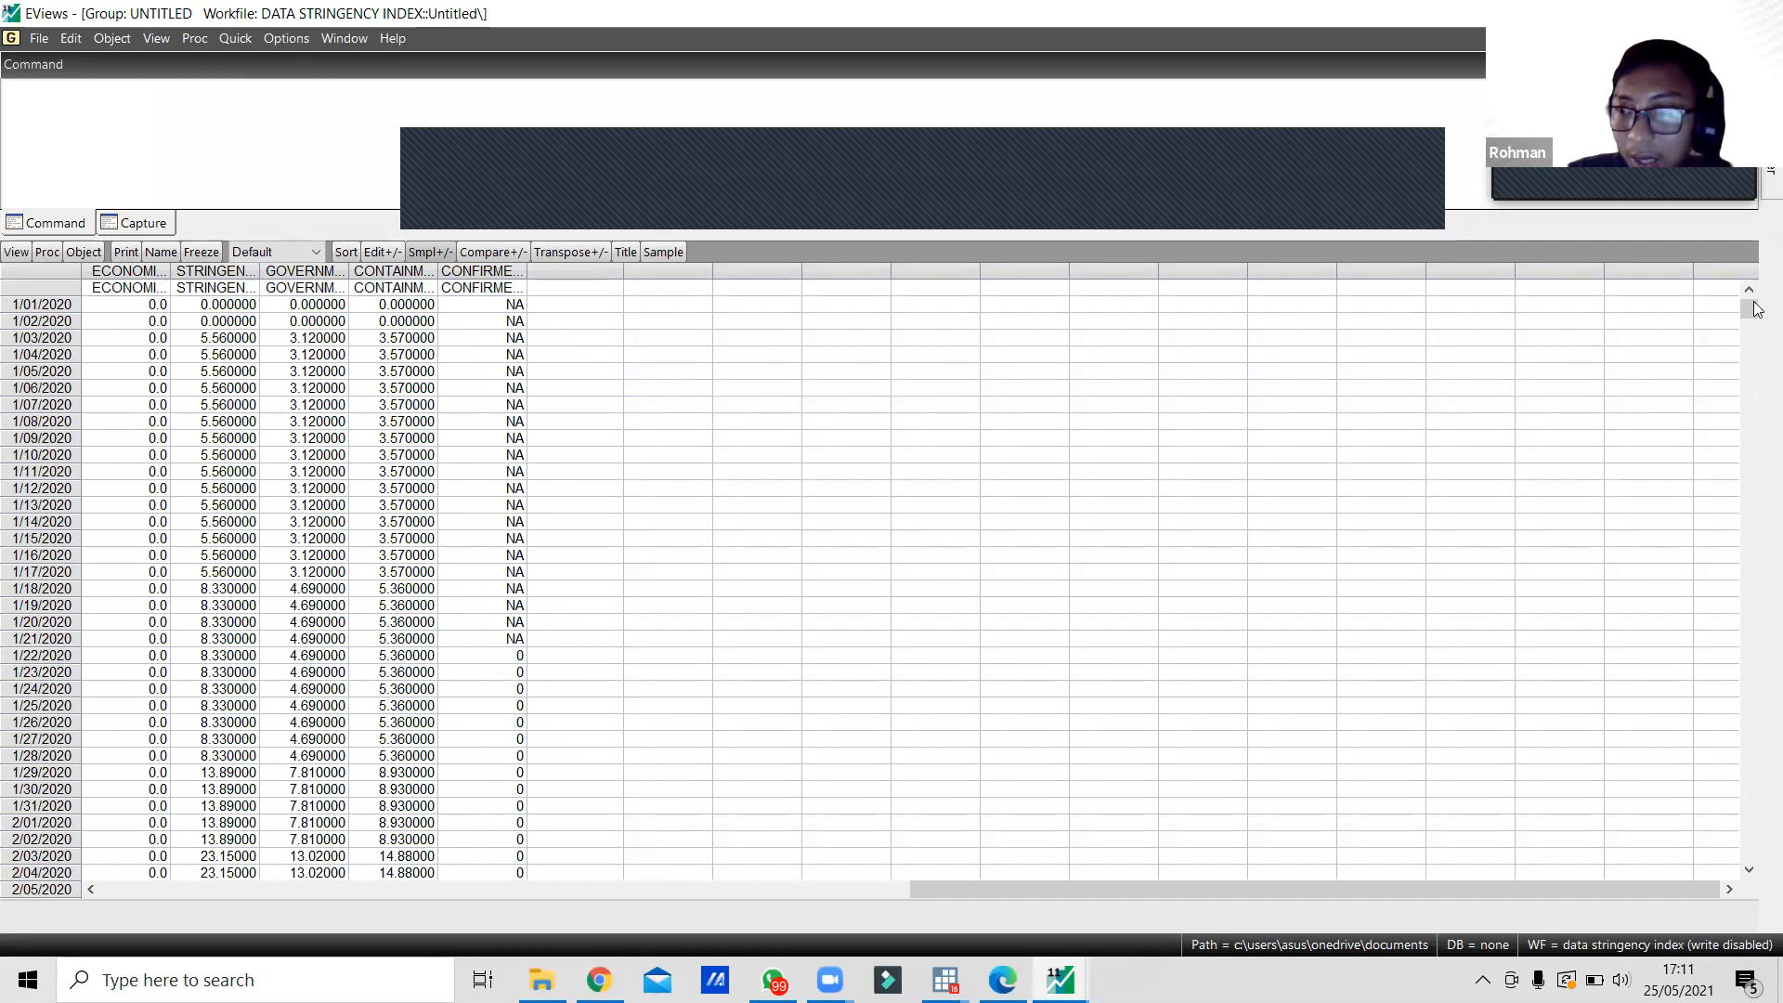
{"action": "scroll", "coordinate": [1756, 561], "scroll_direction": "down", "scroll_amount": 20}
{"action": "scroll", "coordinate": [1754, 555], "scroll_direction": "down", "scroll_amount": 20}
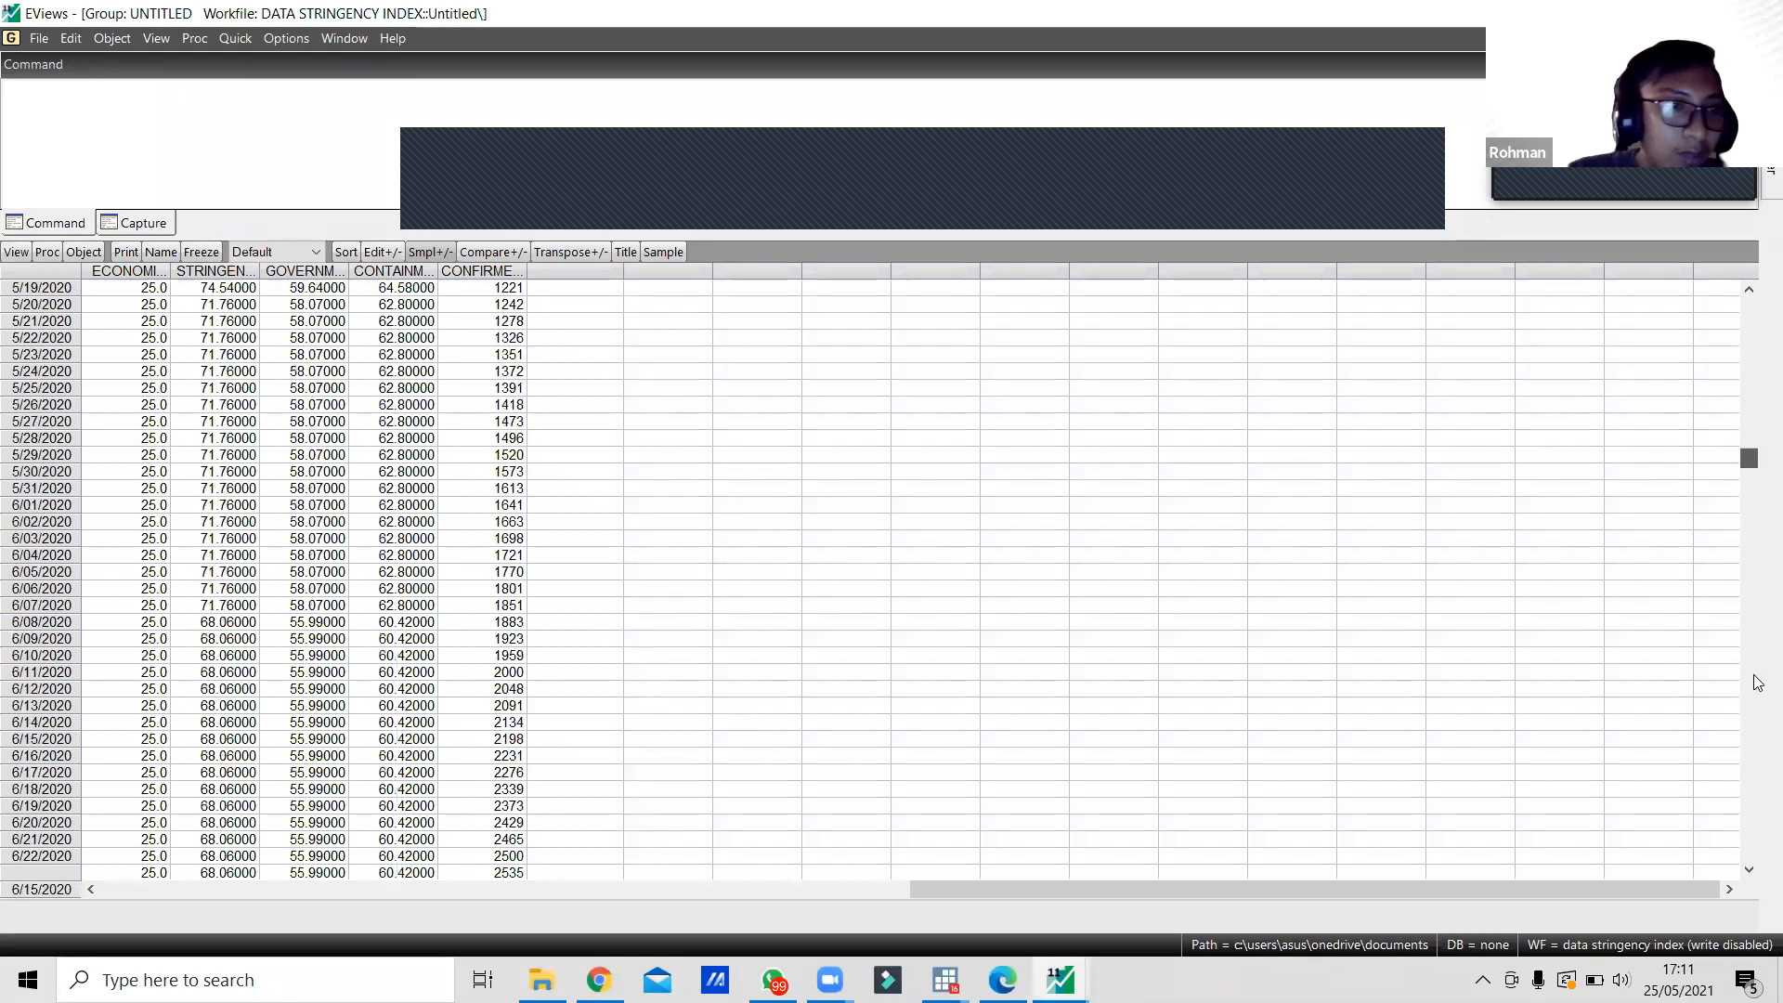
{"action": "left_click_drag", "start_coordinate": [1753, 833], "coordinate": [647, 698]}
{"action": "scroll", "coordinate": [647, 705], "scroll_direction": "up", "scroll_amount": 20}
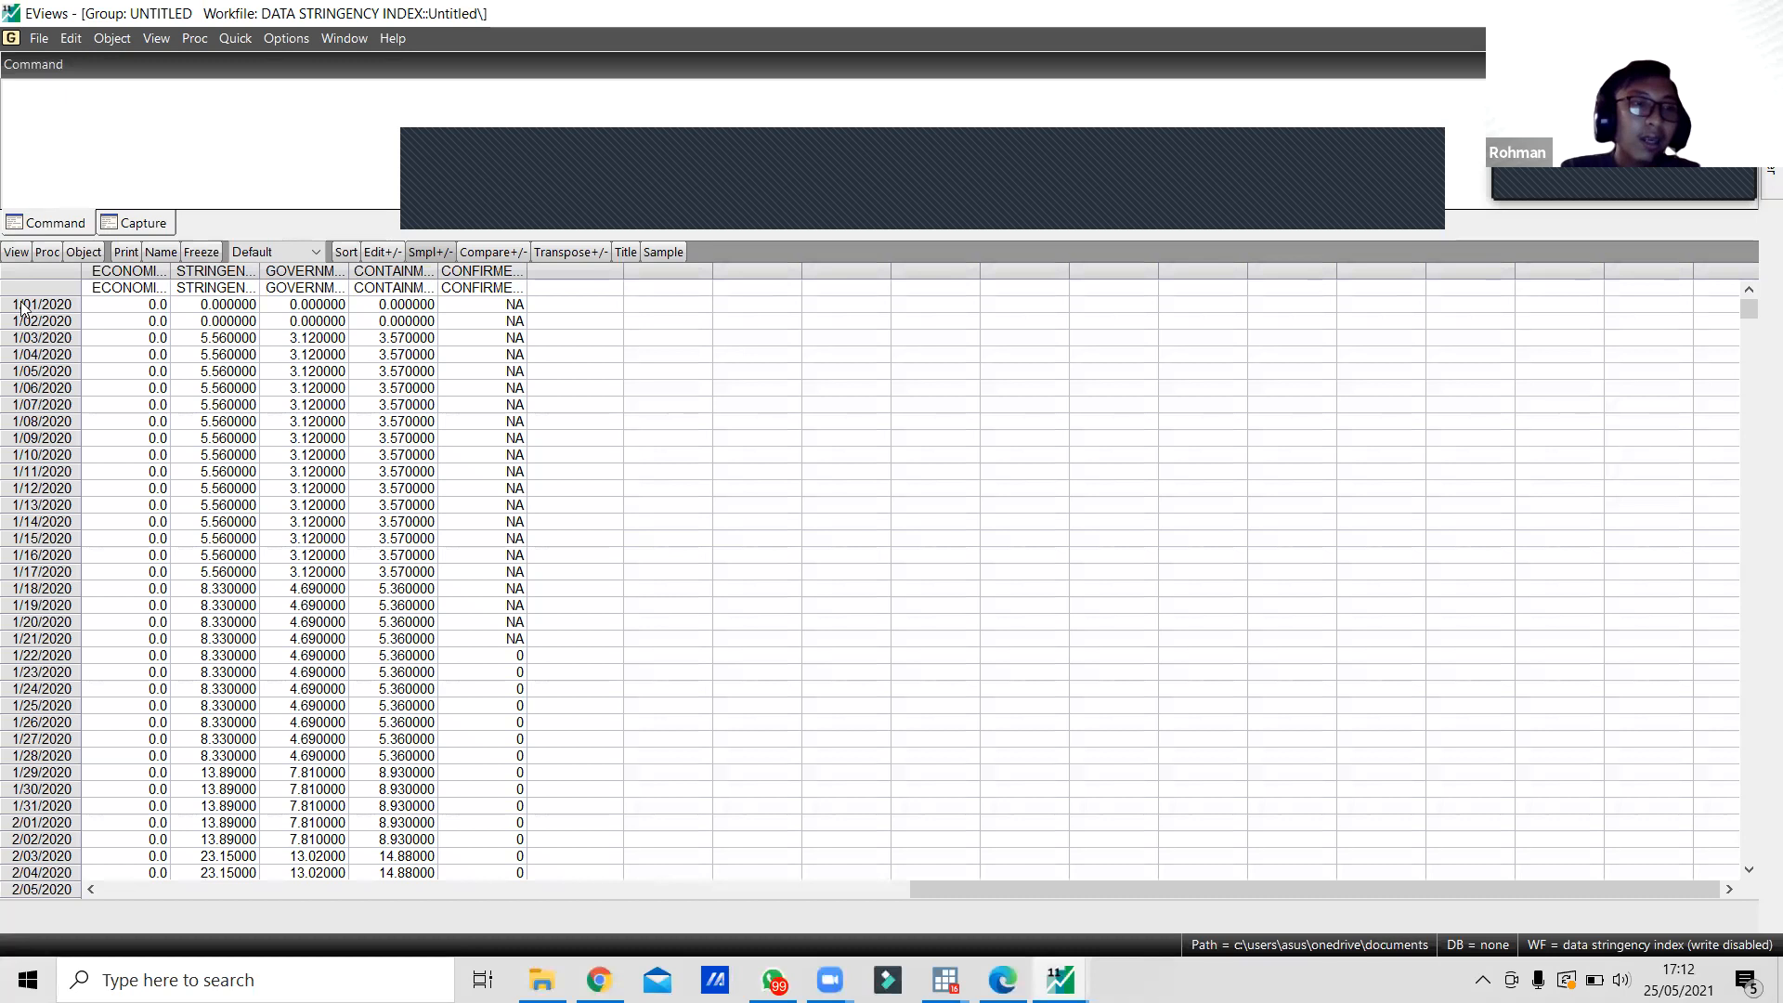
{"action": "left_click_drag", "start_coordinate": [26, 307], "coordinate": [56, 826]}
{"action": "left_click", "coordinate": [197, 493]}
{"action": "scroll", "coordinate": [197, 492], "scroll_direction": "up", "scroll_amount": 2}
{"action": "scroll", "coordinate": [197, 492], "scroll_direction": "down", "scroll_amount": 1}
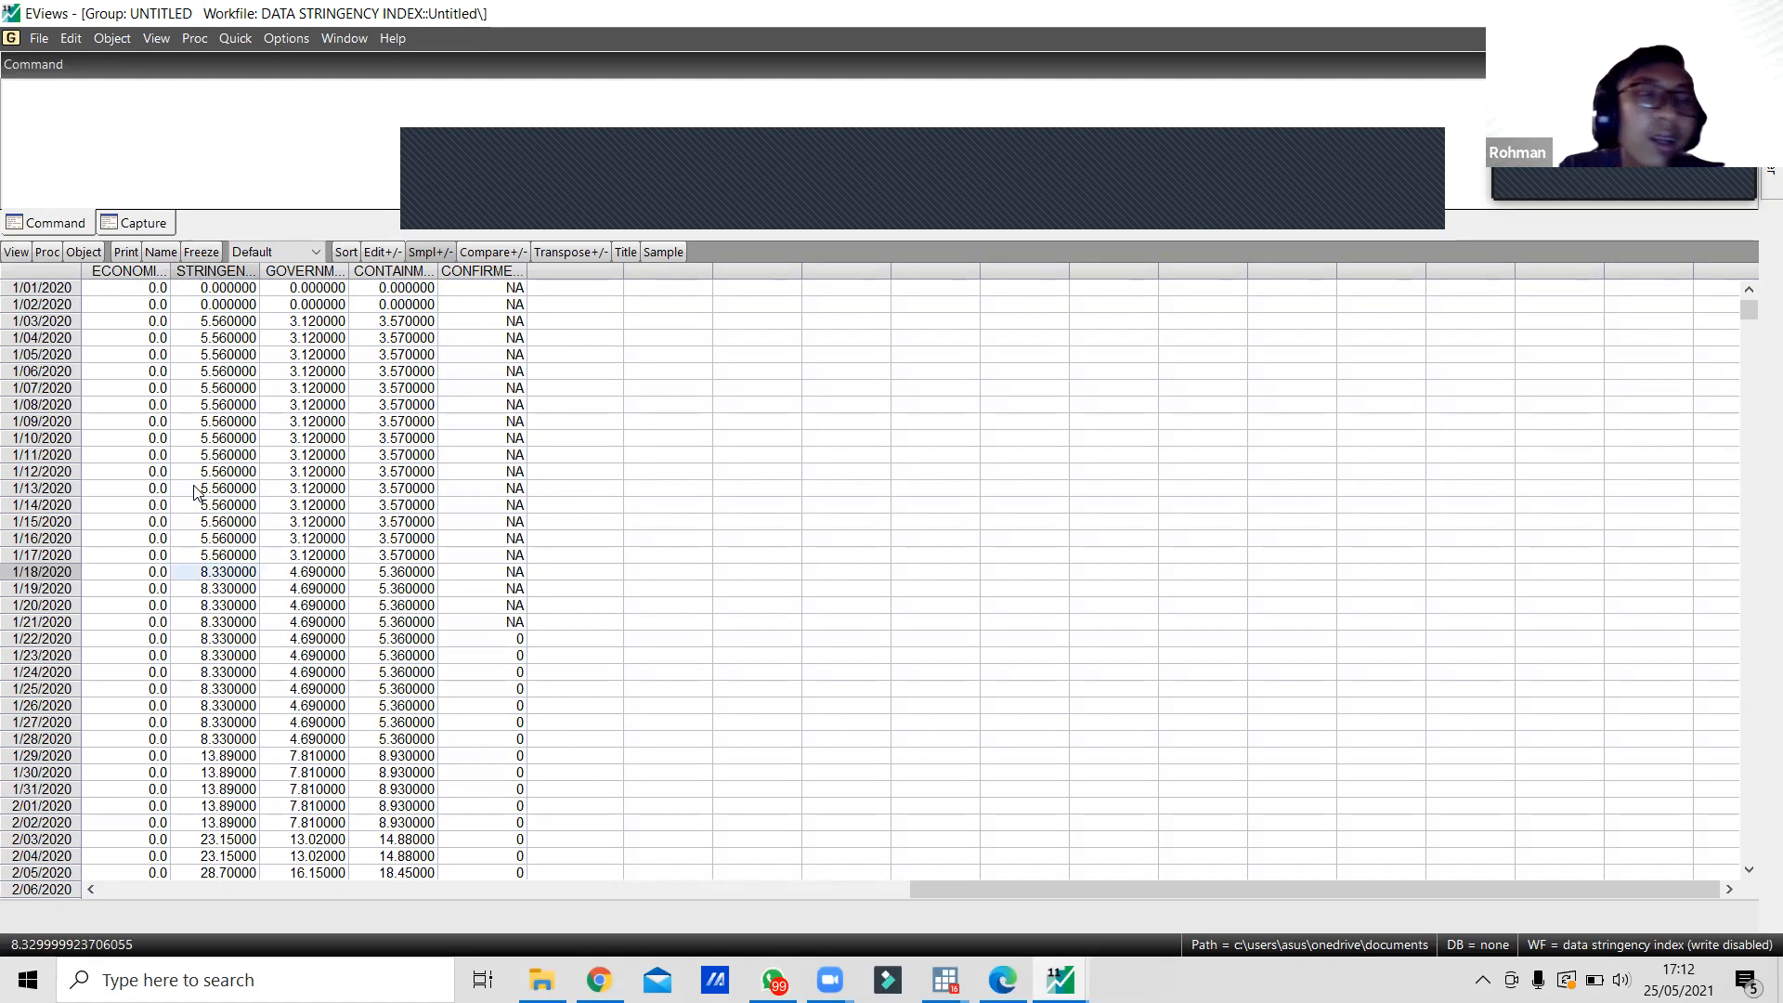
Run a summary group unit root test at level with individual intercept and automatic Schwarz lag selection.
{"action": "left_click", "coordinate": [15, 252]}
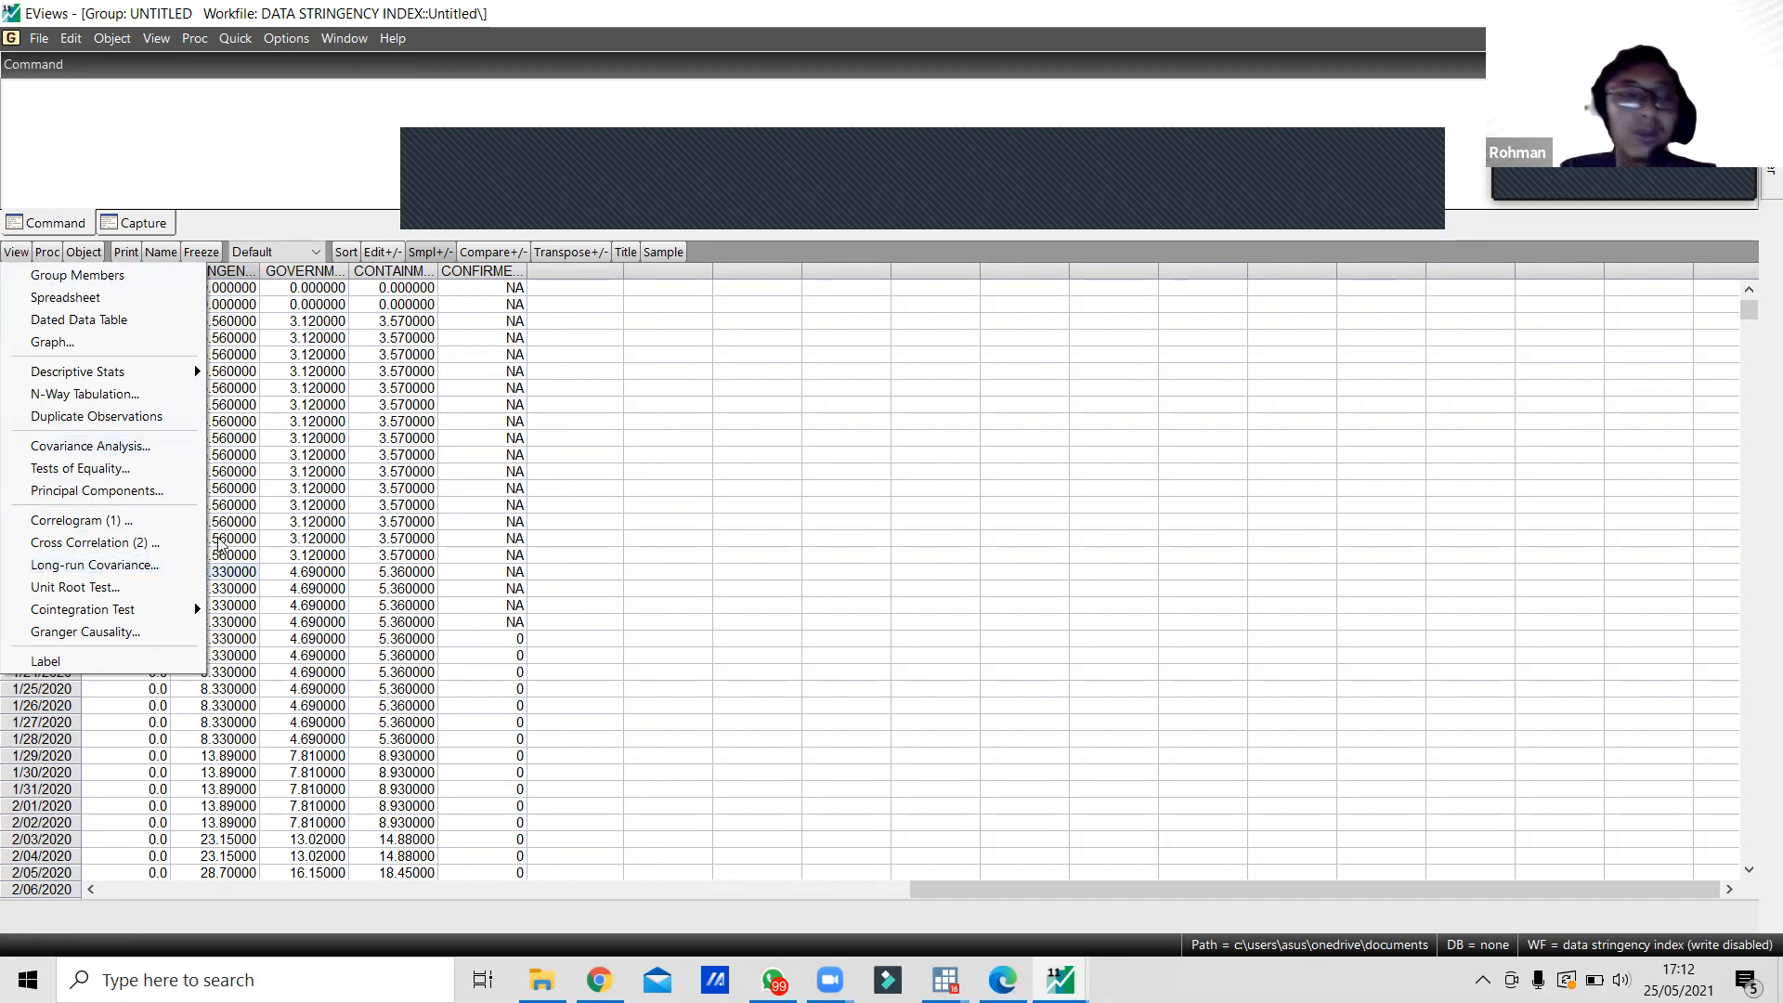
{"action": "left_click", "coordinate": [144, 589]}
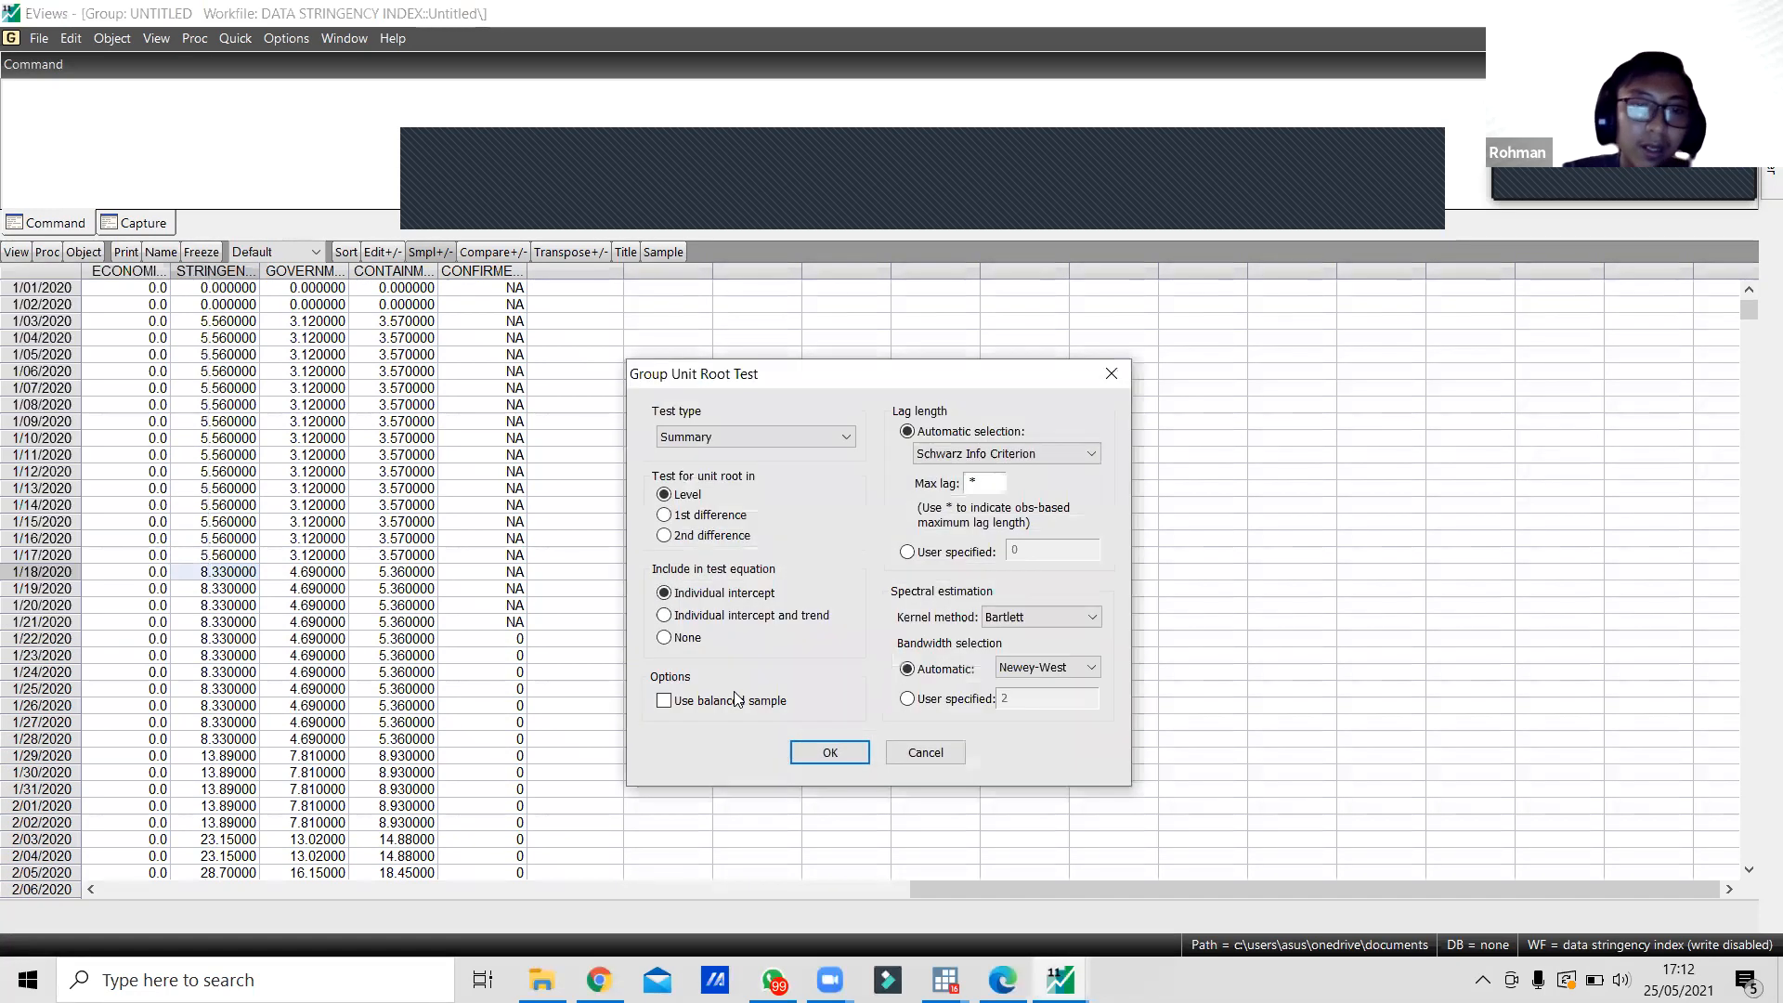
{"action": "left_click", "coordinate": [827, 753]}
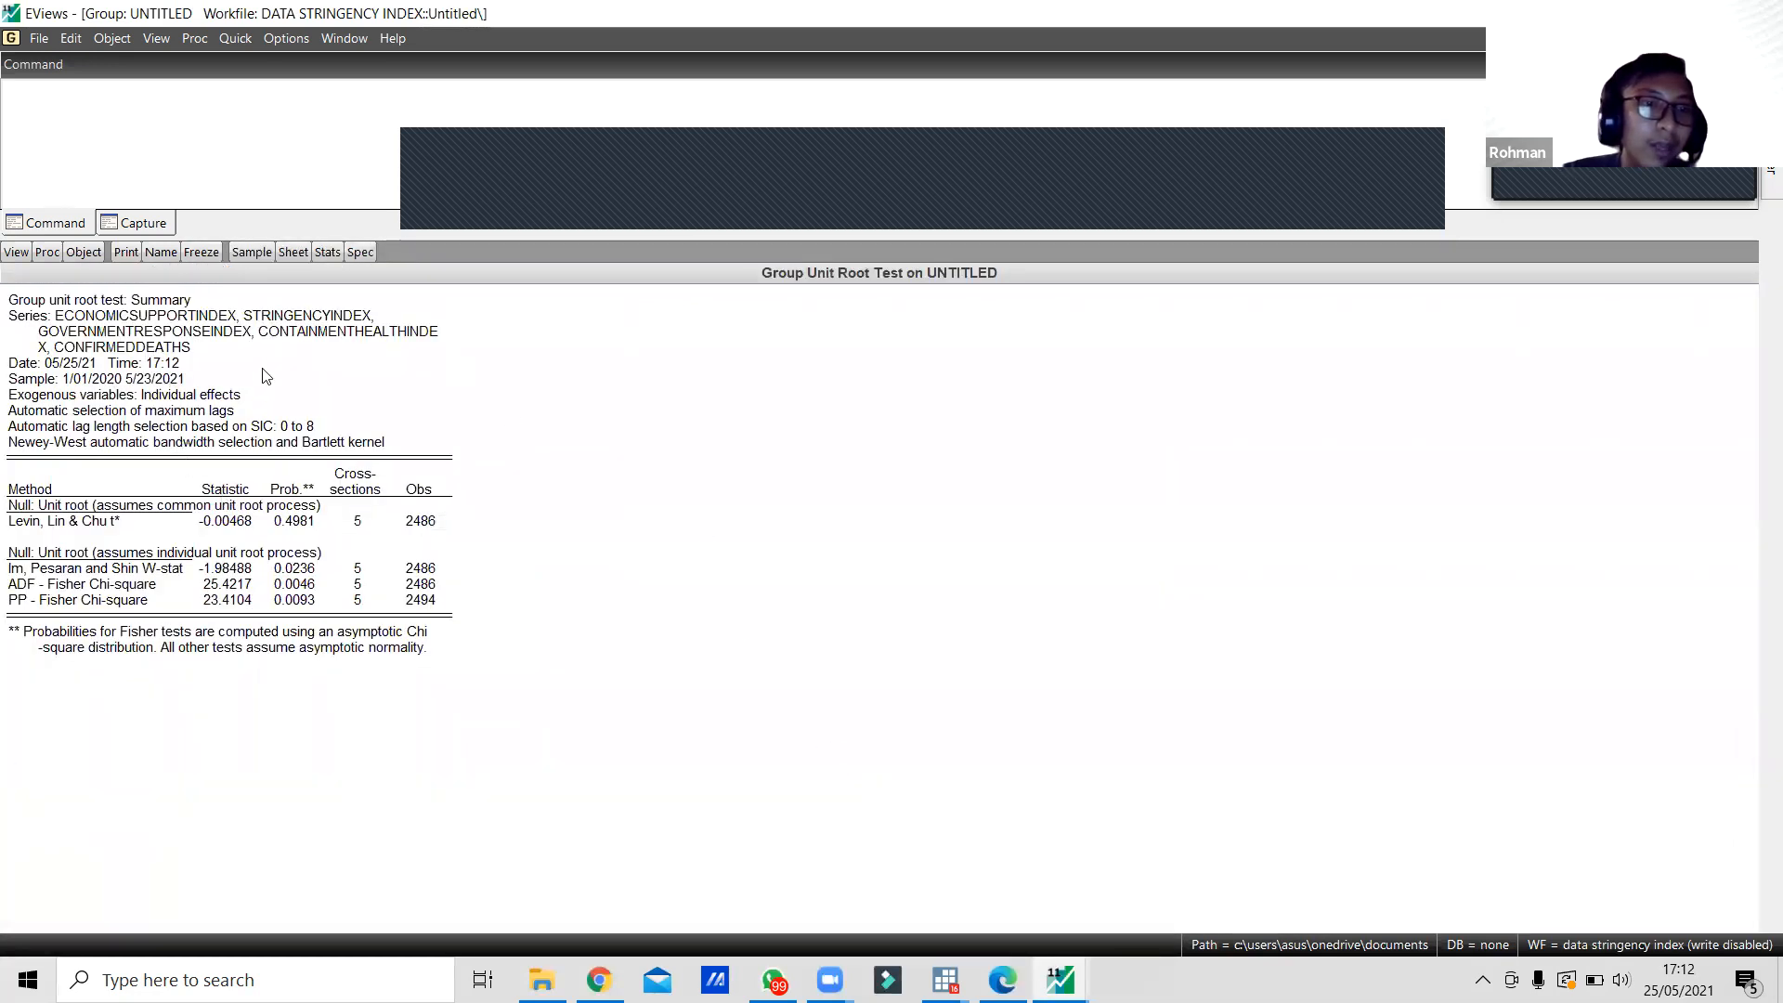
Close the untitled group with its test results and clear the series selection in the workfile.
{"action": "left_click", "coordinate": [29, 254]}
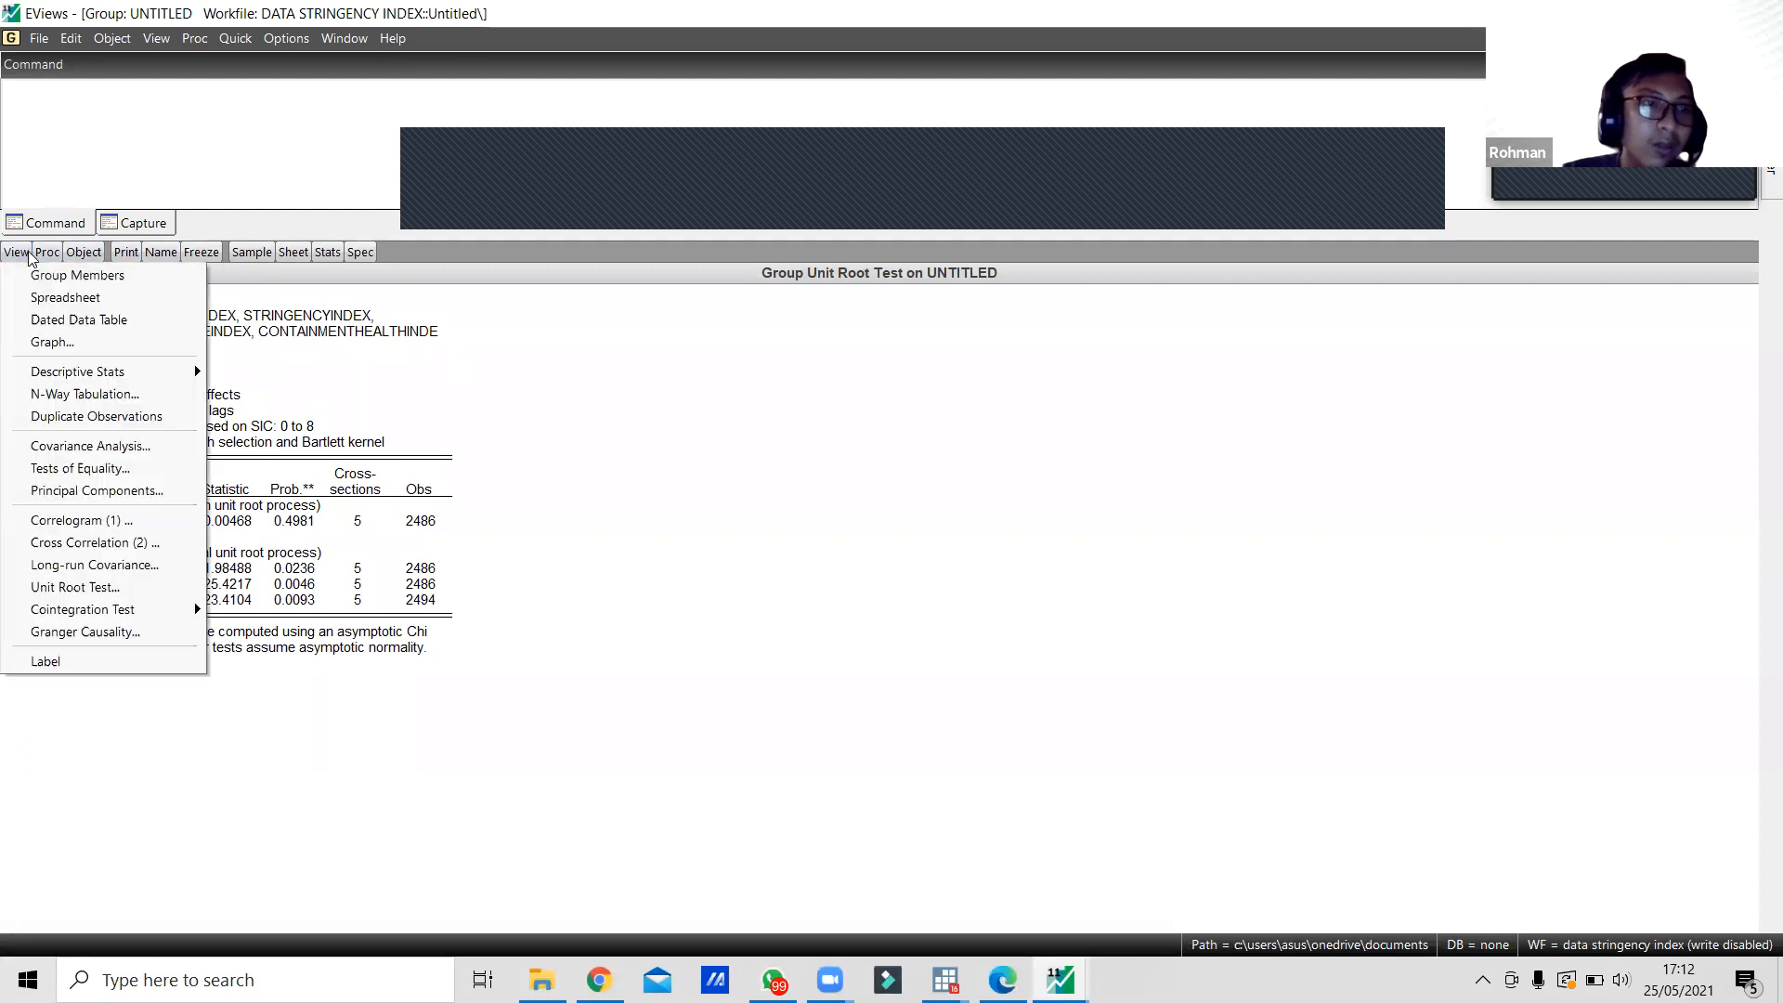
{"action": "left_click", "coordinate": [790, 460]}
{"action": "key", "text": "ctrl+F4"}
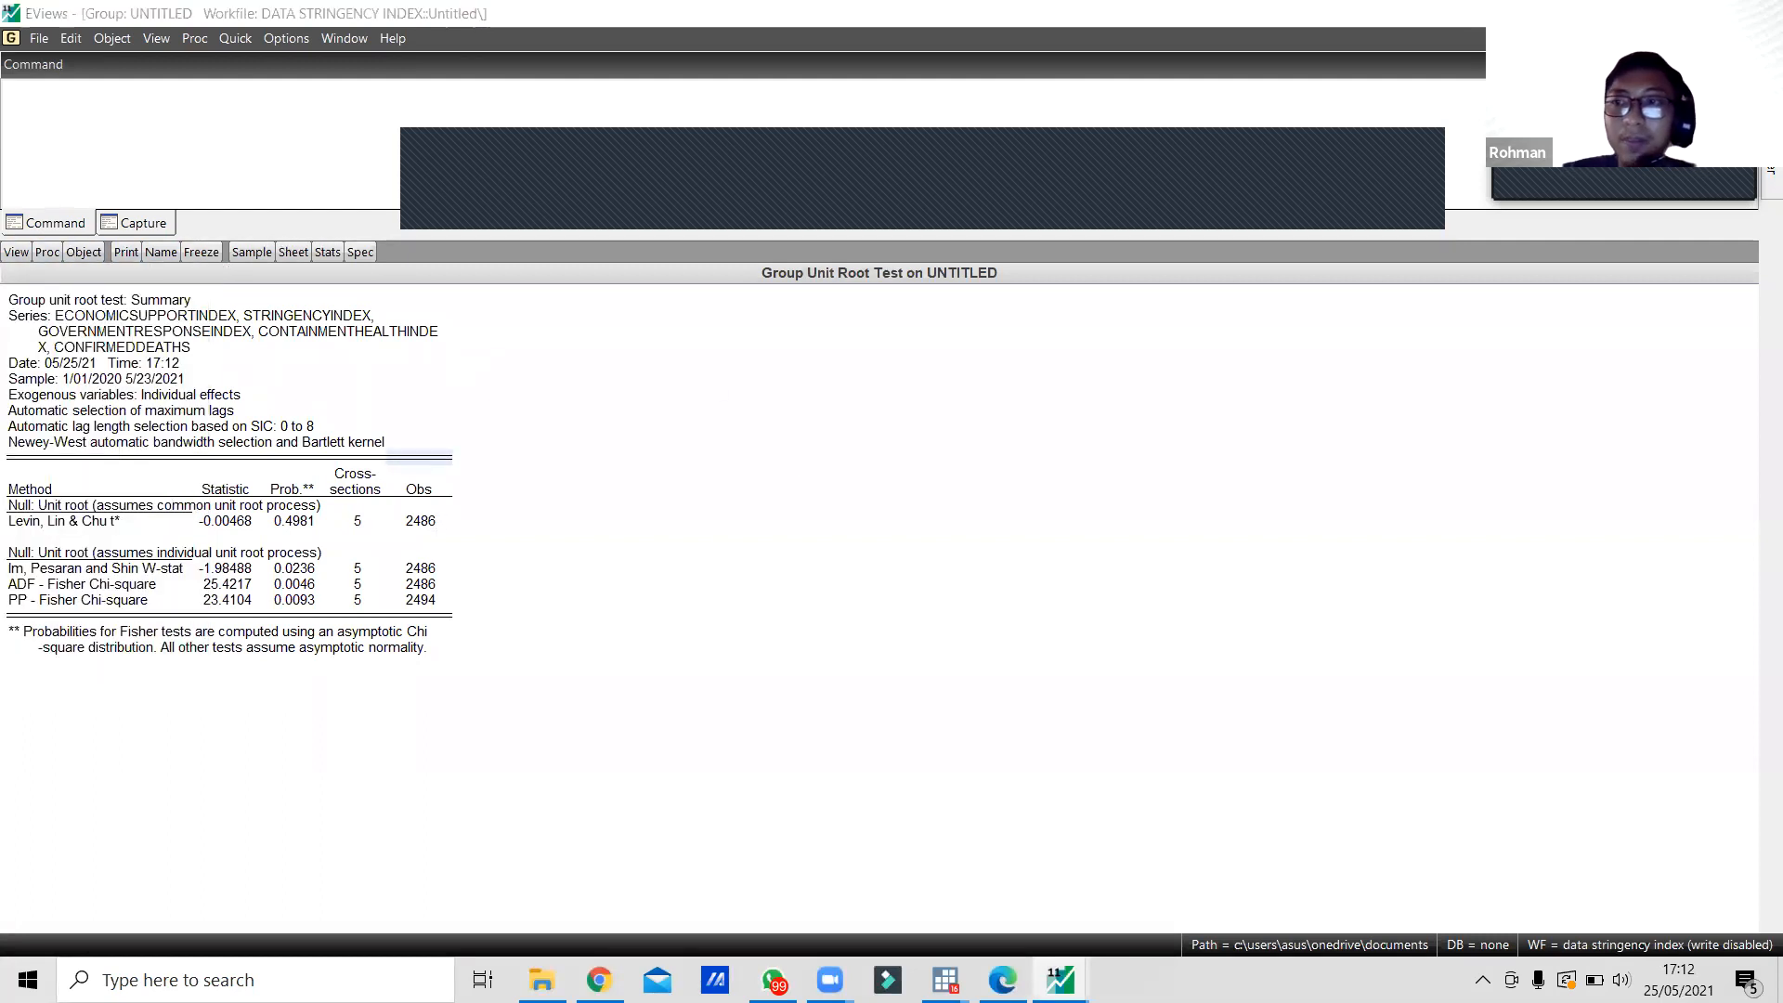
{"action": "left_click", "coordinate": [845, 531]}
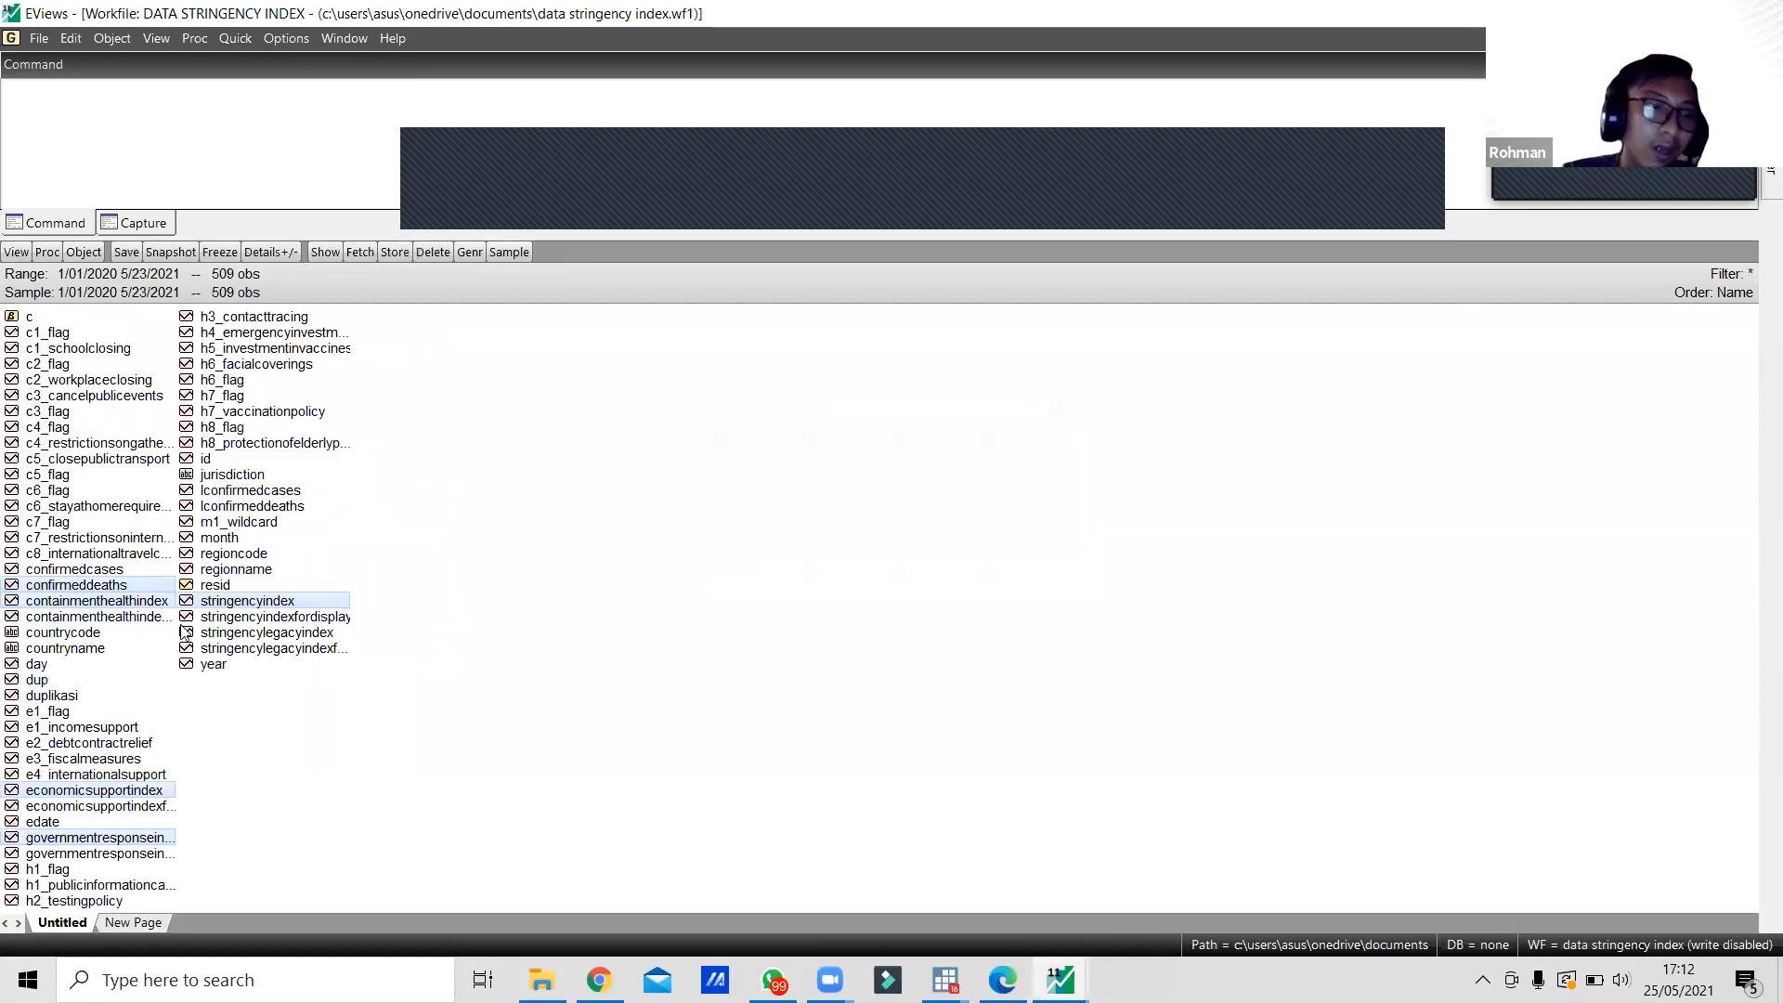
{"action": "right_click", "coordinate": [230, 608]}
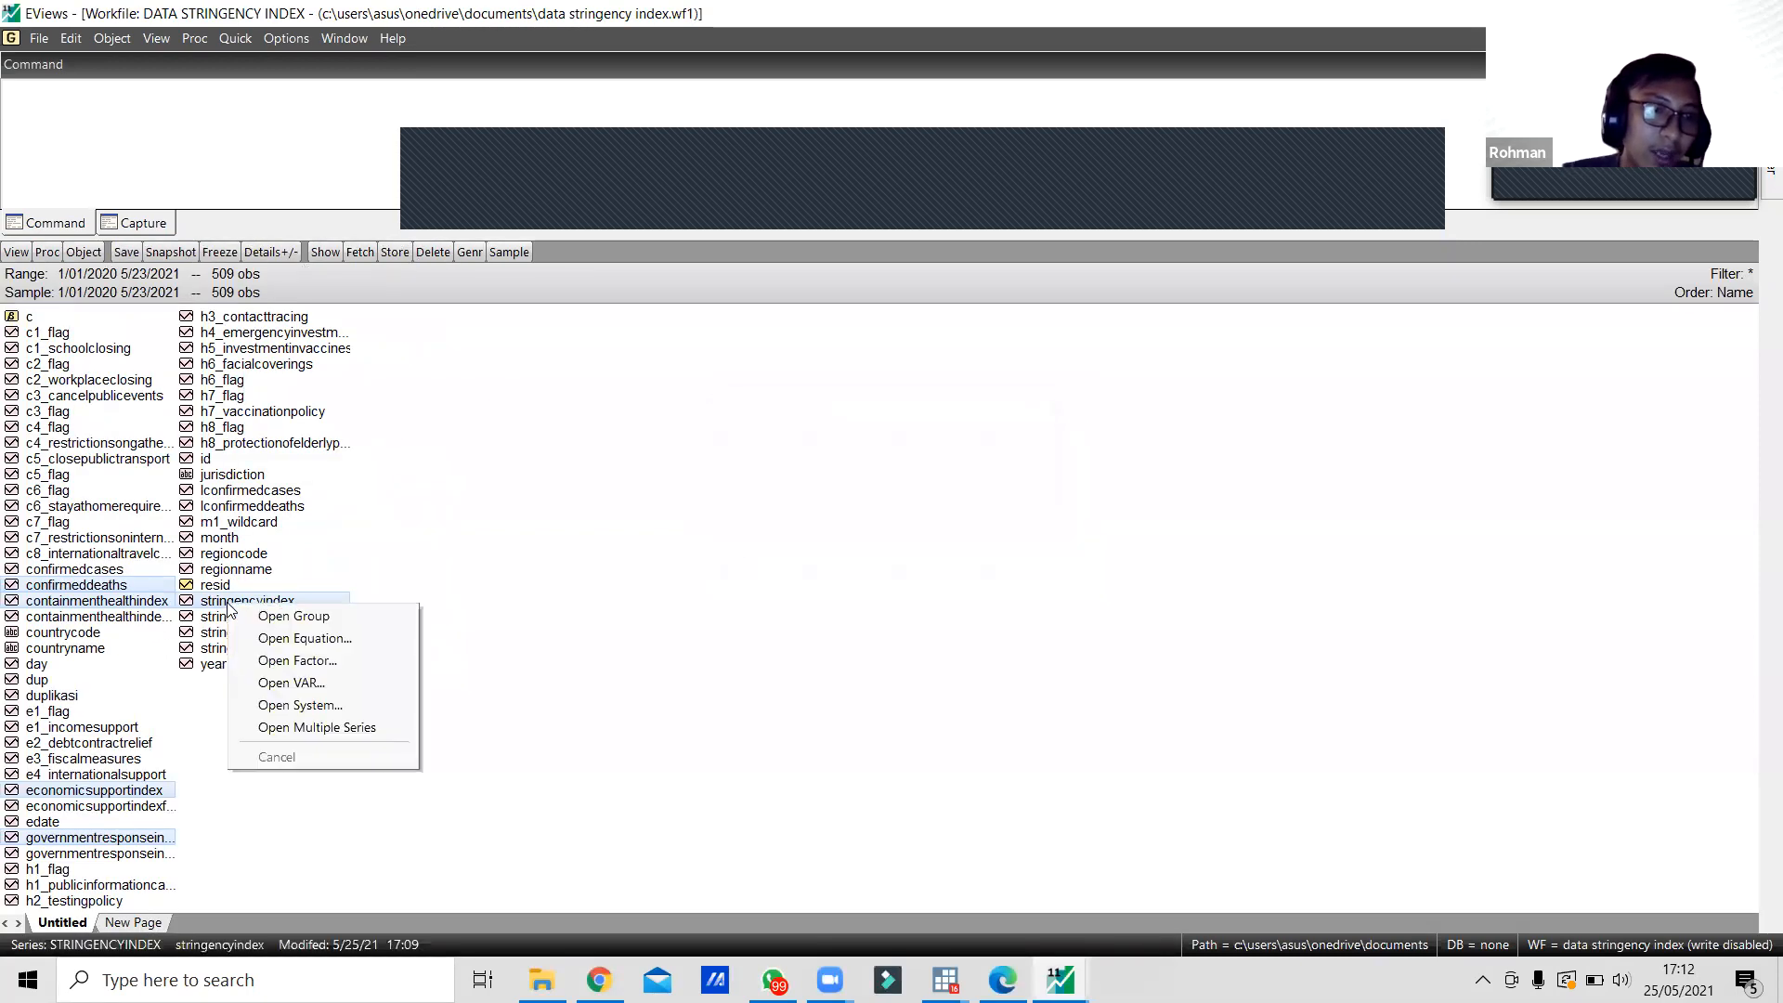
{"action": "left_click", "coordinate": [417, 565]}
{"action": "left_click", "coordinate": [416, 563]}
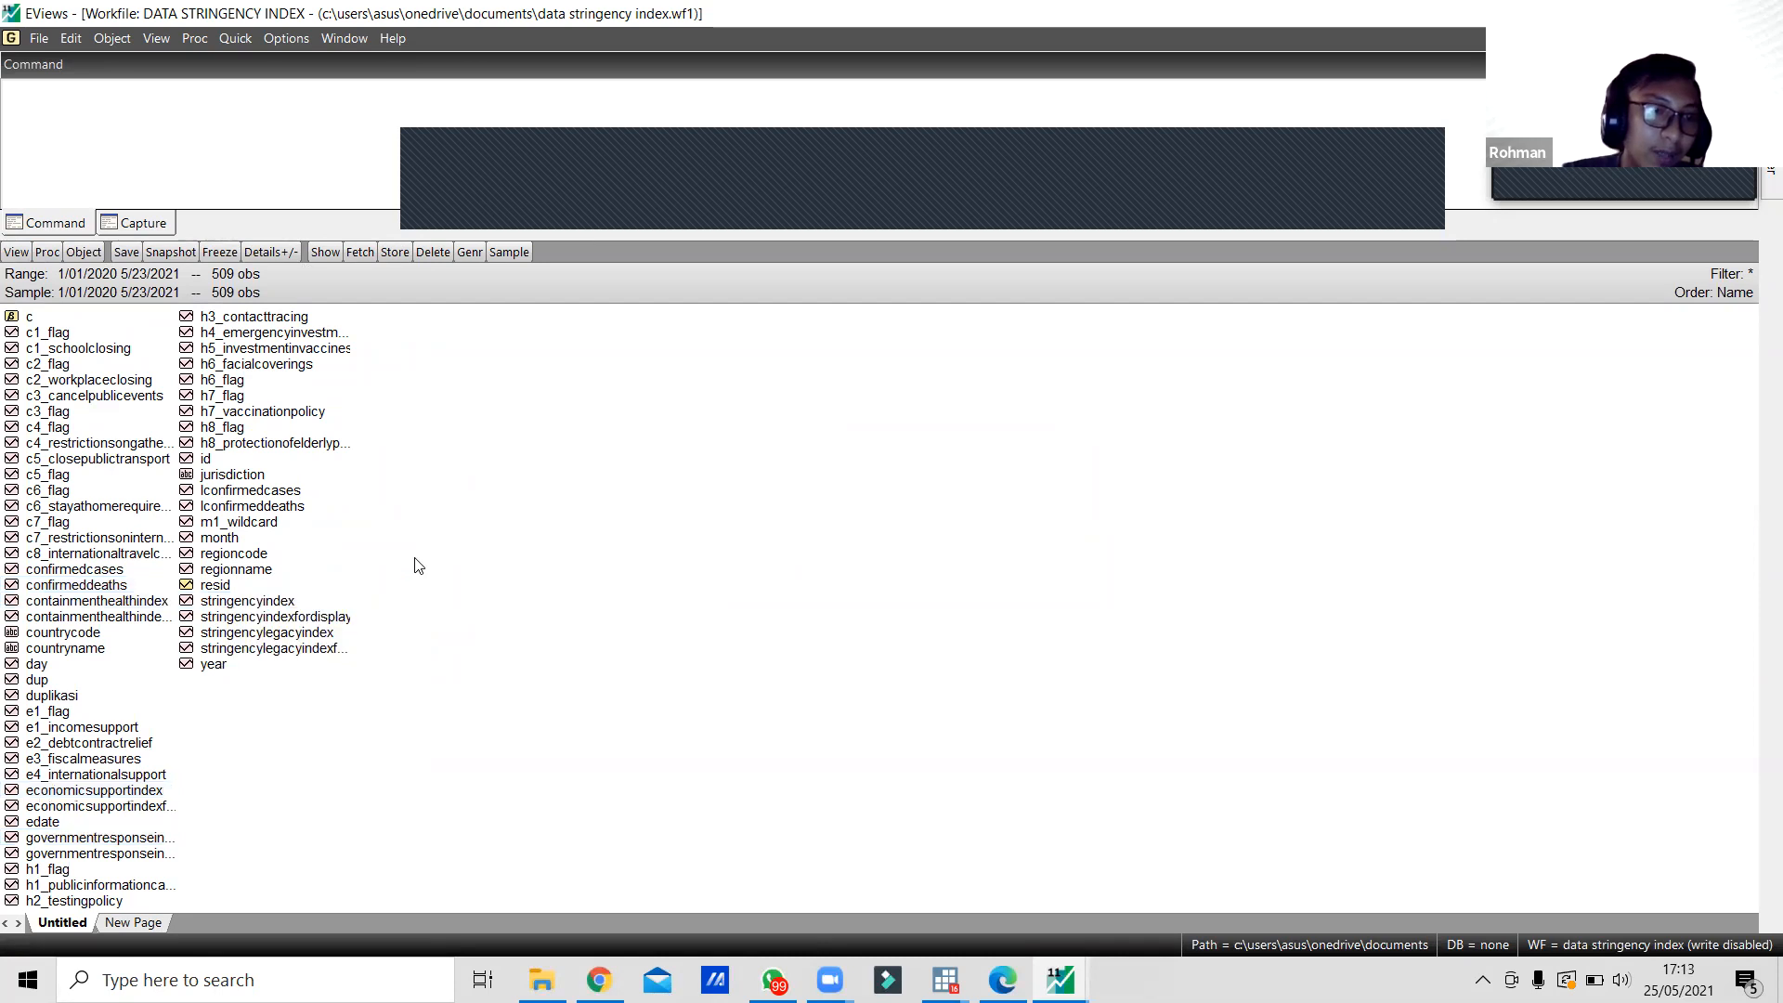
Run a standard Augmented Dickey-Fuller test on stringencyindex at level with intercept, check its probability, and close the series.
{"action": "left_click", "coordinate": [258, 600]}
{"action": "double_click", "coordinate": [259, 601]}
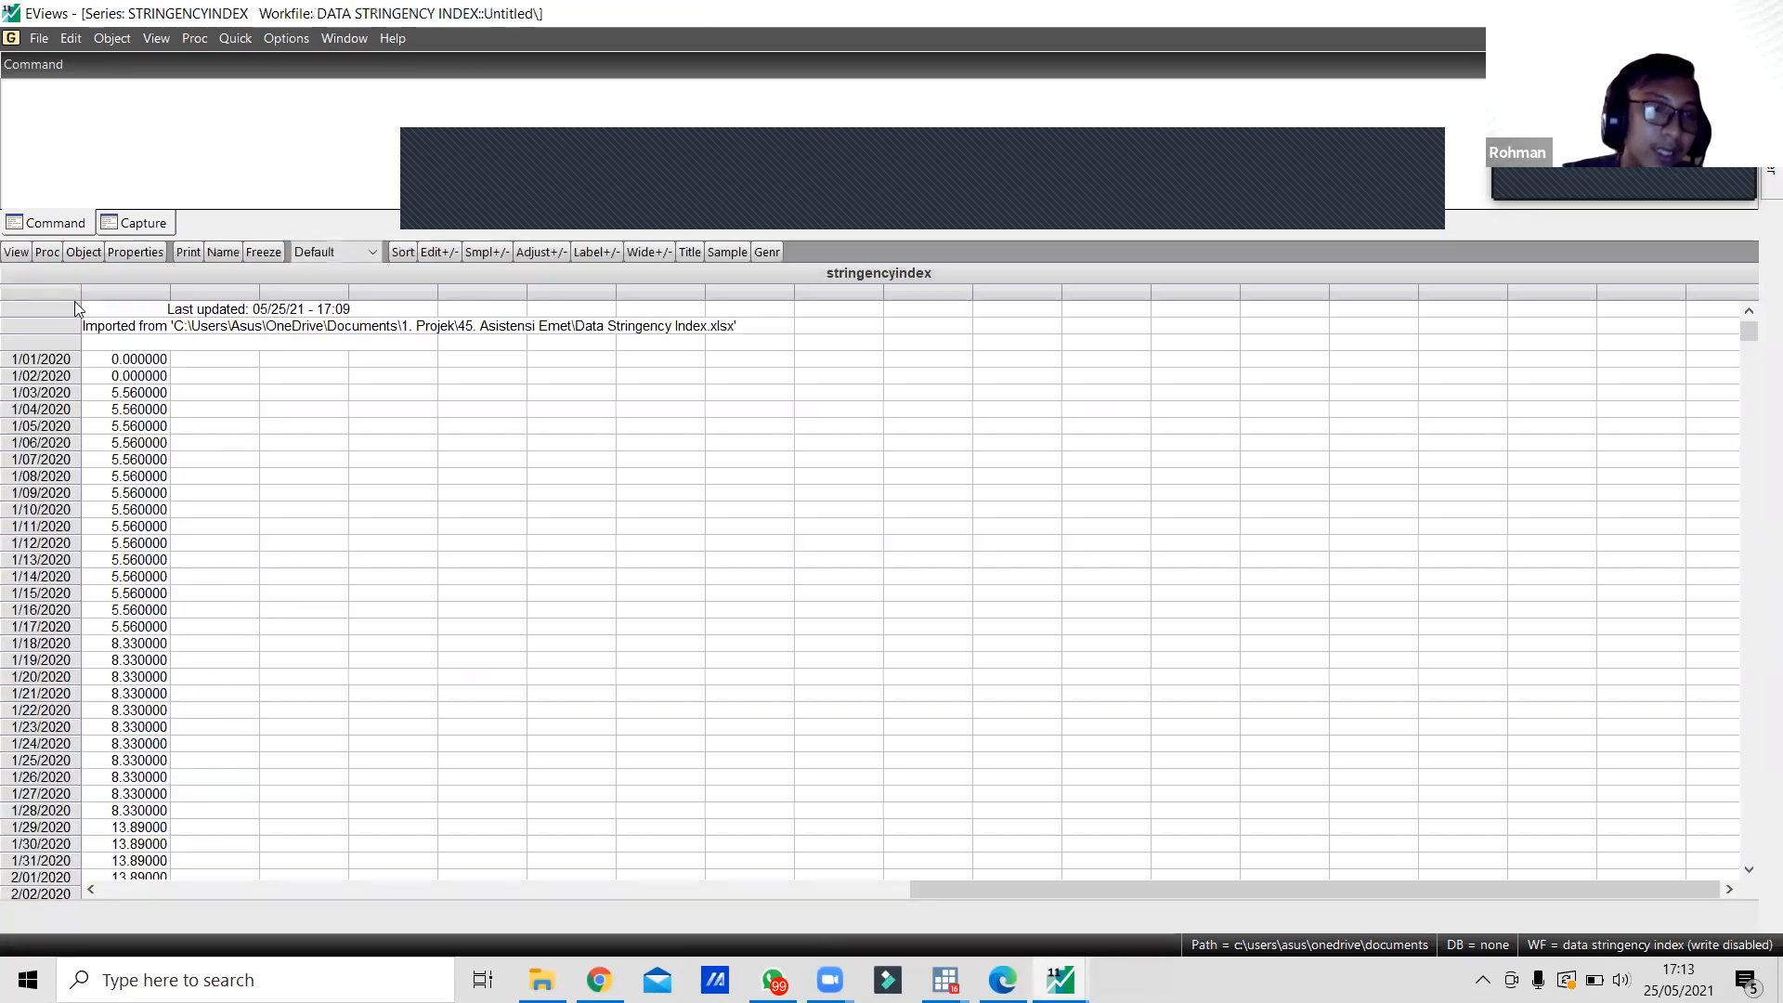
{"action": "left_click", "coordinate": [16, 252]}
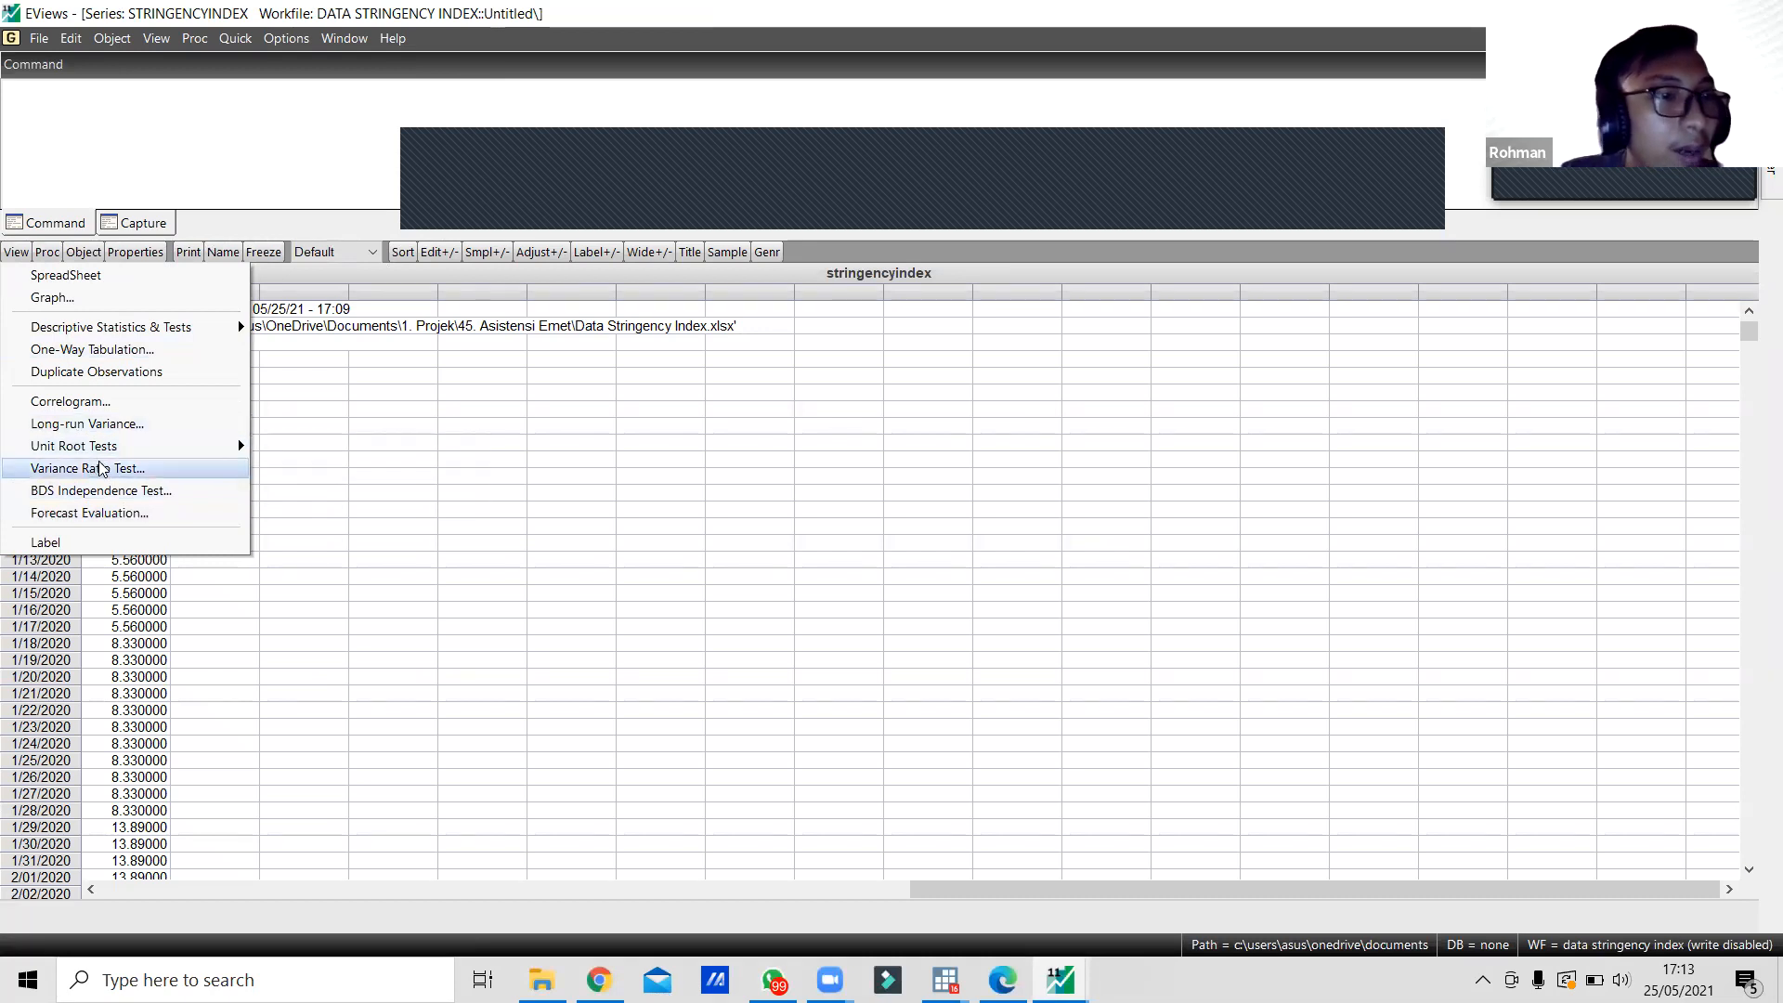
{"action": "mouse_move", "coordinate": [104, 448]}
{"action": "left_click", "coordinate": [280, 447]}
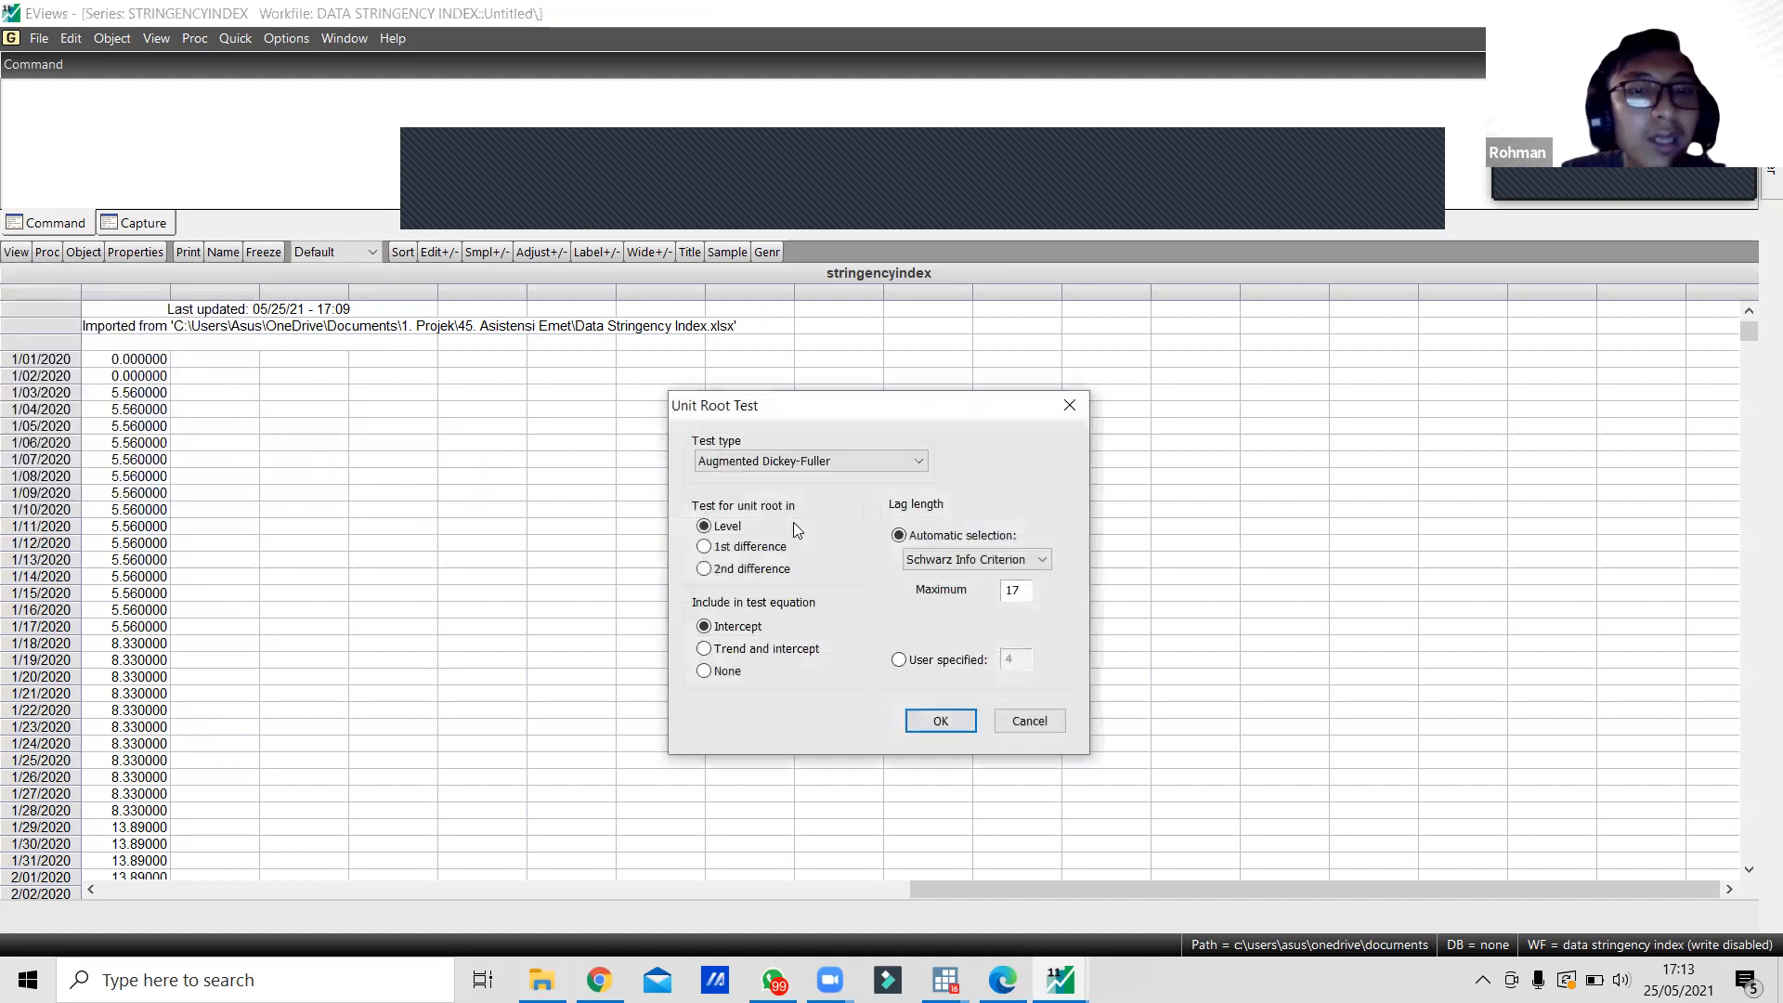
{"action": "left_click", "coordinate": [960, 722]}
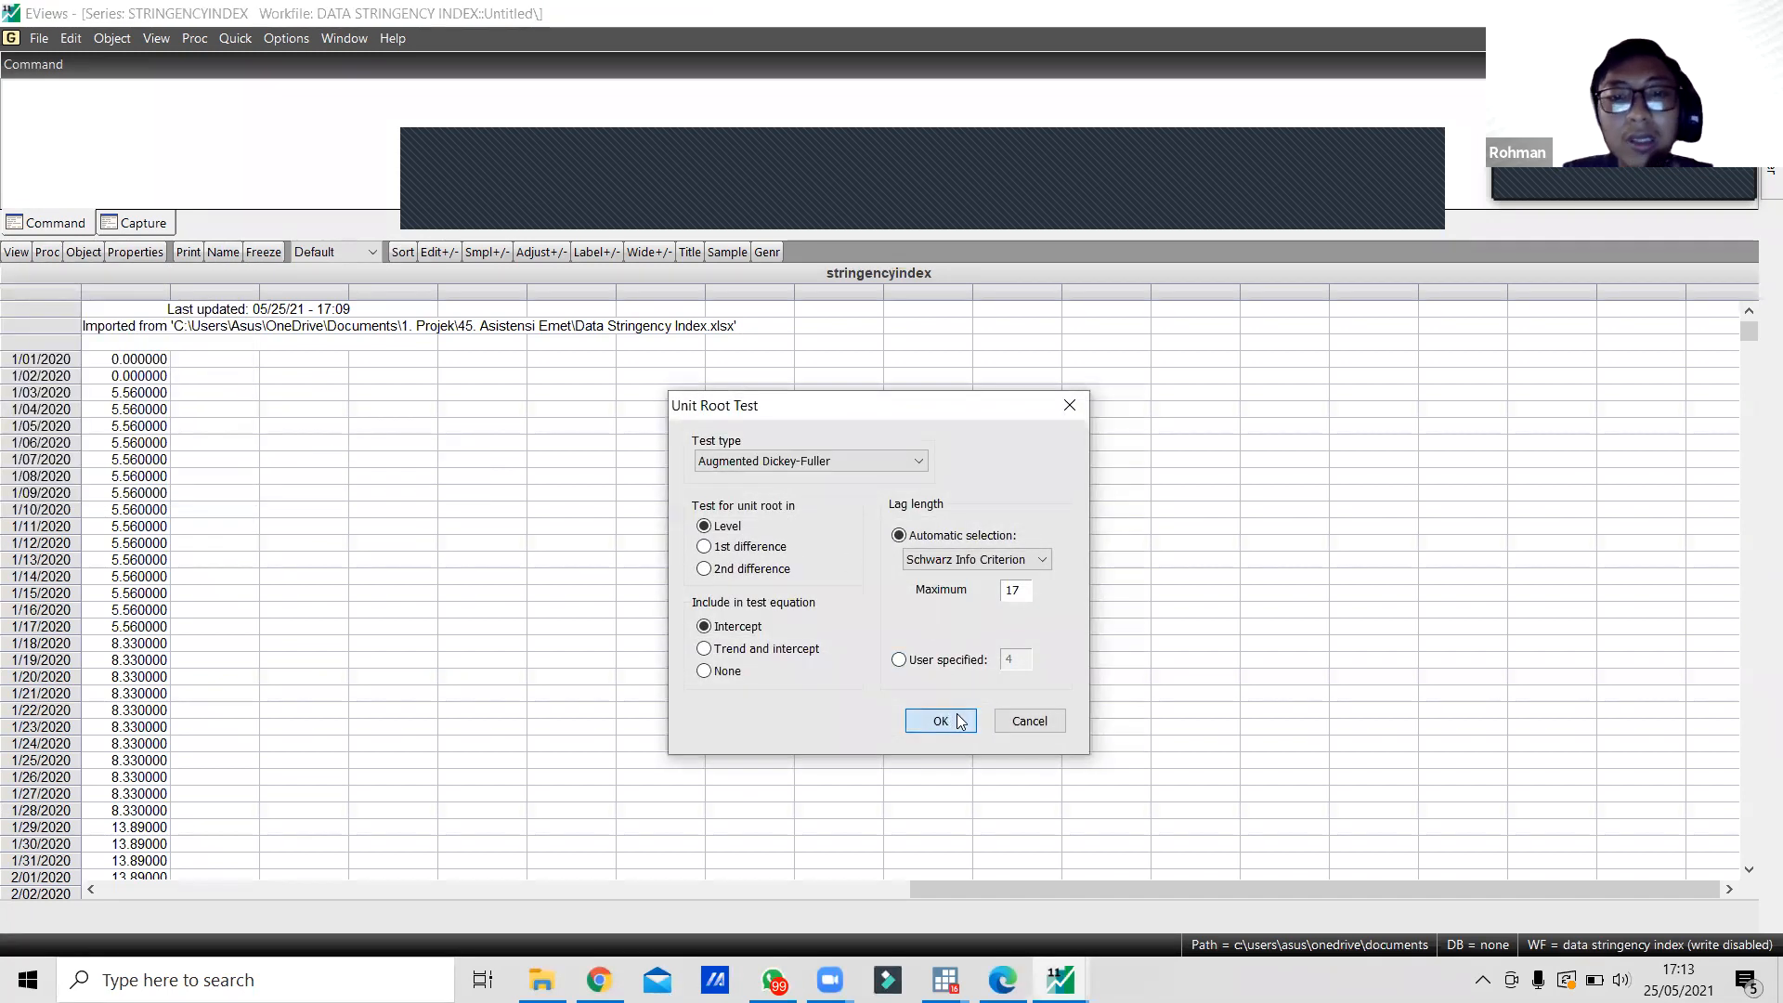
{"action": "left_click", "coordinate": [429, 394]}
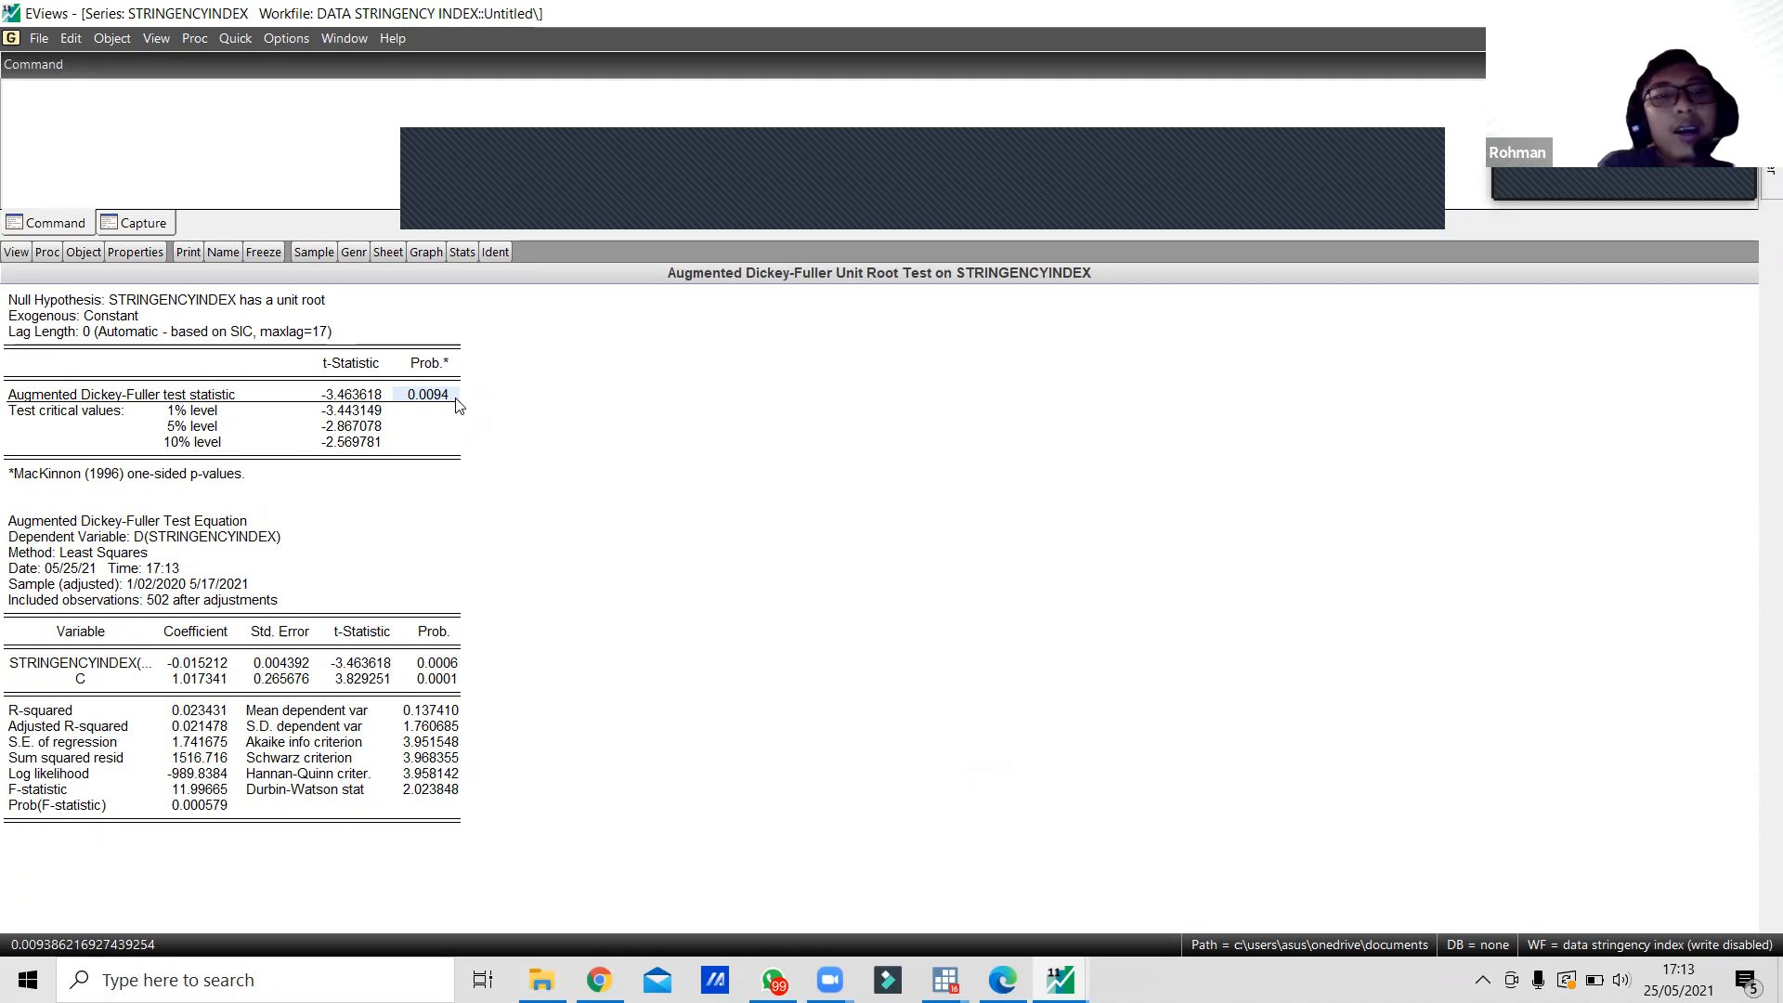
{"action": "left_click", "coordinate": [19, 252]}
{"action": "key", "text": "Escape"}
{"action": "key", "text": "Up"}
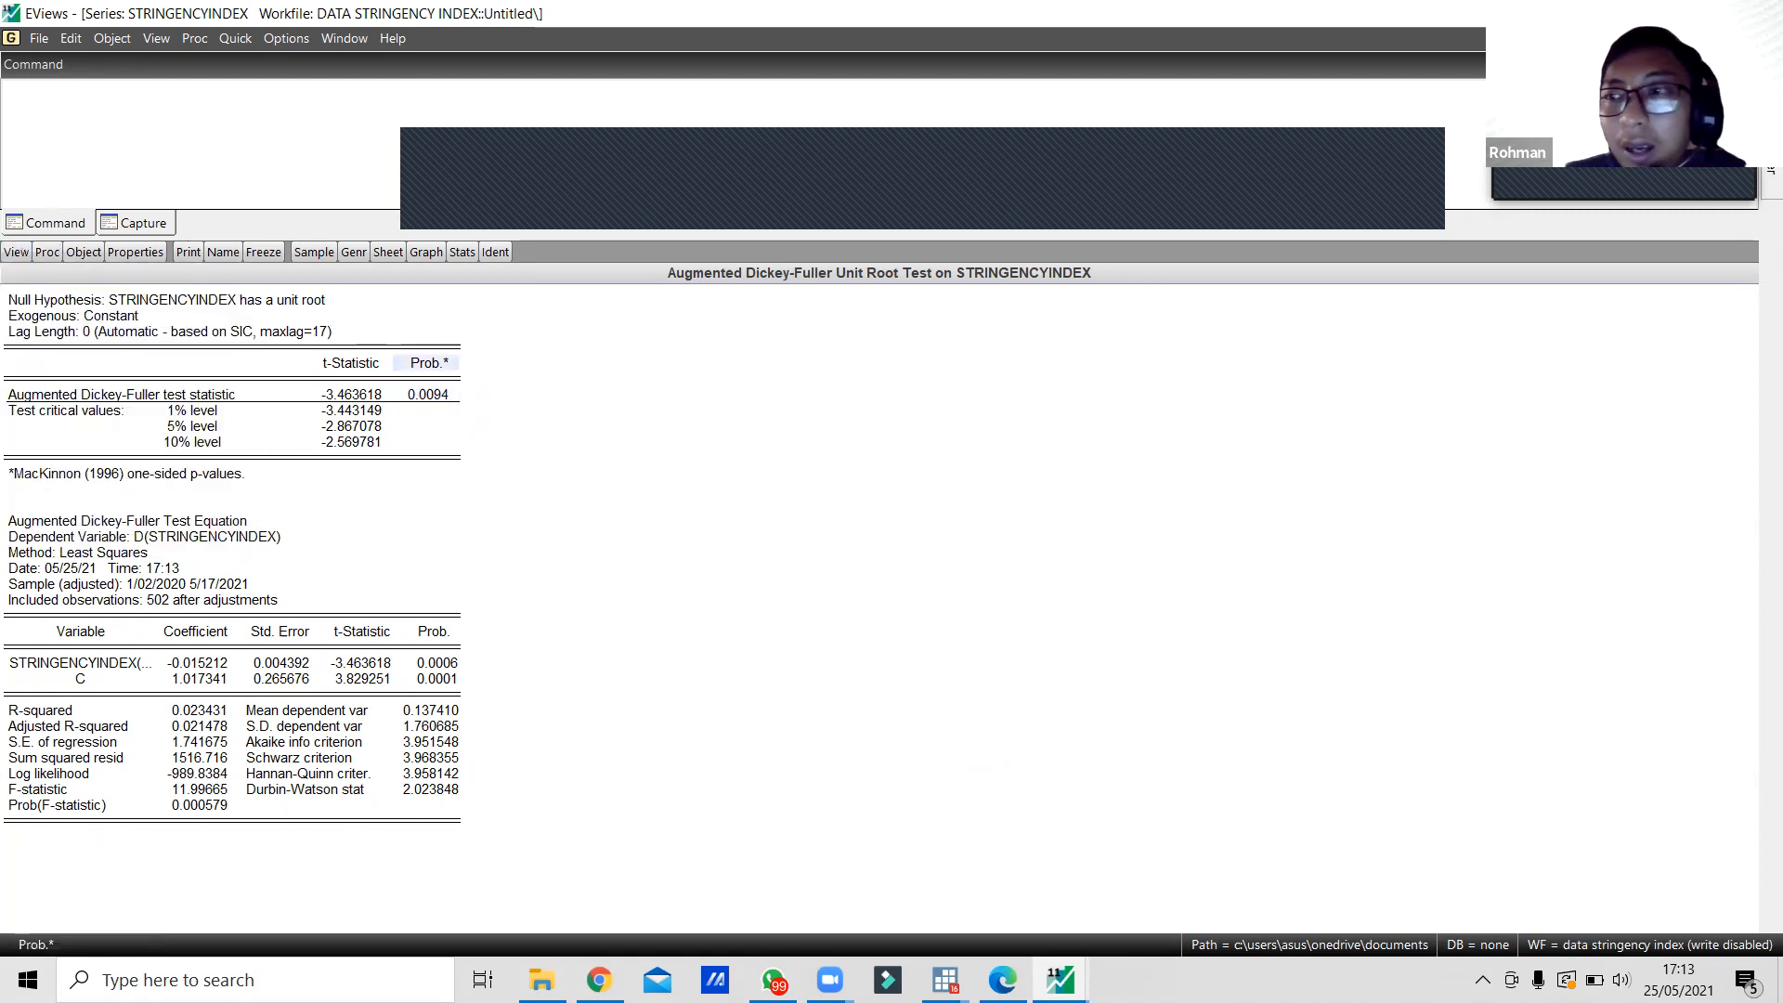
{"action": "key", "text": "ctrl+F4"}
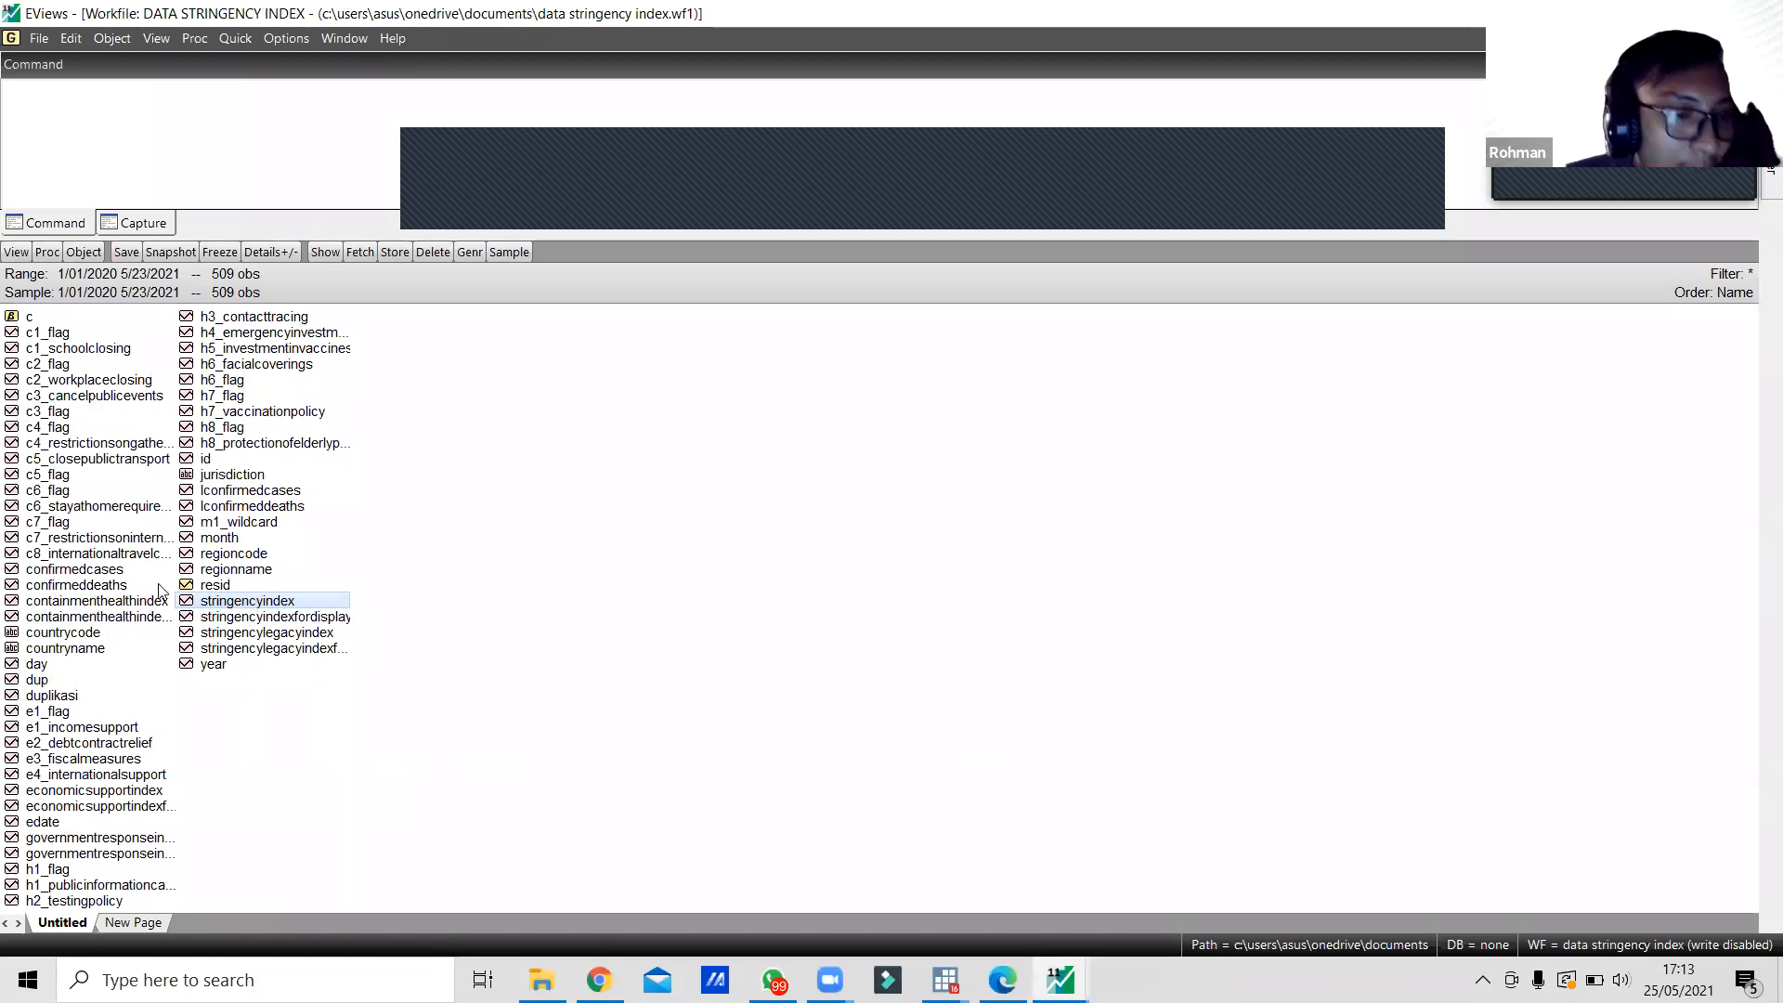
Run the standard Augmented Dickey-Fuller test on containmenthealthindex at level with intercept, check its probability, and close the series.
{"action": "left_click", "coordinate": [89, 604]}
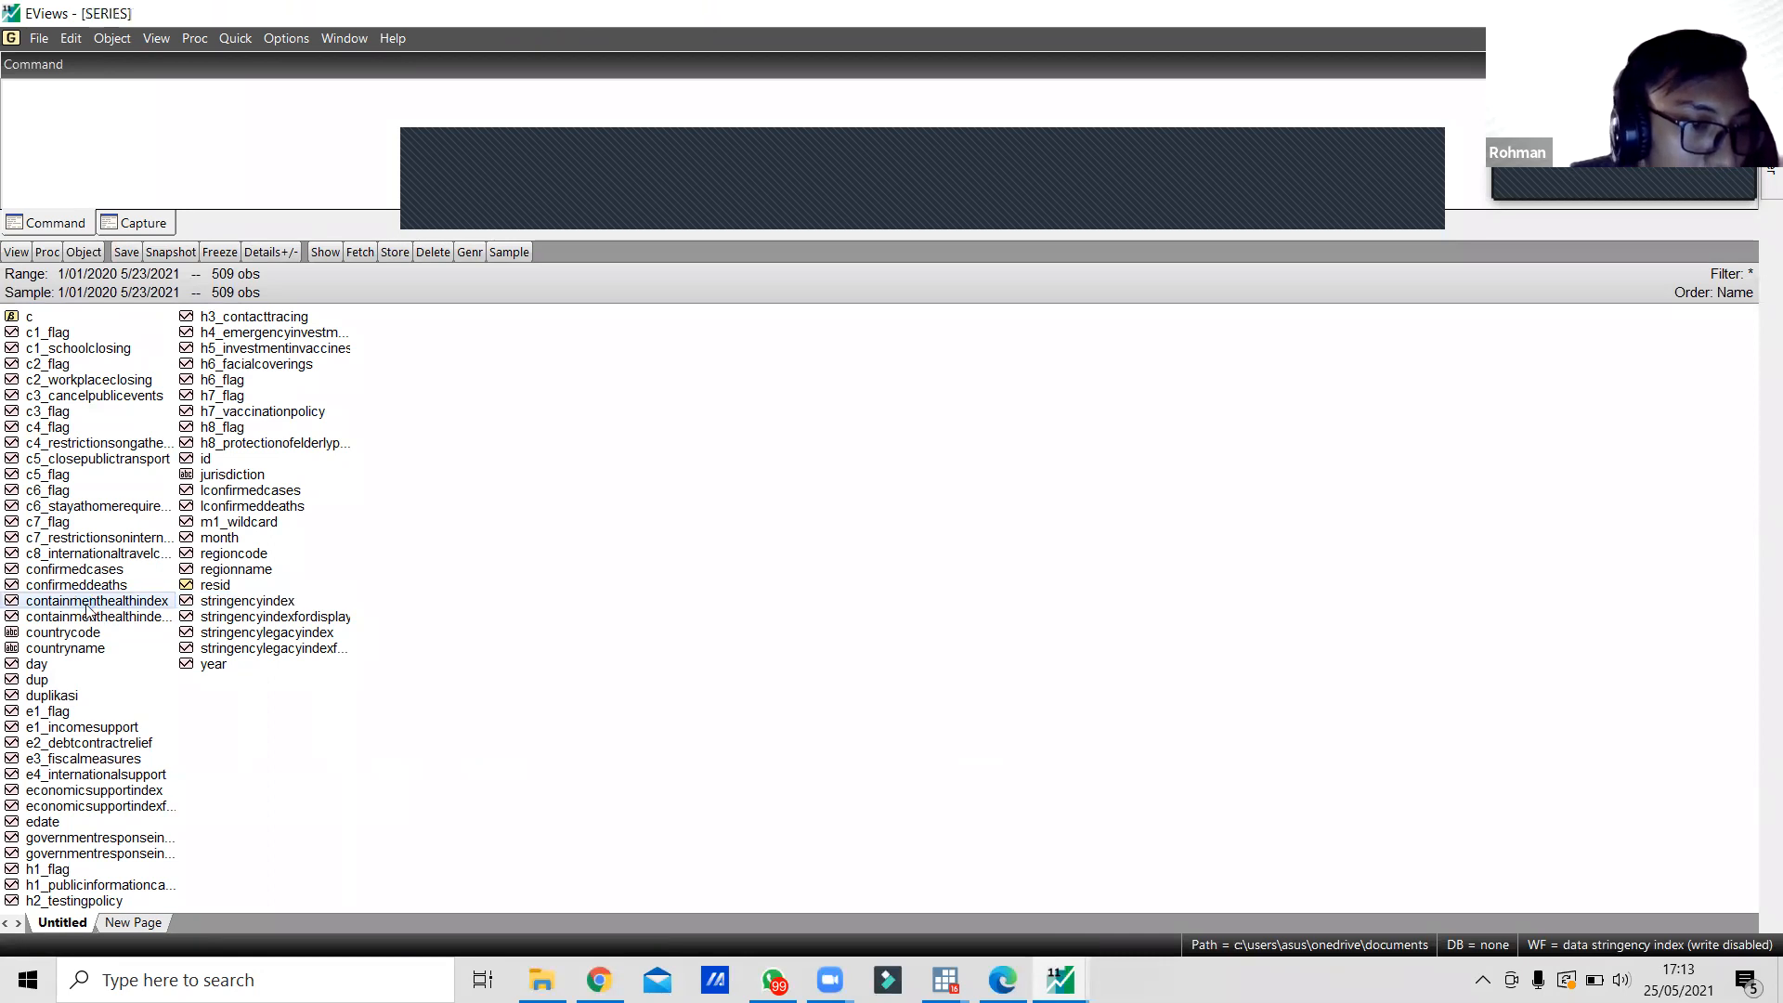
{"action": "double_click", "coordinate": [88, 605]}
{"action": "left_click", "coordinate": [16, 251]}
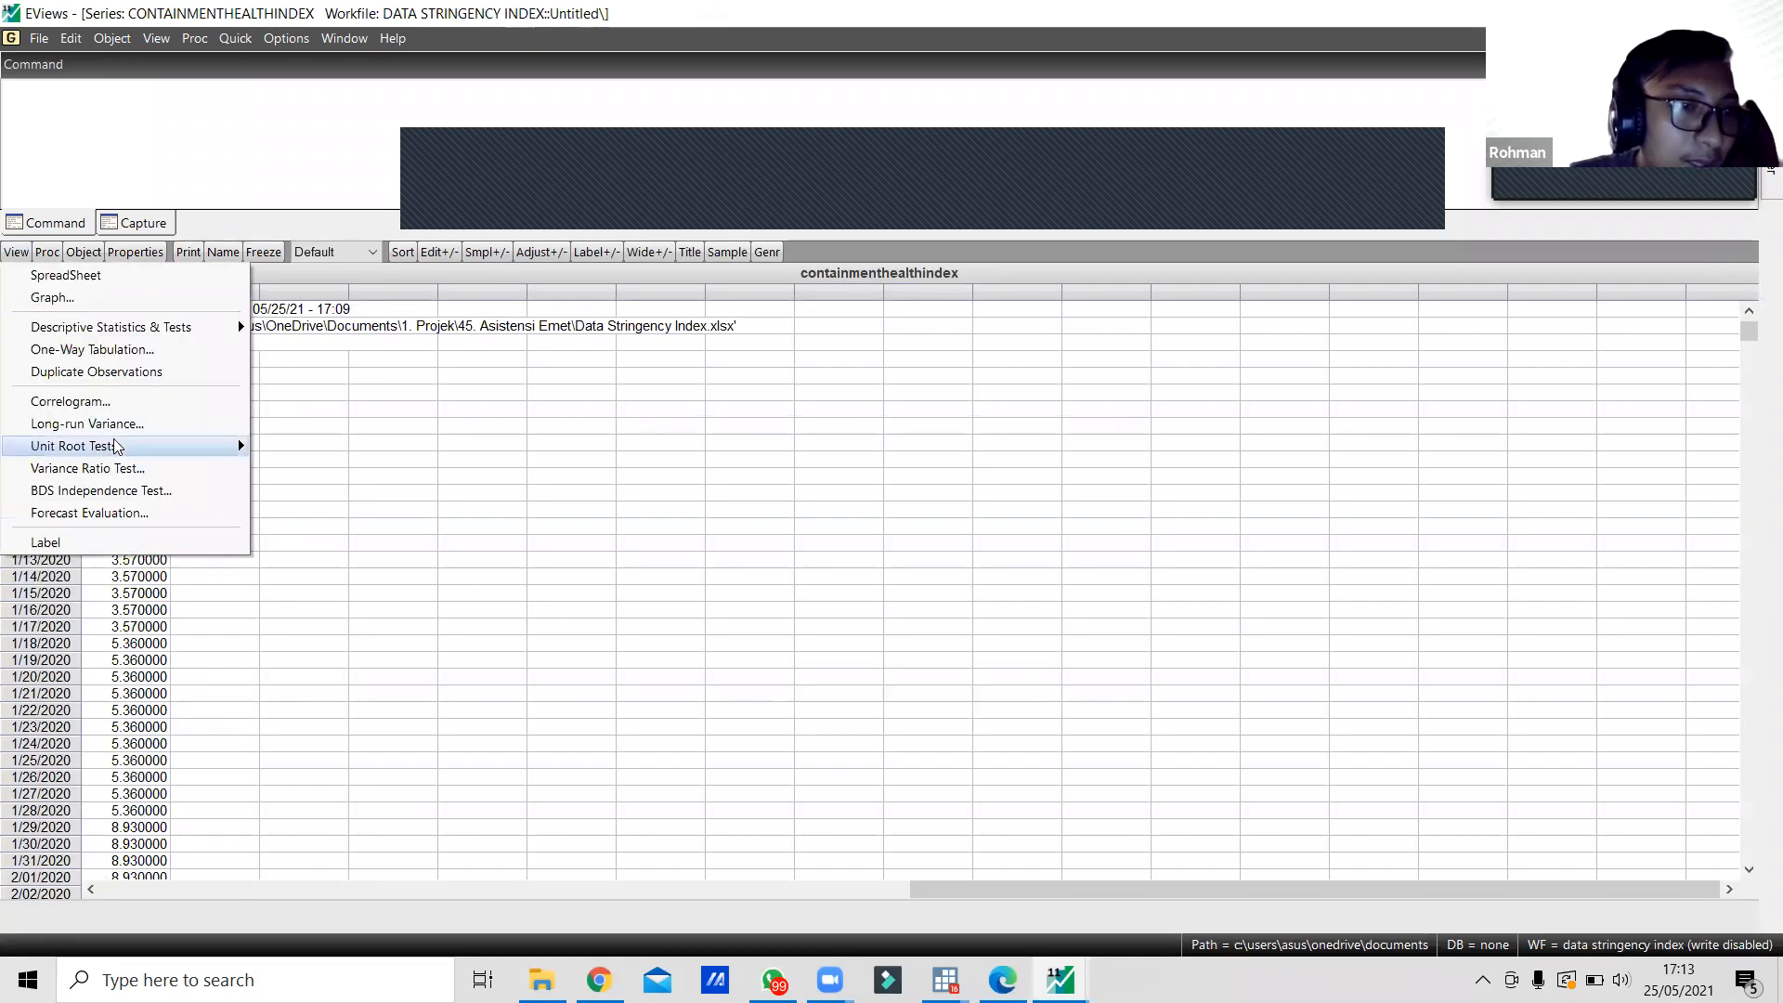
{"action": "mouse_move", "coordinate": [139, 446]}
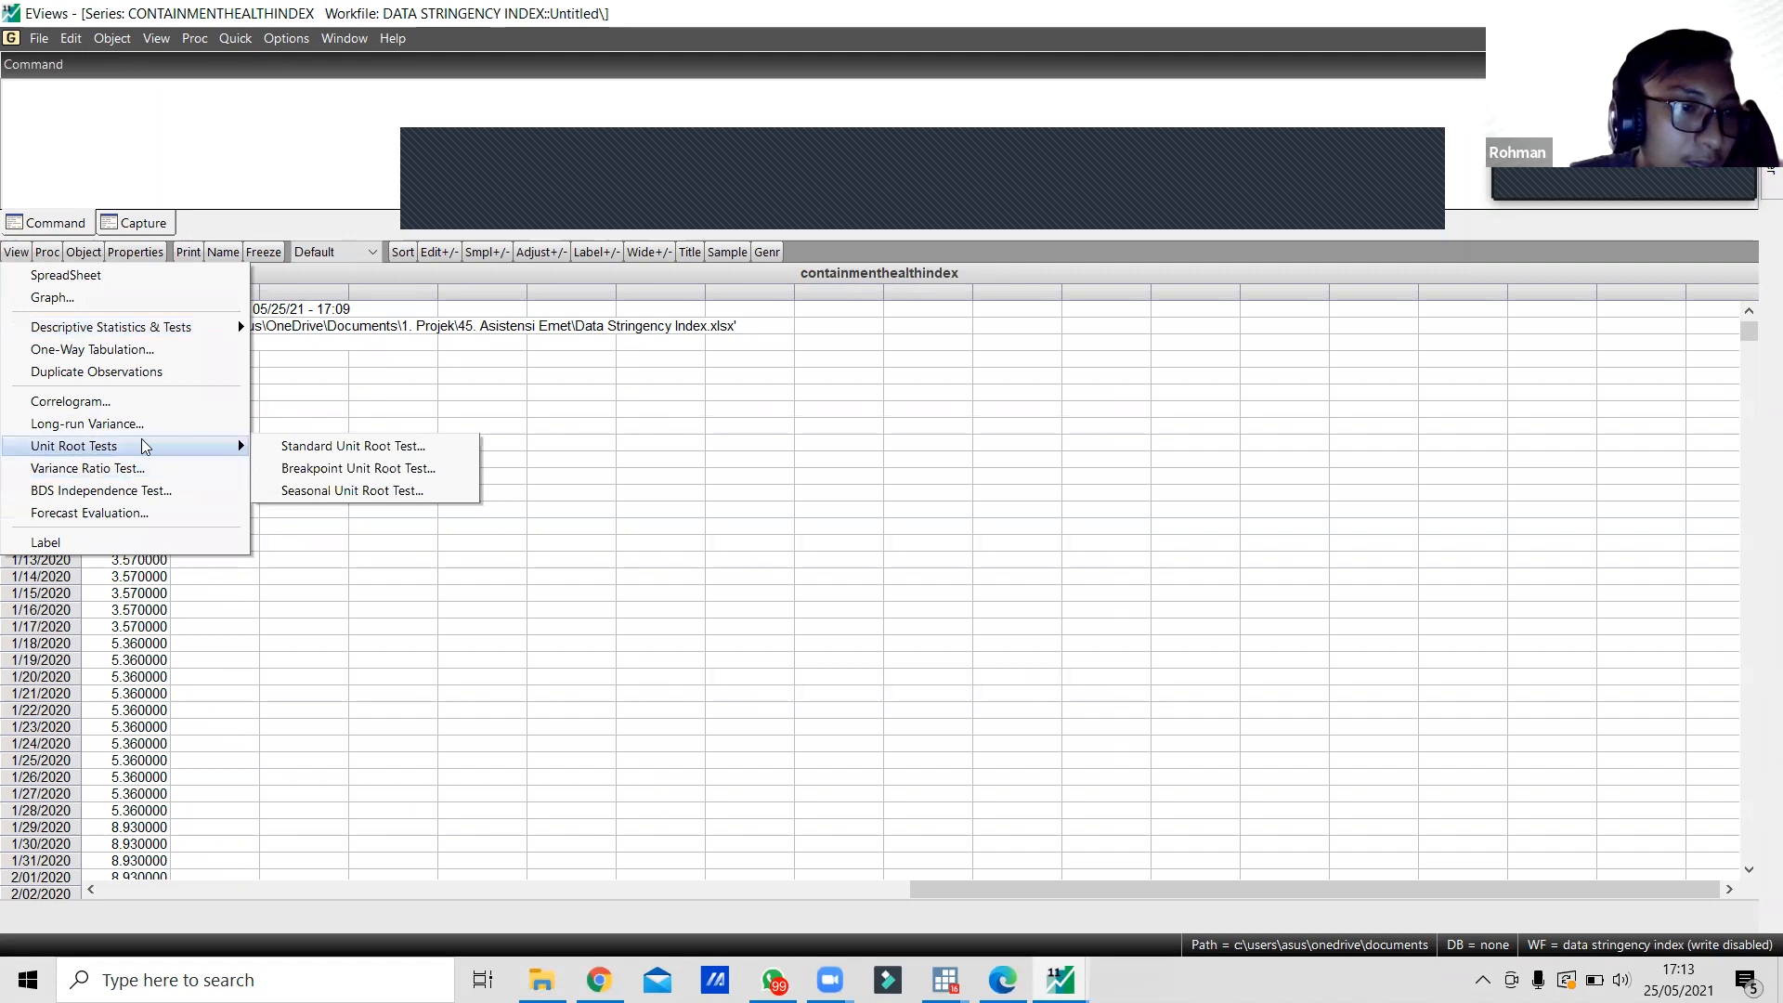
{"action": "left_click", "coordinate": [285, 450]}
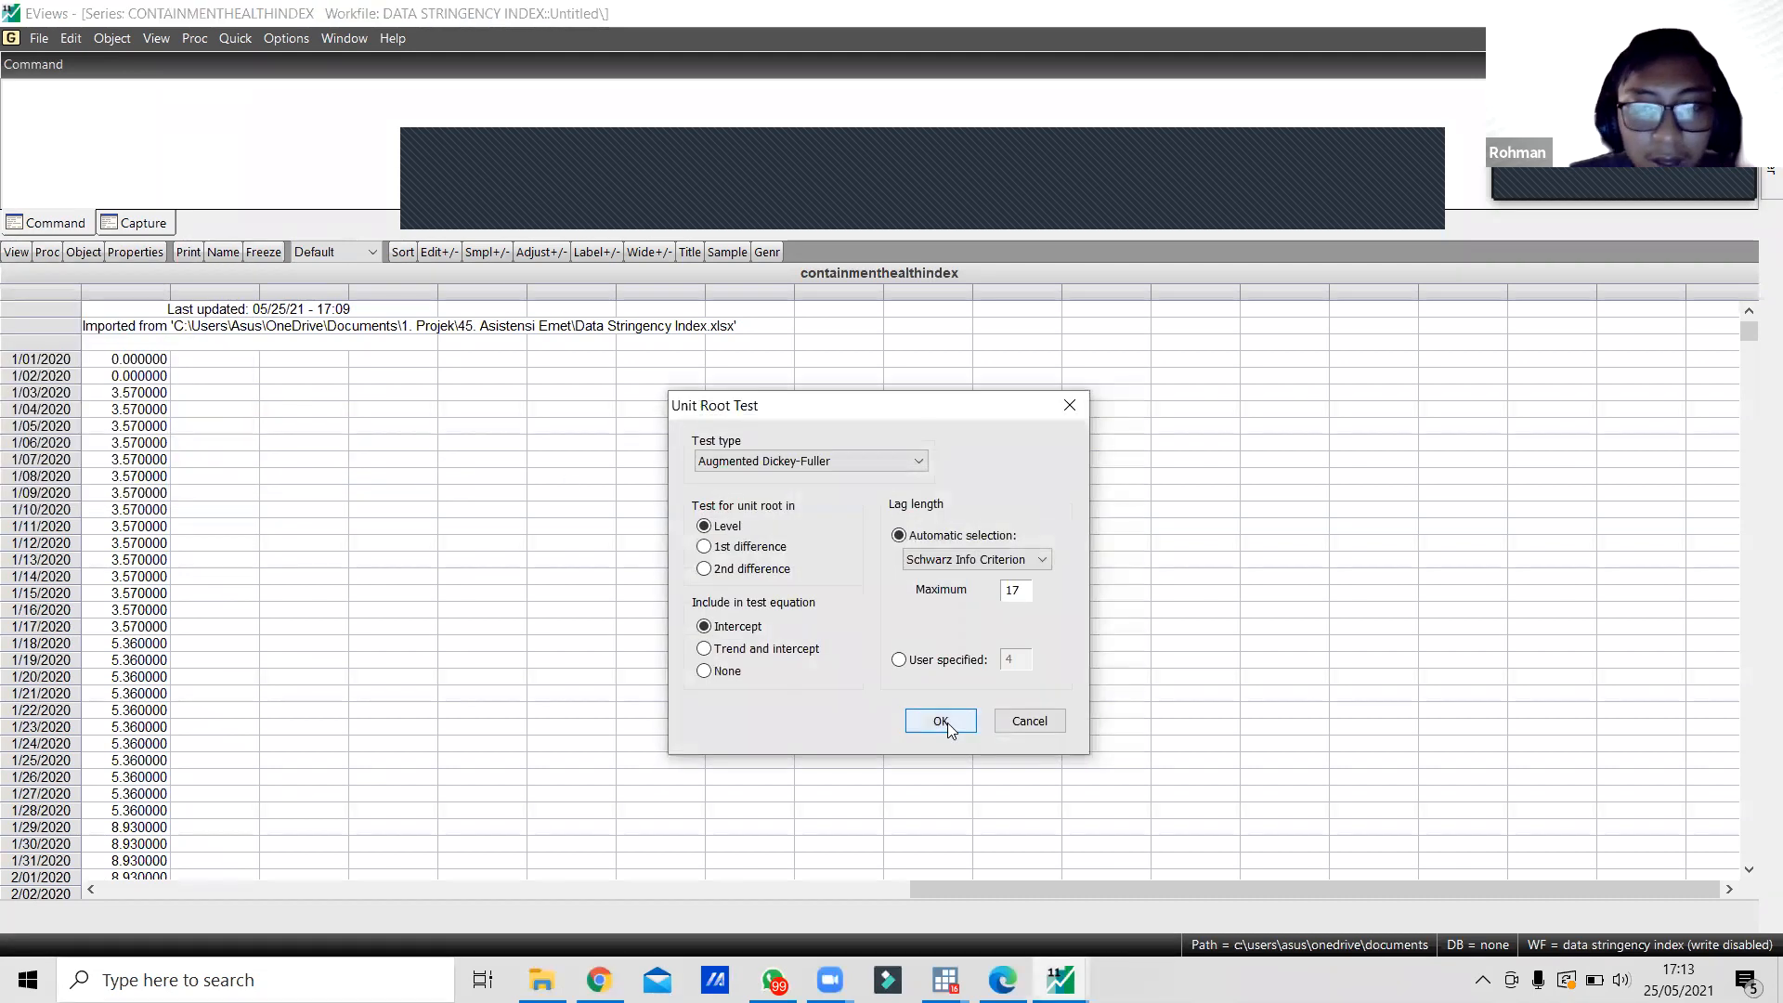
{"action": "left_click", "coordinate": [940, 720]}
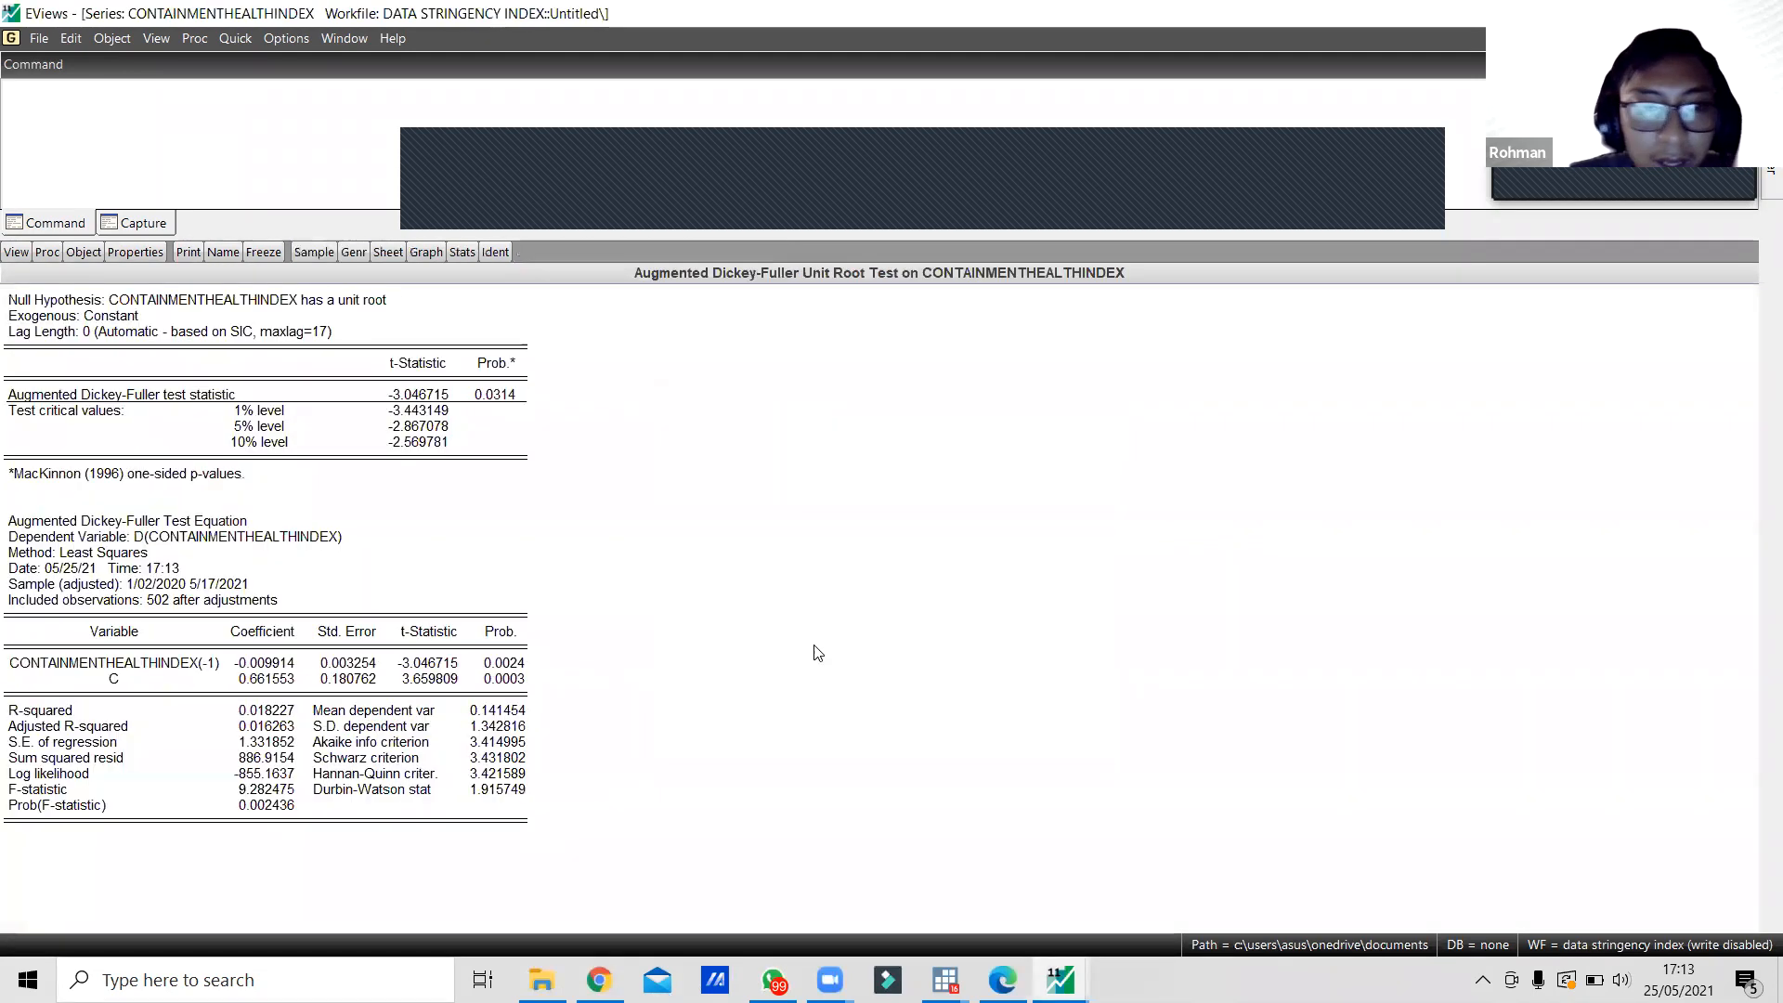
{"action": "left_click", "coordinate": [478, 394]}
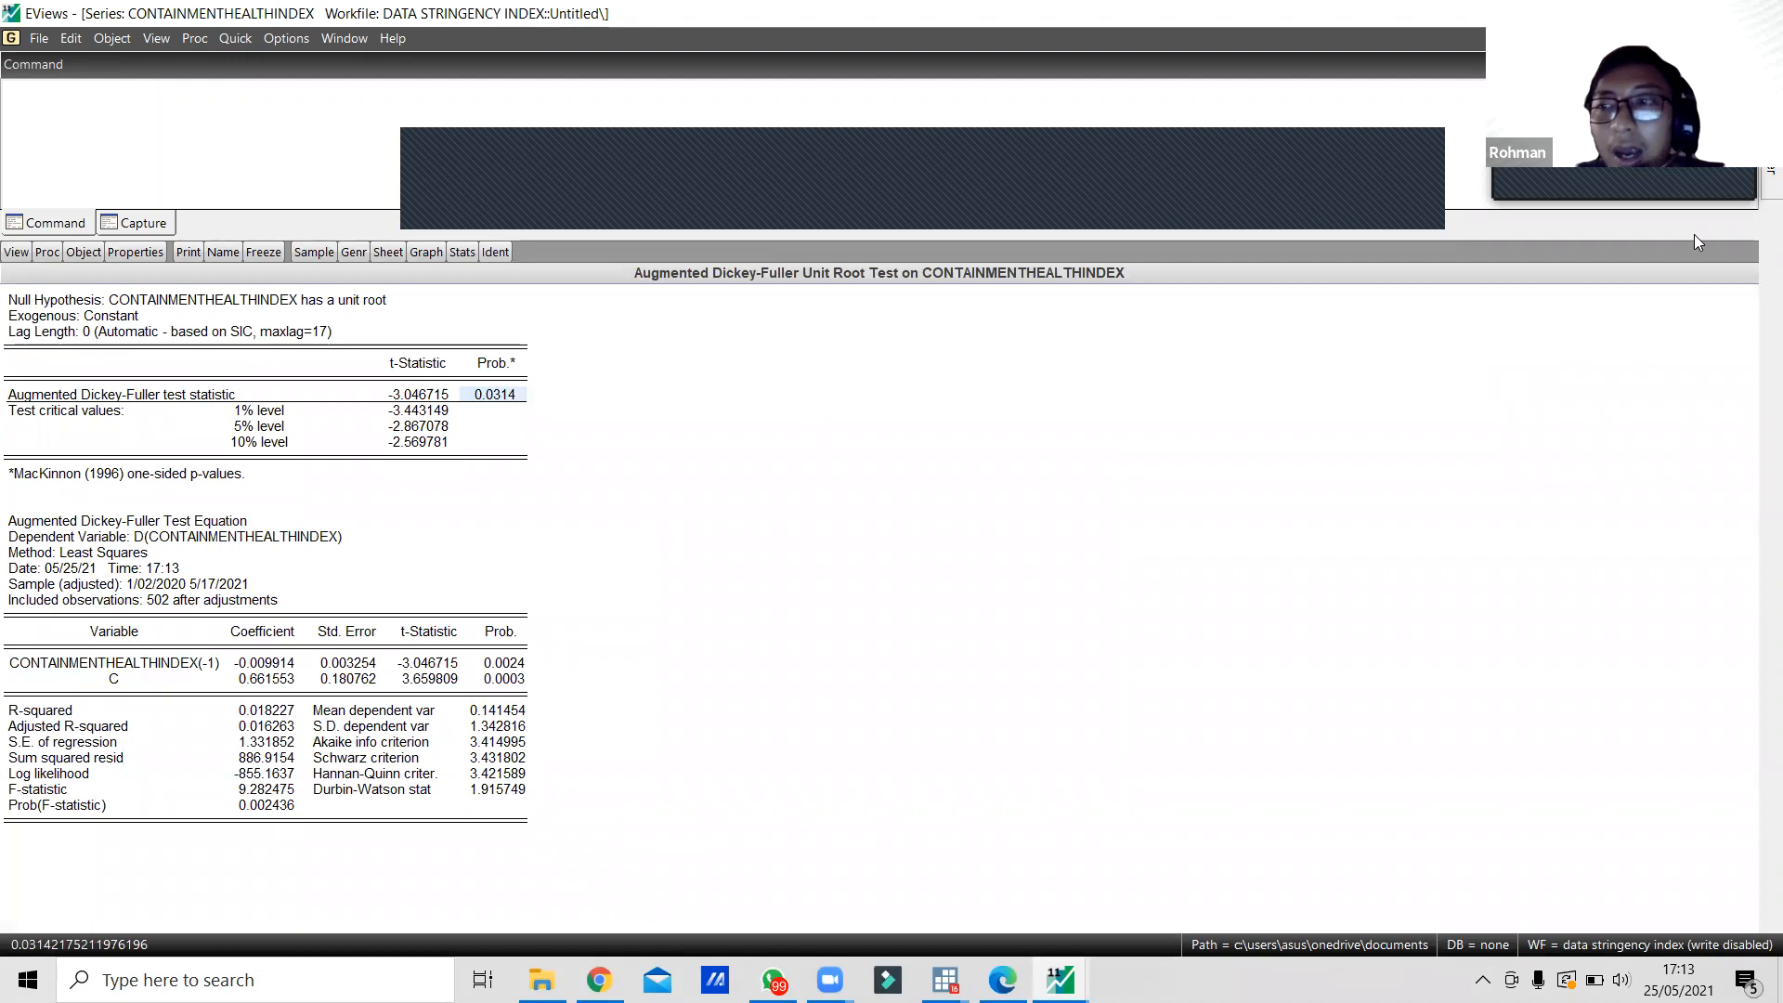
{"action": "left_click", "coordinate": [1767, 38]}
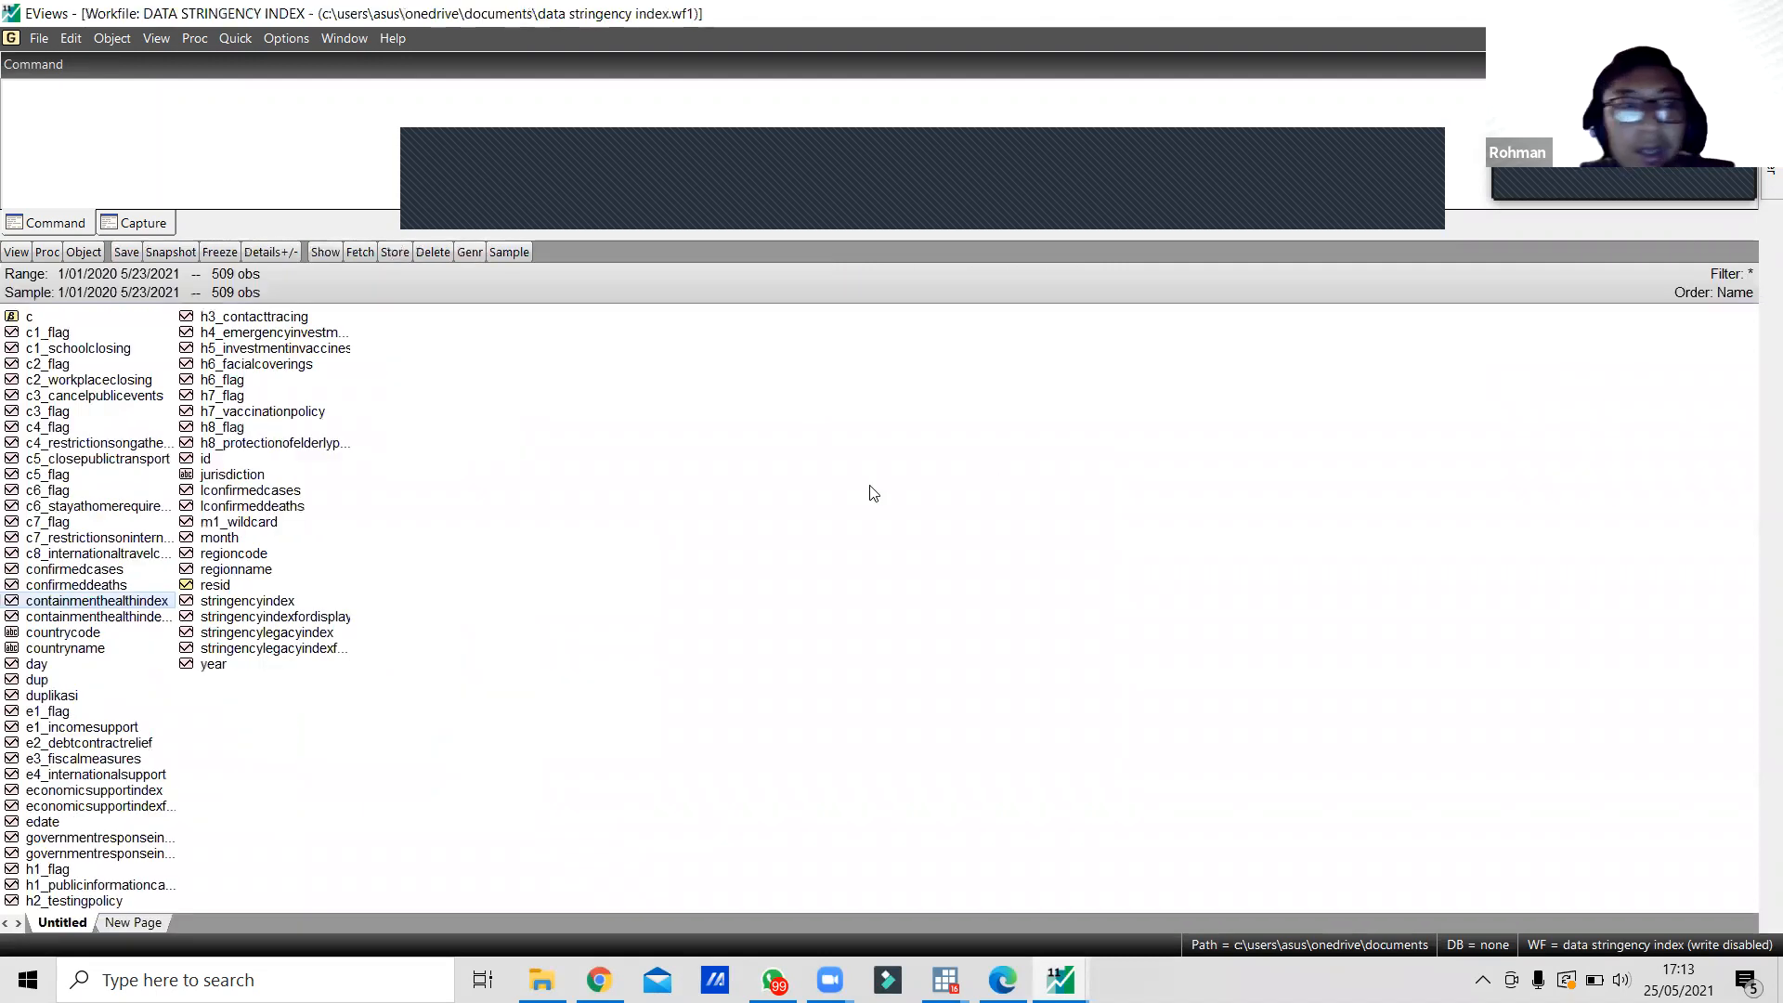
Open economicsupportindex and run a standard Augmented Dickey-Fuller test at level with intercept and Schwarz lag selection, maximum 17.
{"action": "left_click", "coordinate": [217, 495]}
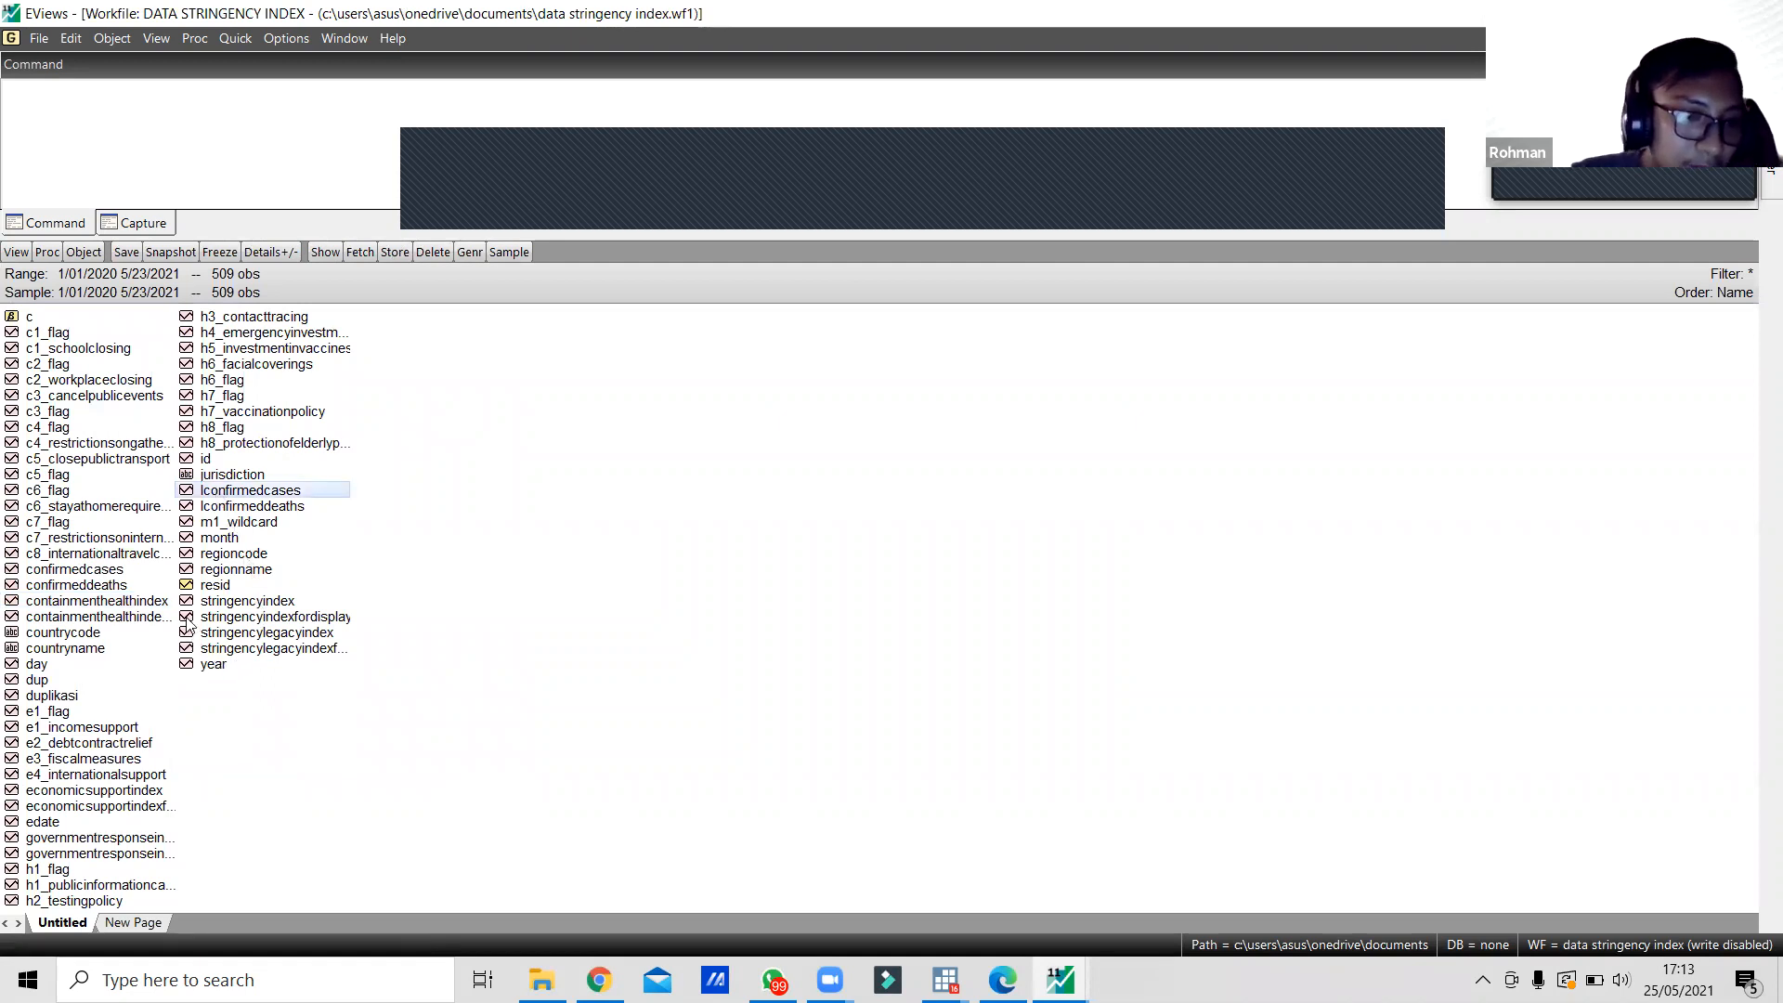
{"action": "left_click", "coordinate": [215, 601]}
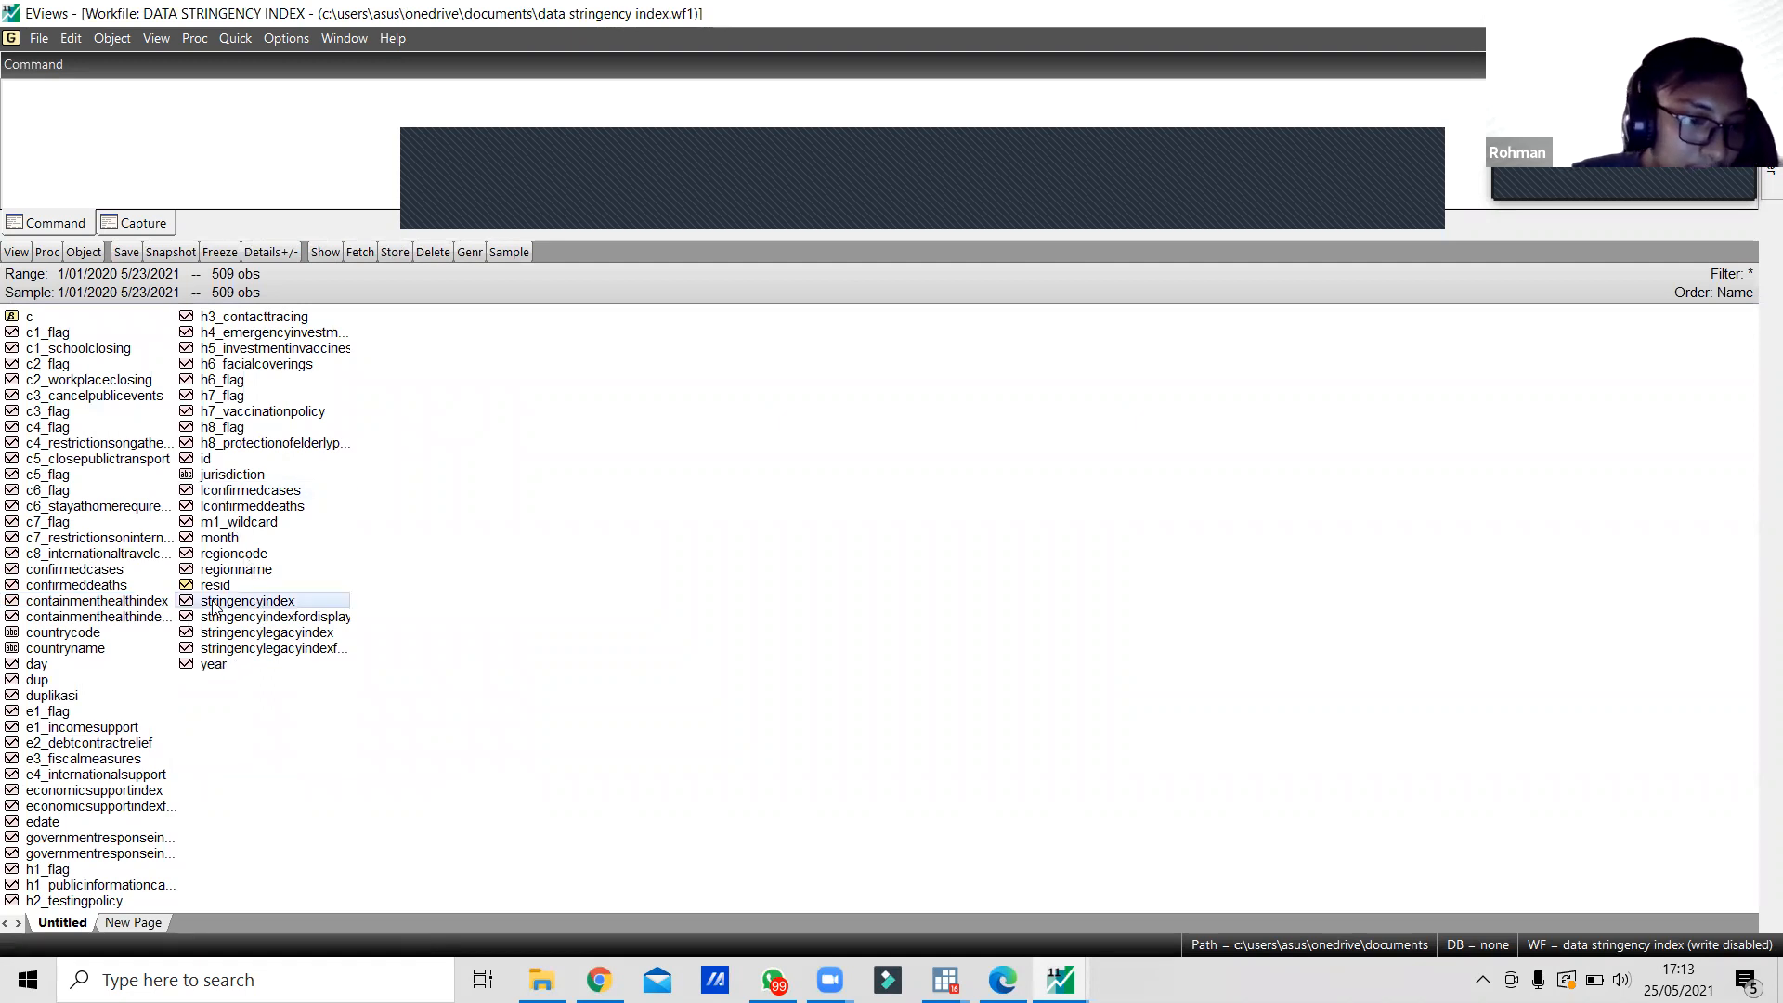
{"action": "double_click", "coordinate": [97, 792]}
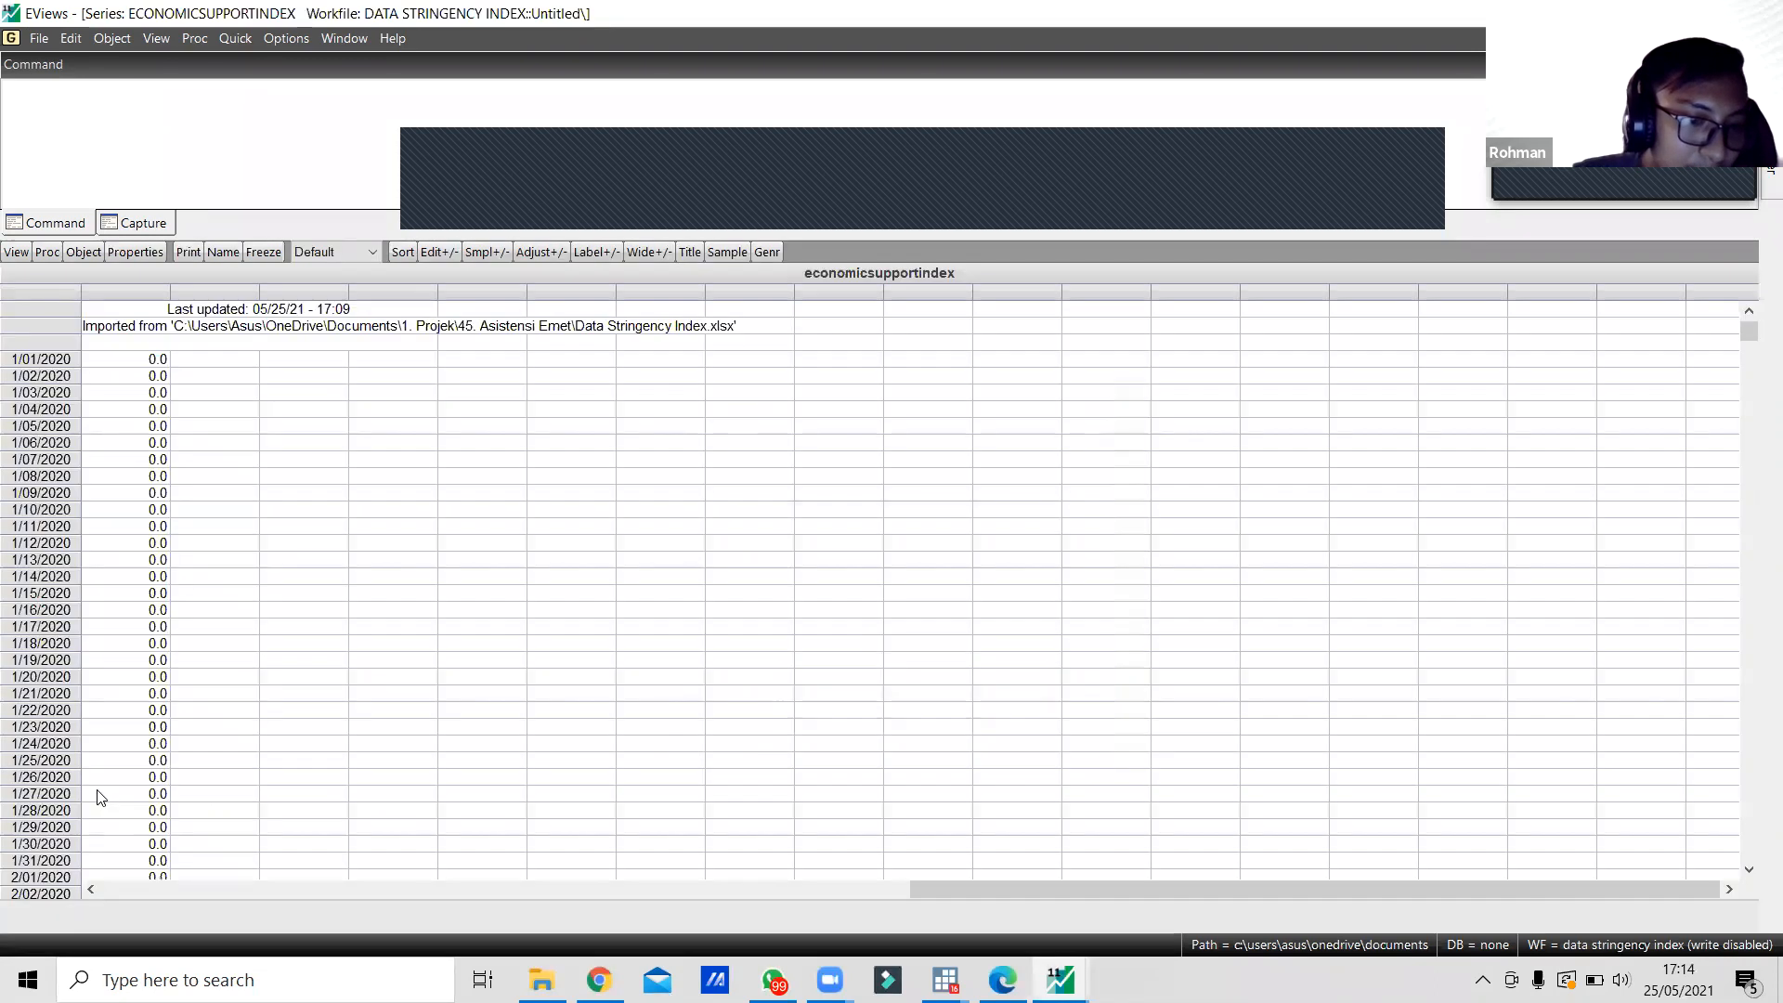
{"action": "left_click", "coordinate": [6, 254]}
{"action": "mouse_move", "coordinate": [139, 446]}
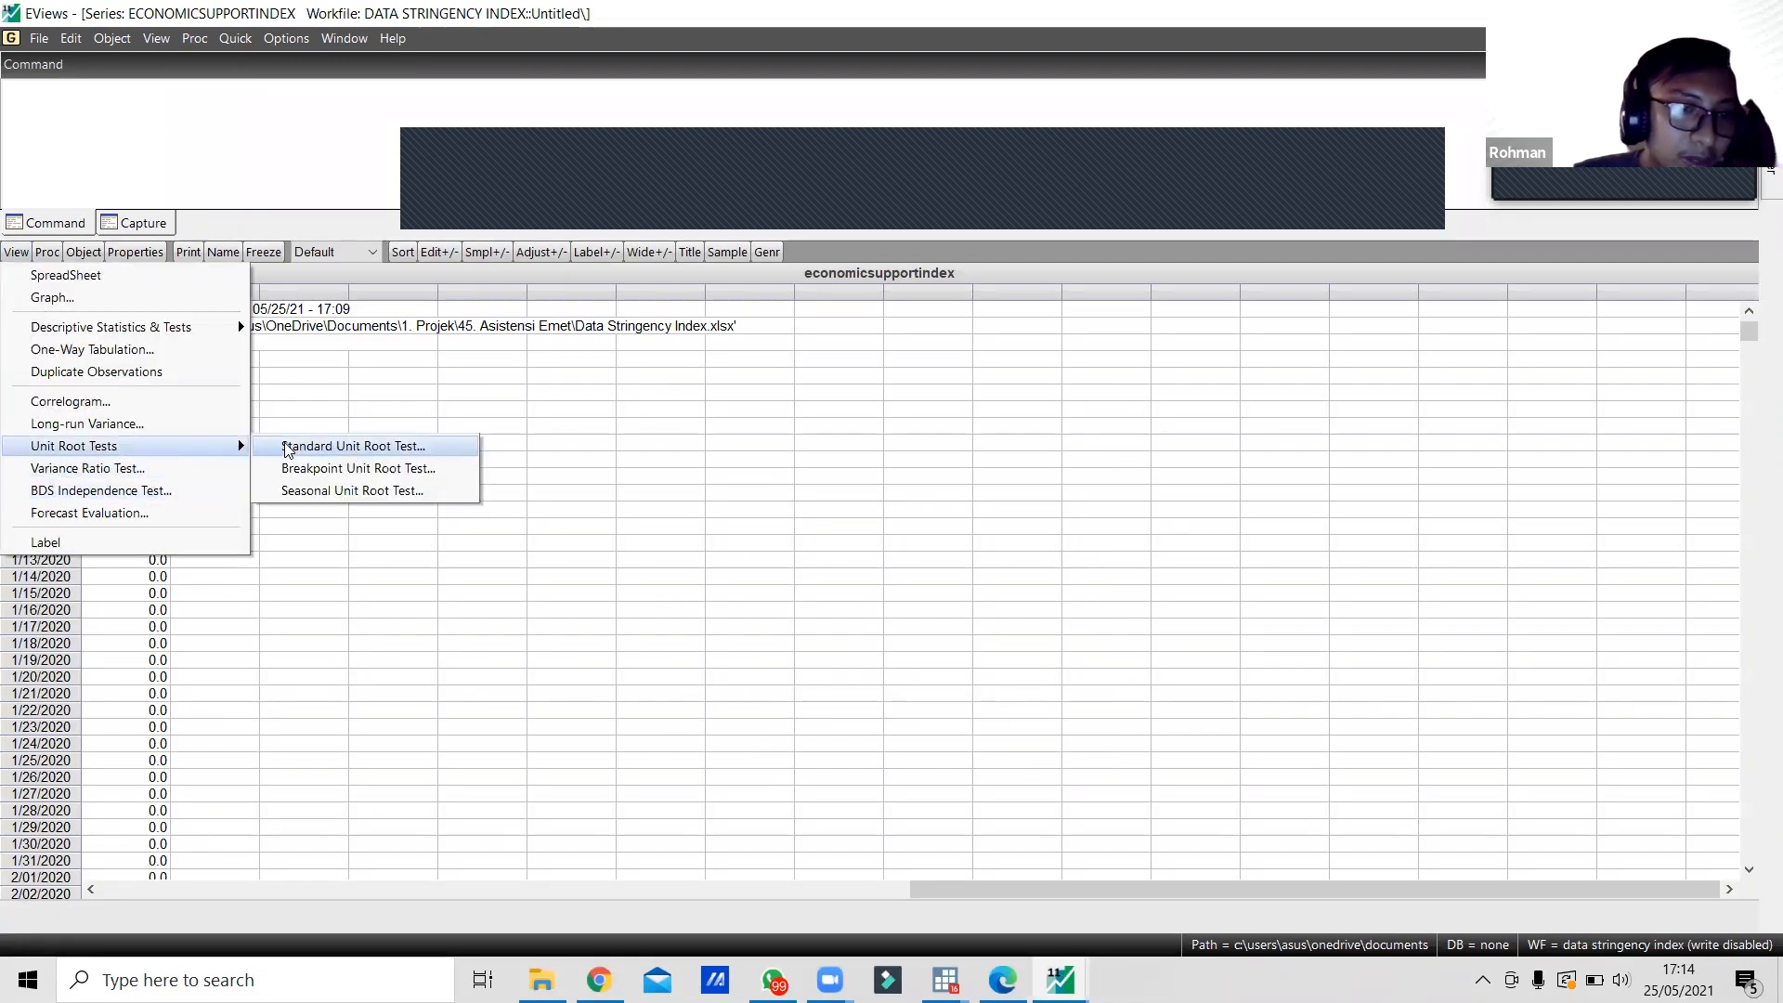
{"action": "left_click", "coordinate": [353, 446]}
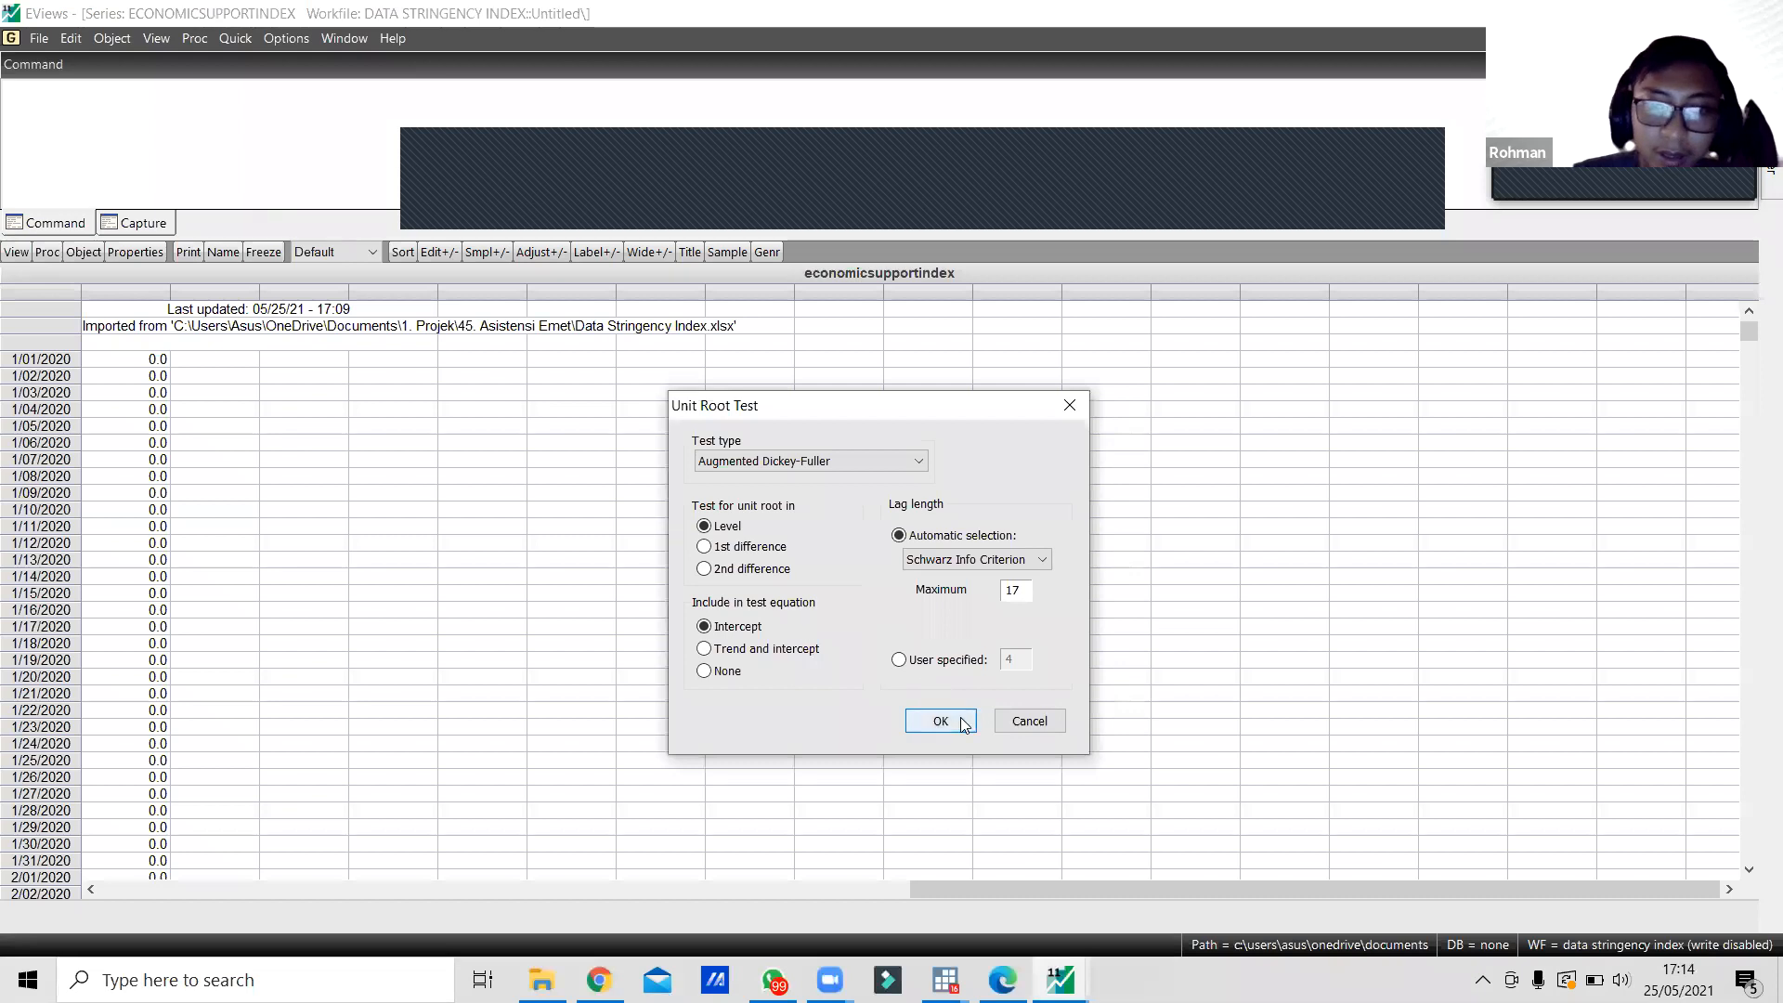
{"action": "left_click", "coordinate": [940, 721]}
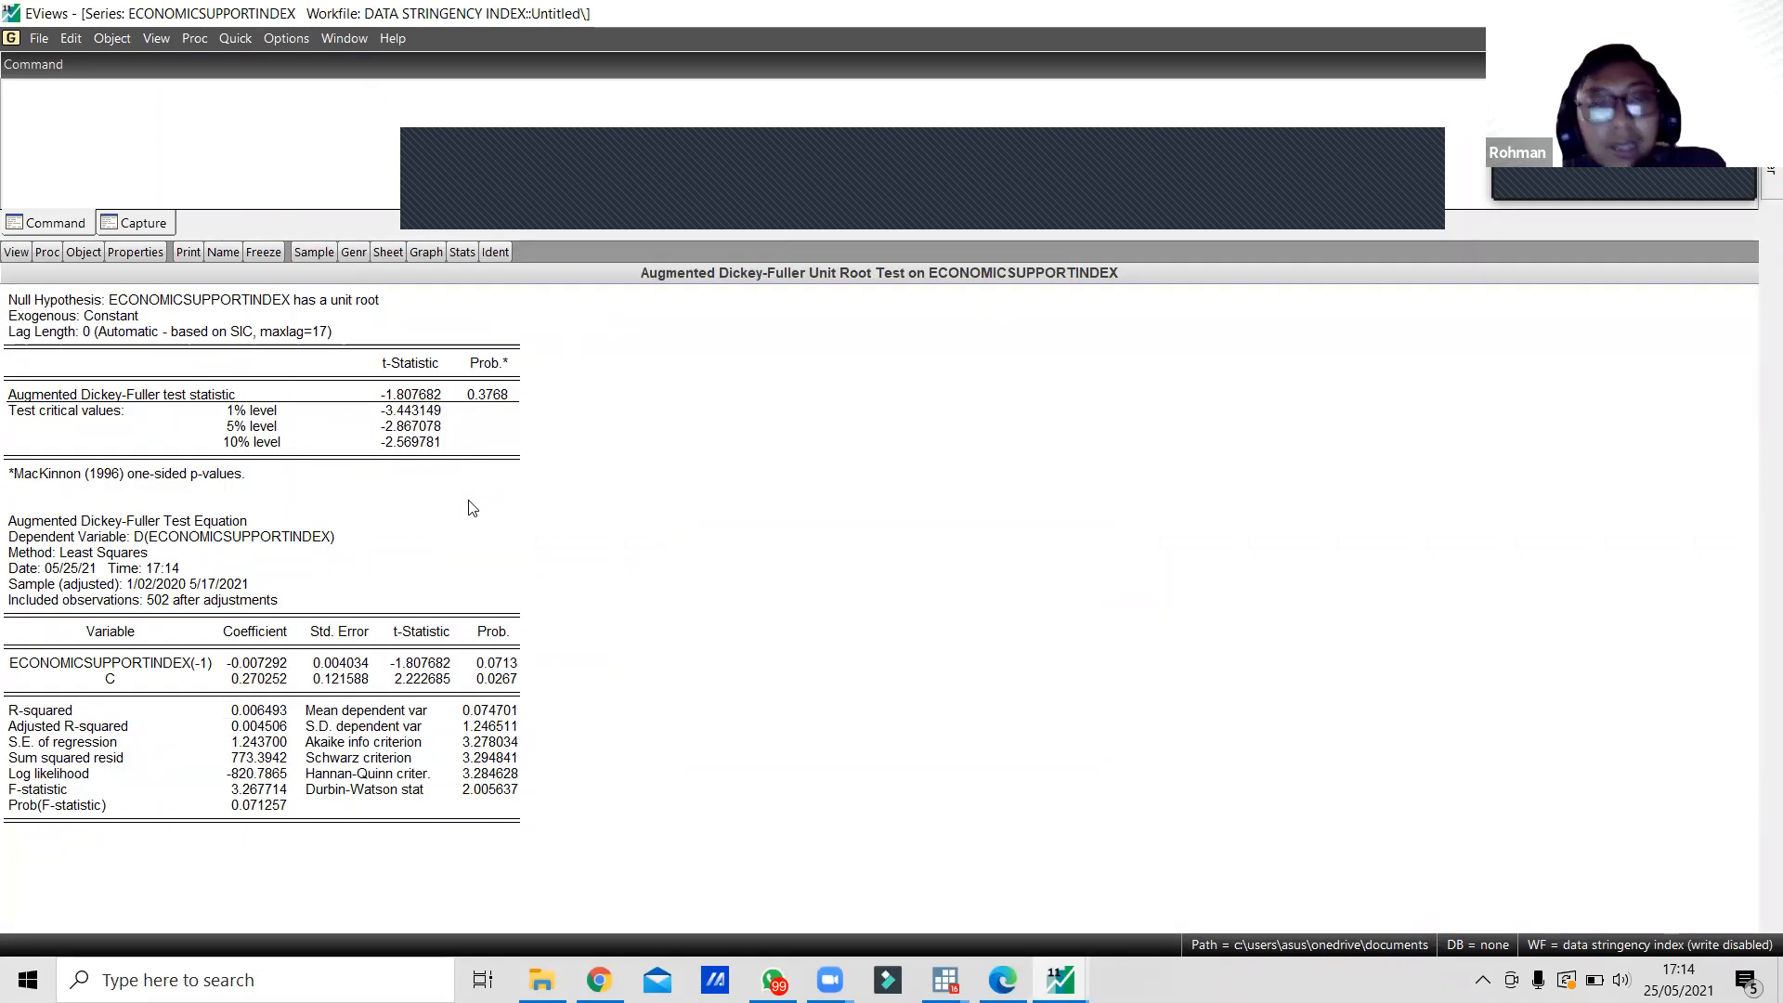
Begin a command with the keyword series and look through the suggested workfile series names.
{"action": "left_click", "coordinate": [15, 253]}
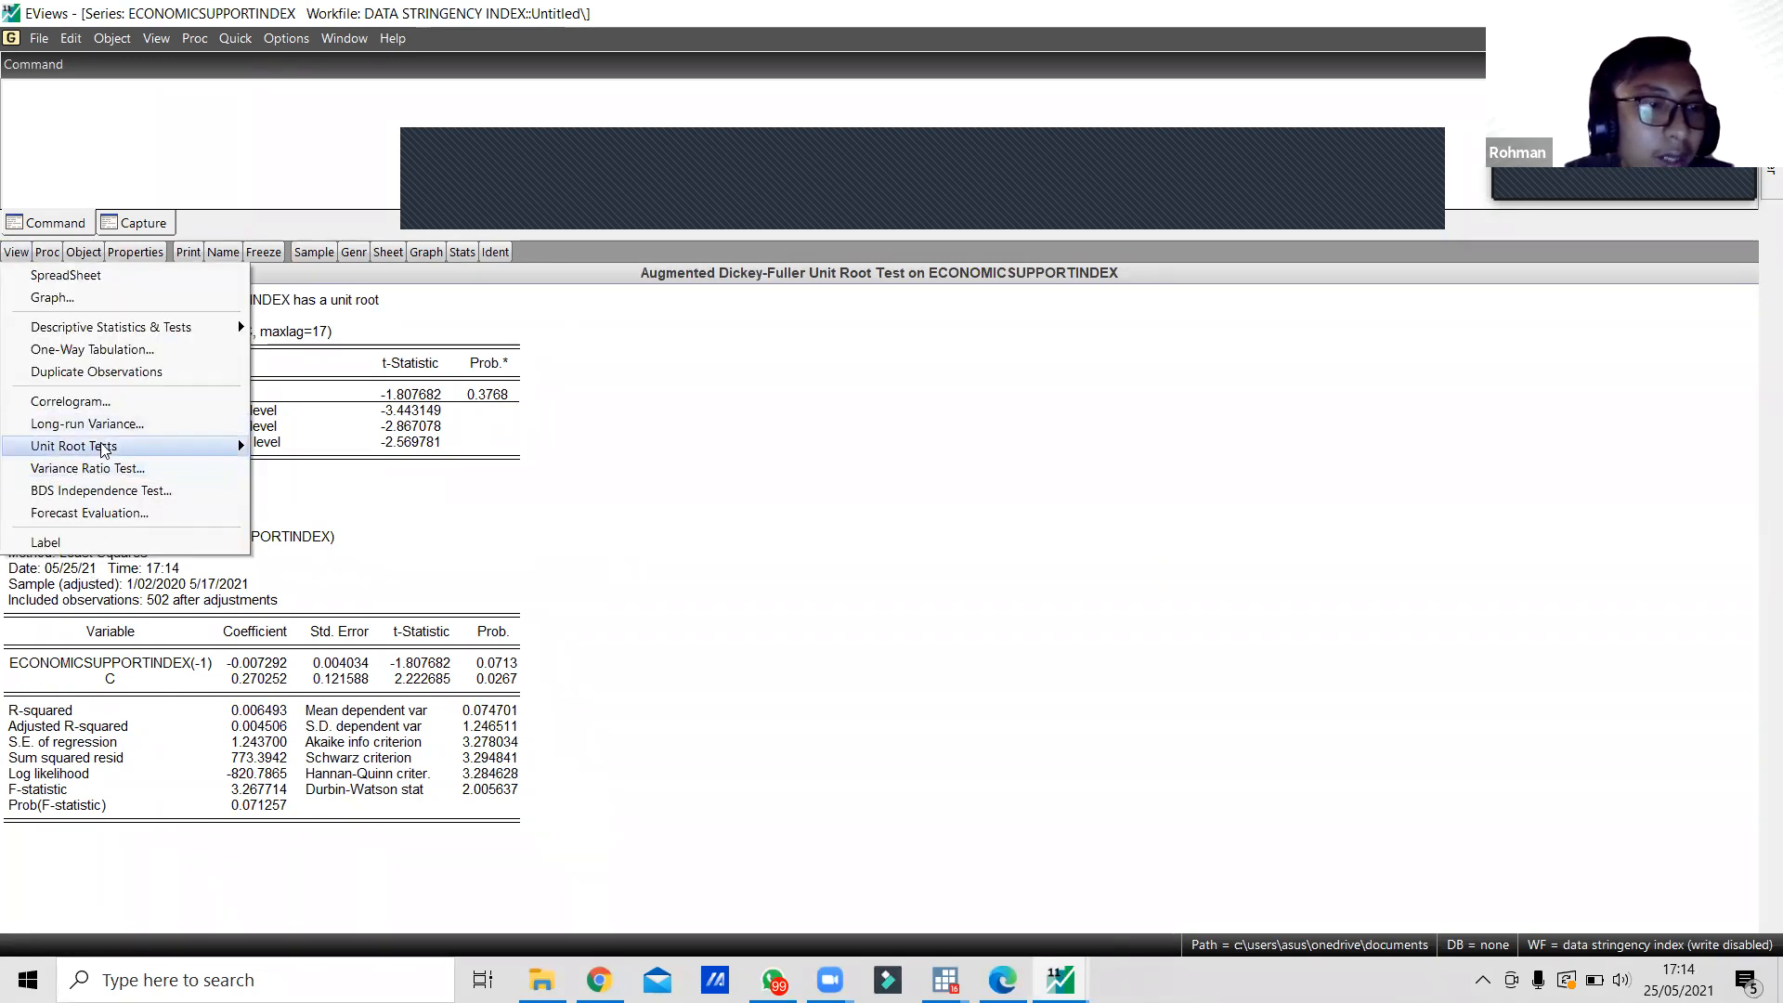
{"action": "left_click", "coordinate": [169, 143]}
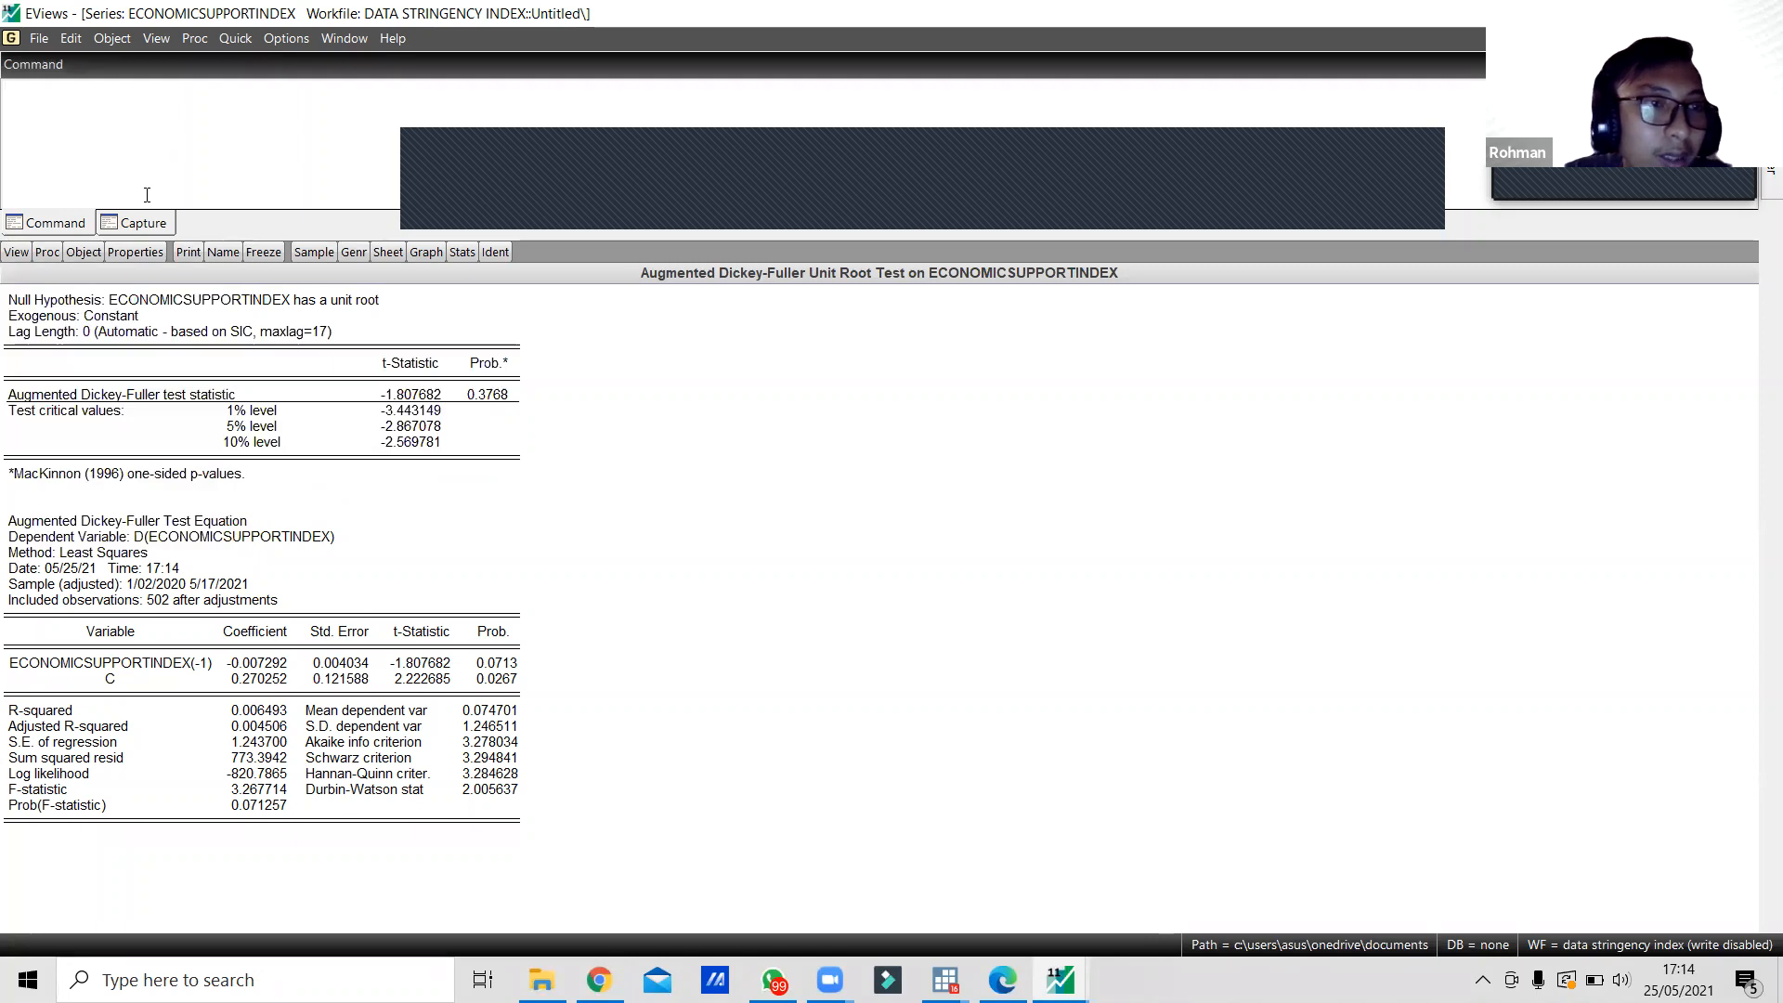
{"action": "type", "text": "series"}
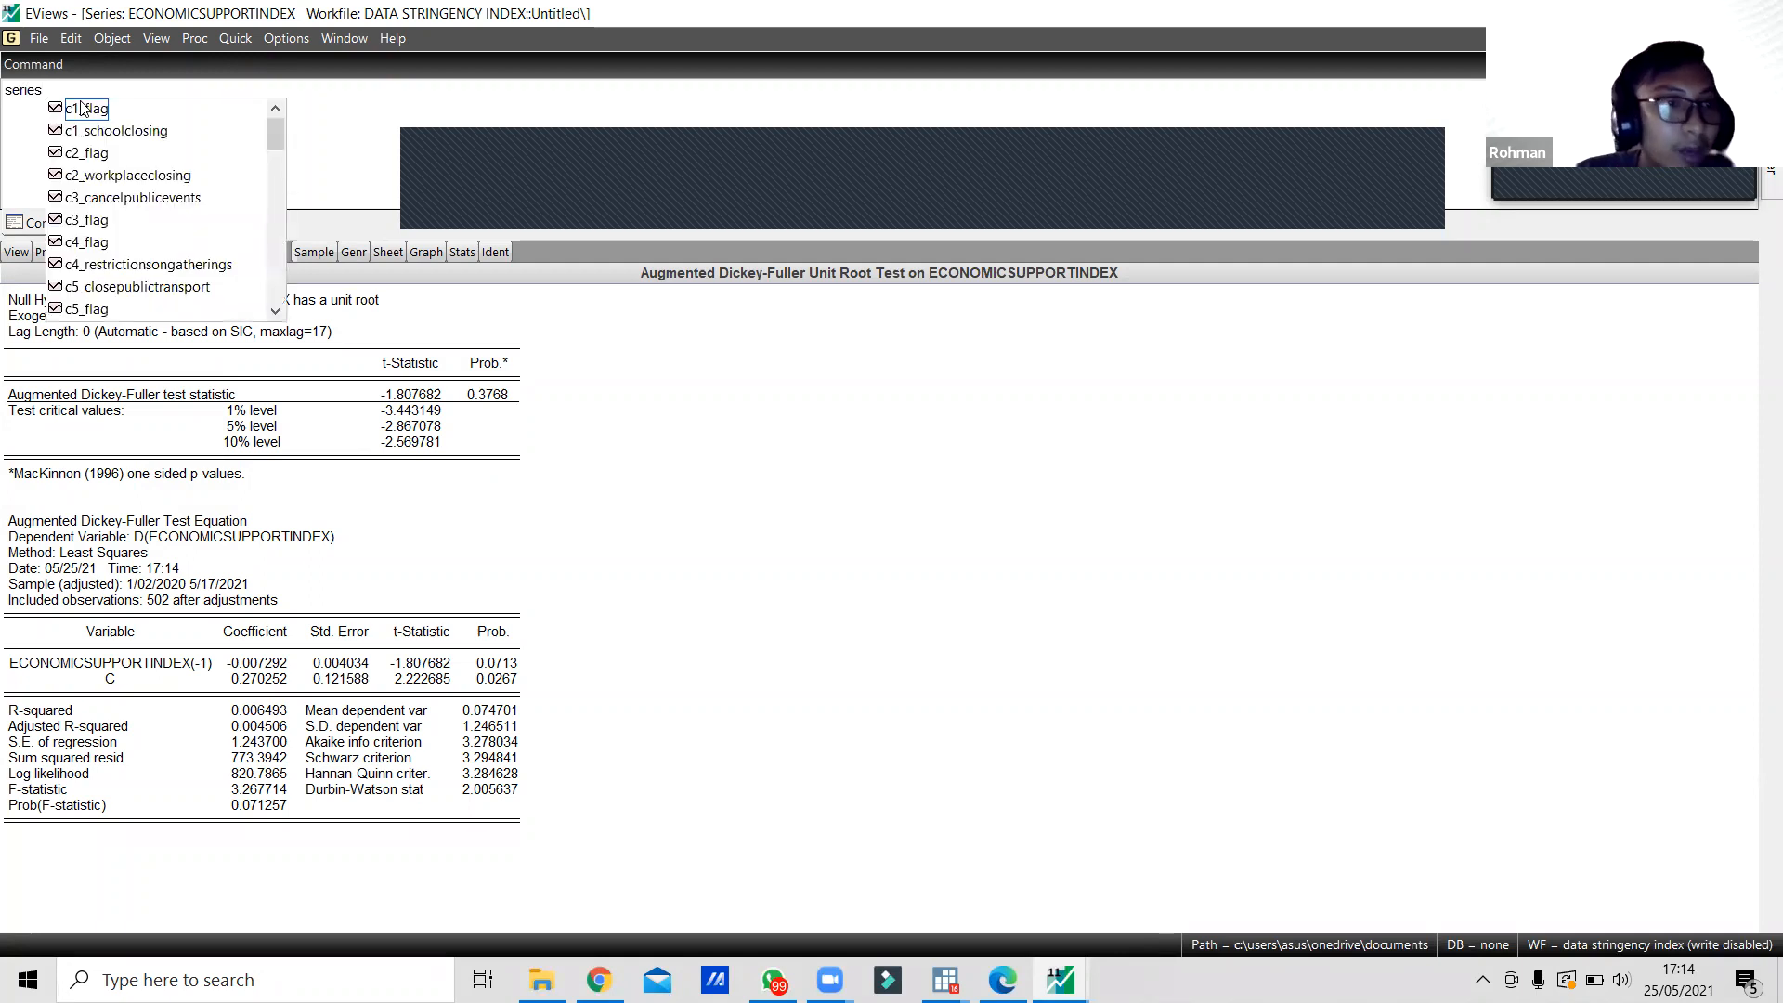
{"action": "scroll", "coordinate": [117, 195], "scroll_direction": "down", "scroll_amount": 10}
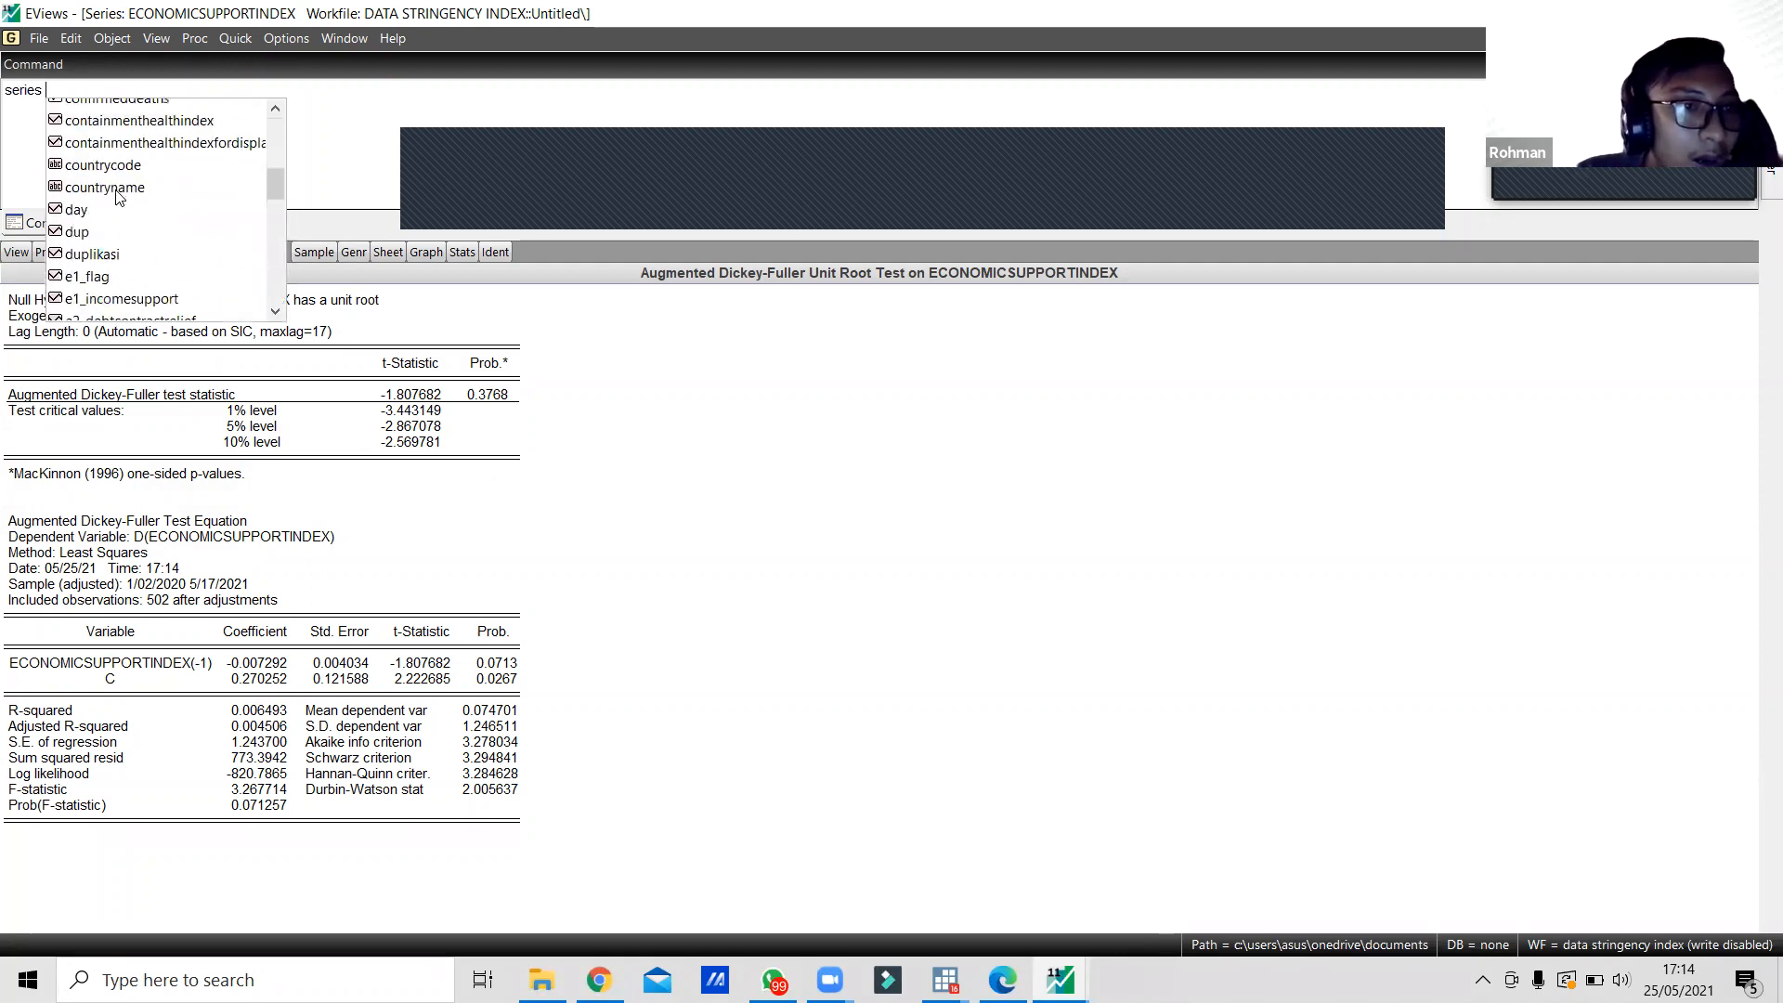
{"action": "scroll", "coordinate": [117, 196], "scroll_direction": "down", "scroll_amount": 6}
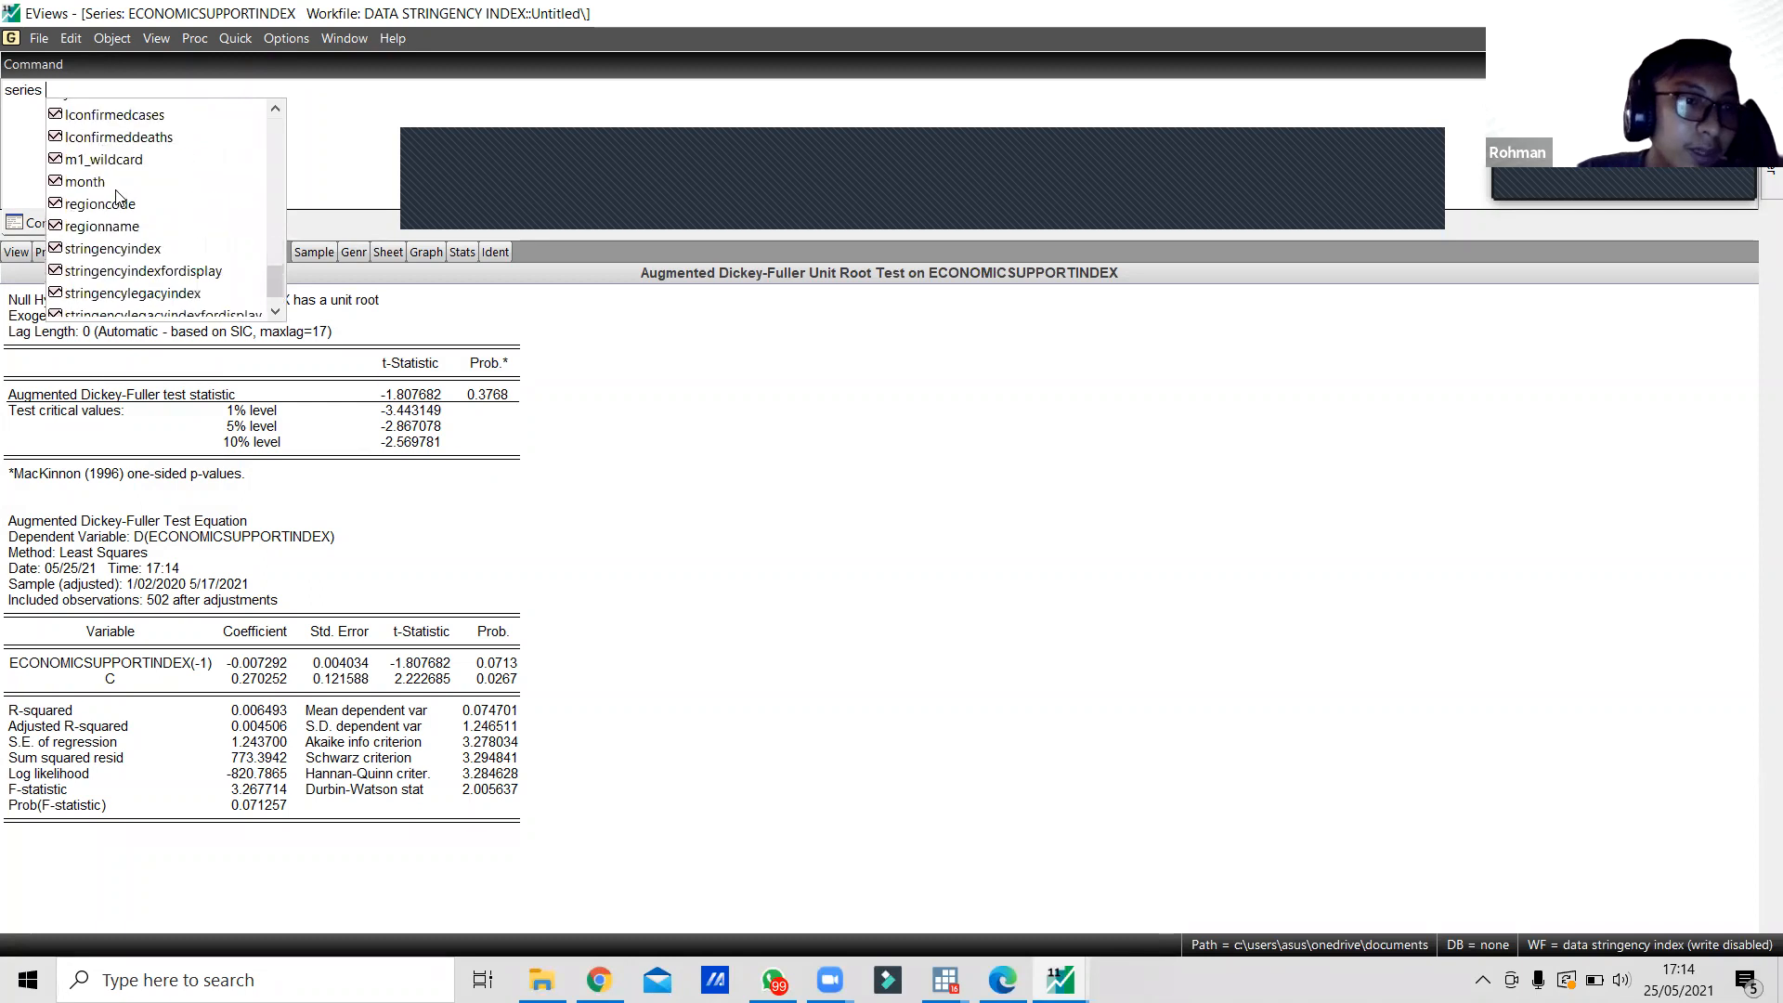
{"action": "left_click", "coordinate": [385, 159]}
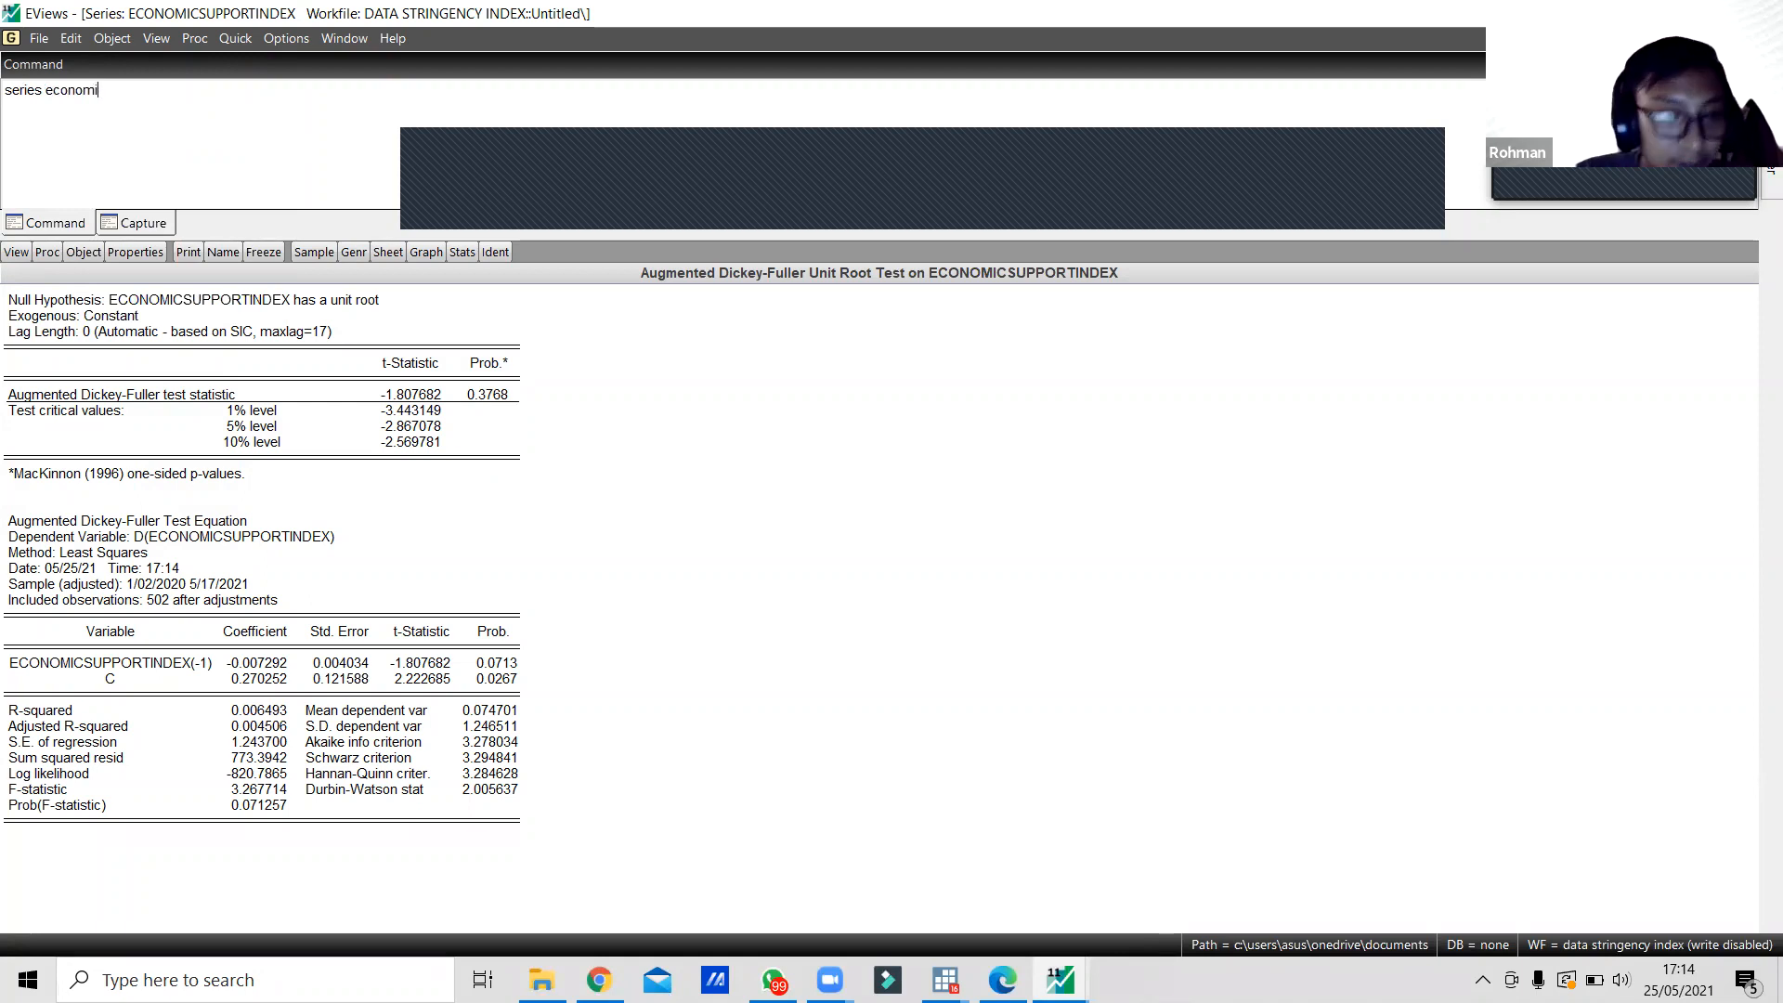
Check the series name in the unit root test output and complete the command as series economicsupportindex.
{"action": "left_click", "coordinate": [149, 304]}
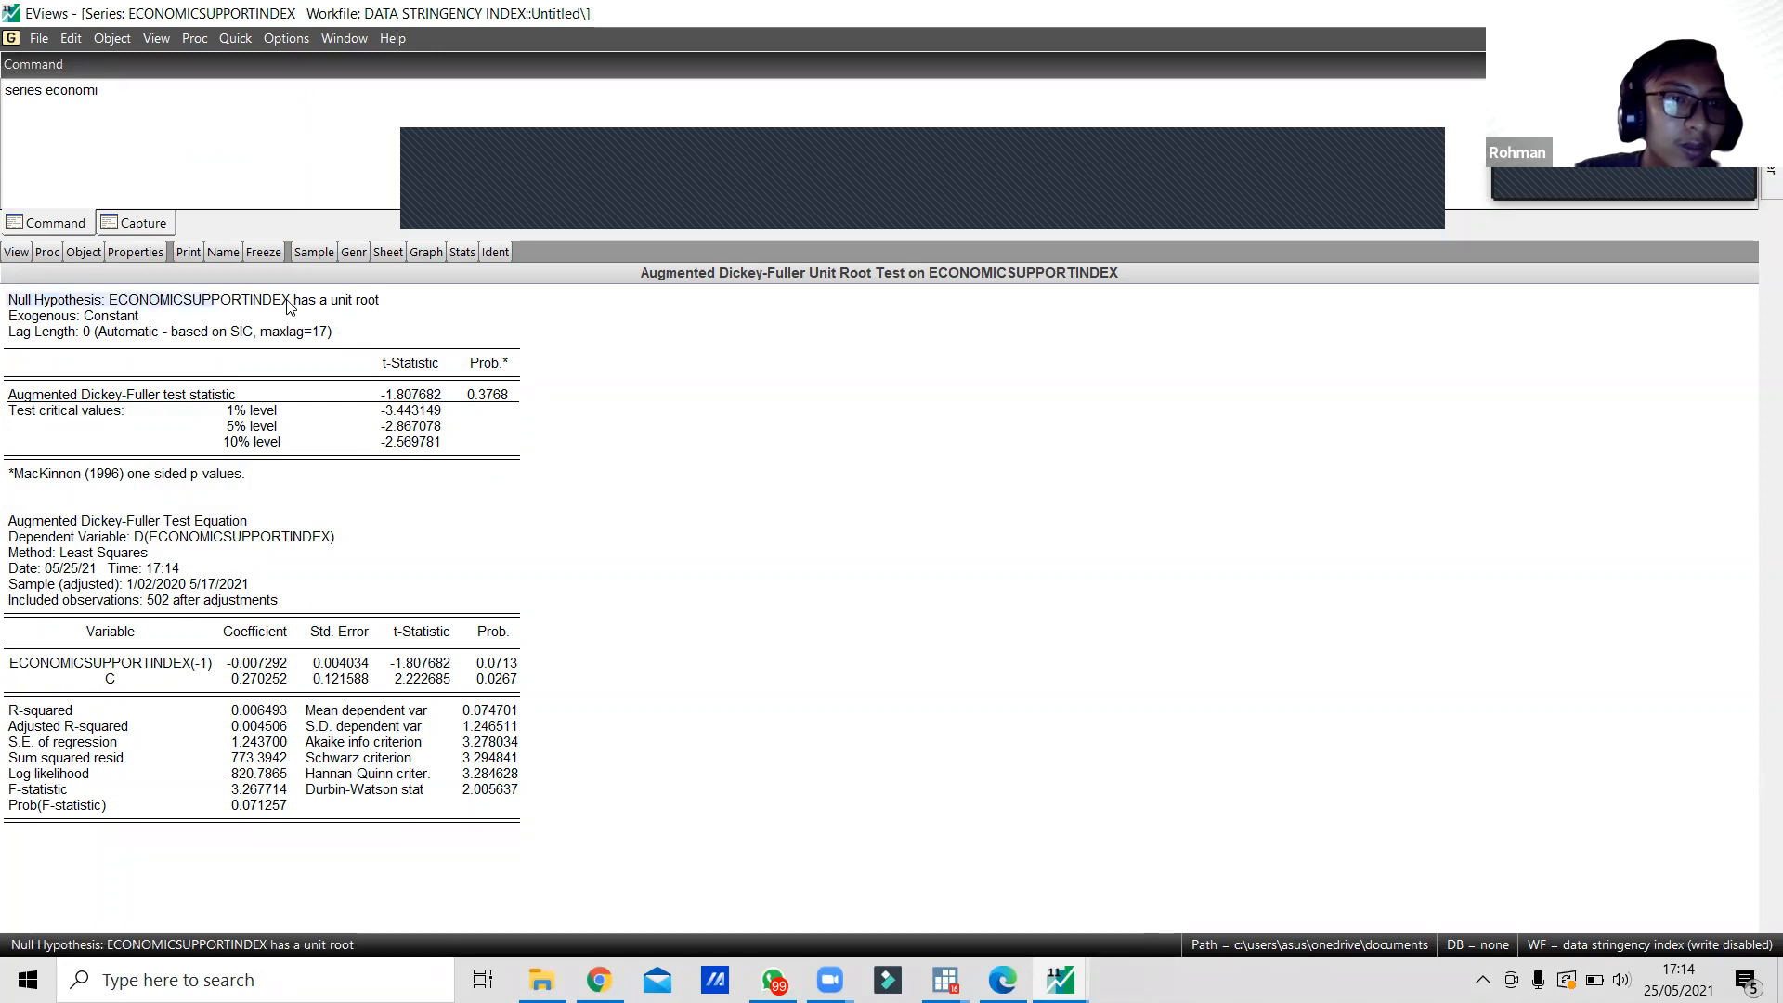
{"action": "left_click_drag", "start_coordinate": [287, 301], "coordinate": [164, 299]}
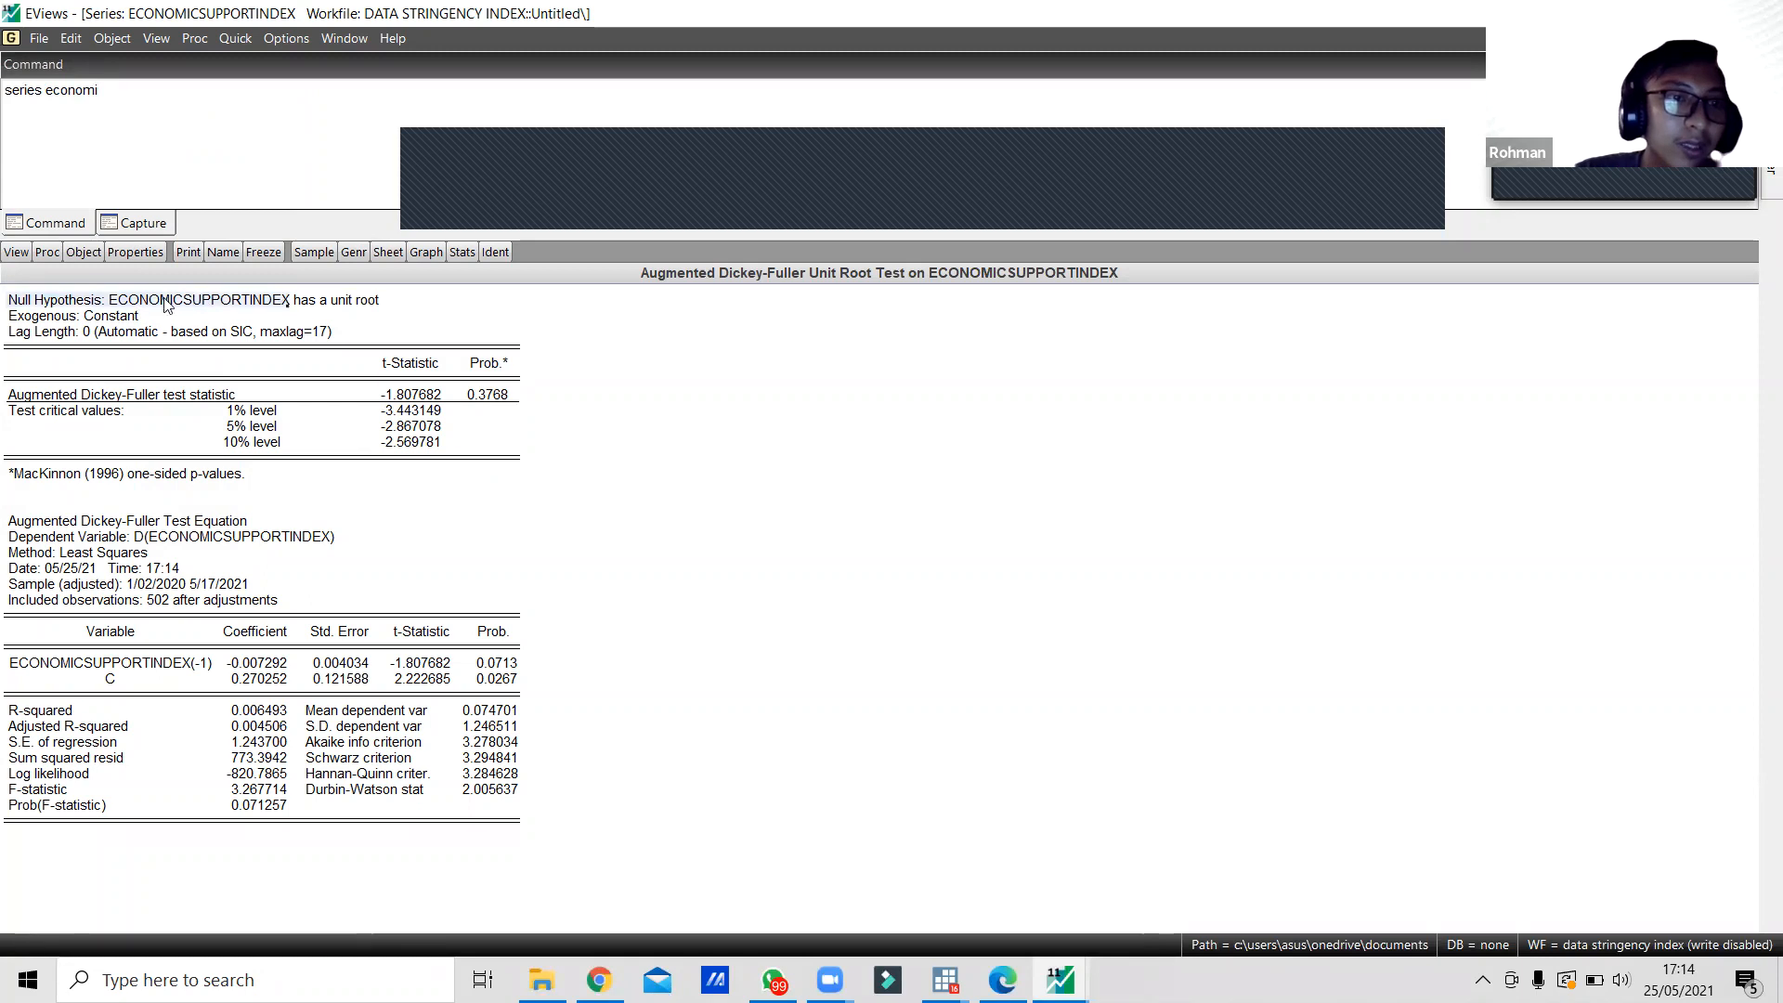
{"action": "left_click", "coordinate": [116, 309]}
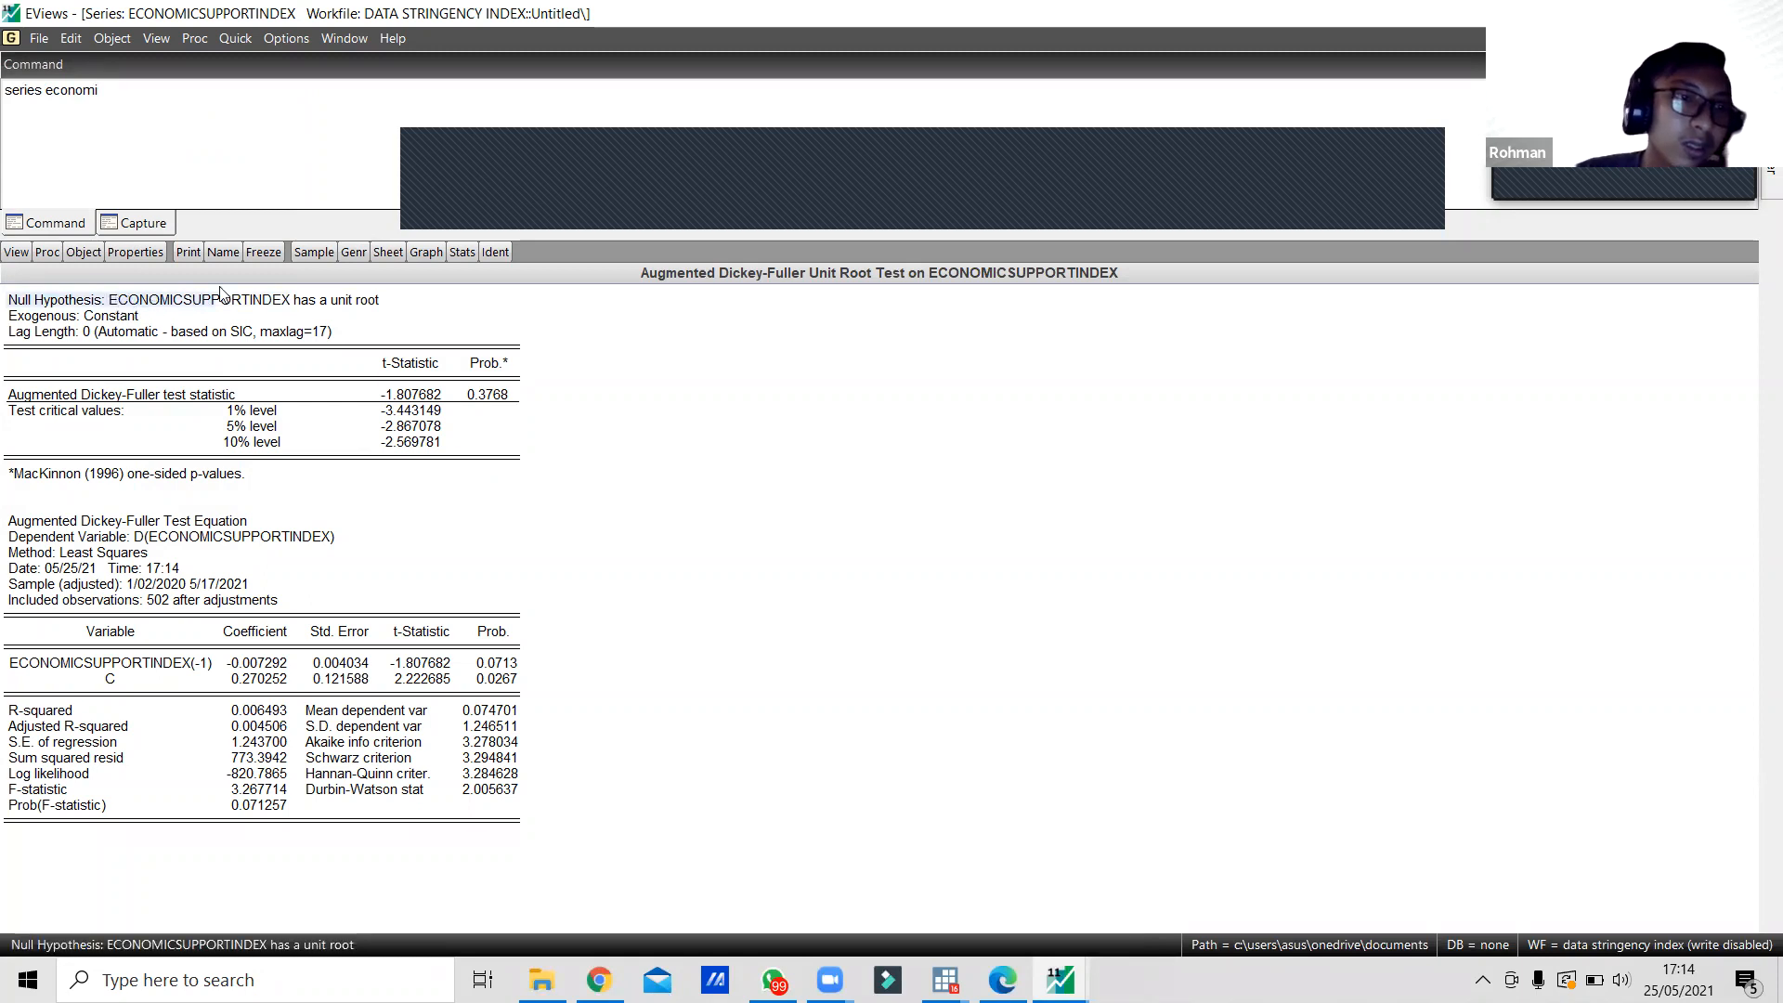
{"action": "left_click", "coordinate": [150, 84]}
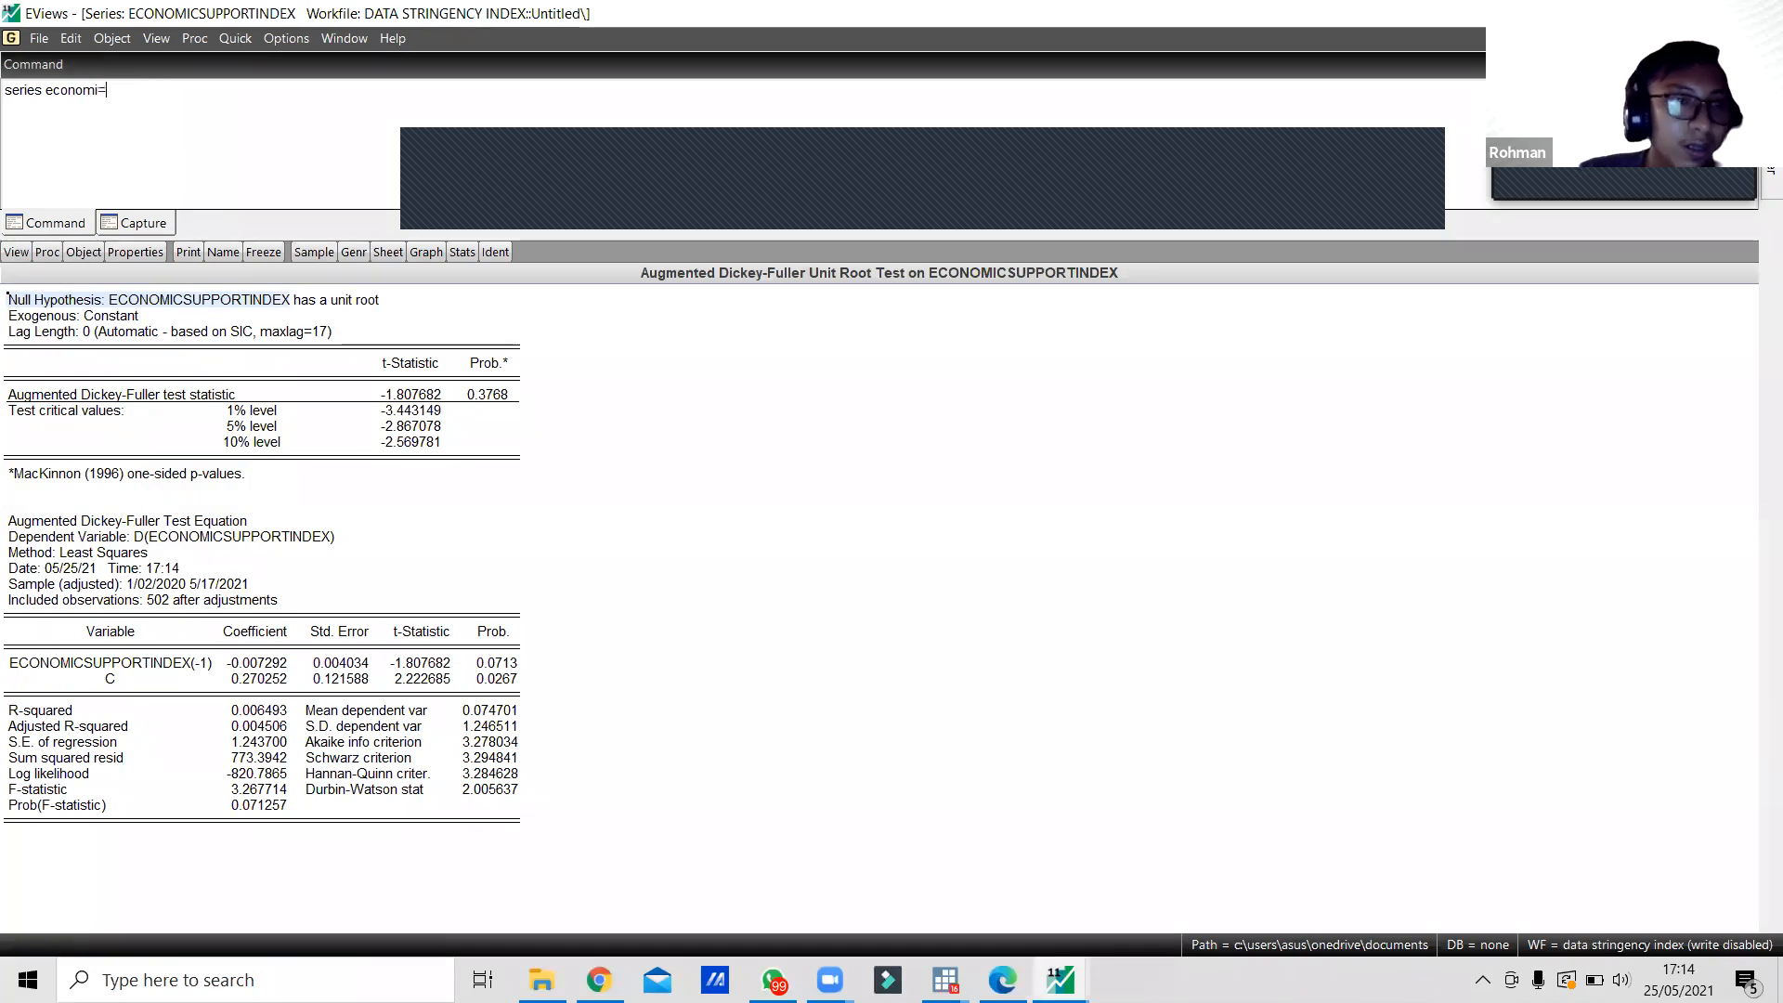
{"action": "type", "text": "=="}
{"action": "key", "text": "BackSpace"}
{"action": "key", "text": "BackSpace"}
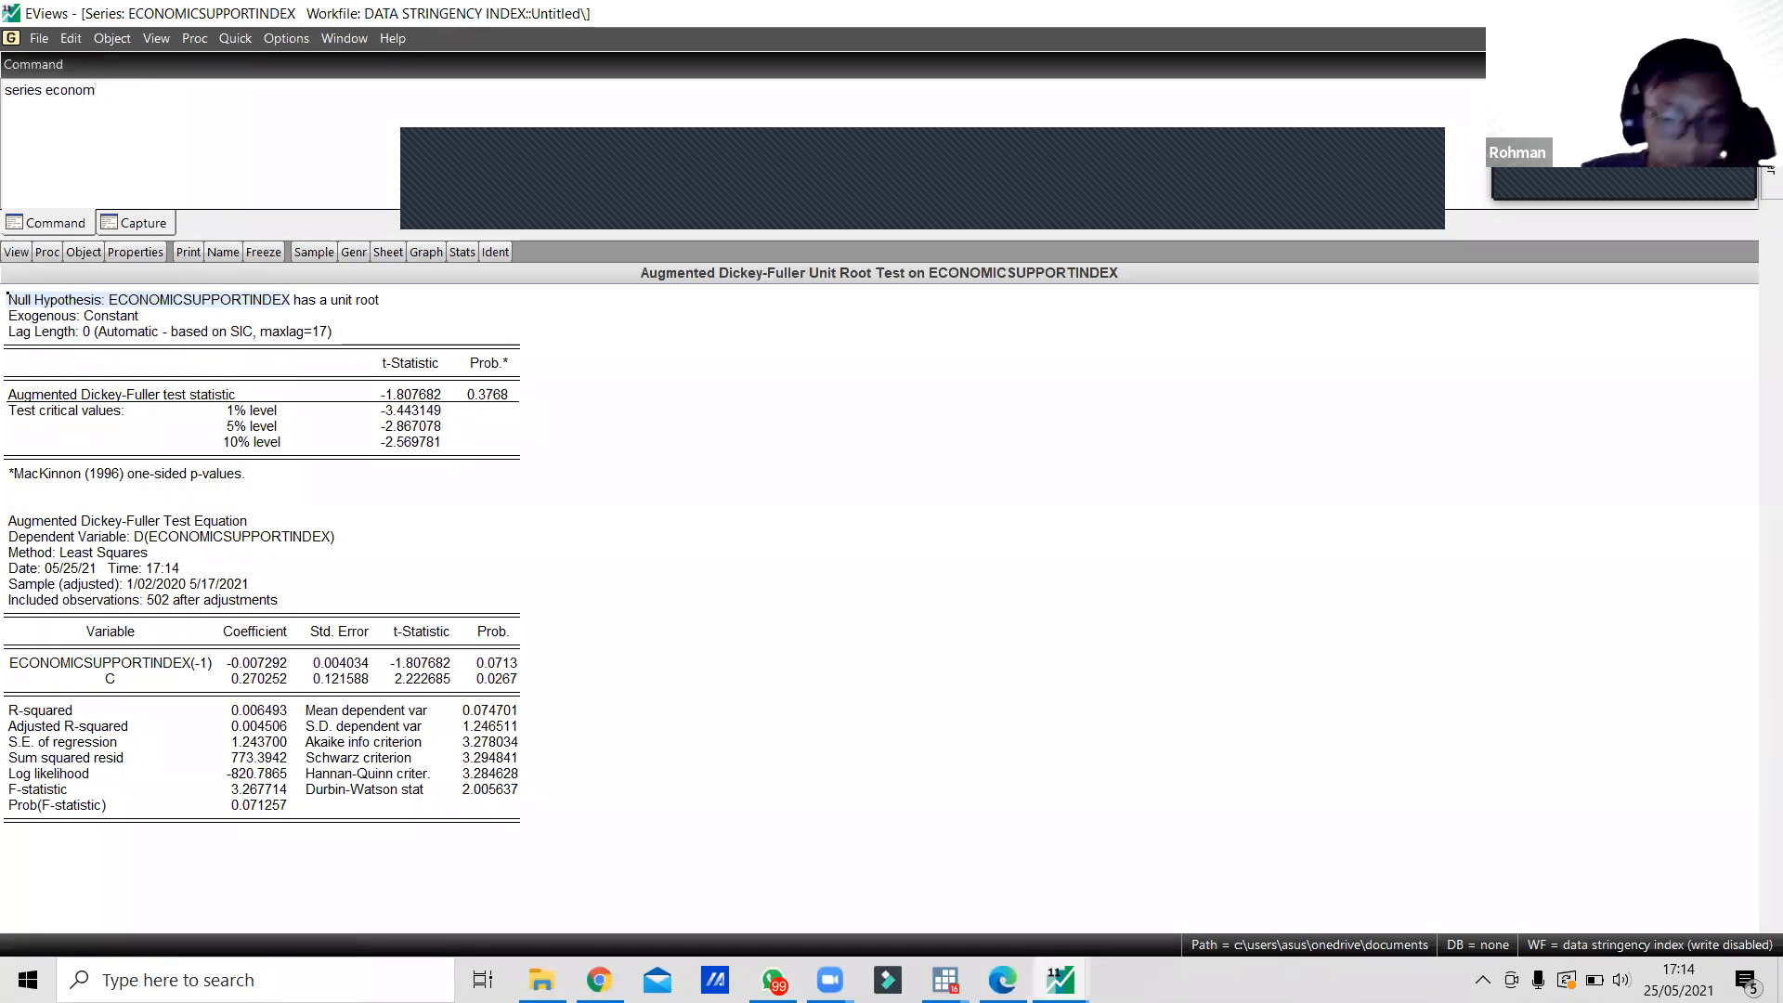
{"action": "type", "text": "cs"}
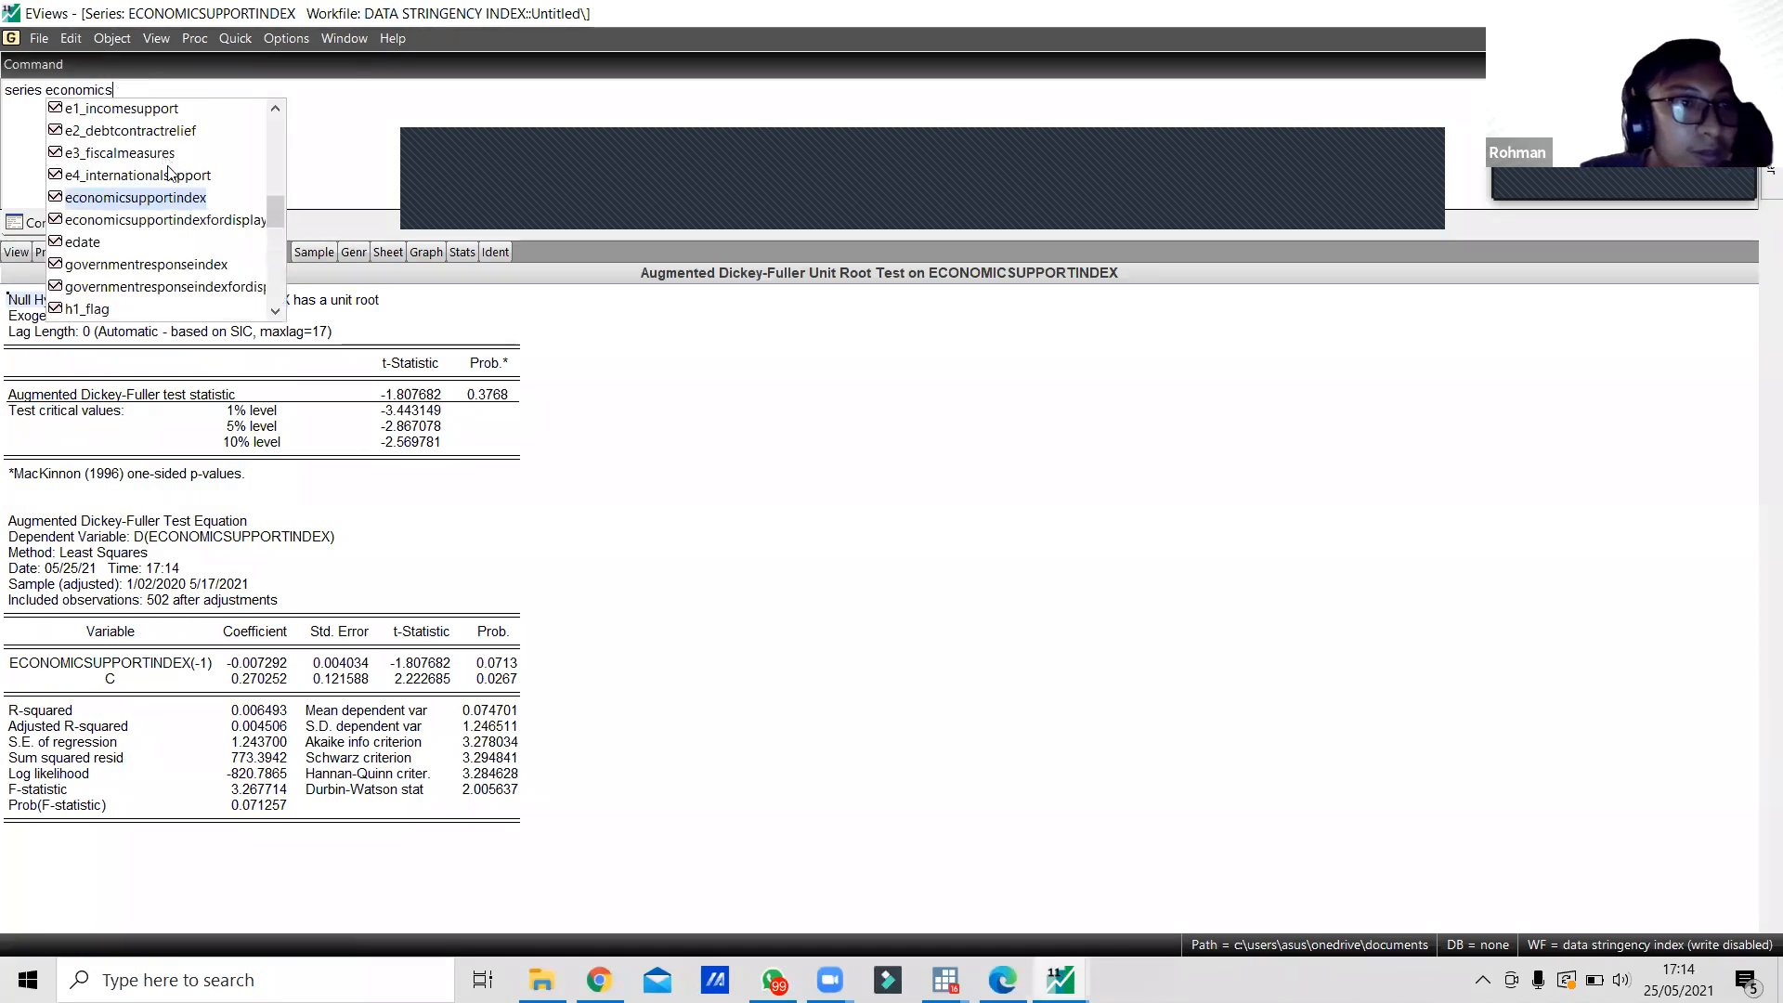
{"action": "left_click", "coordinate": [180, 196]}
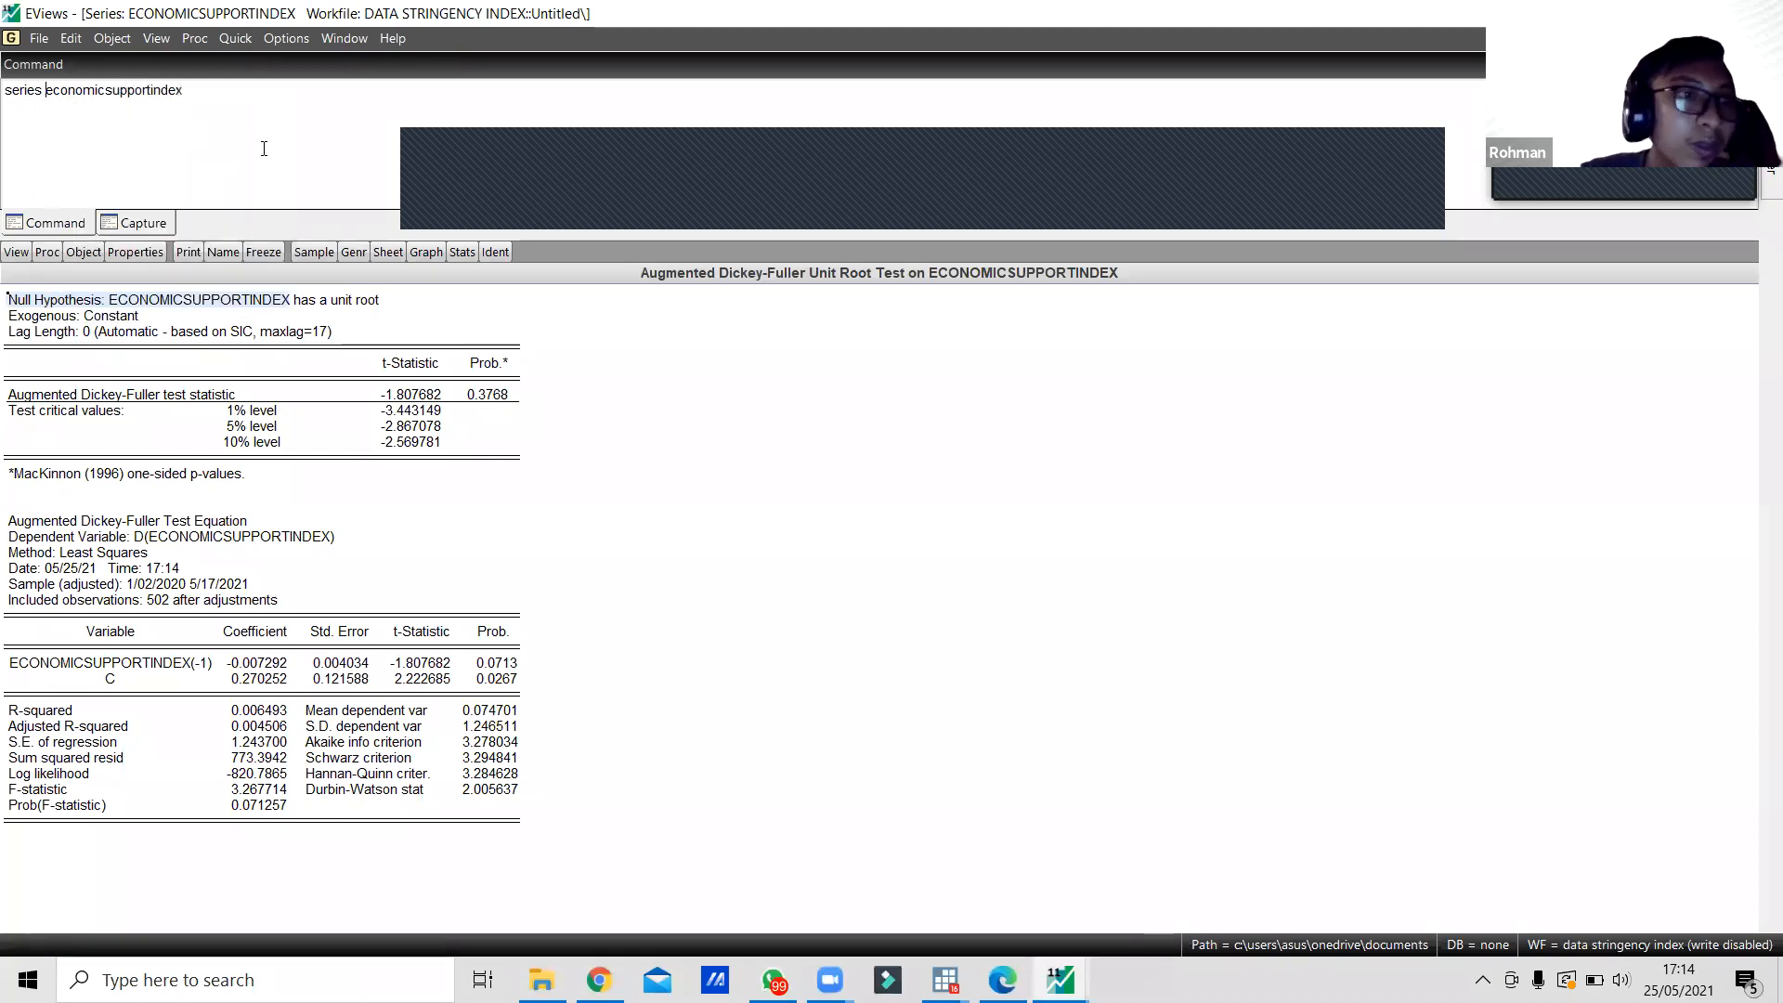
Complete and run the command series deconomicsupportindex=d(economicsupportindex) to generate the first-differenced series.
{"action": "type", "text": "d"}
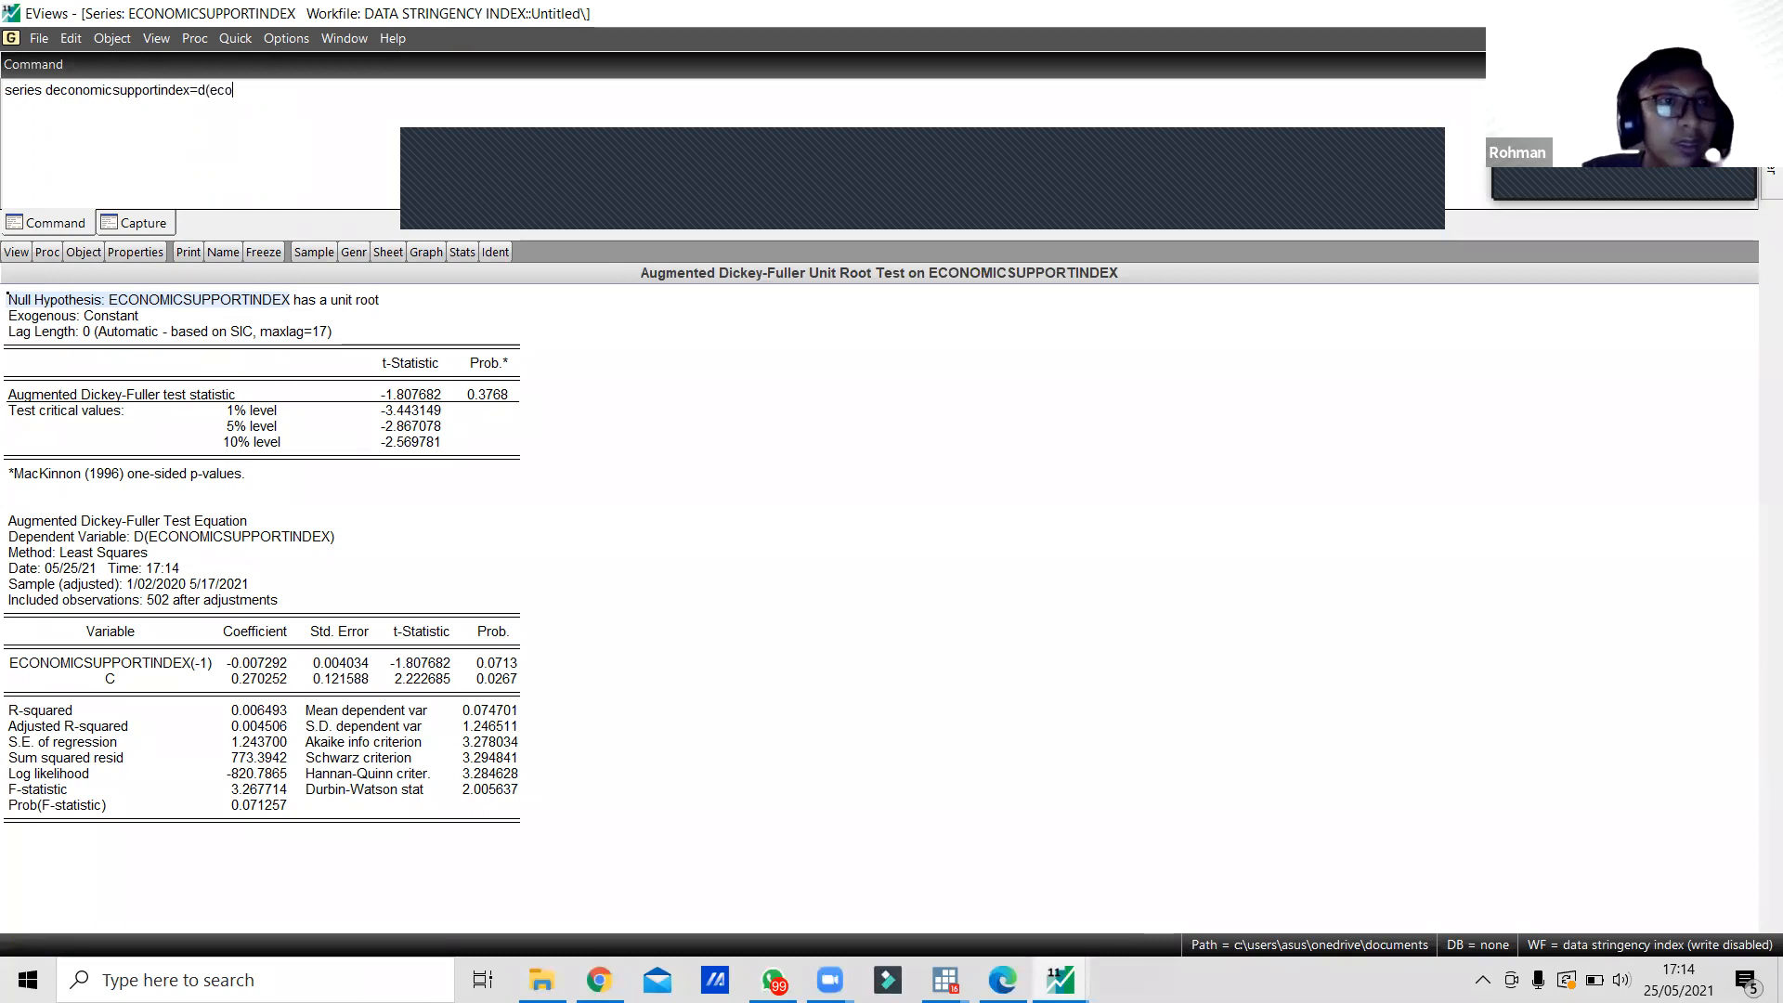
{"action": "double_click", "coordinate": [140, 96]}
{"action": "key", "text": "ctrl+c"}
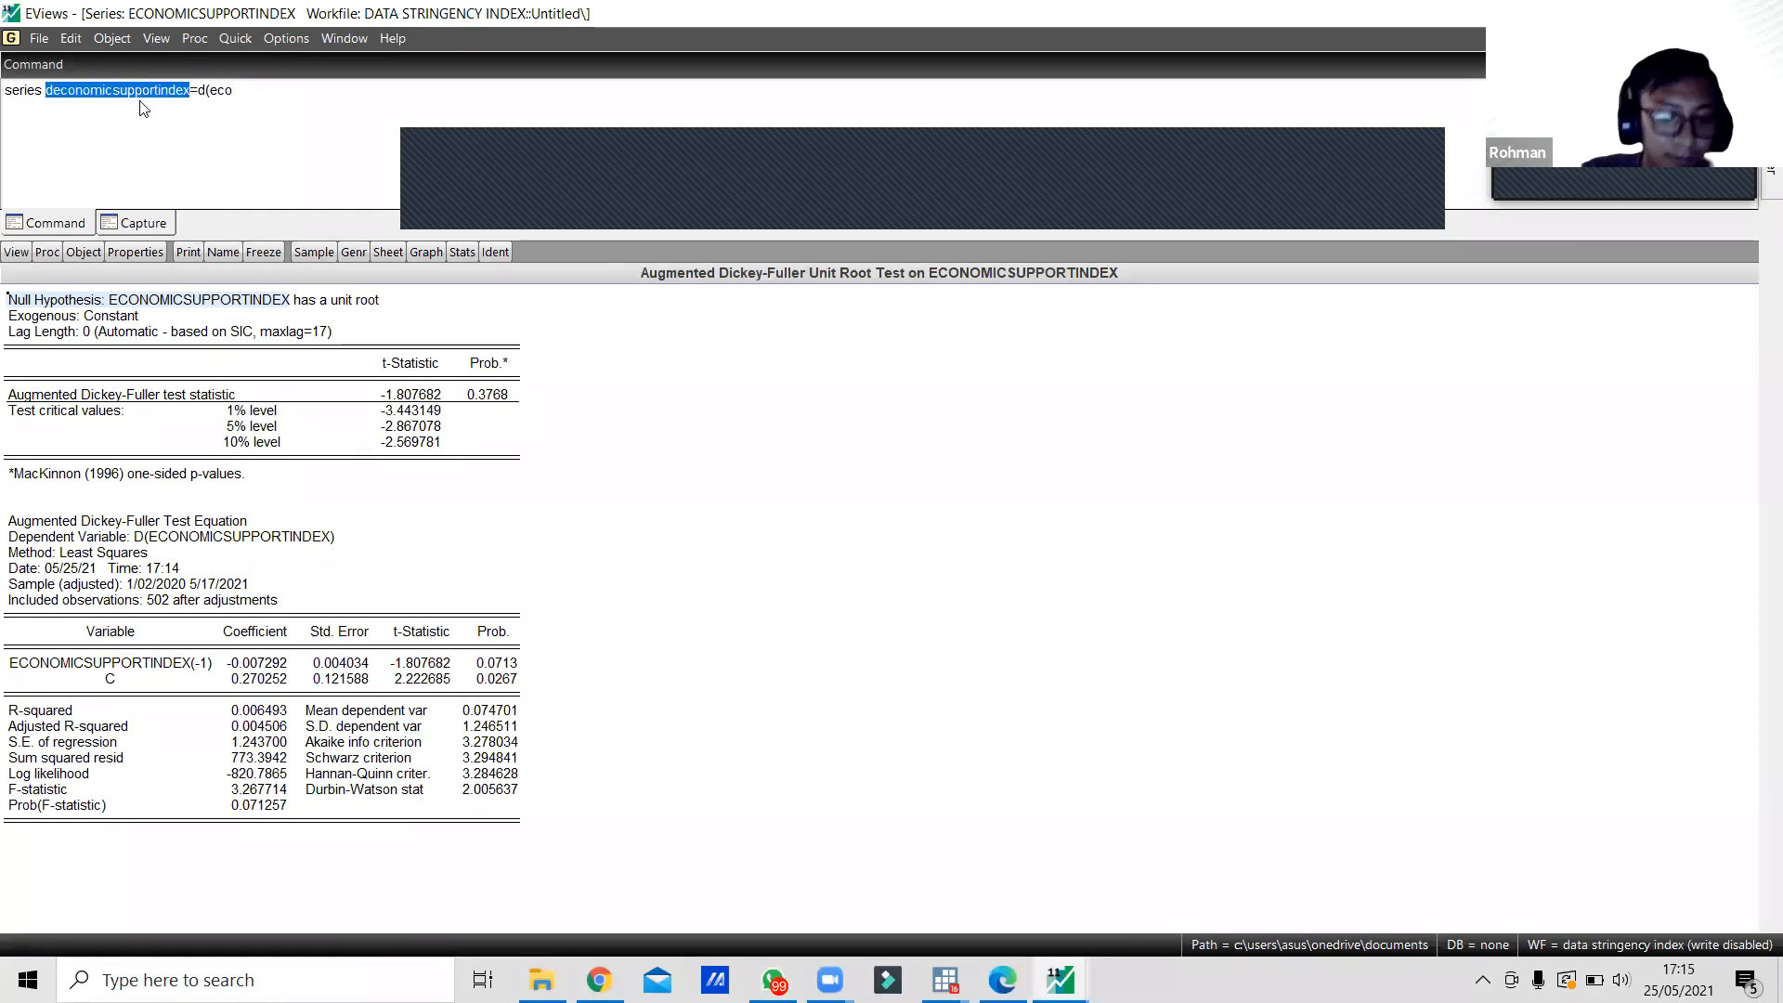
{"action": "left_click", "coordinate": [291, 94]}
{"action": "key", "text": "BackSpace"}
{"action": "key", "text": "BackSpace"}
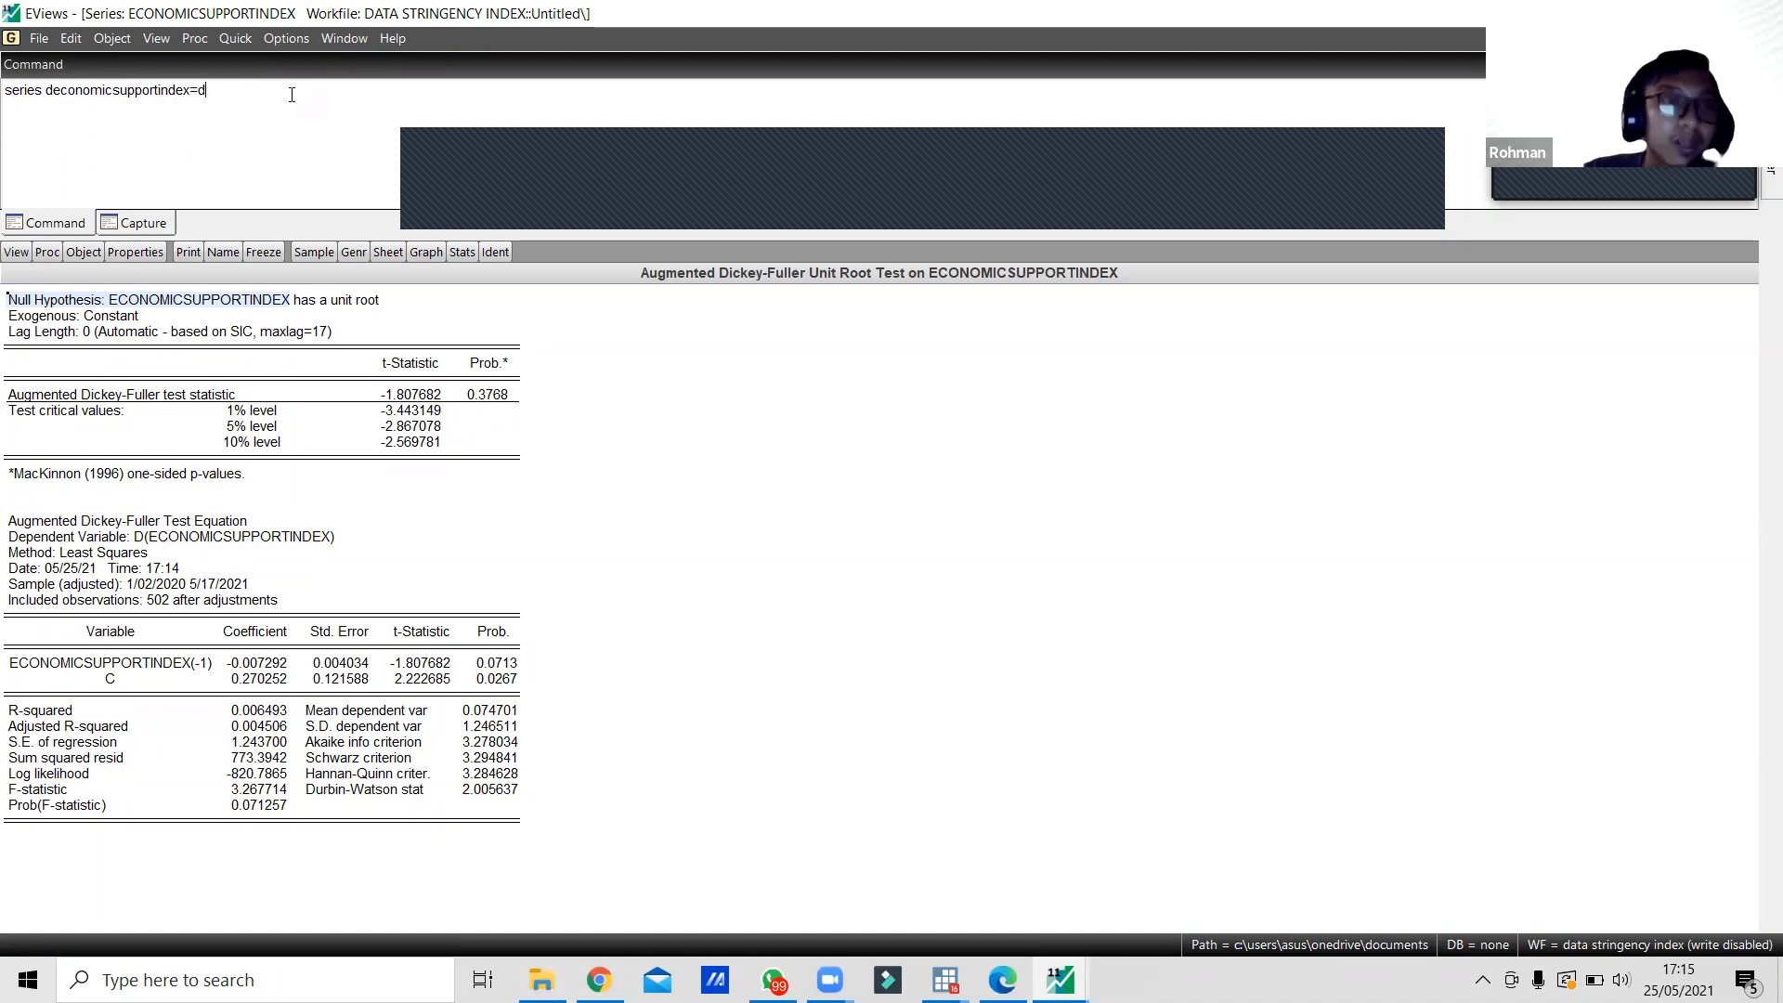
{"action": "key", "text": "ctrl+v"}
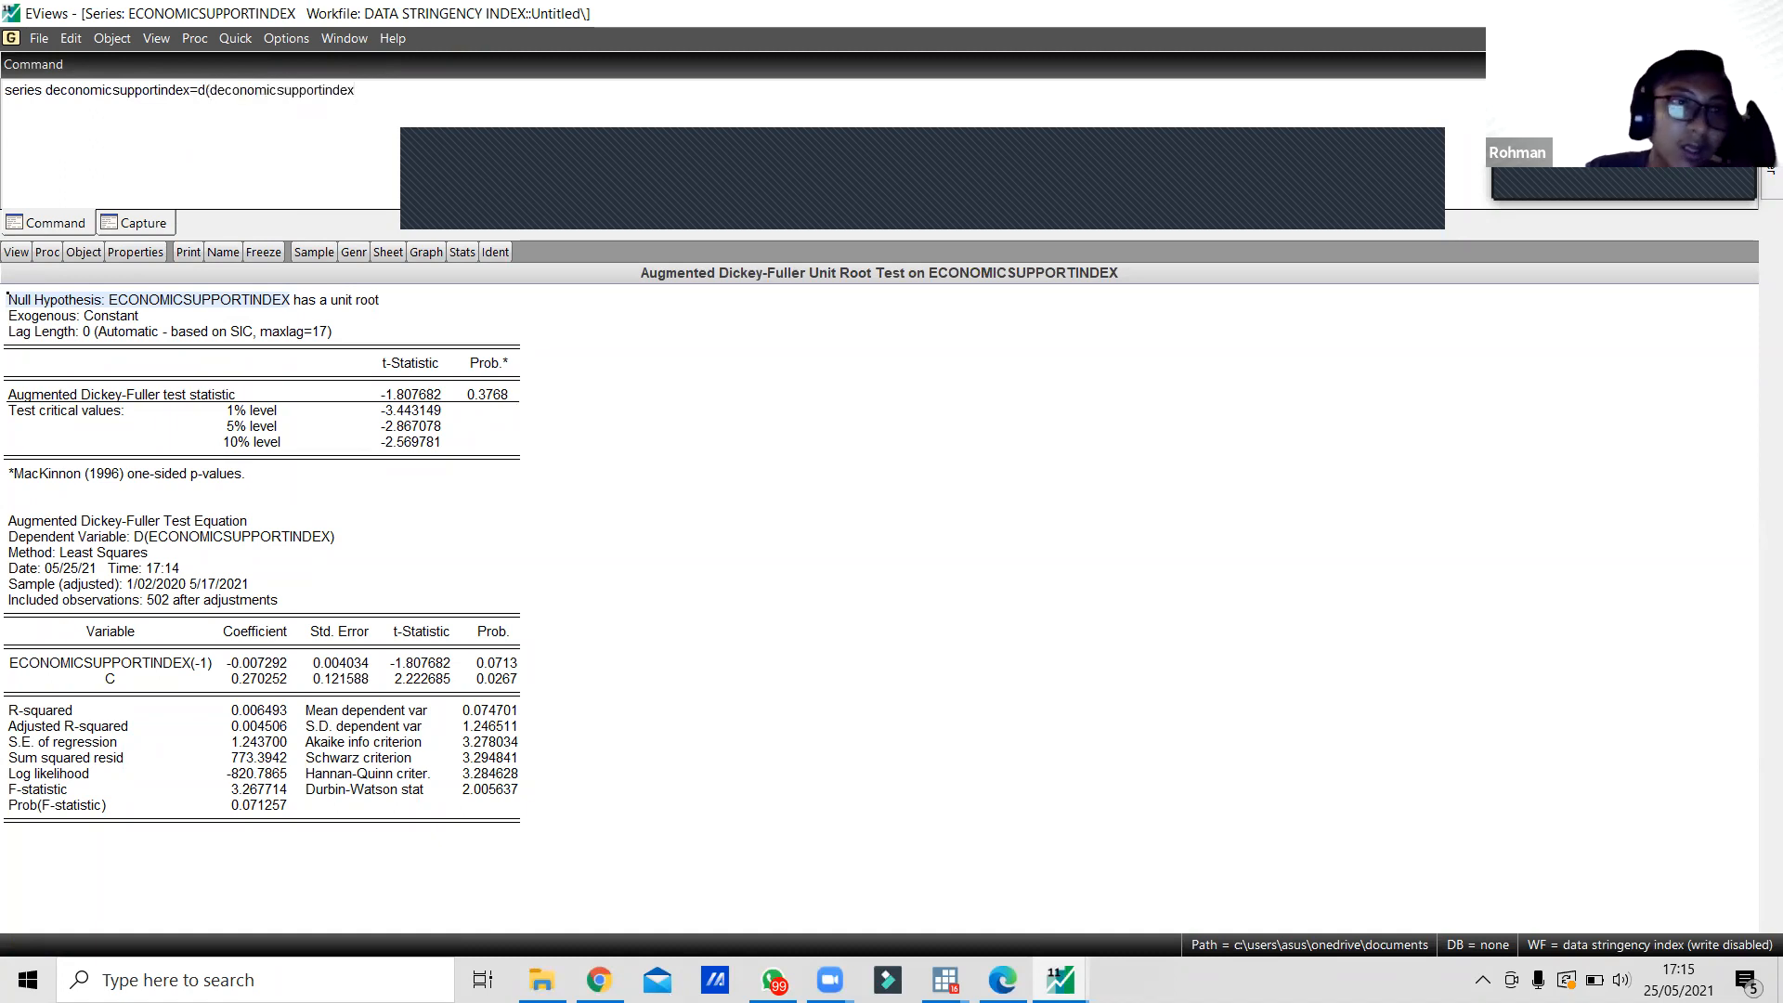
{"action": "key", "text": "BackSpace"}
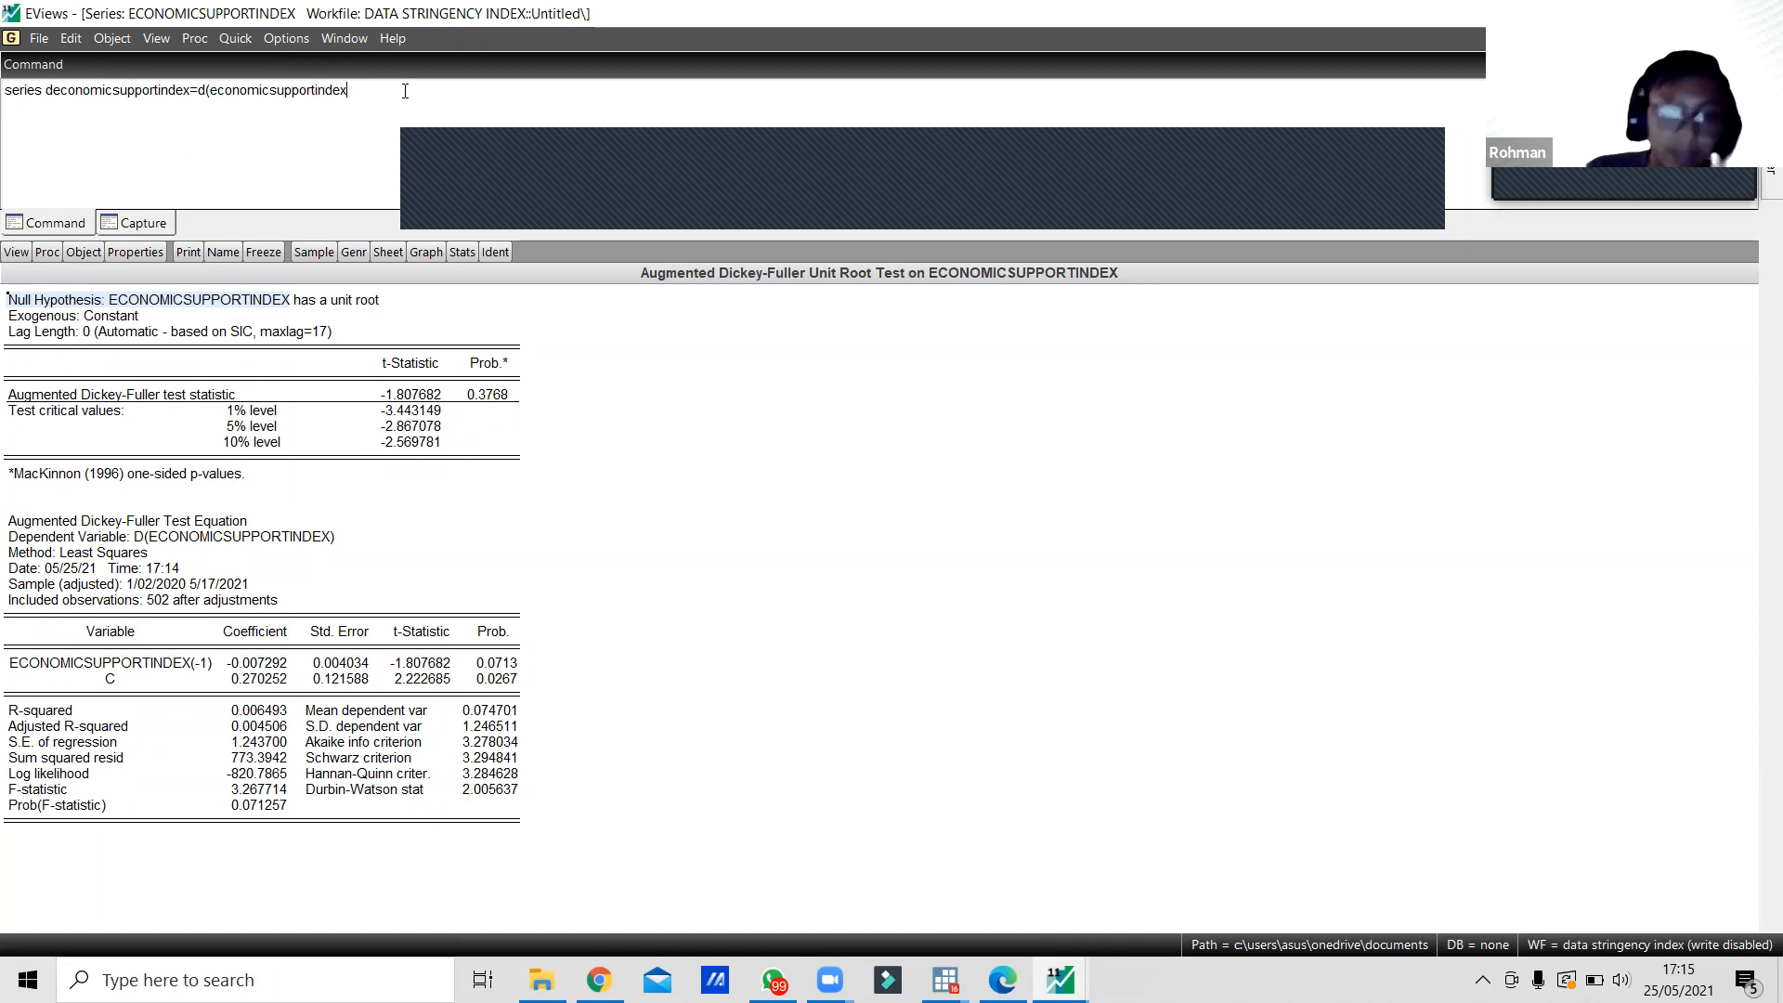
{"action": "key", "text": "Return"}
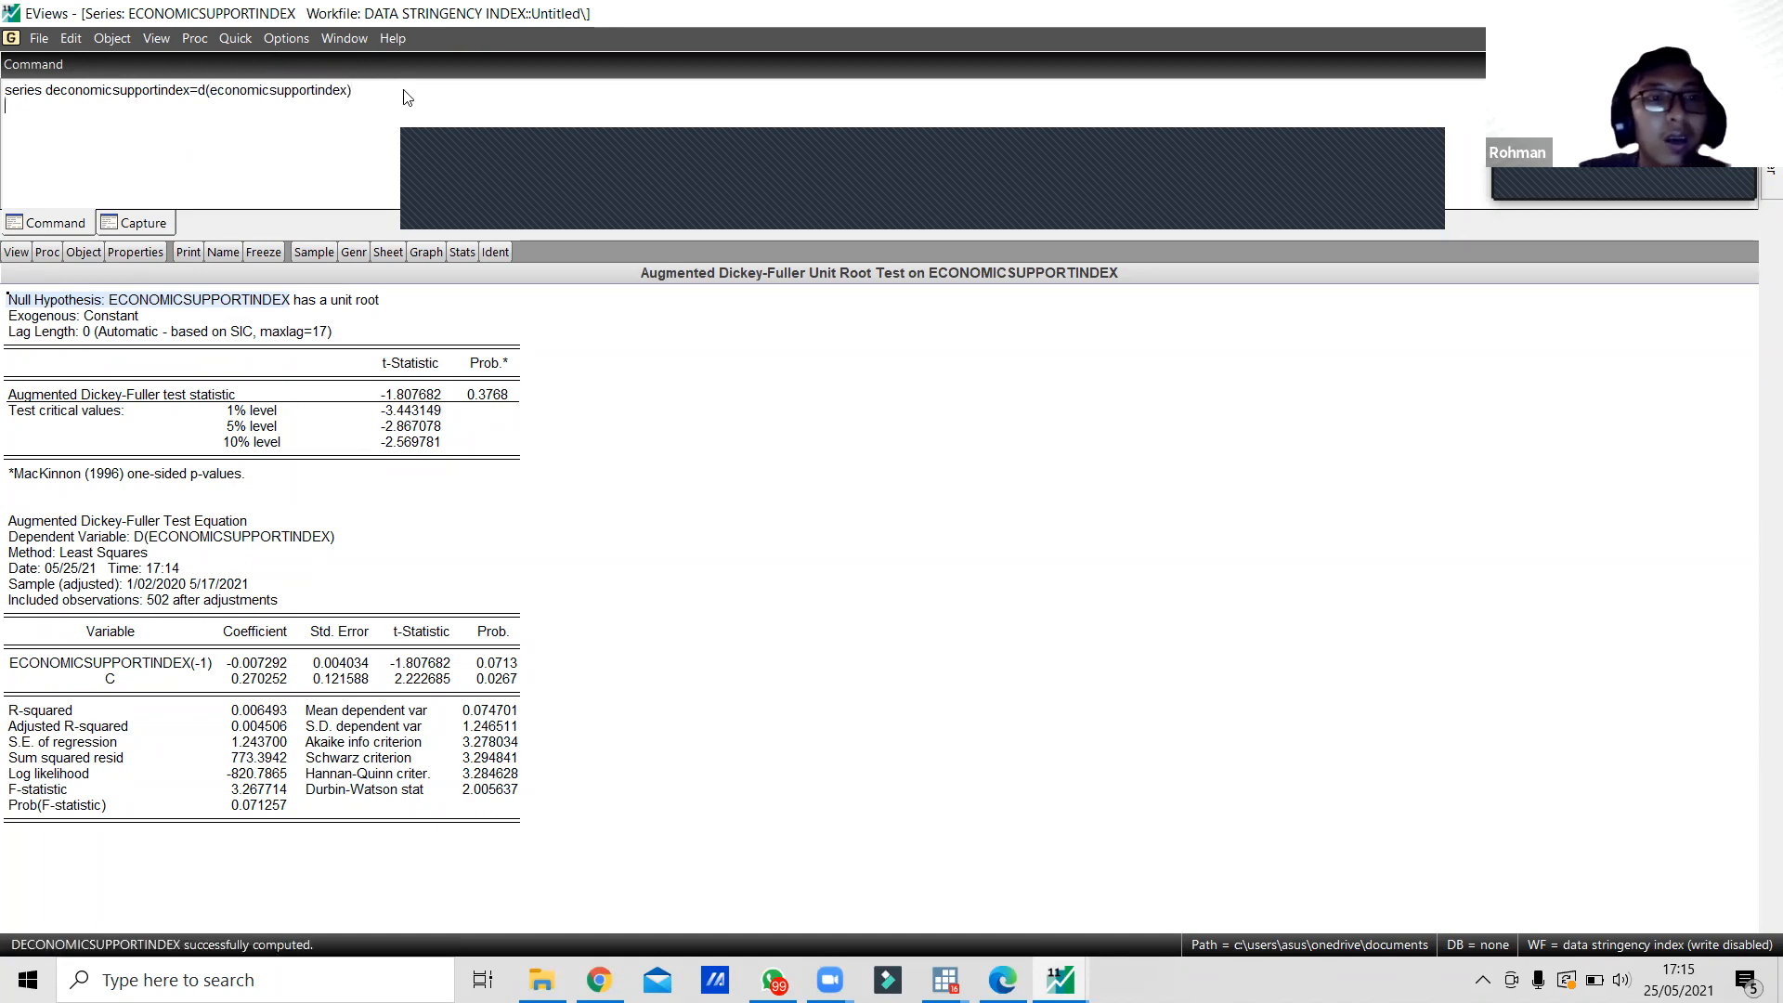
Close the economicsupportindex series with its unit root test output and return to the workfile.
{"action": "left_click", "coordinate": [16, 252]}
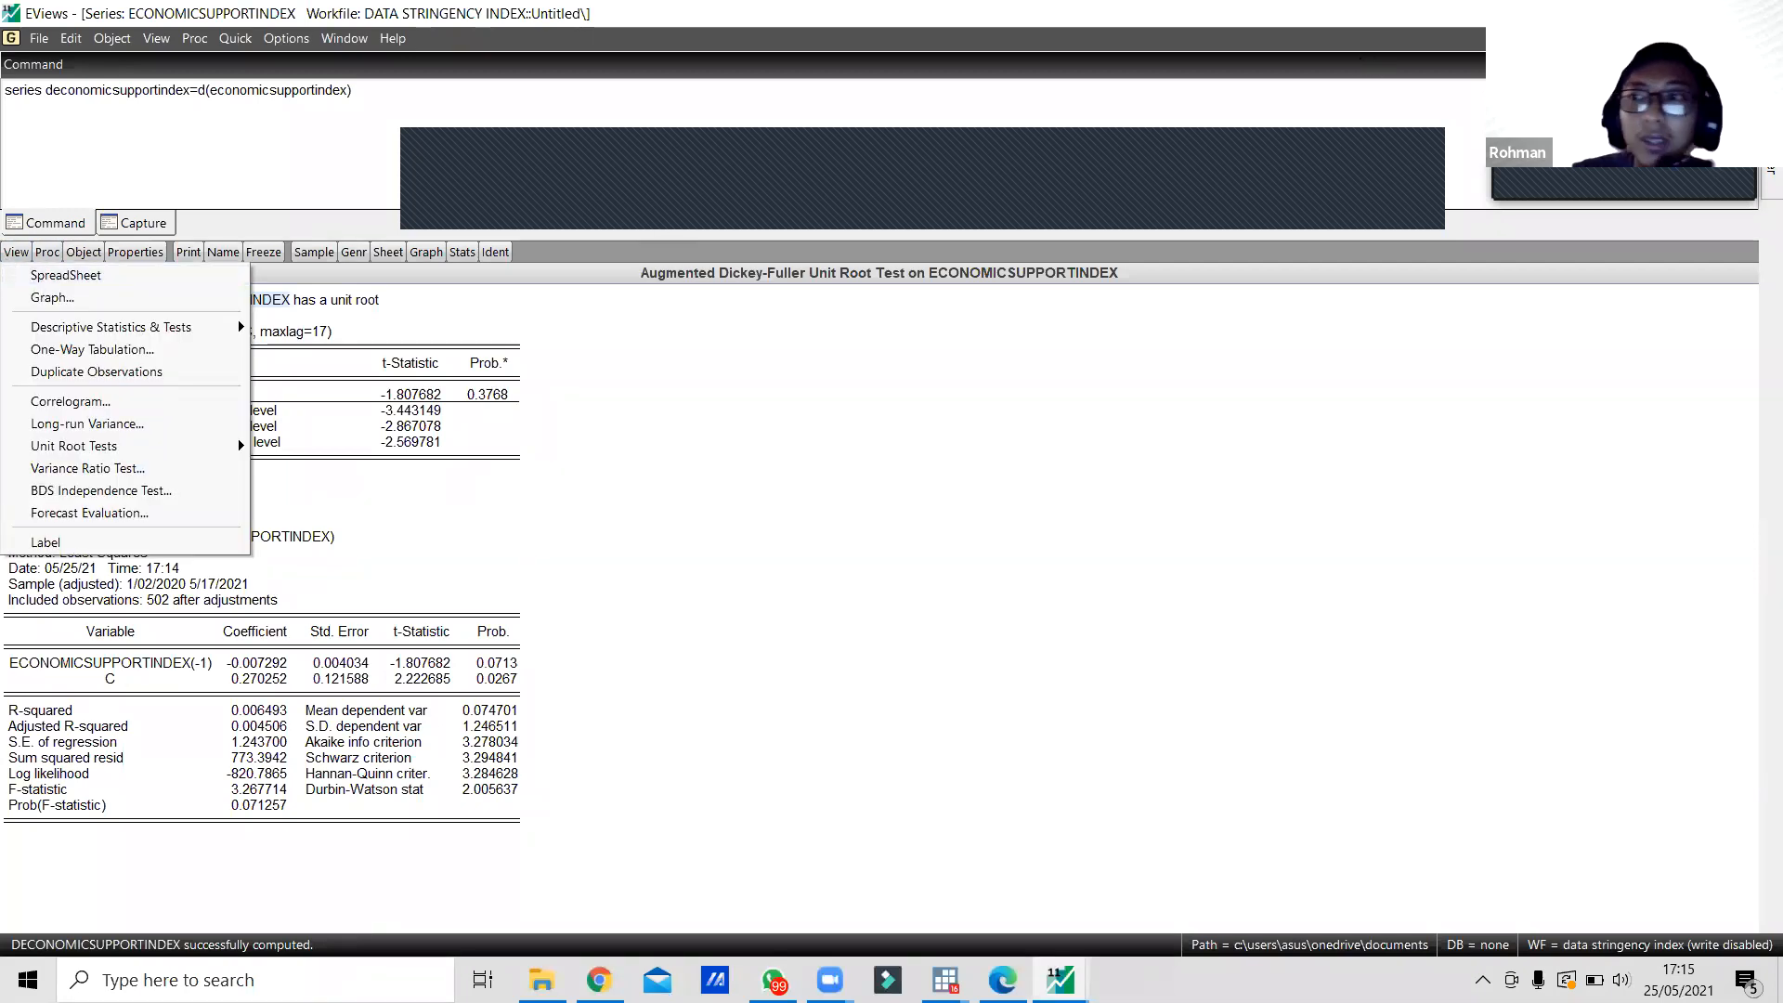
{"action": "left_click", "coordinate": [1729, 38]}
{"action": "left_click", "coordinate": [1766, 38]}
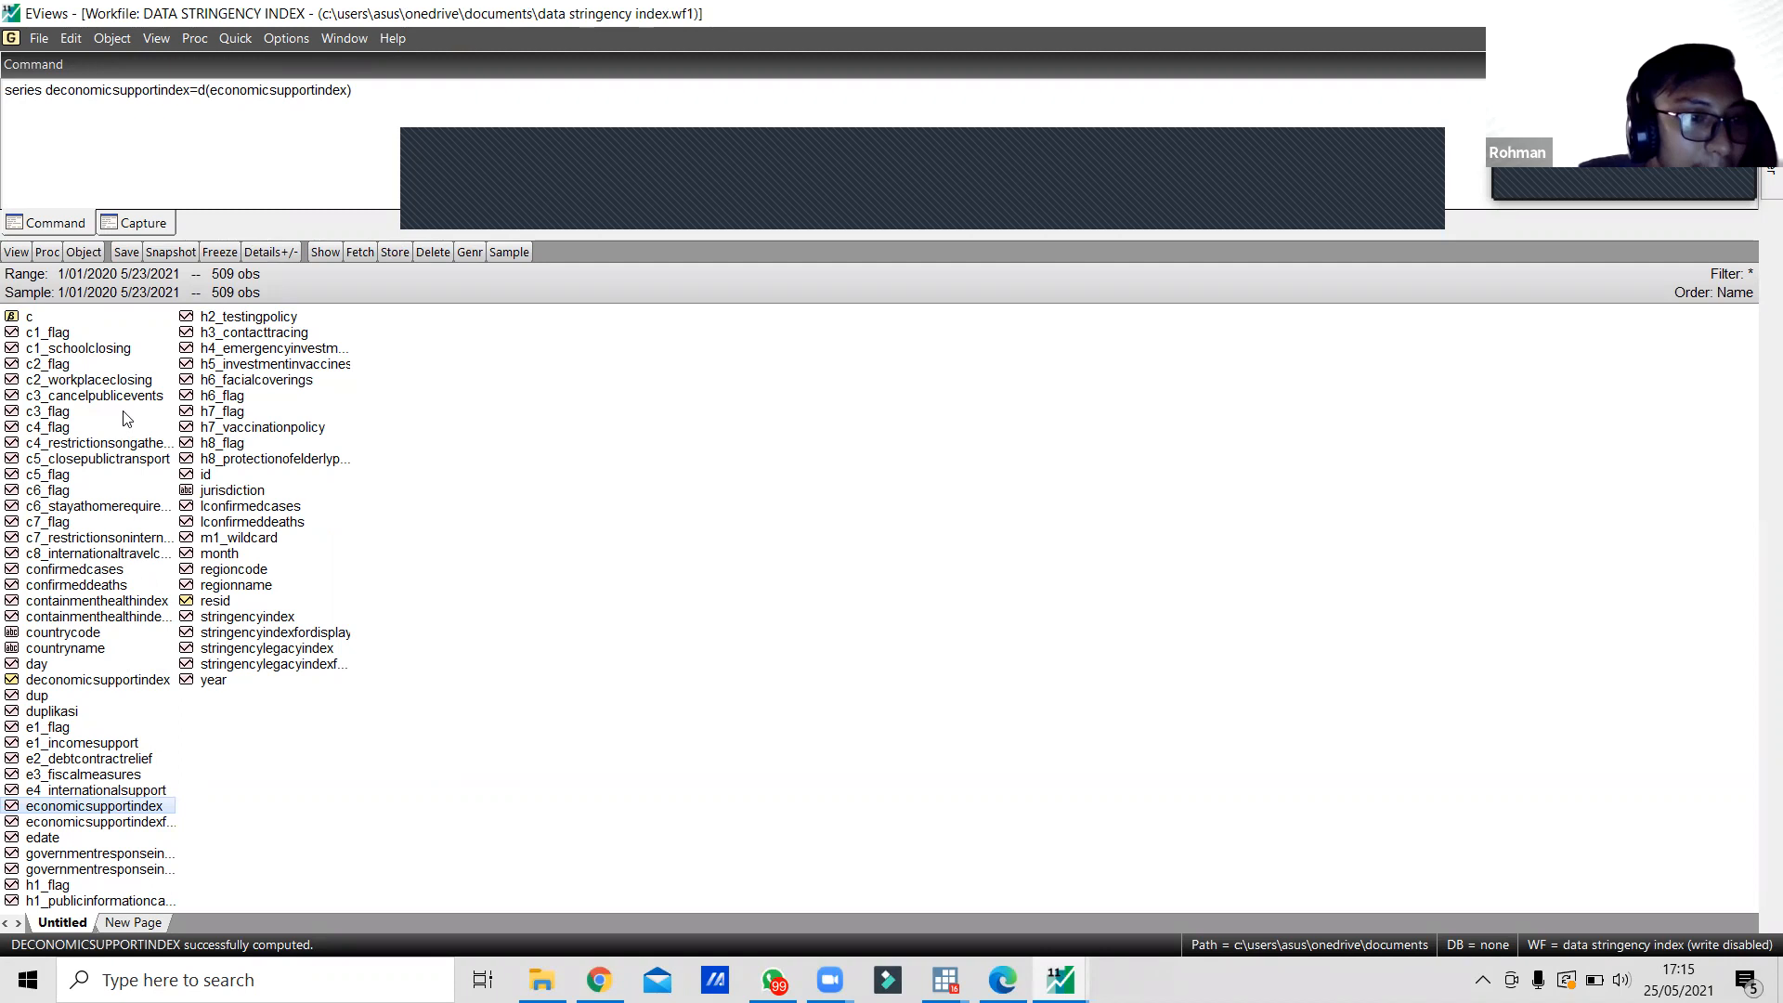
Estimate a Standard VAR of deconomicsupportindex, stringencyindex and containmenthealthindex with lag intervals 1 2 and c as exogenous variable.
{"action": "left_click", "coordinate": [38, 684]}
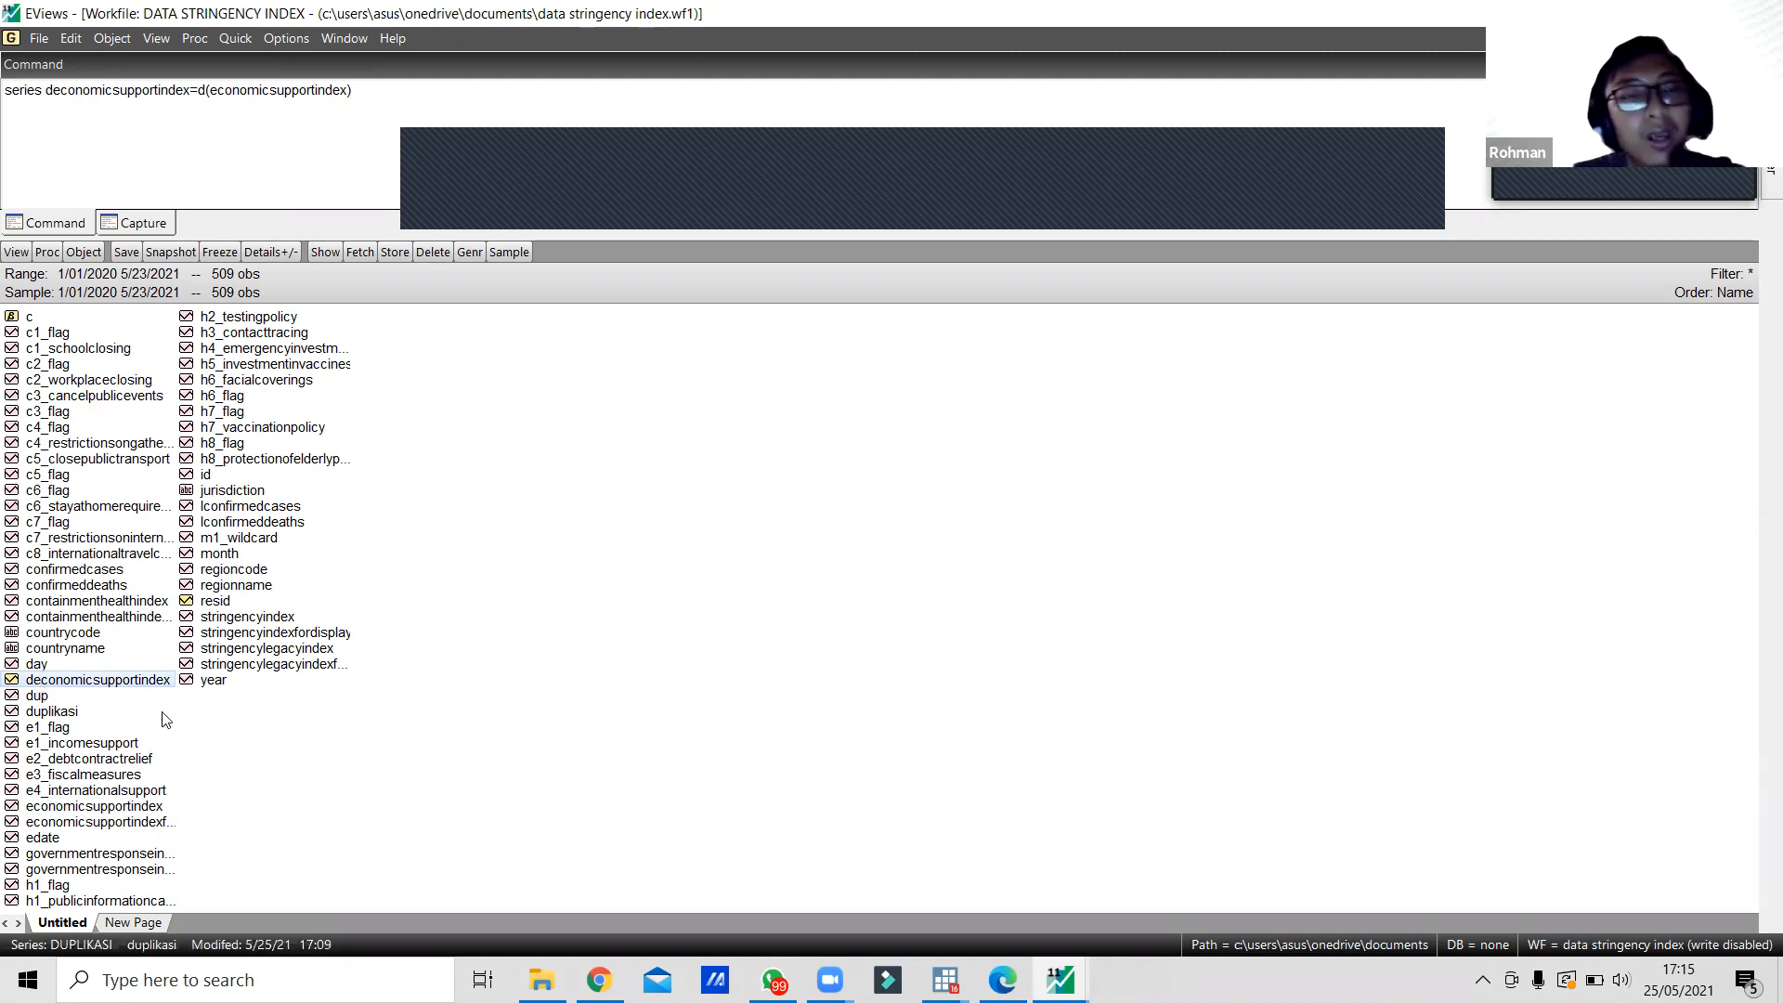
{"action": "left_click", "coordinate": [416, 89]}
{"action": "key", "text": "ctrl+a"}
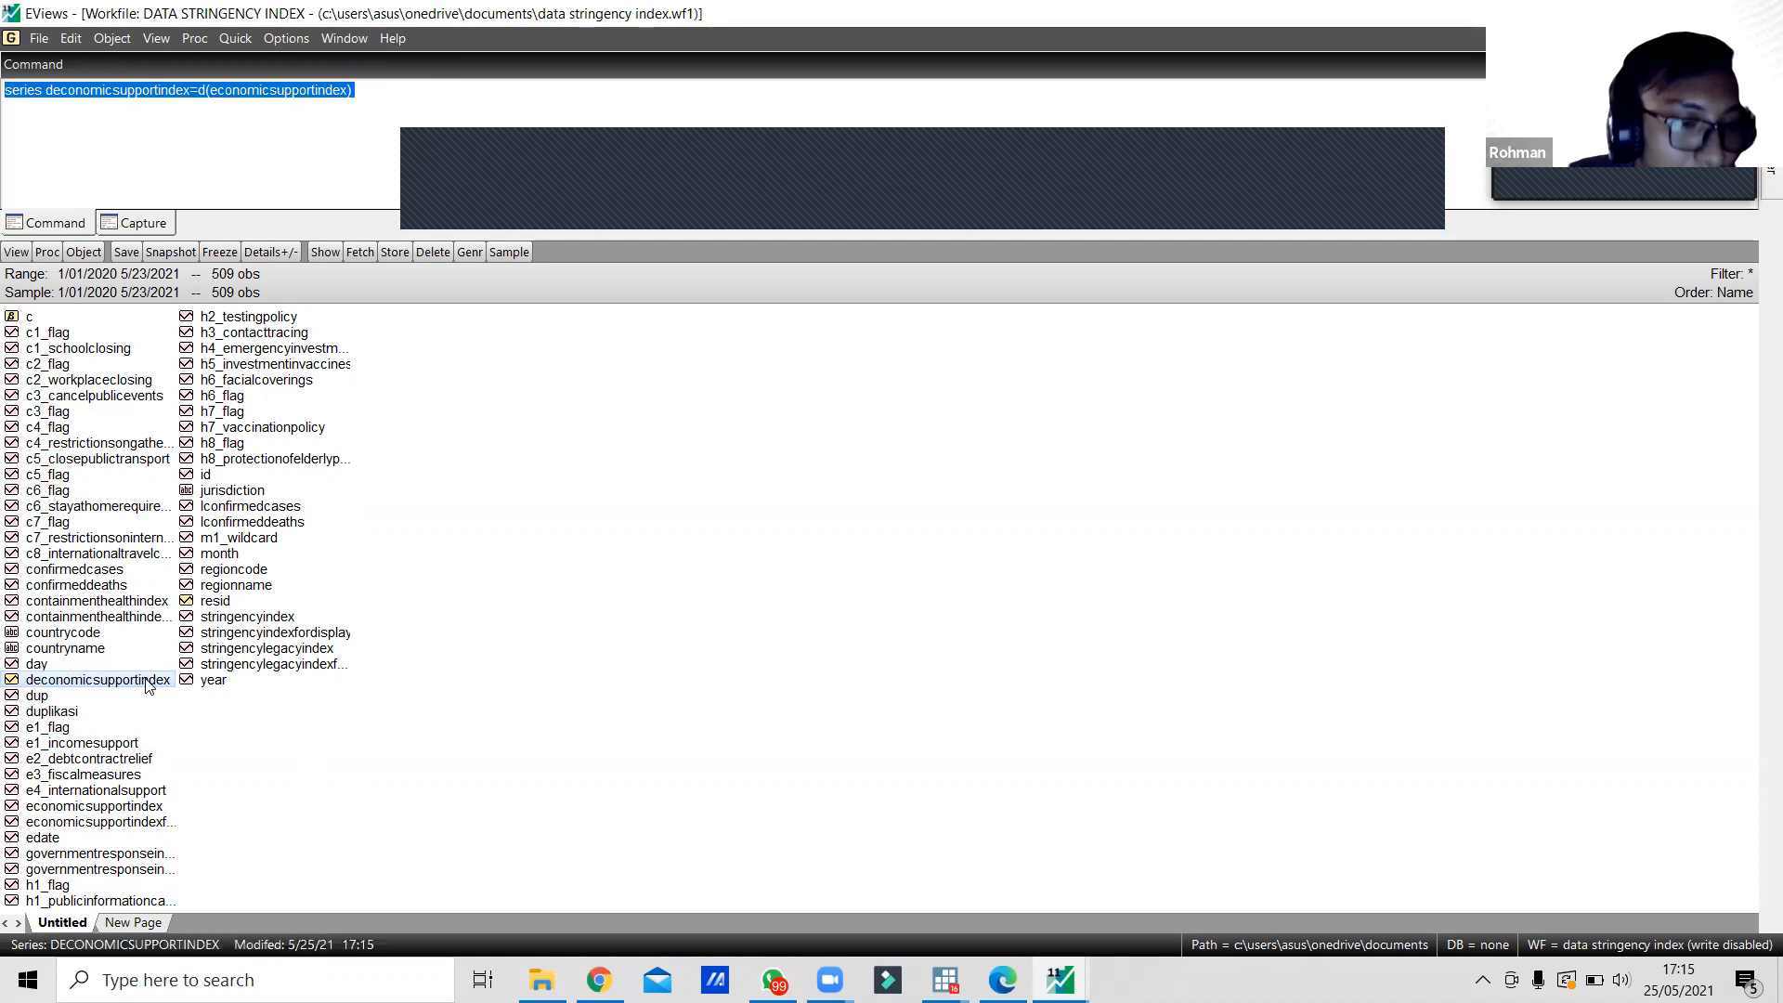
{"action": "left_click", "coordinate": [240, 617]}
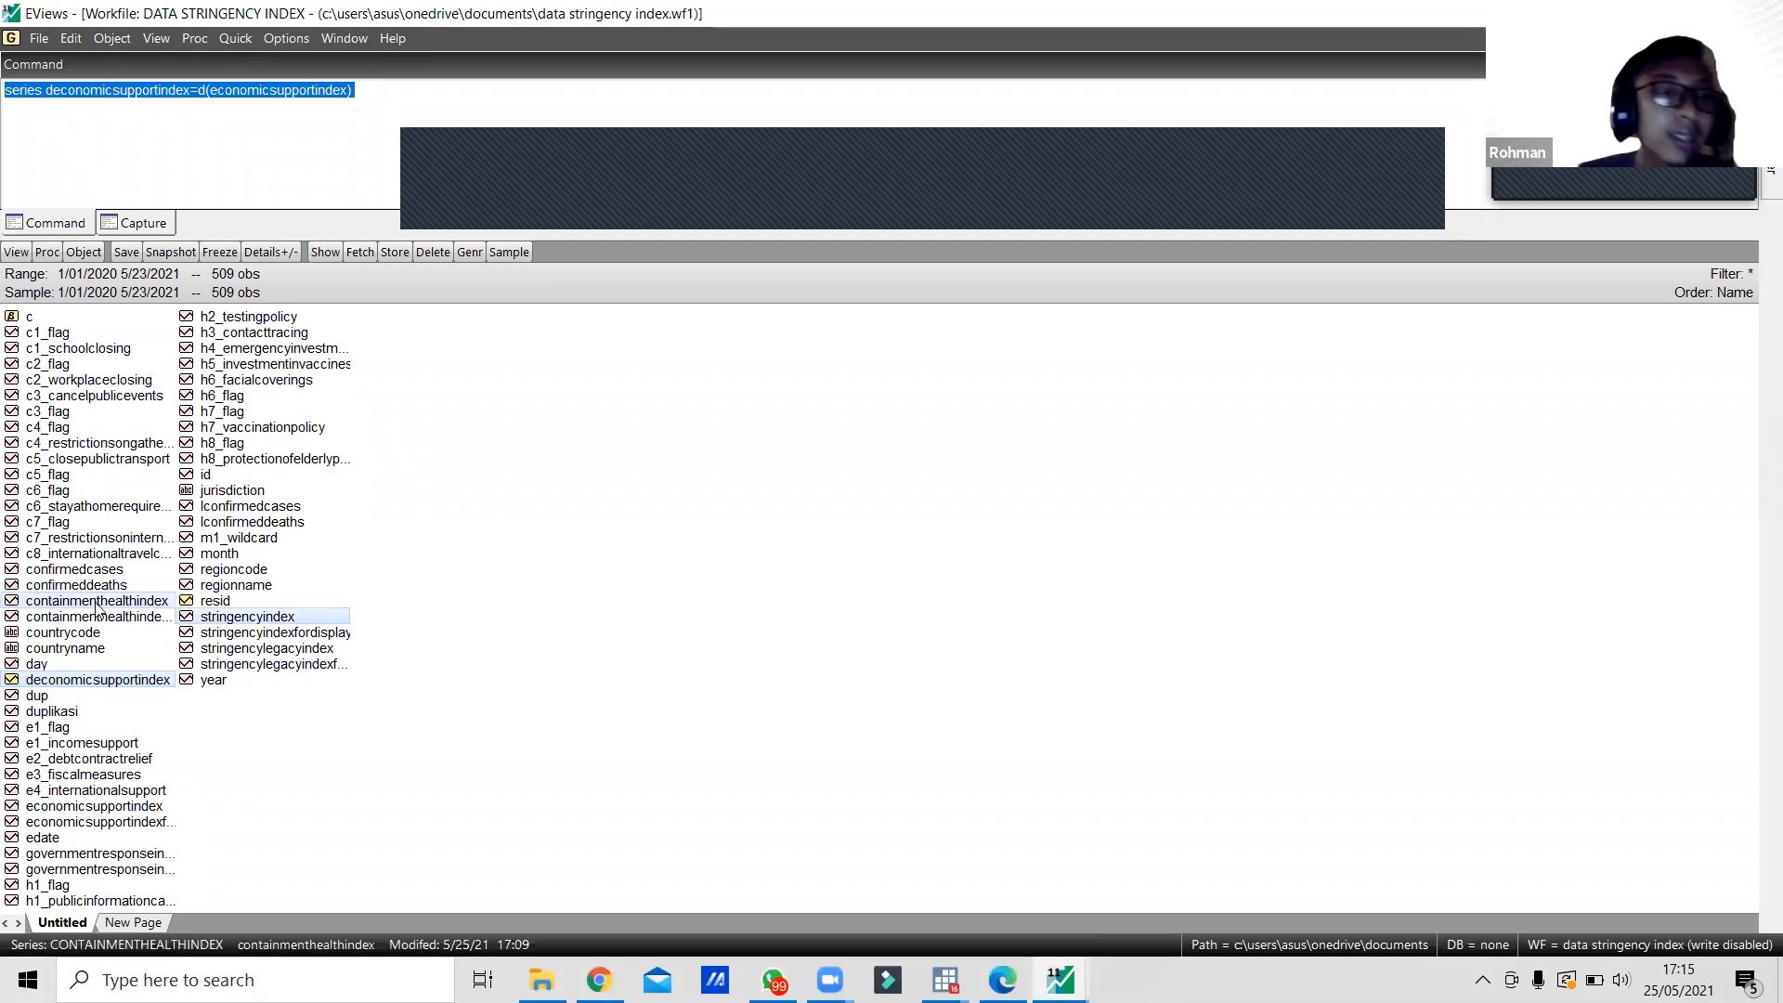
{"action": "right_click", "coordinate": [97, 607]}
{"action": "mouse_move", "coordinate": [165, 615]}
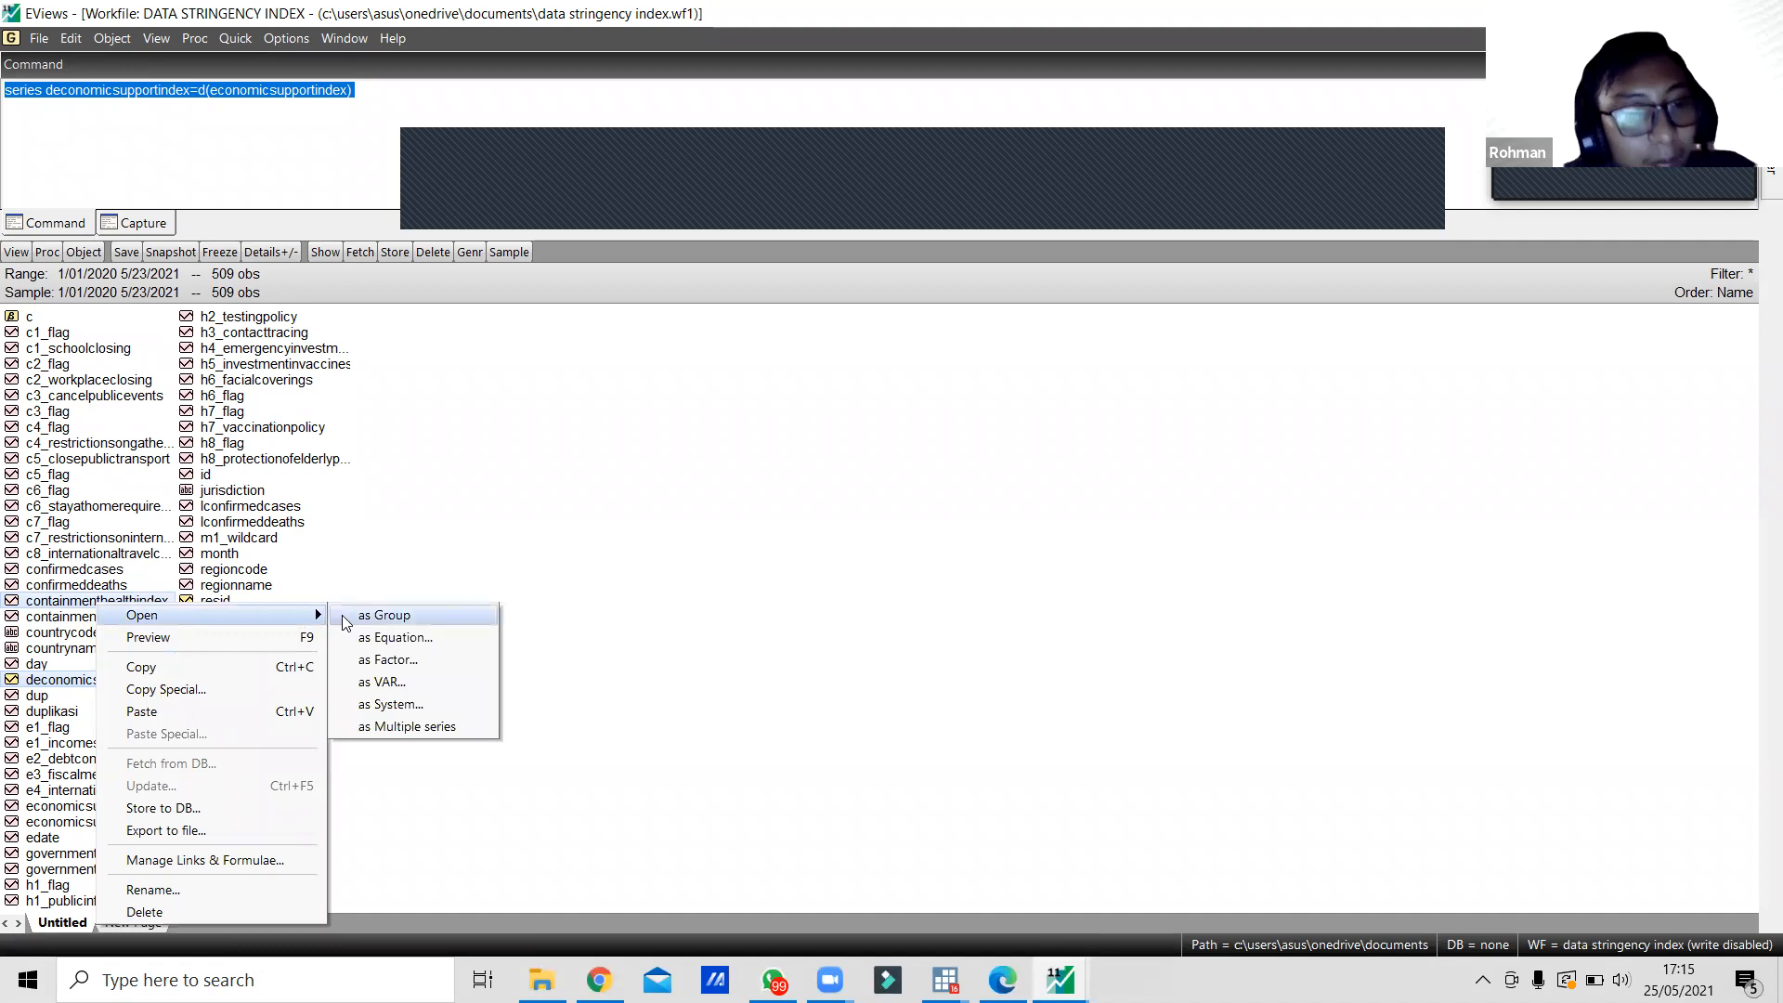
{"action": "left_click", "coordinate": [381, 683]}
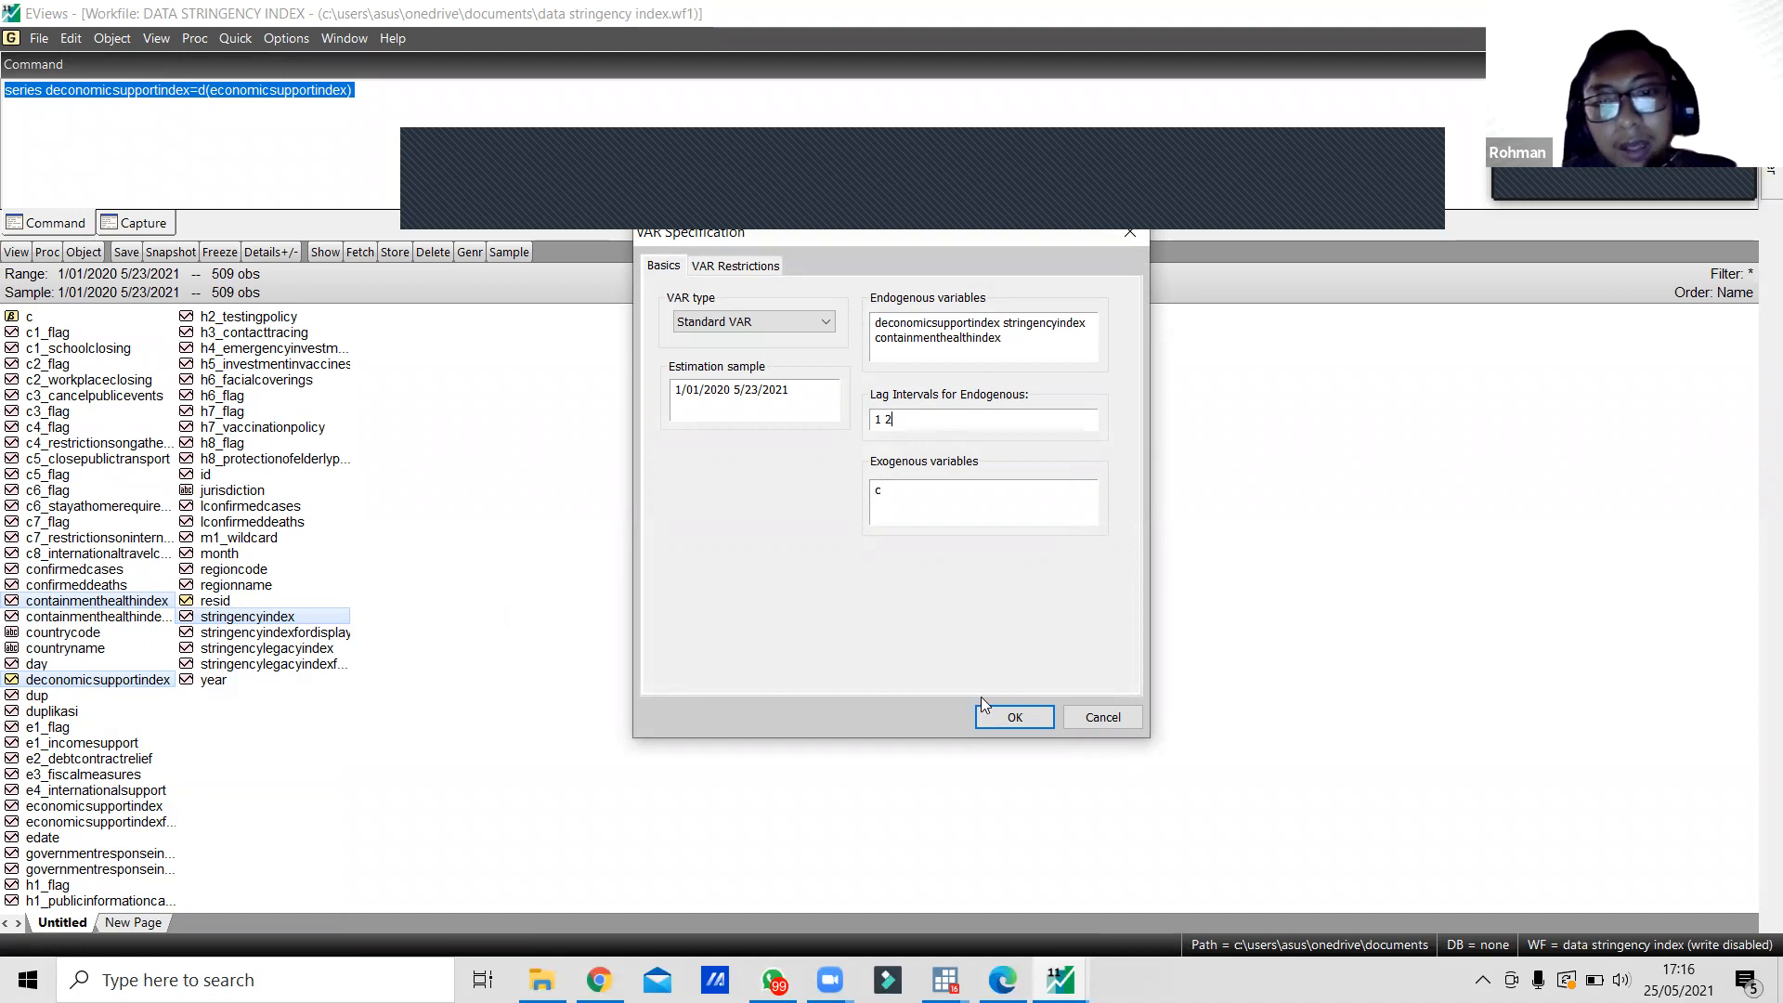
{"action": "left_click", "coordinate": [996, 716]}
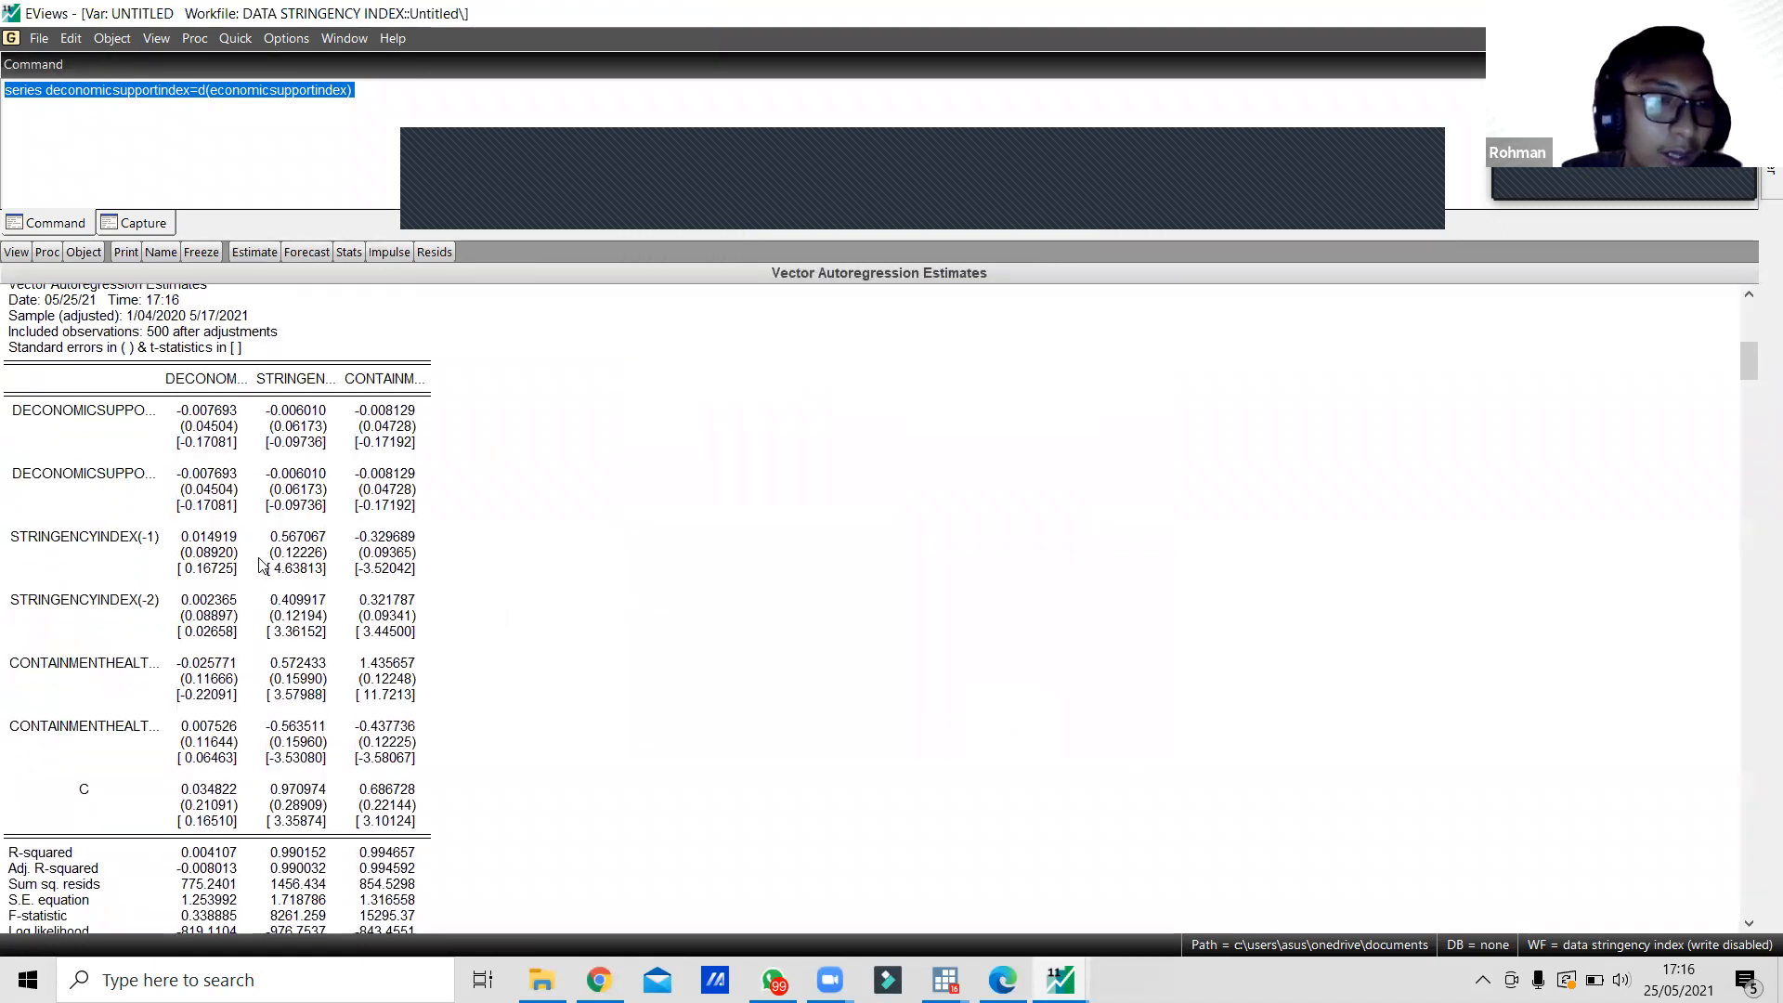
{"action": "scroll", "coordinate": [263, 567], "scroll_direction": "up", "scroll_amount": 1}
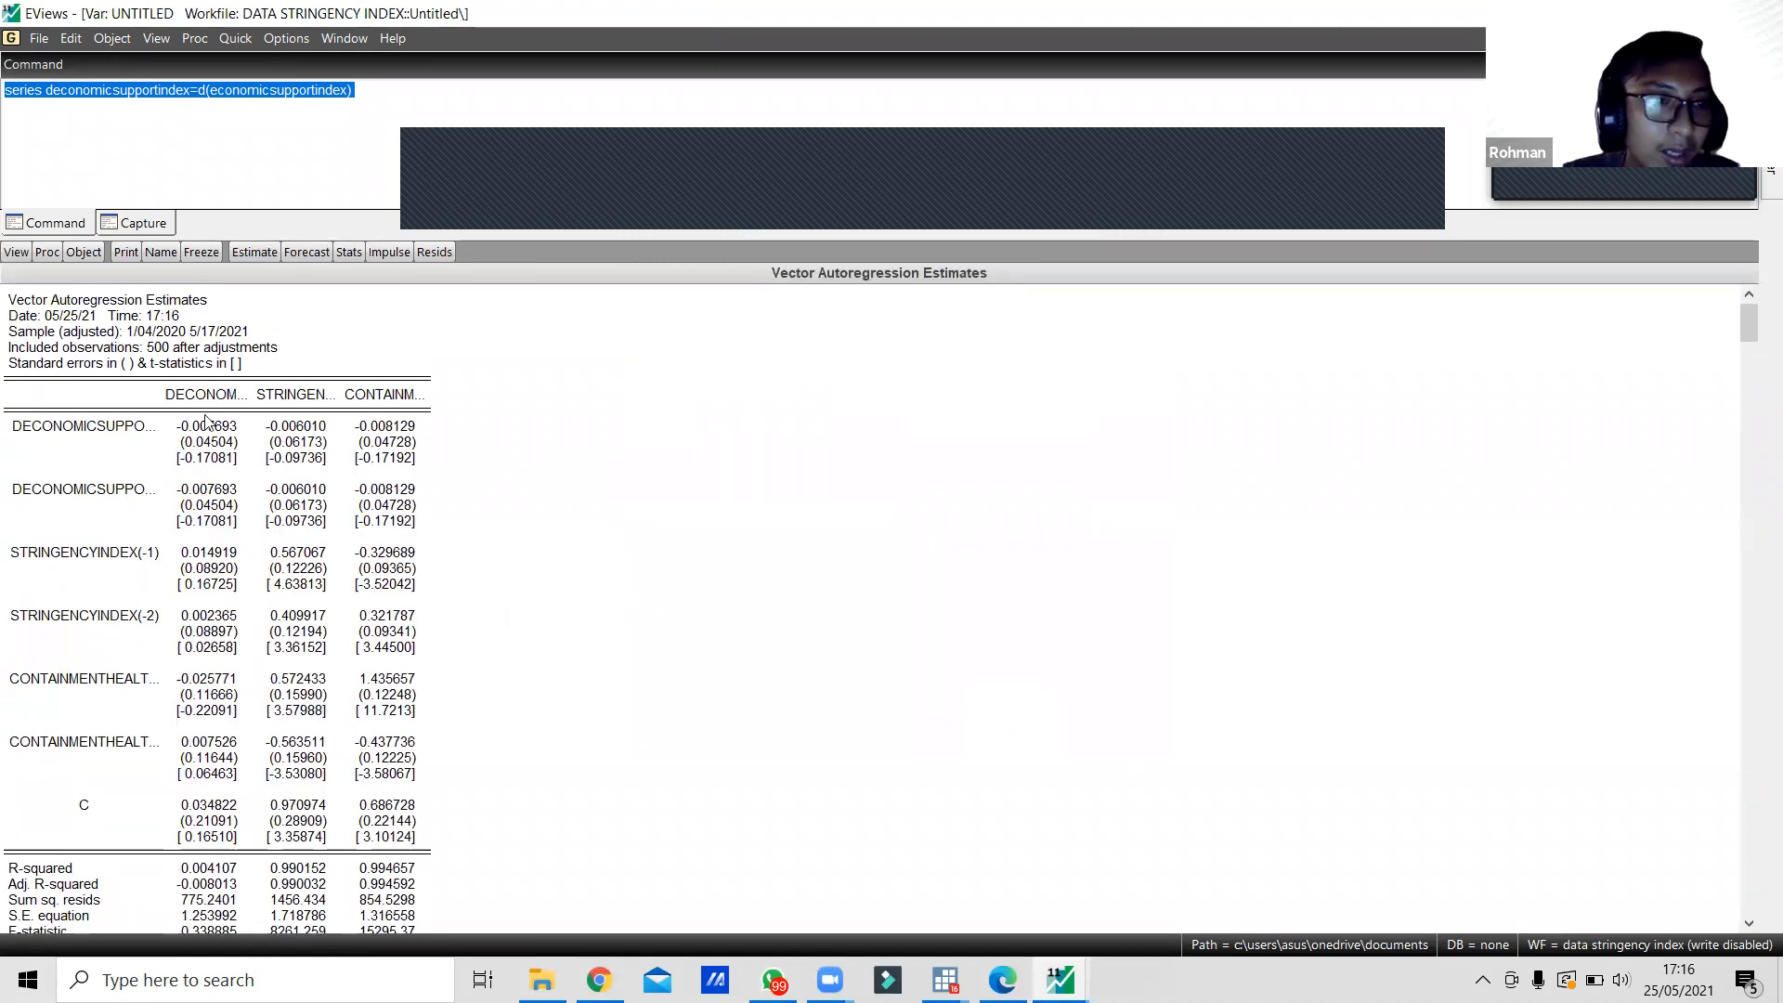
Run the VAR stability check with the AR Roots Table and examine the modulus values of the roots.
{"action": "left_click", "coordinate": [7, 255]}
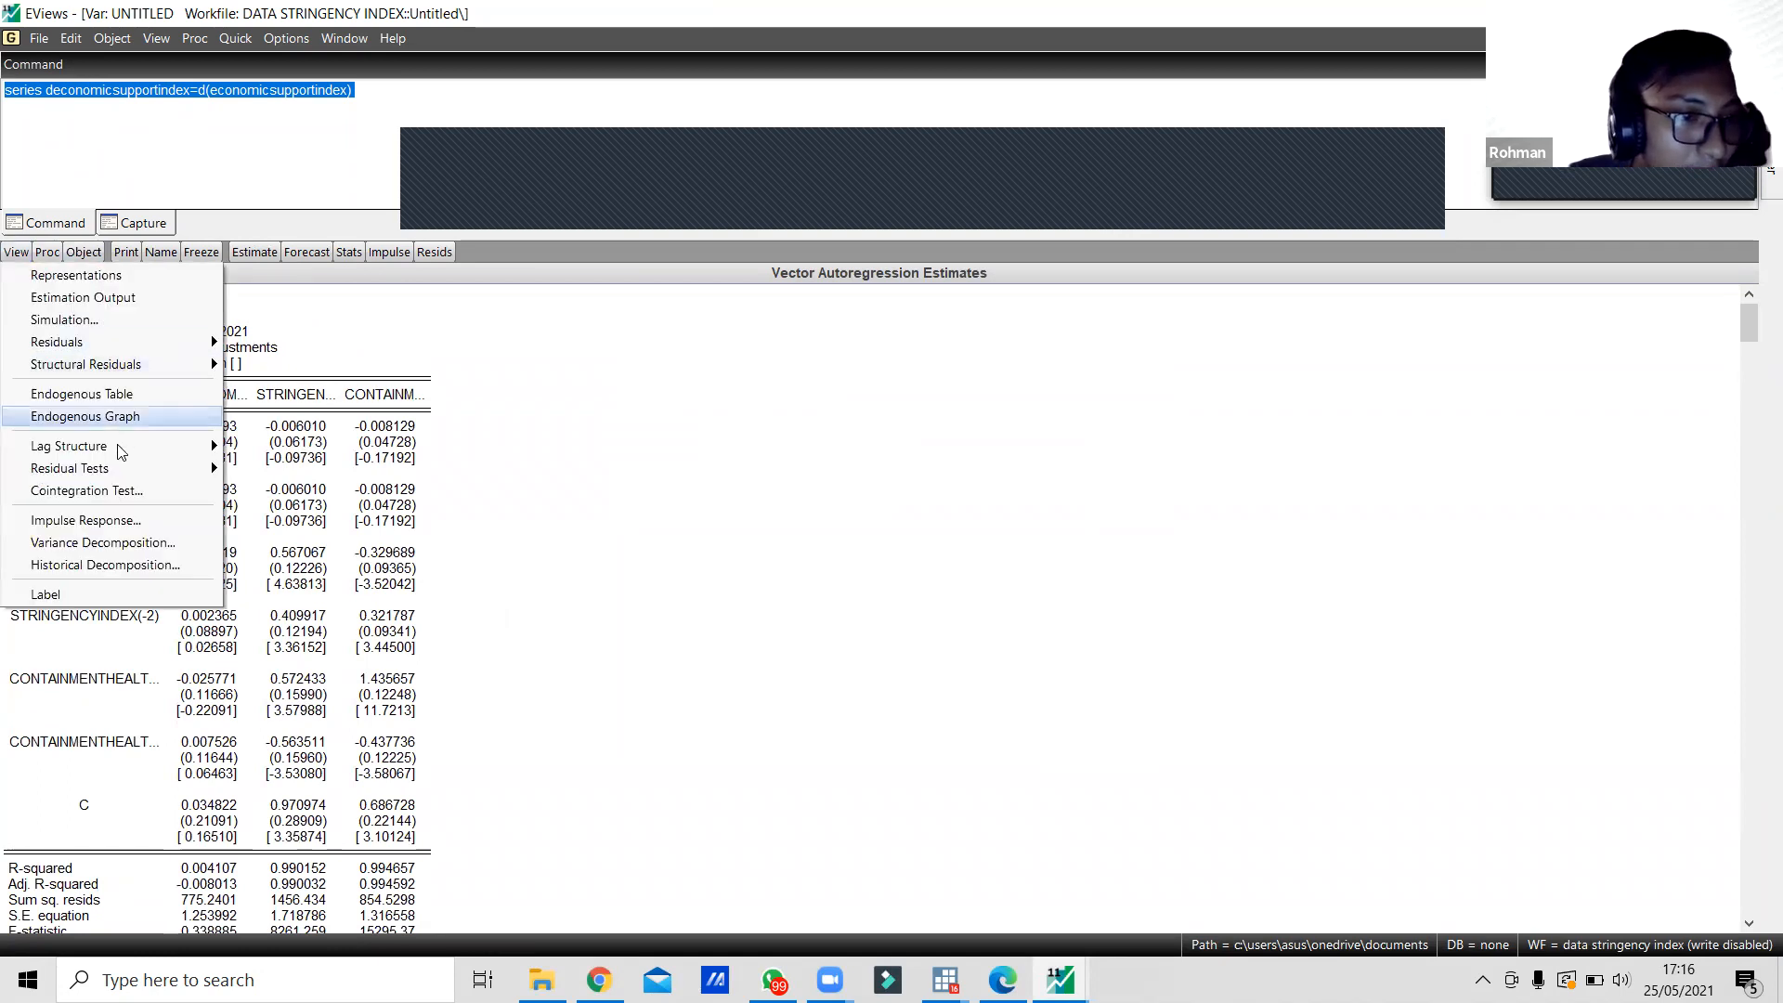
{"action": "mouse_move", "coordinate": [121, 449]}
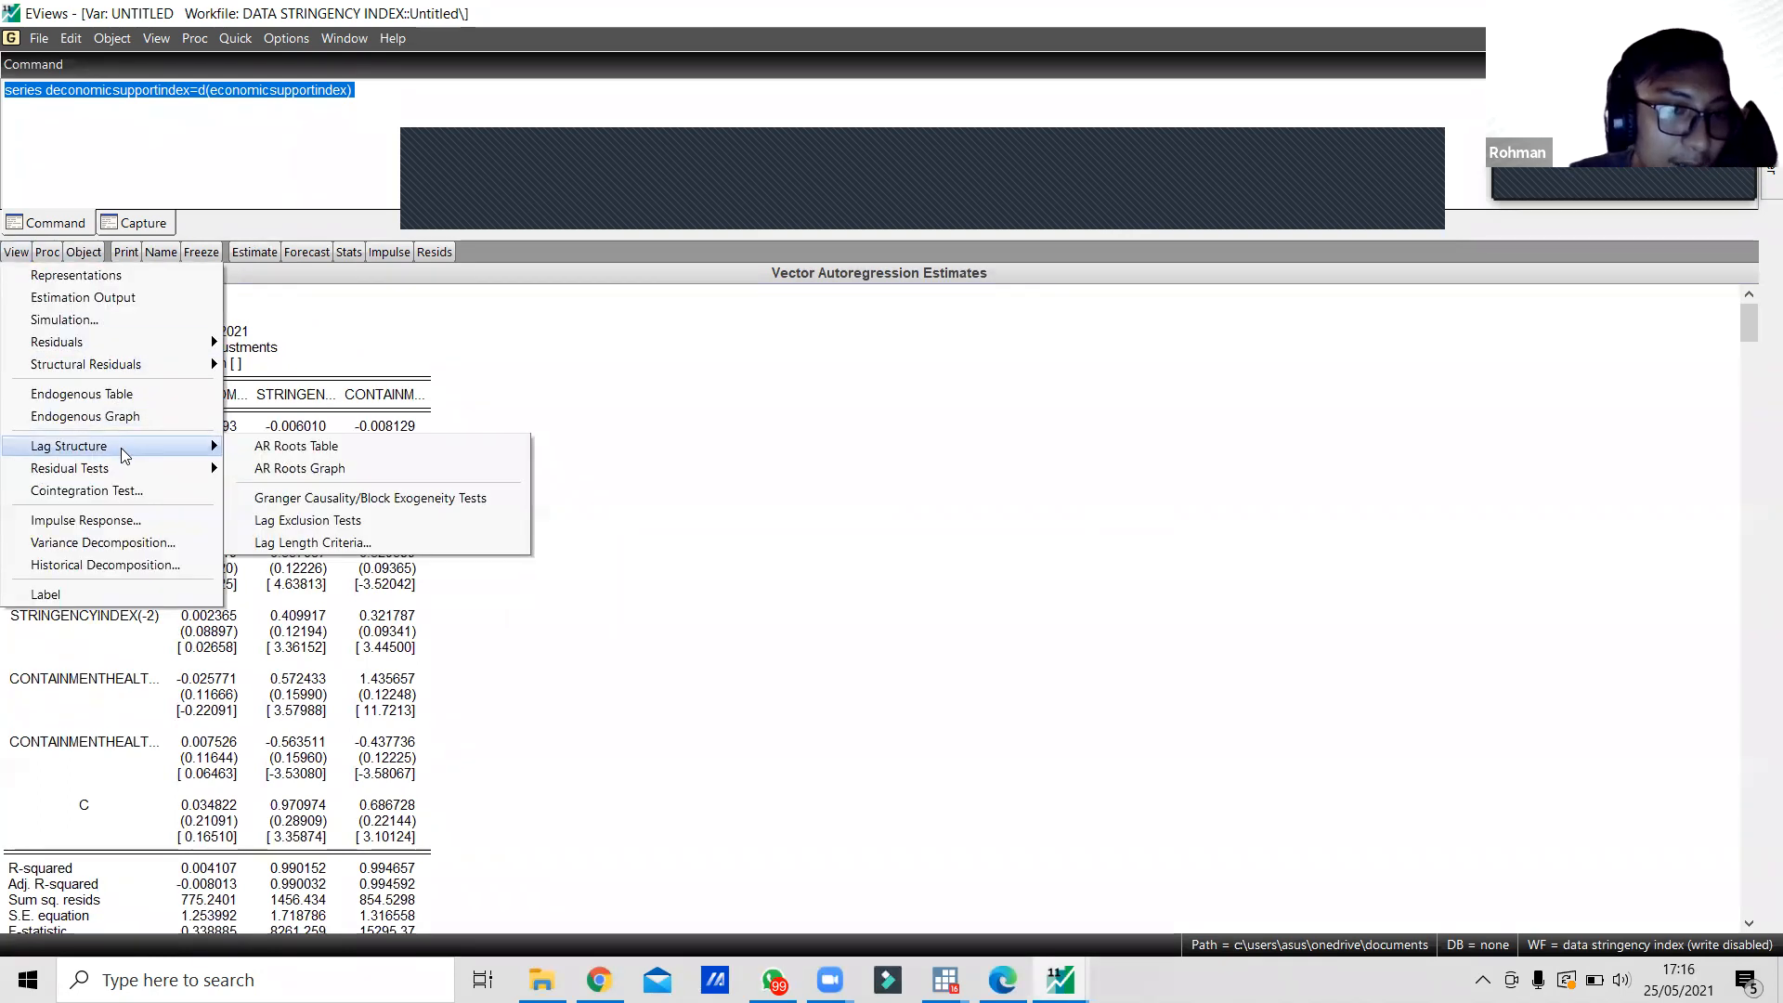
{"action": "left_click", "coordinate": [252, 450]}
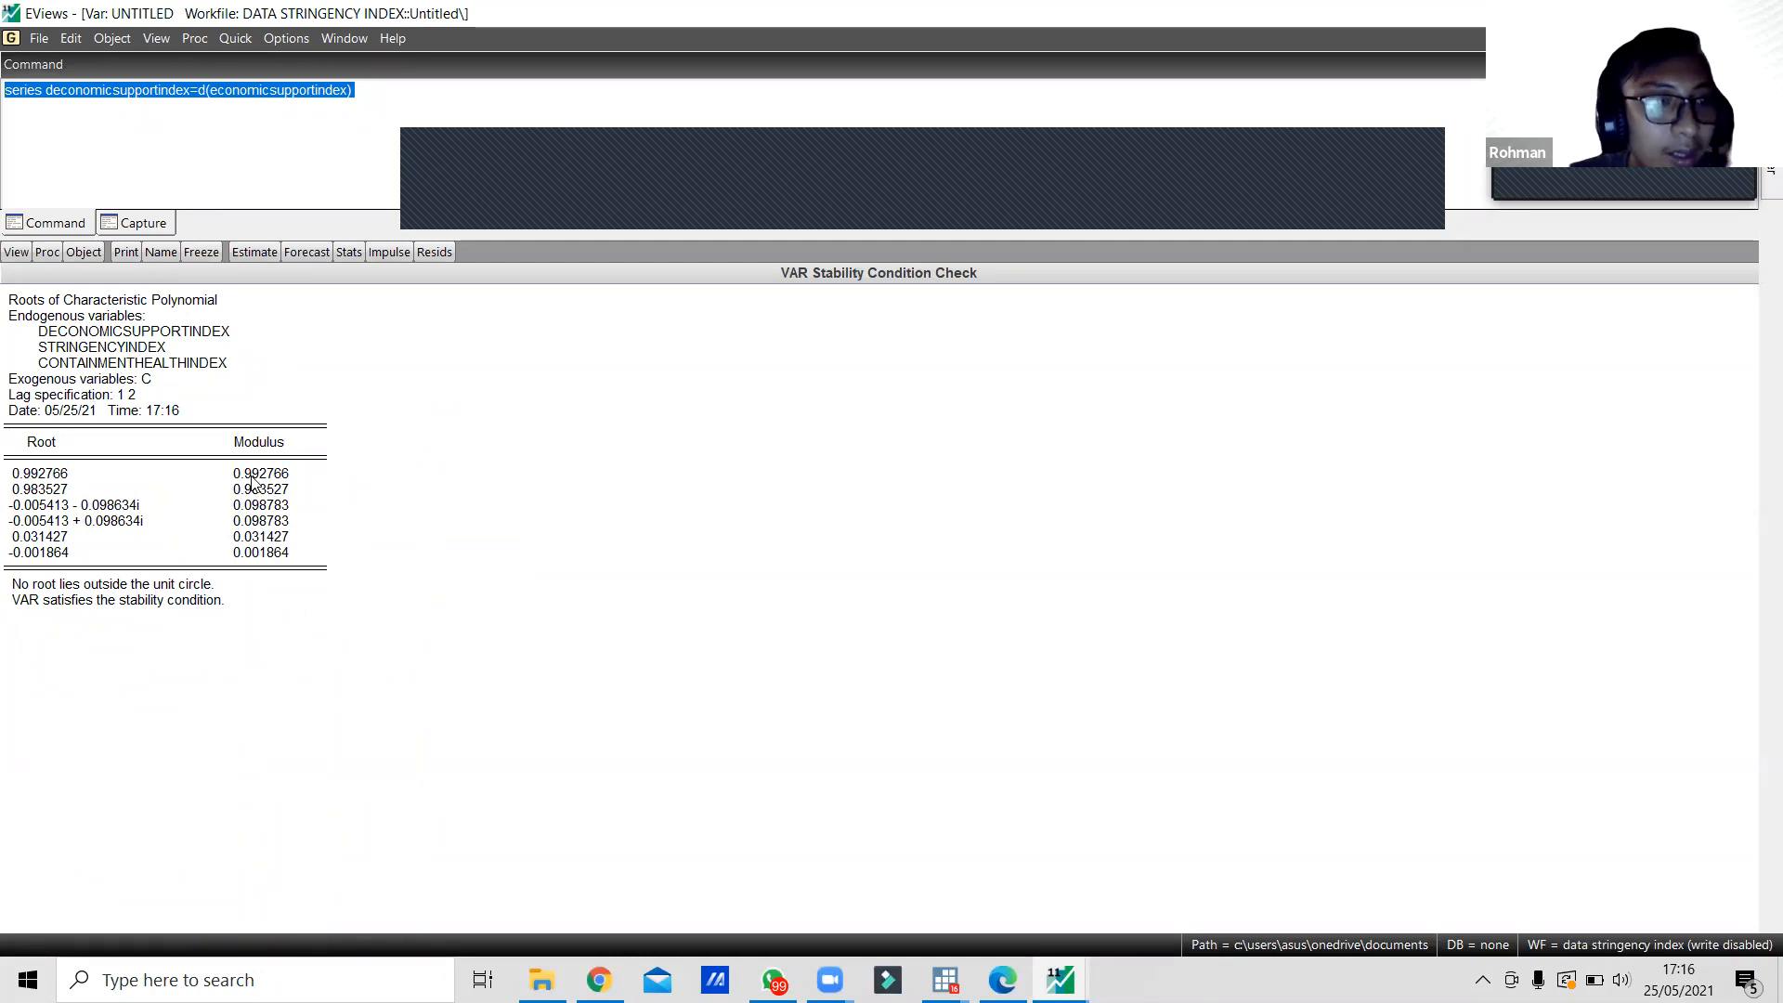
{"action": "left_click_drag", "start_coordinate": [251, 480], "coordinate": [252, 555]}
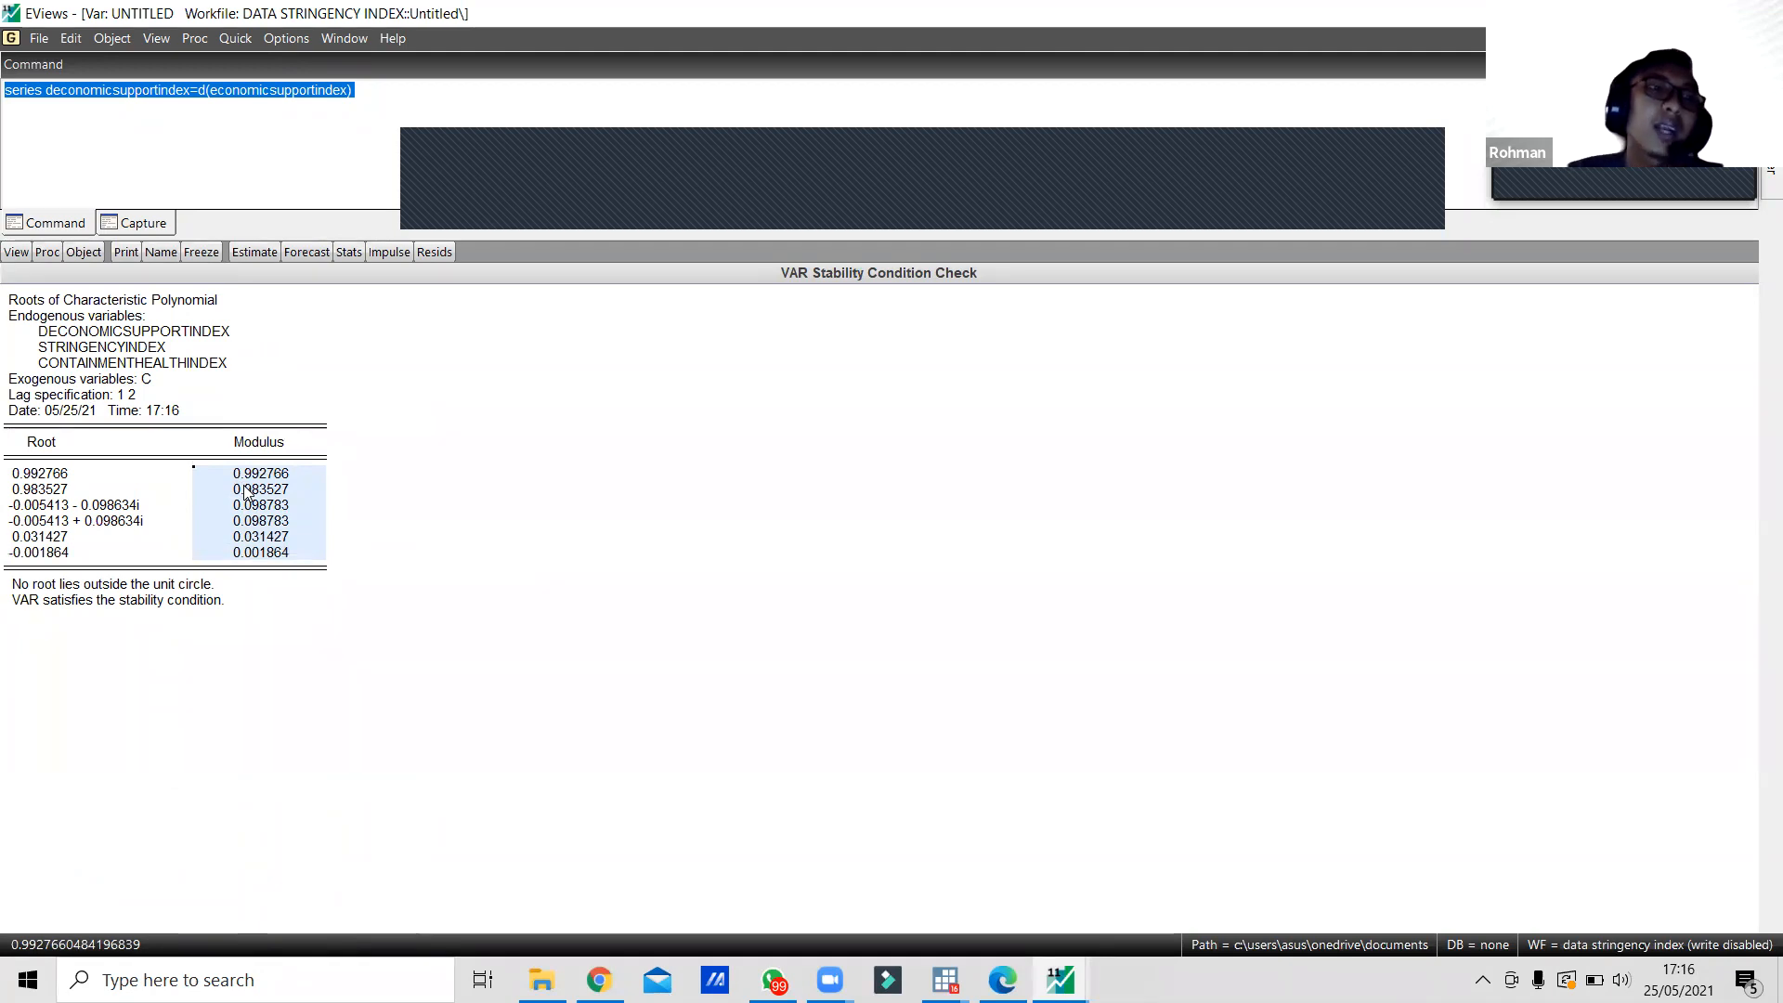
Plot the VAR residual correlograms as graphs with 12 lags included.
{"action": "left_click", "coordinate": [15, 256]}
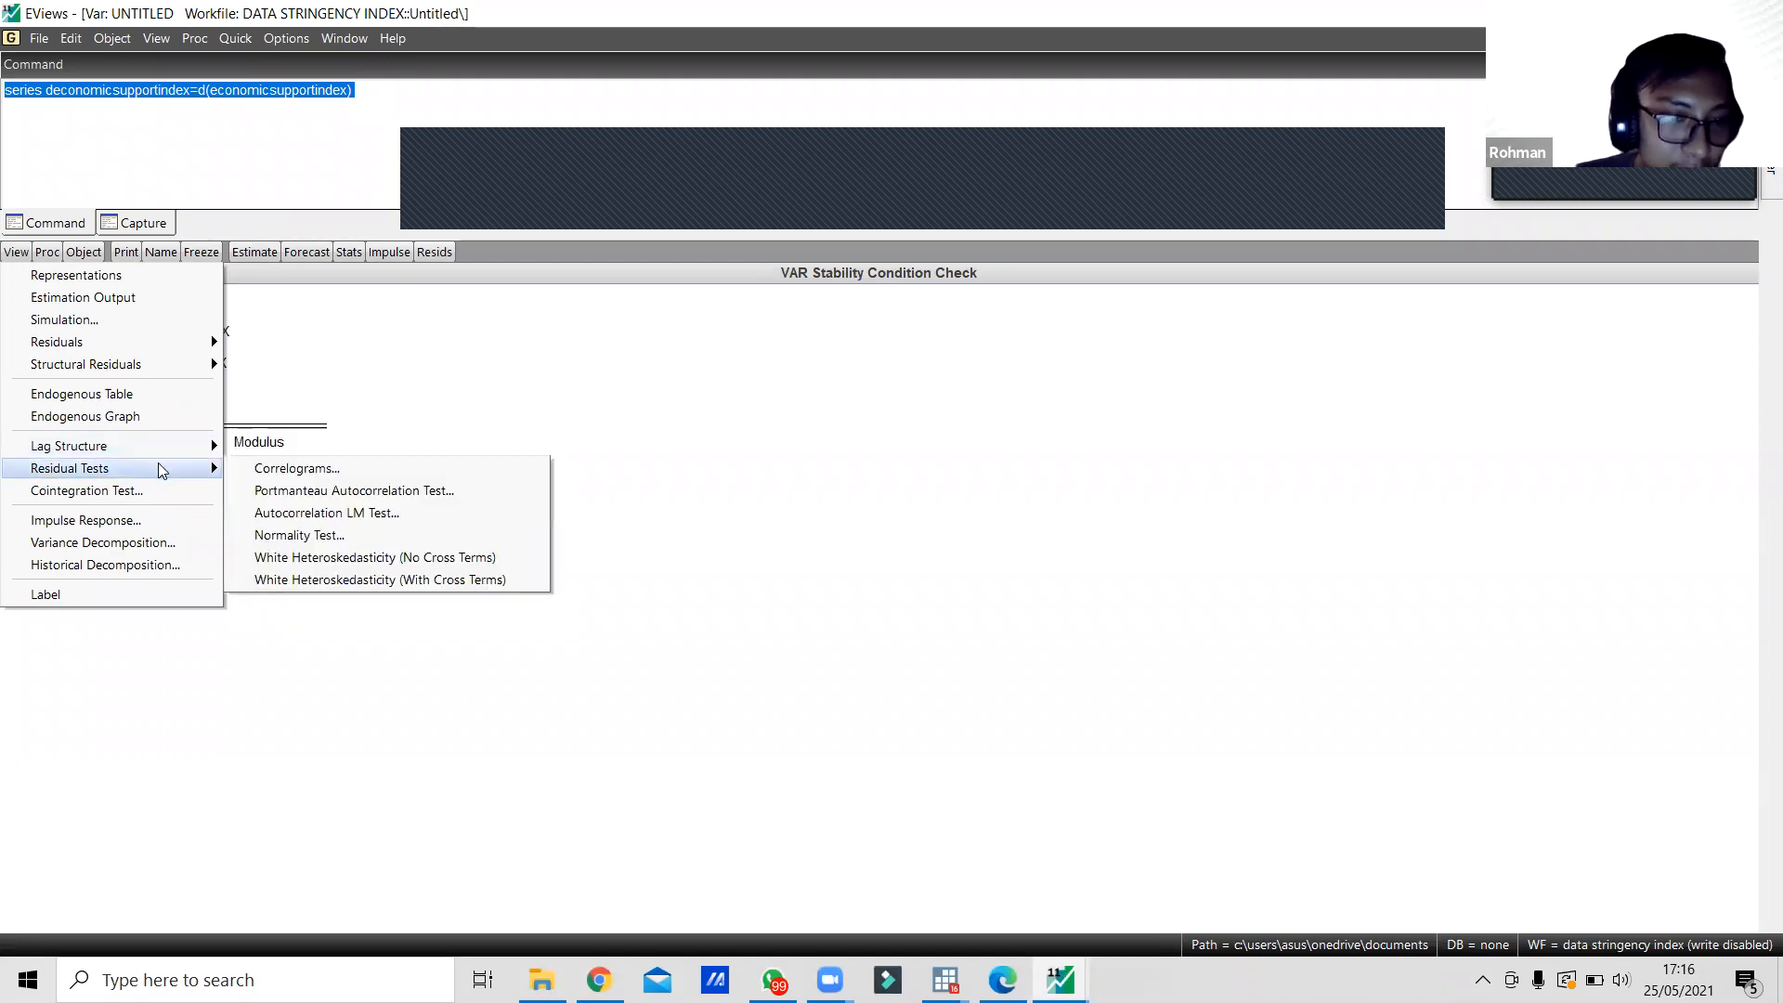
{"action": "left_click", "coordinate": [261, 474]}
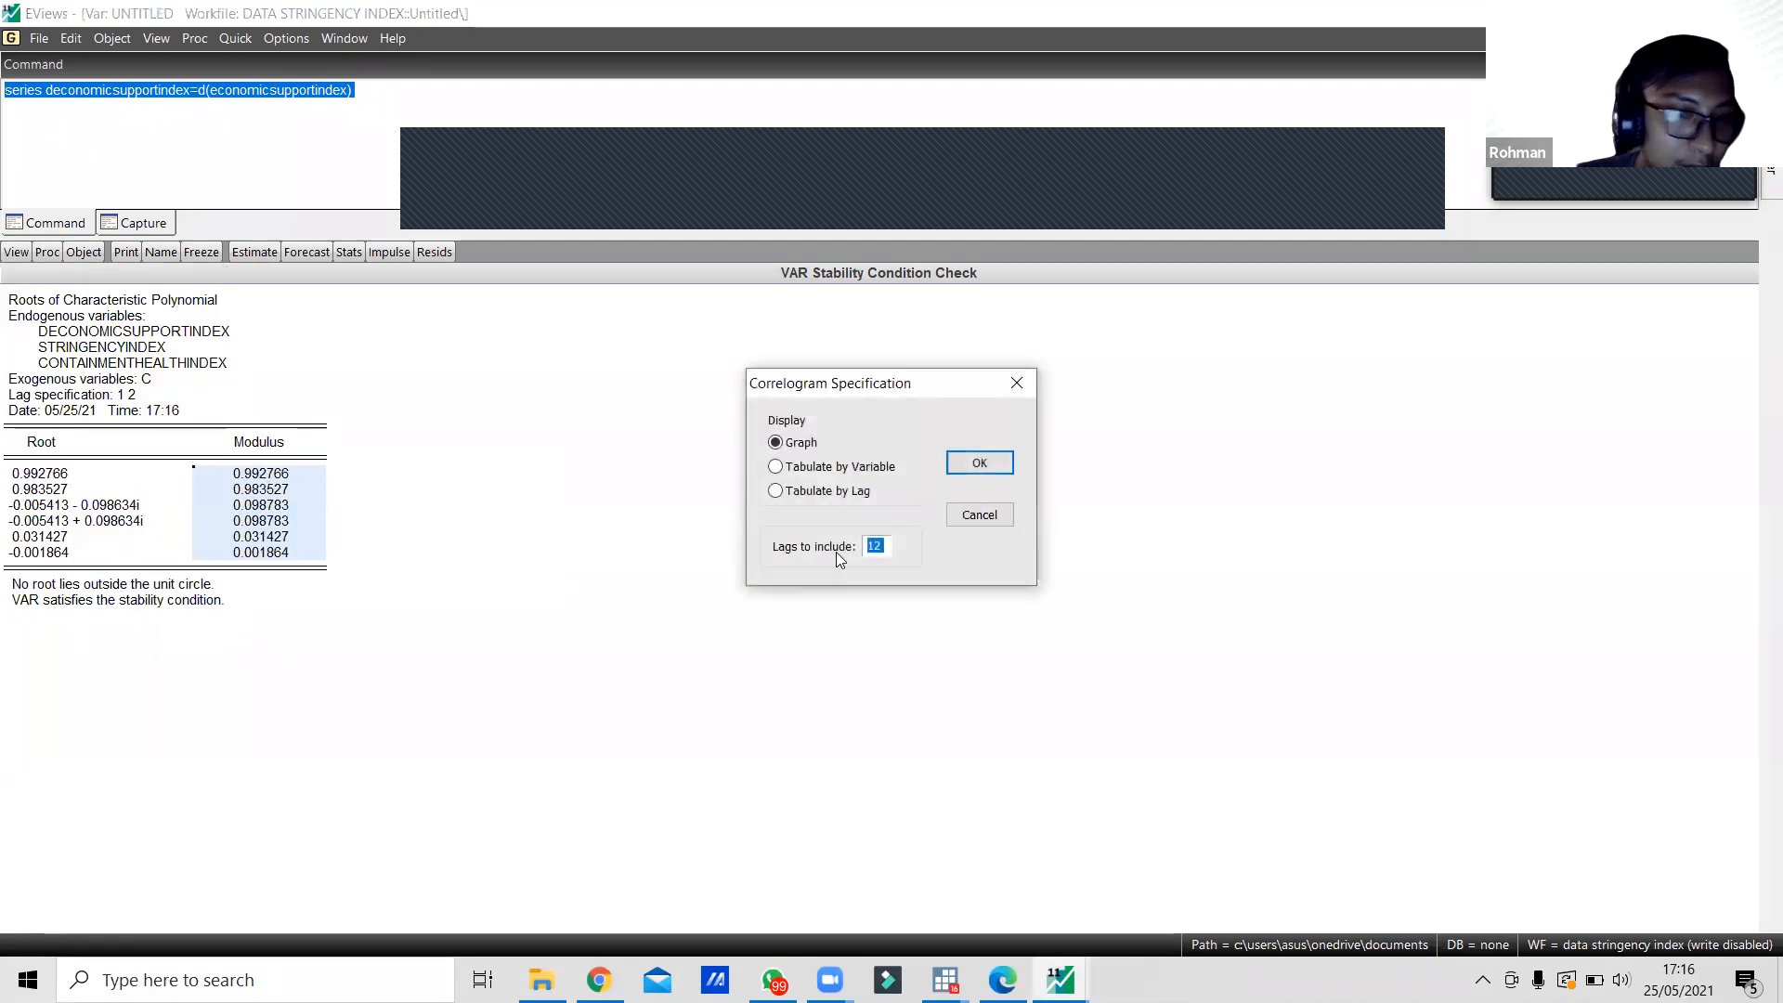
{"action": "left_click", "coordinate": [954, 466]}
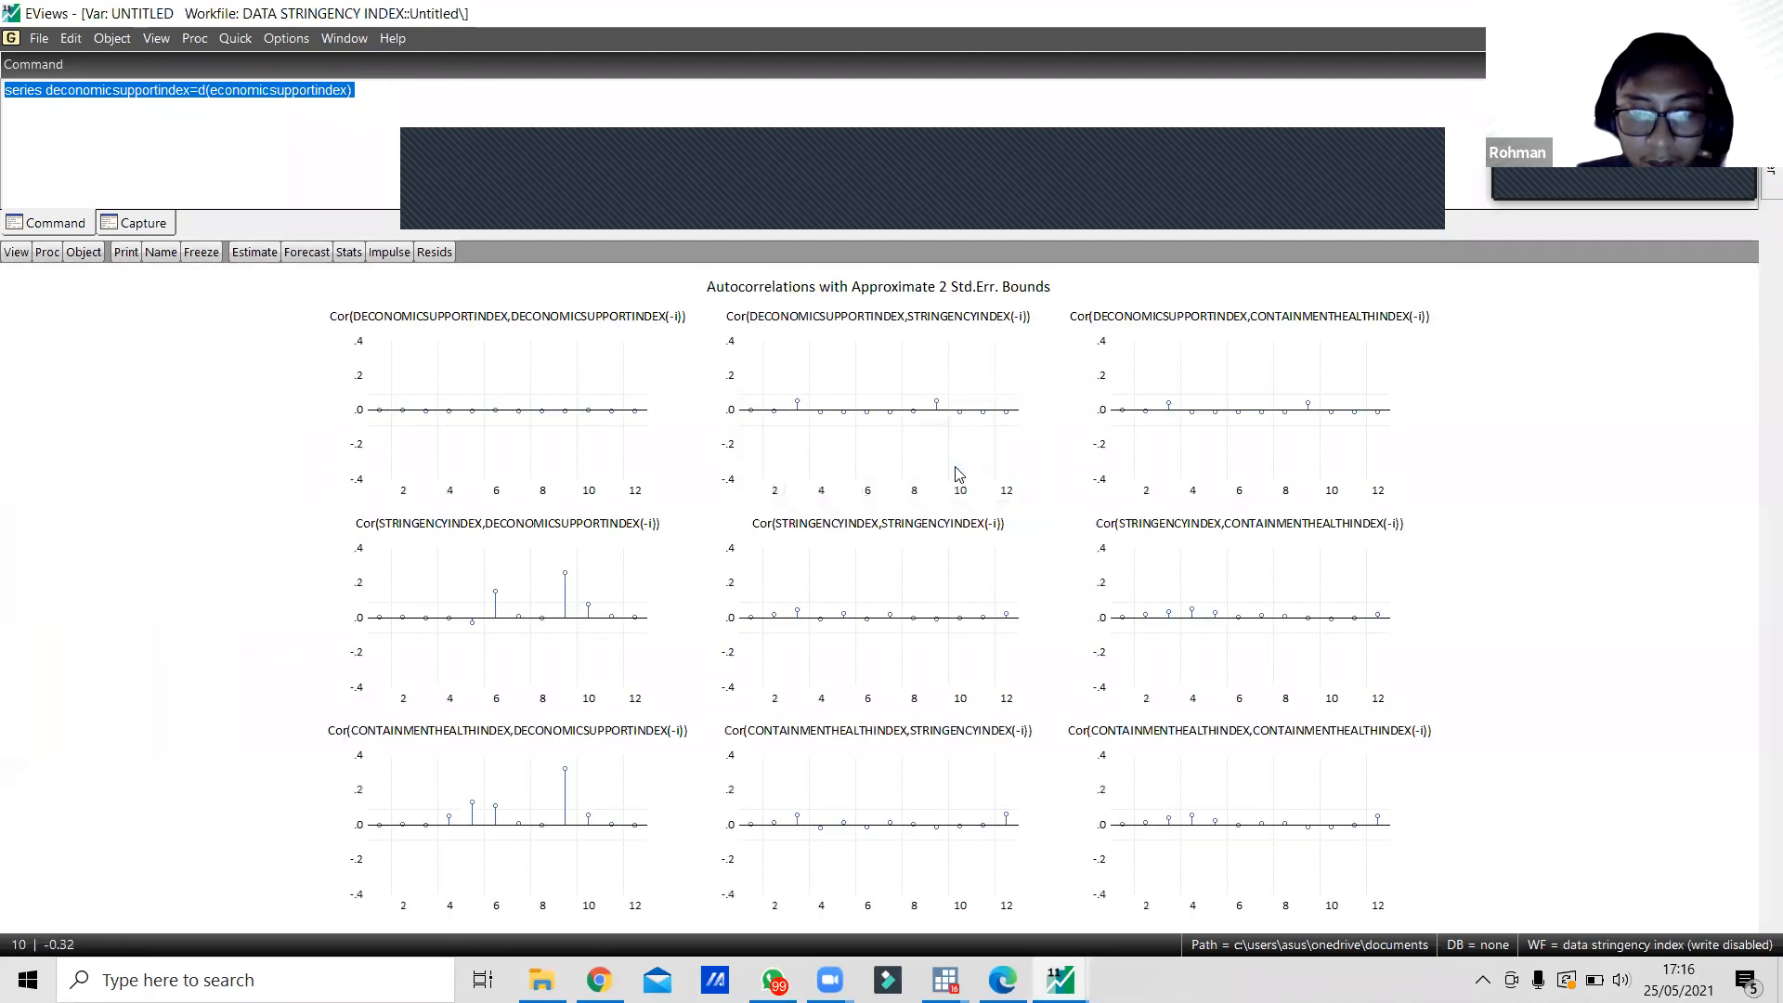
Tabulate the VAR residual correlograms by variable with 12 lags included.
{"action": "left_click", "coordinate": [15, 251]}
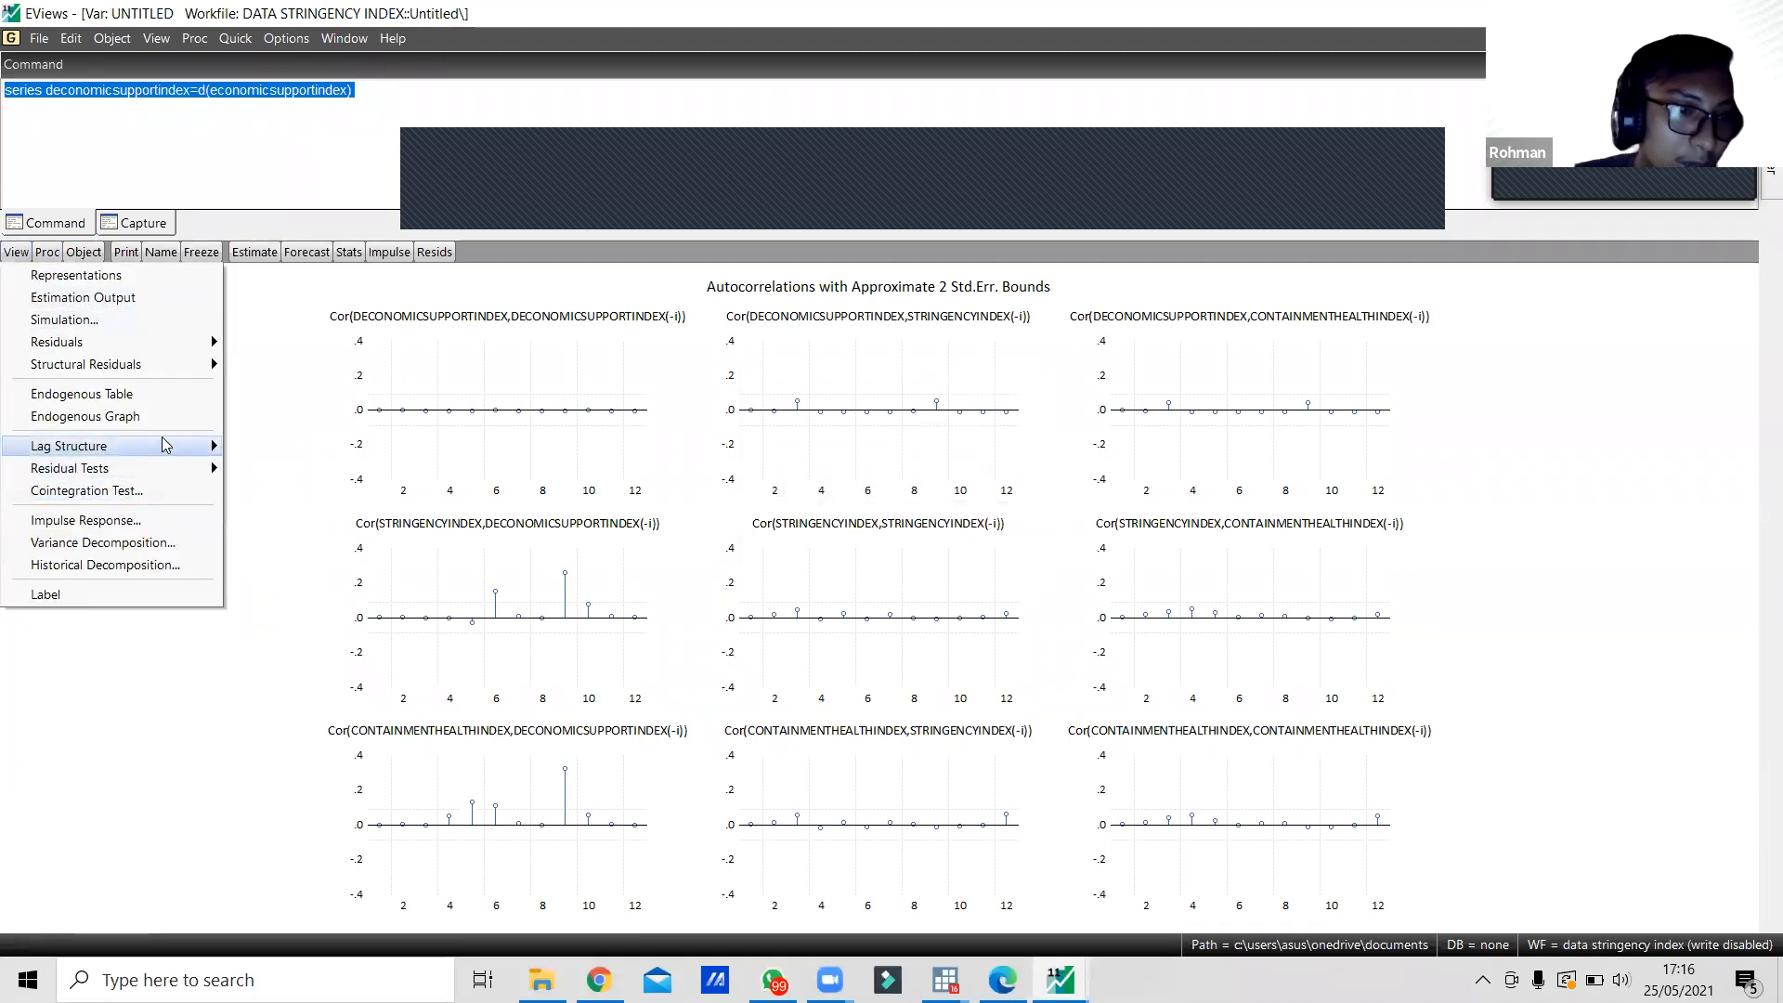
{"action": "mouse_move", "coordinate": [197, 471]}
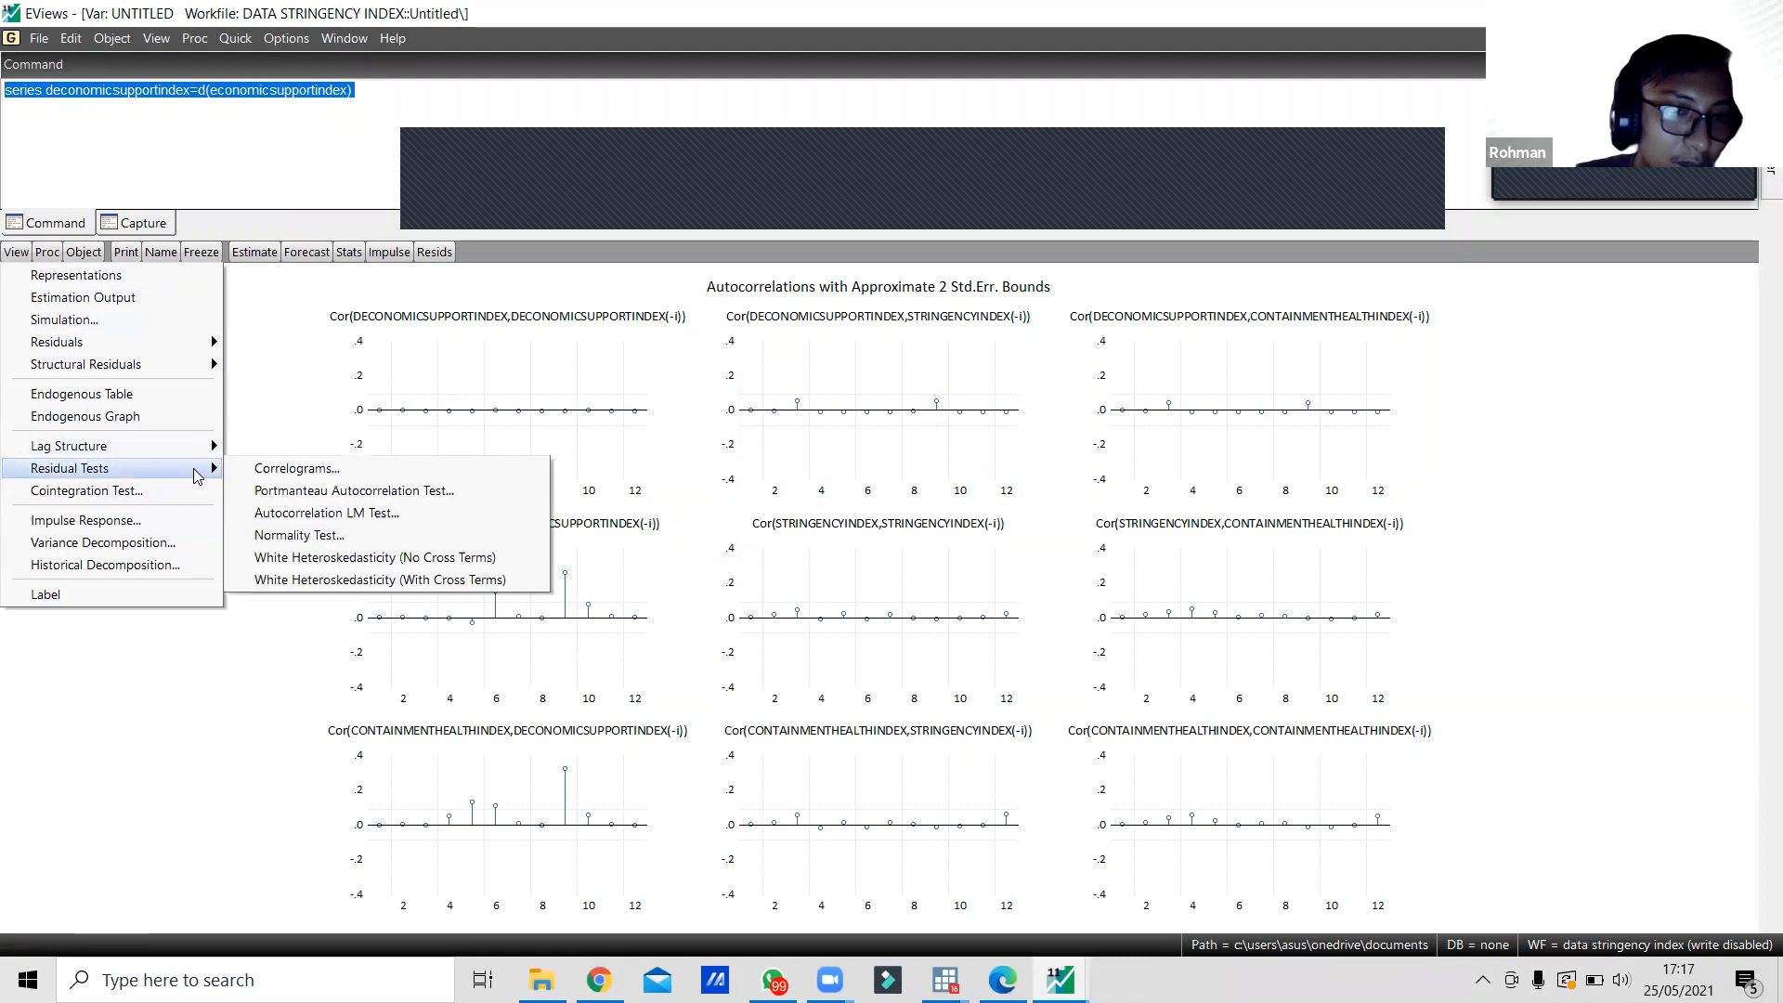
{"action": "left_click", "coordinate": [295, 468]}
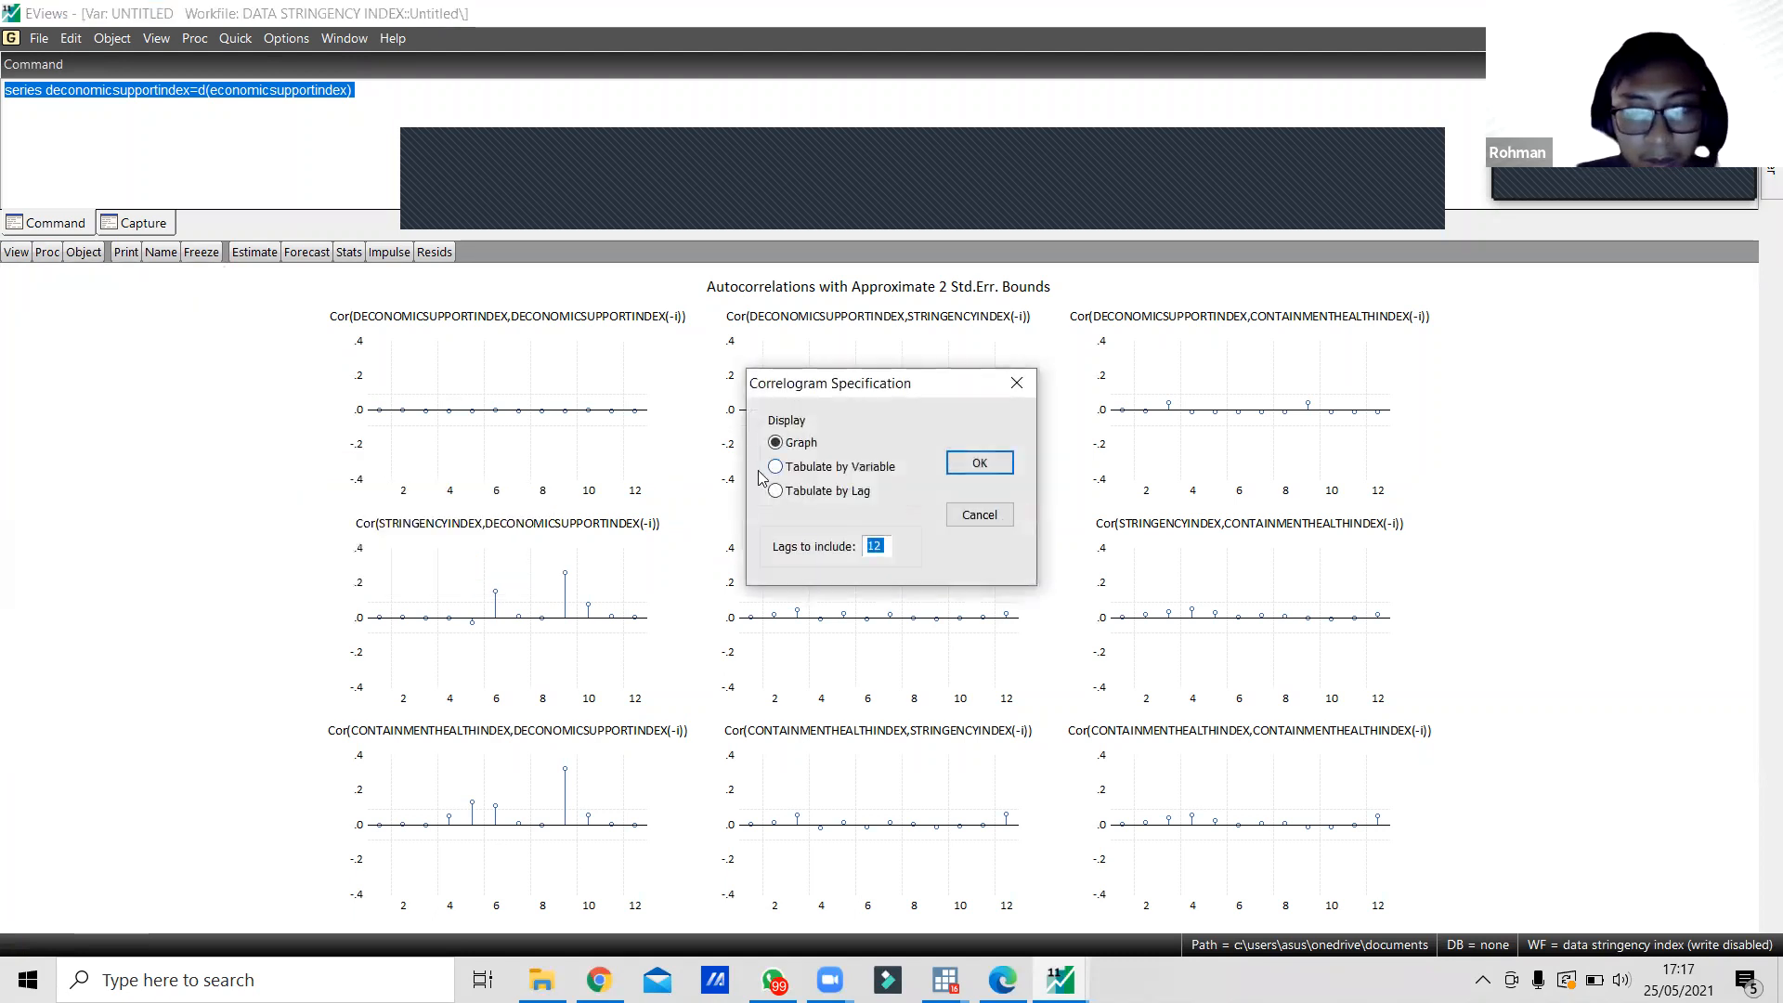
{"action": "left_click", "coordinate": [801, 468]}
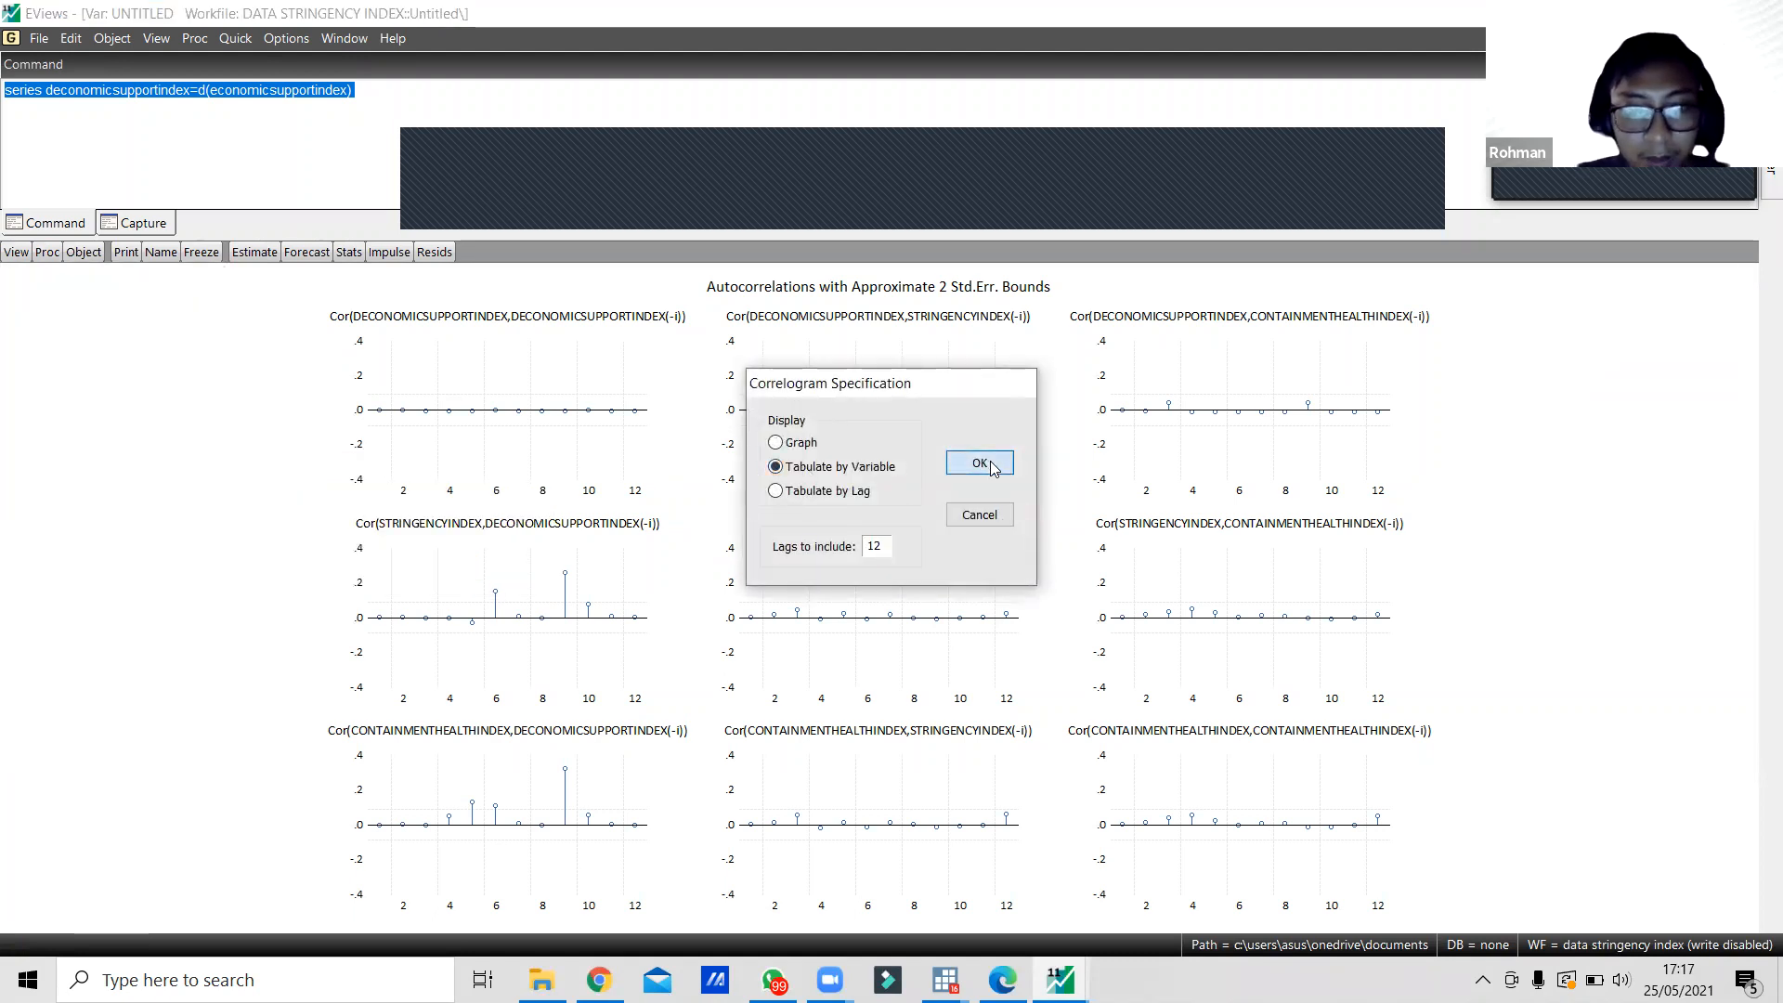
{"action": "left_click", "coordinate": [981, 463]}
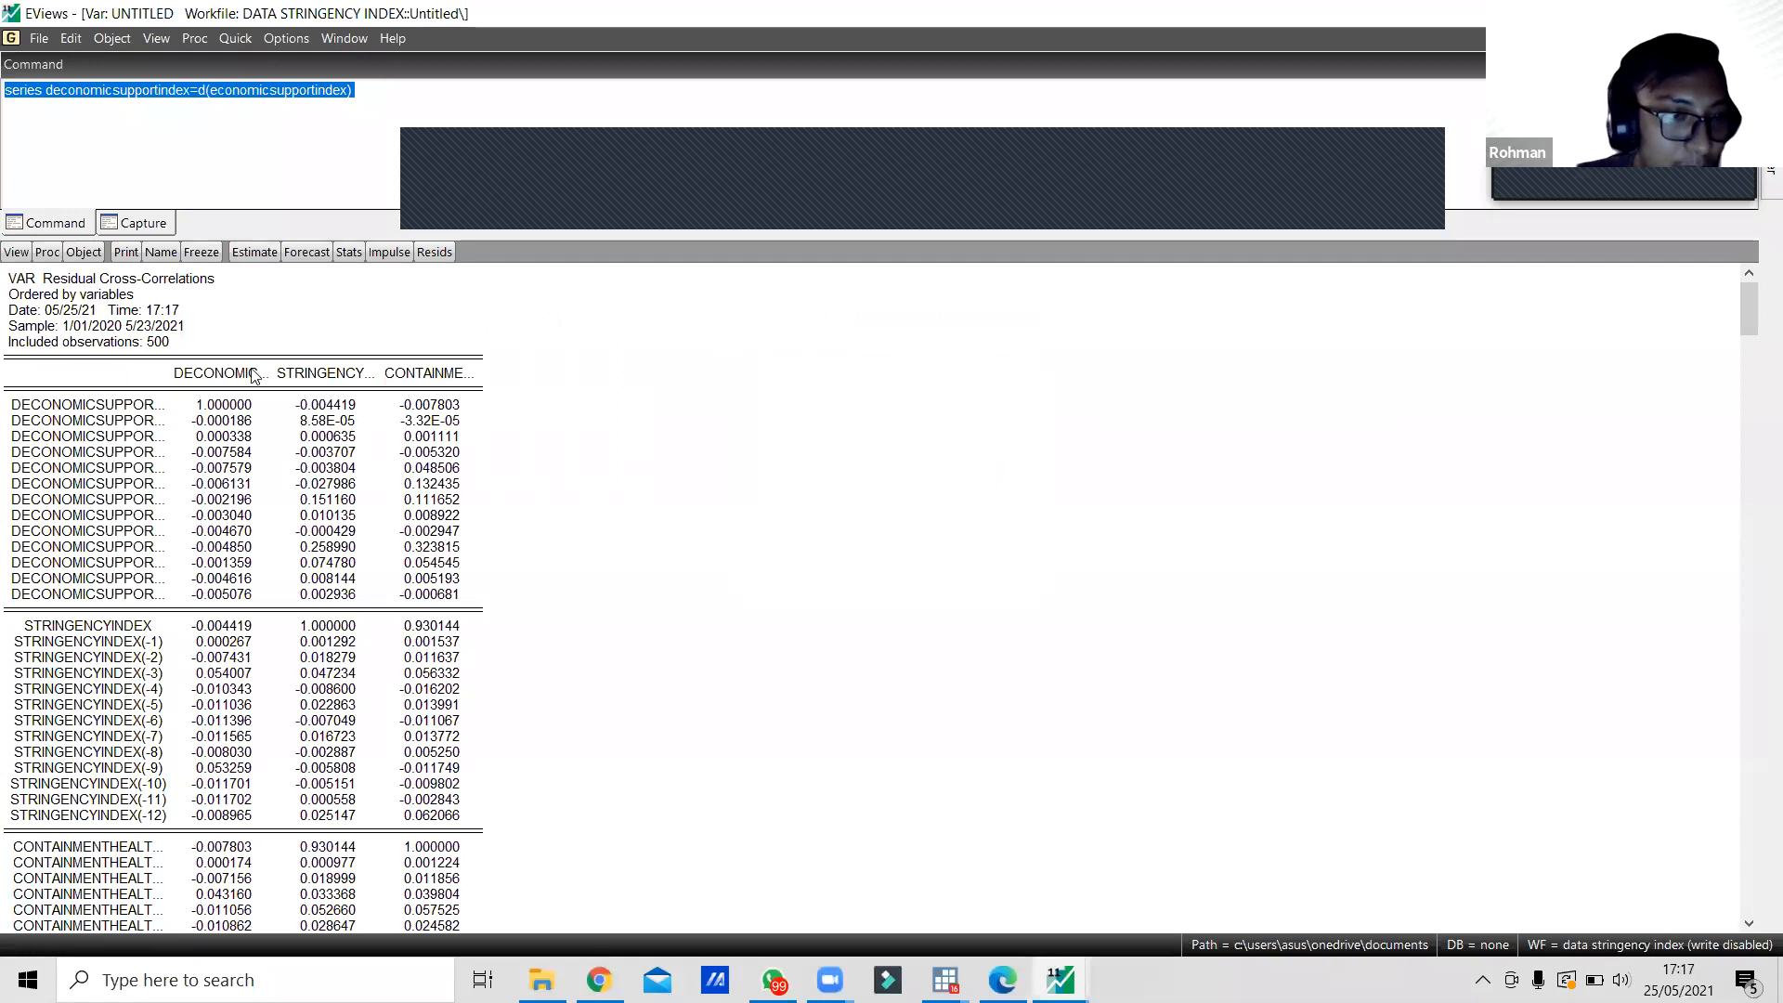
Open the Johansen cointegration test settings for the VAR.
{"action": "left_click", "coordinate": [17, 252]}
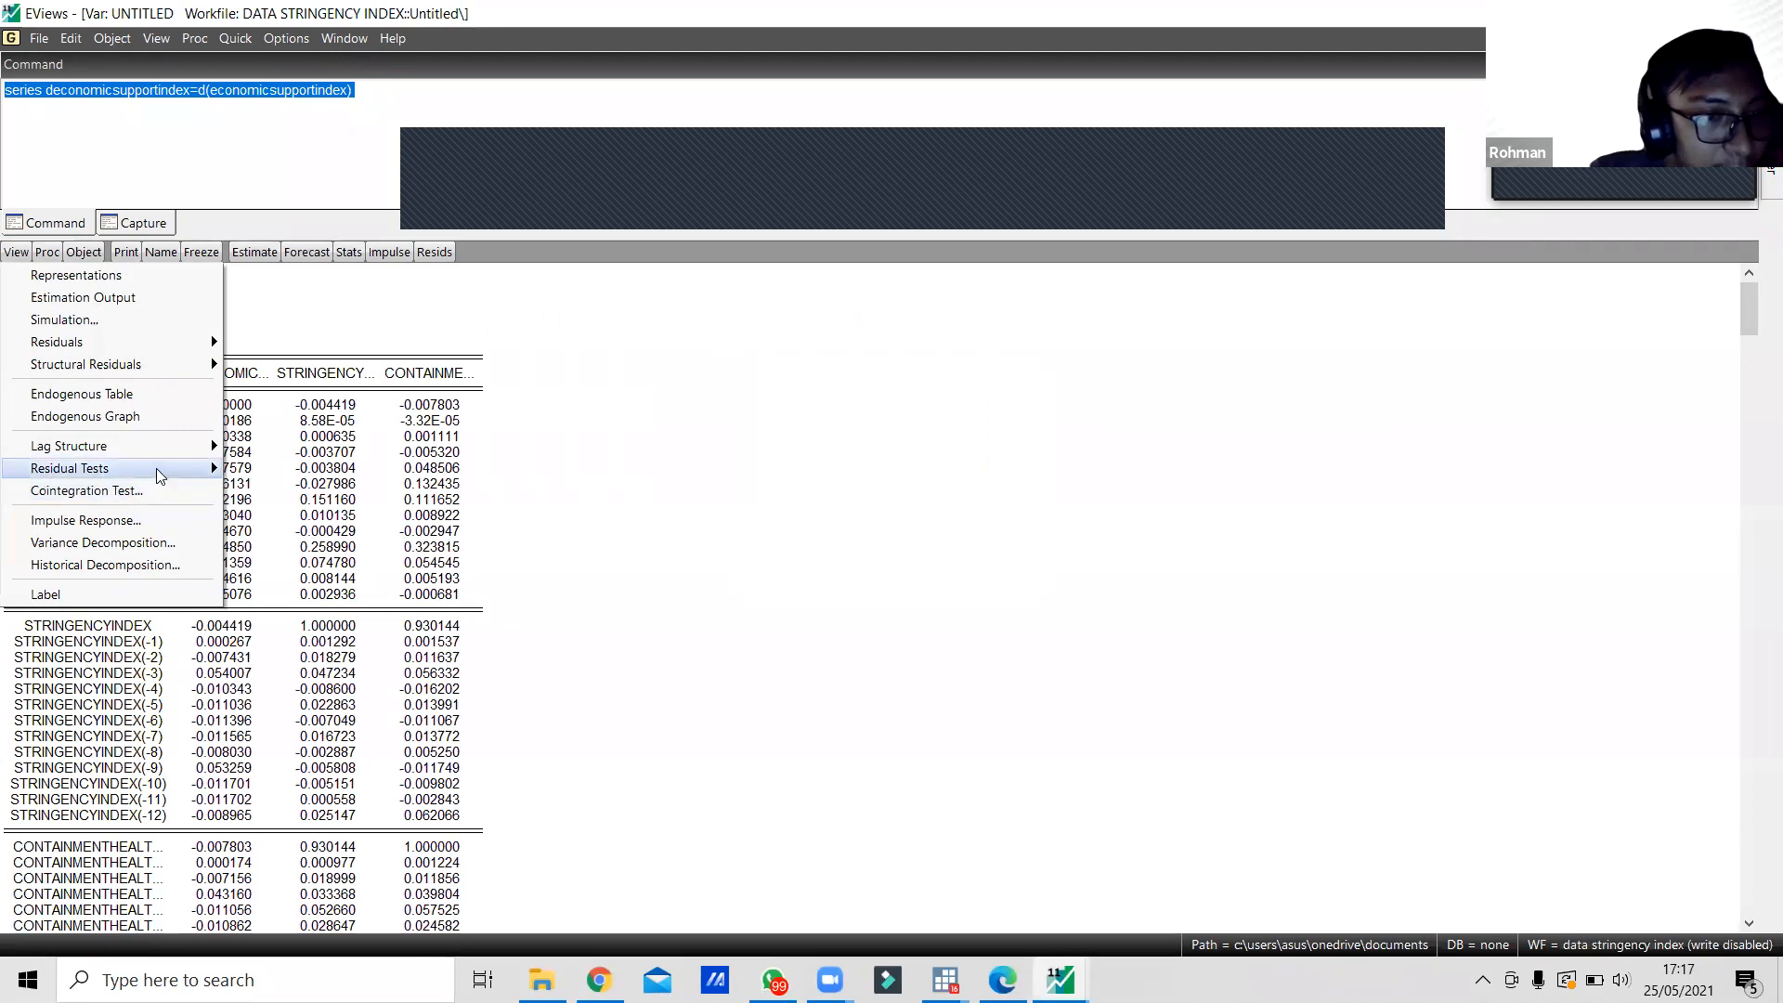
{"action": "mouse_move", "coordinate": [156, 468]}
{"action": "mouse_move", "coordinate": [137, 365]}
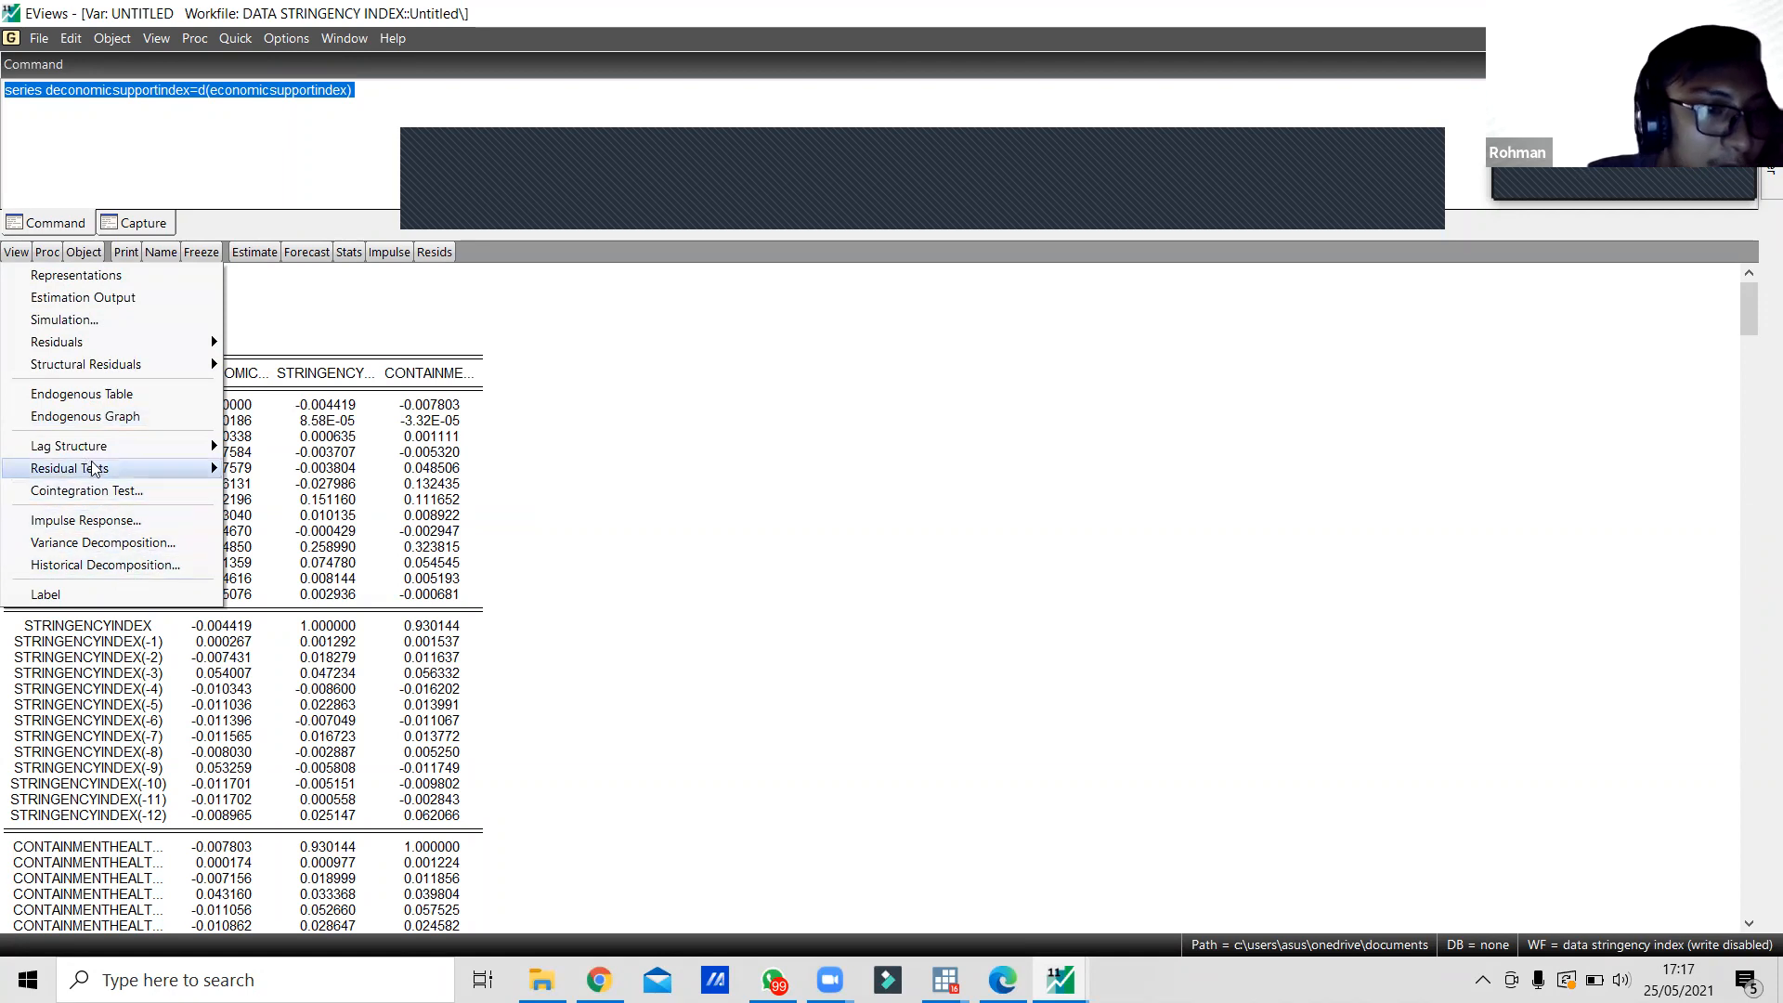
{"action": "left_click", "coordinate": [119, 491]}
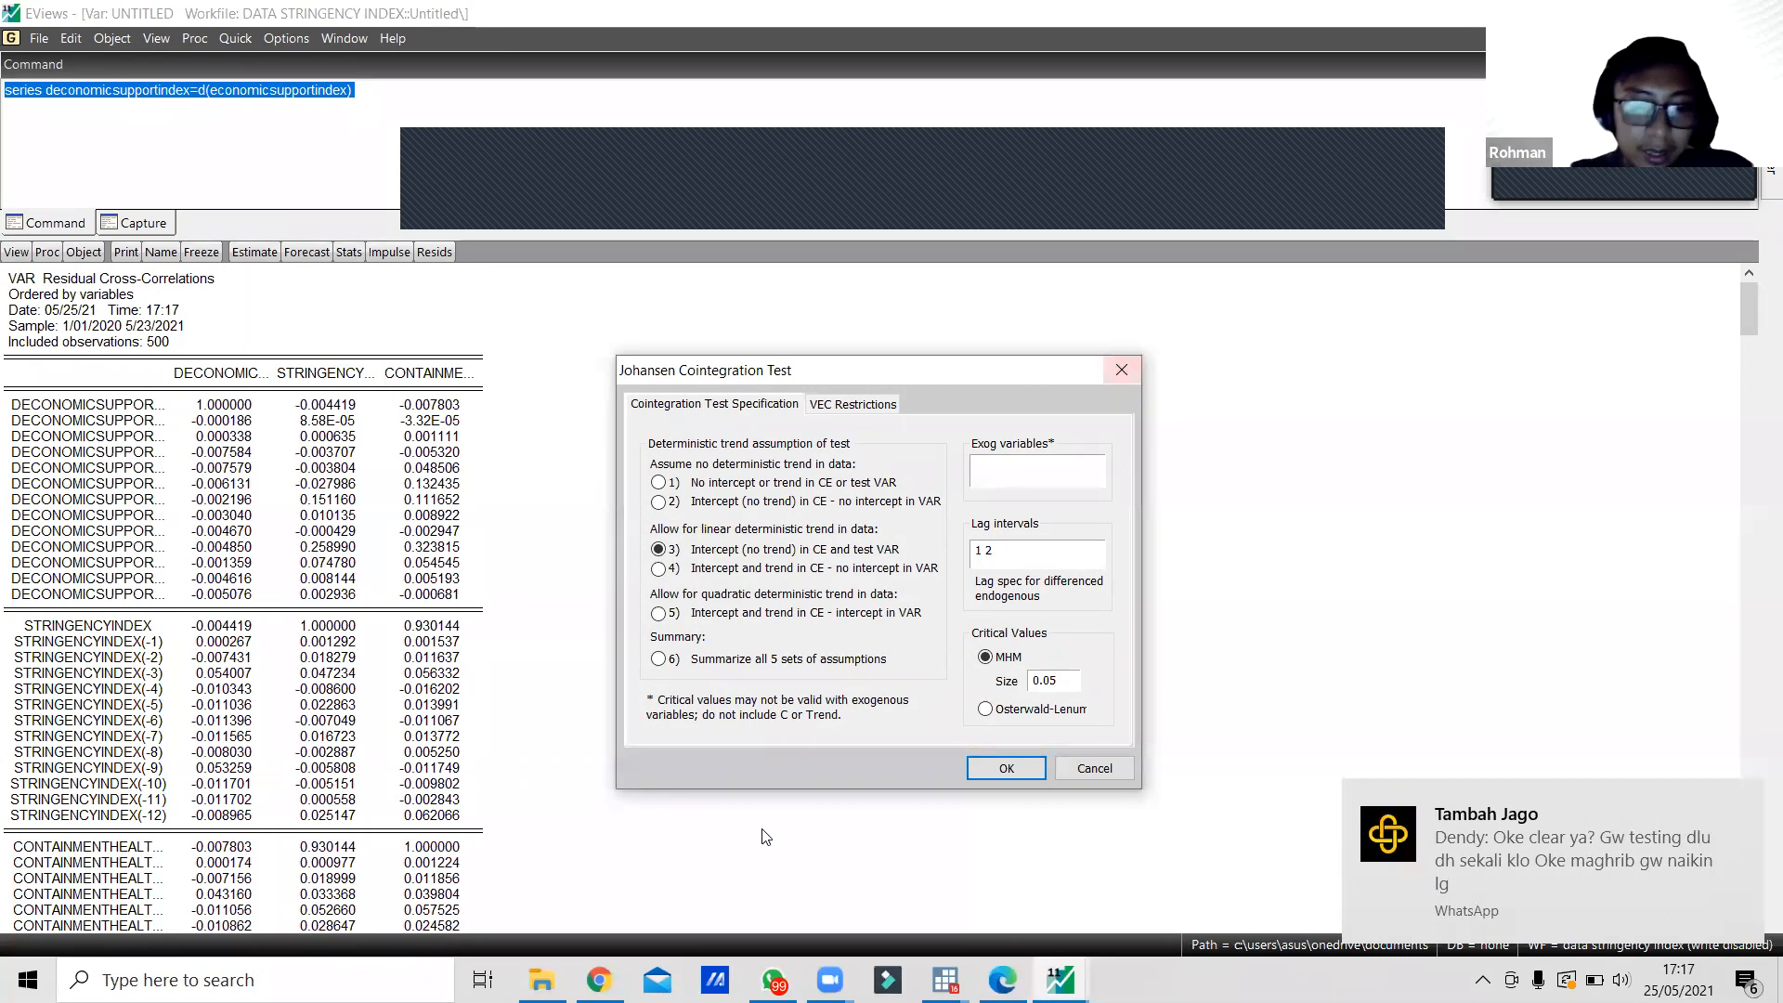
Switch to Chrome and open the course lesson "Pengantar Model Vector Autoregressive (VAR)" on the Sekolah Stata site.
{"action": "left_click", "coordinate": [599, 980]}
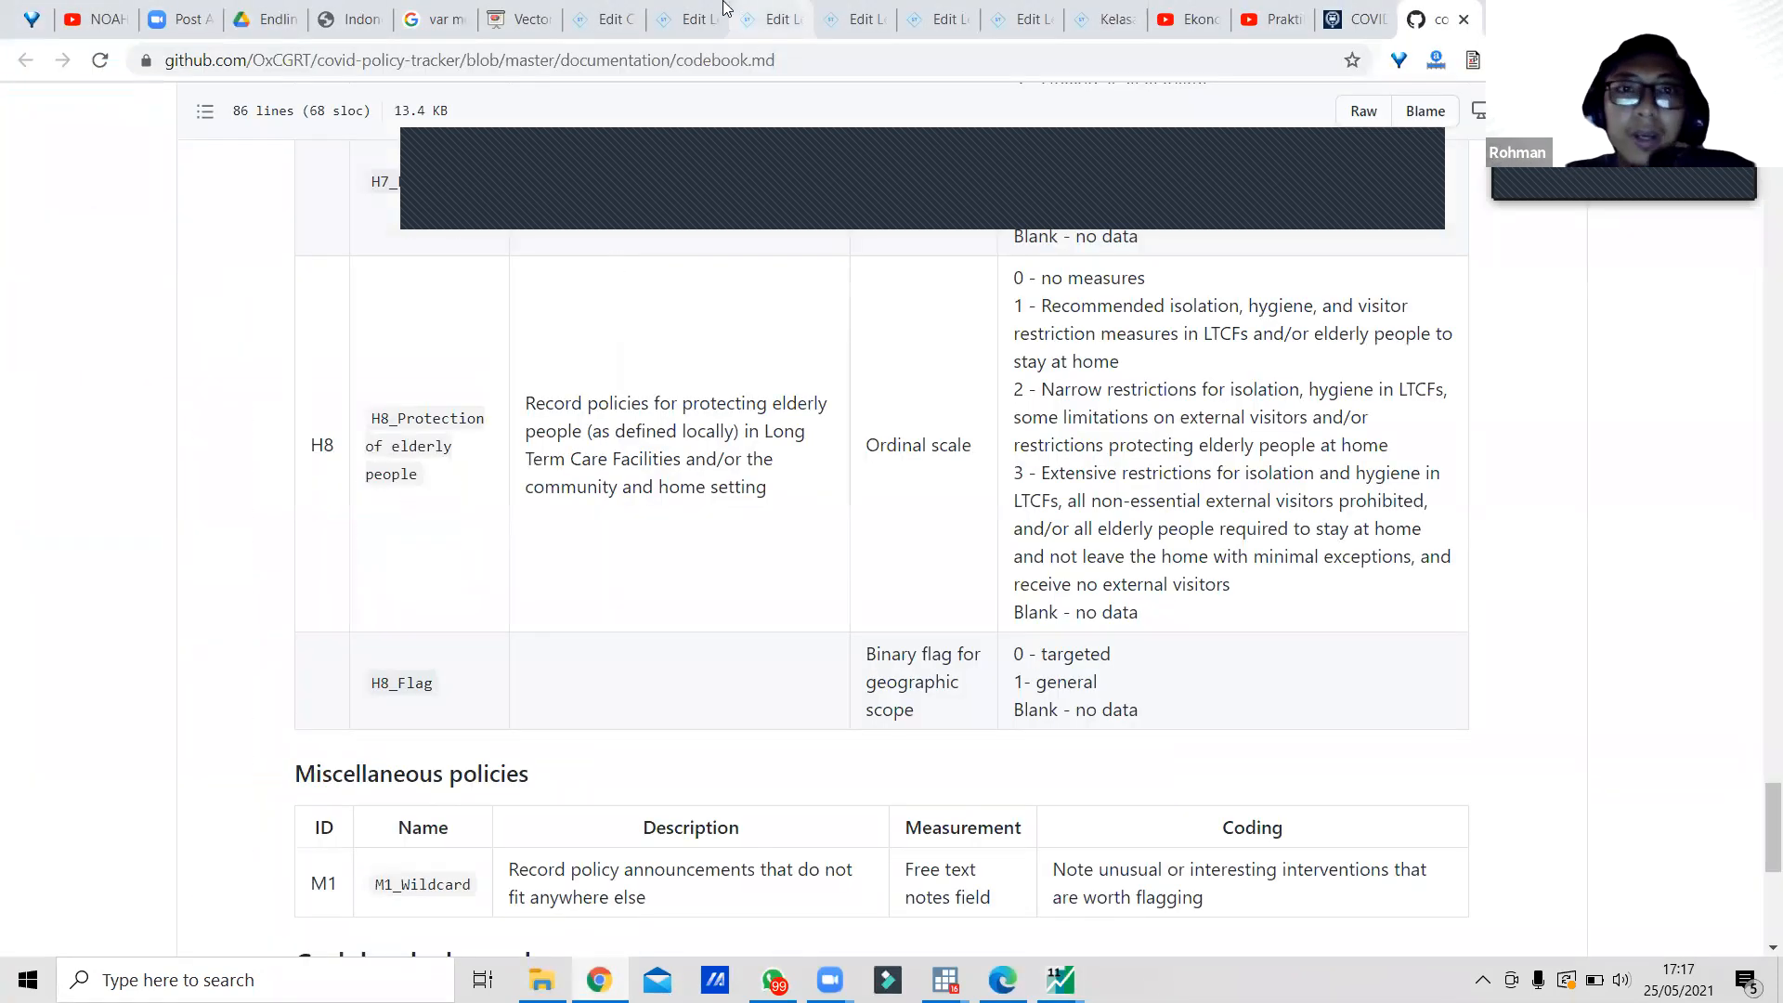
{"action": "left_click", "coordinate": [513, 18]}
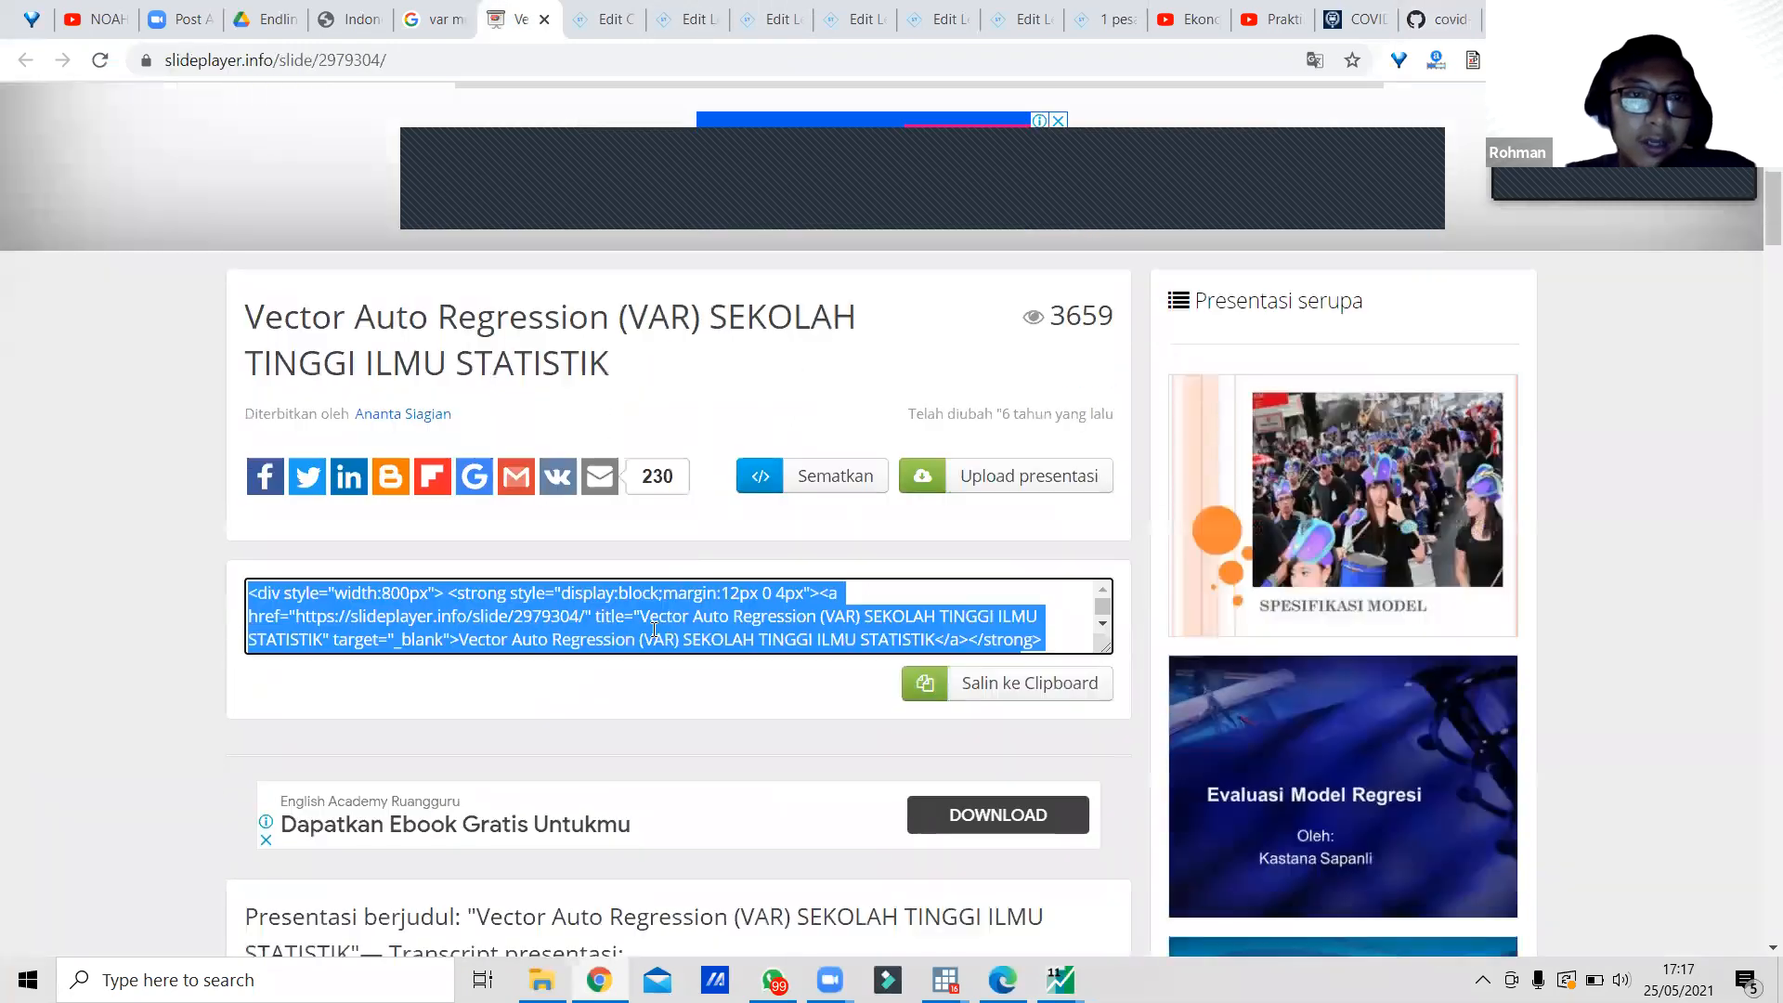
{"action": "left_click", "coordinate": [604, 19]}
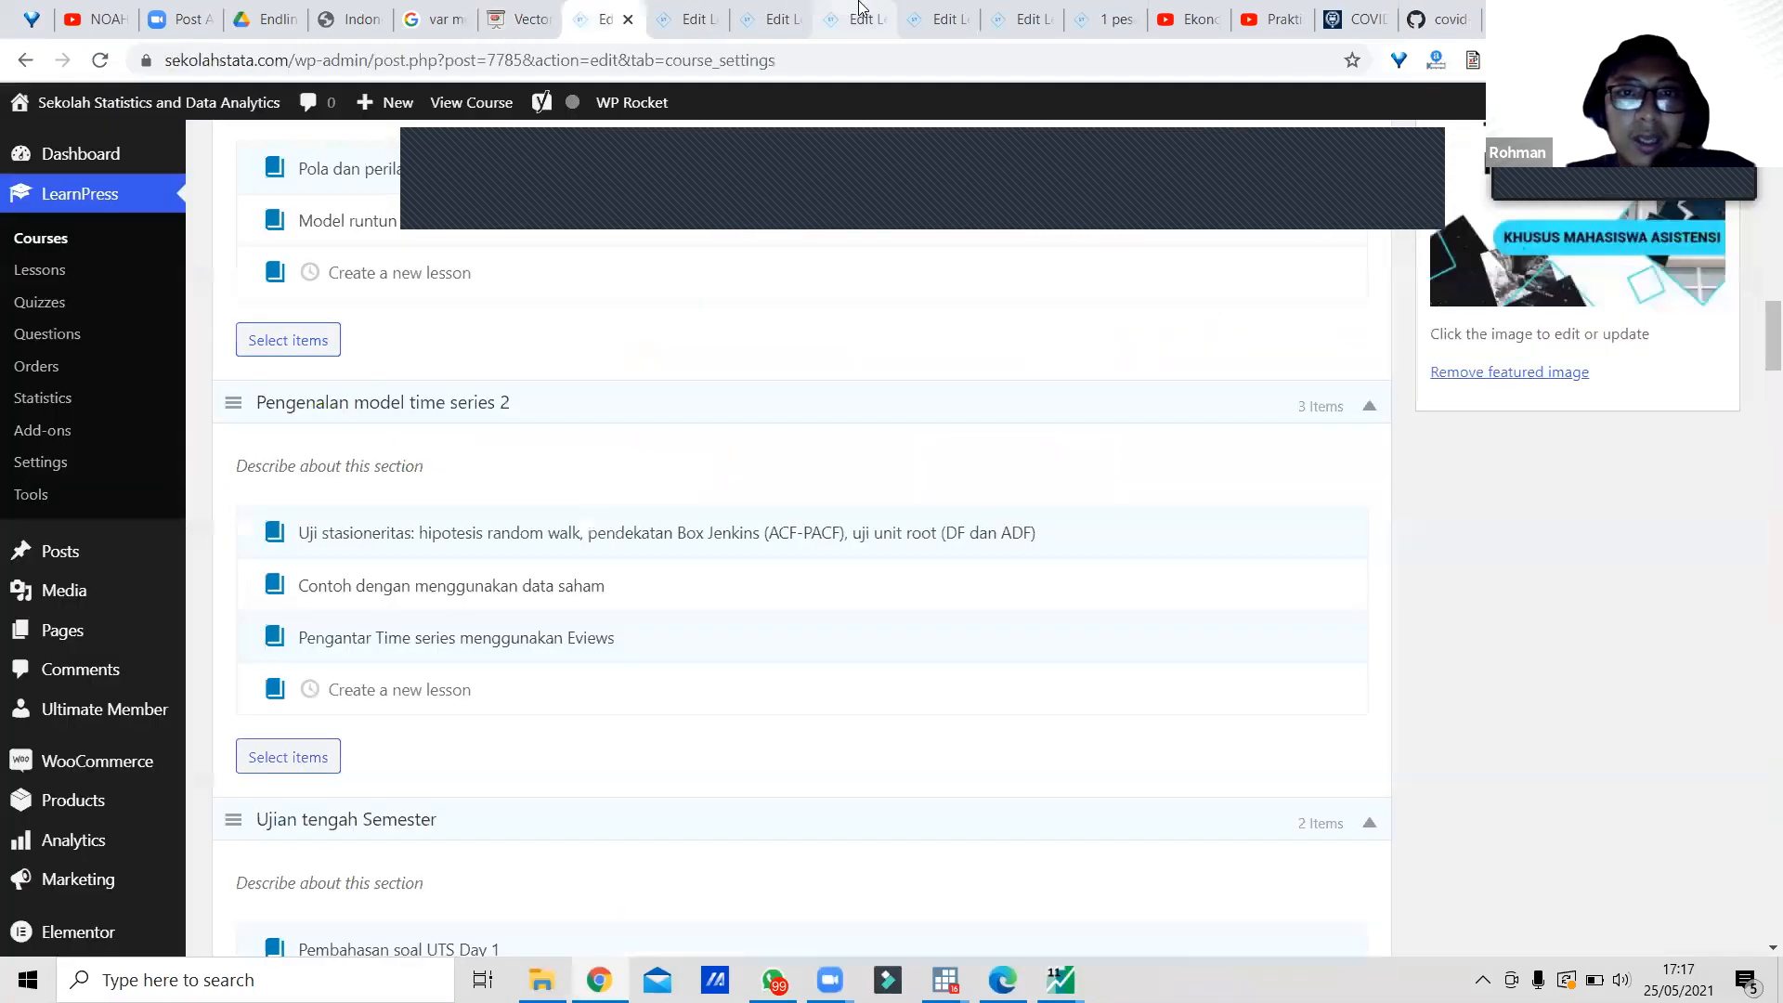
{"action": "left_click", "coordinate": [859, 11]}
{"action": "left_click", "coordinate": [940, 13]}
{"action": "left_click", "coordinate": [1033, 16]}
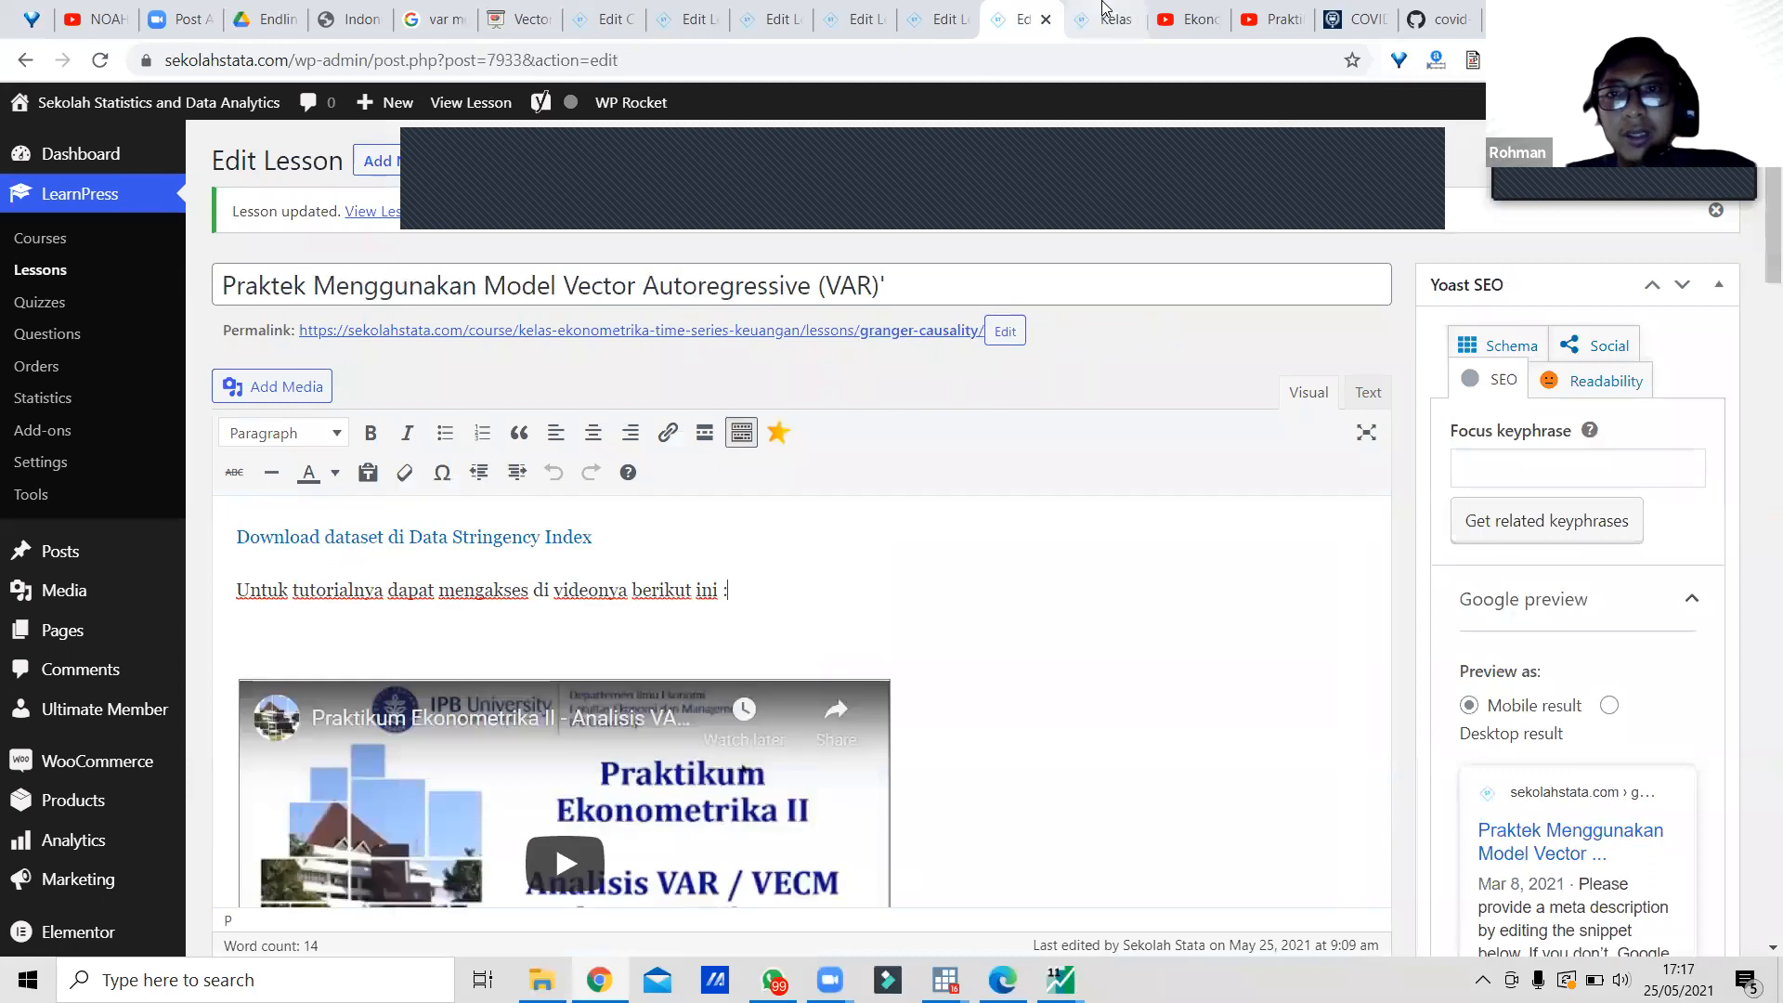
{"action": "left_click", "coordinate": [1106, 13]}
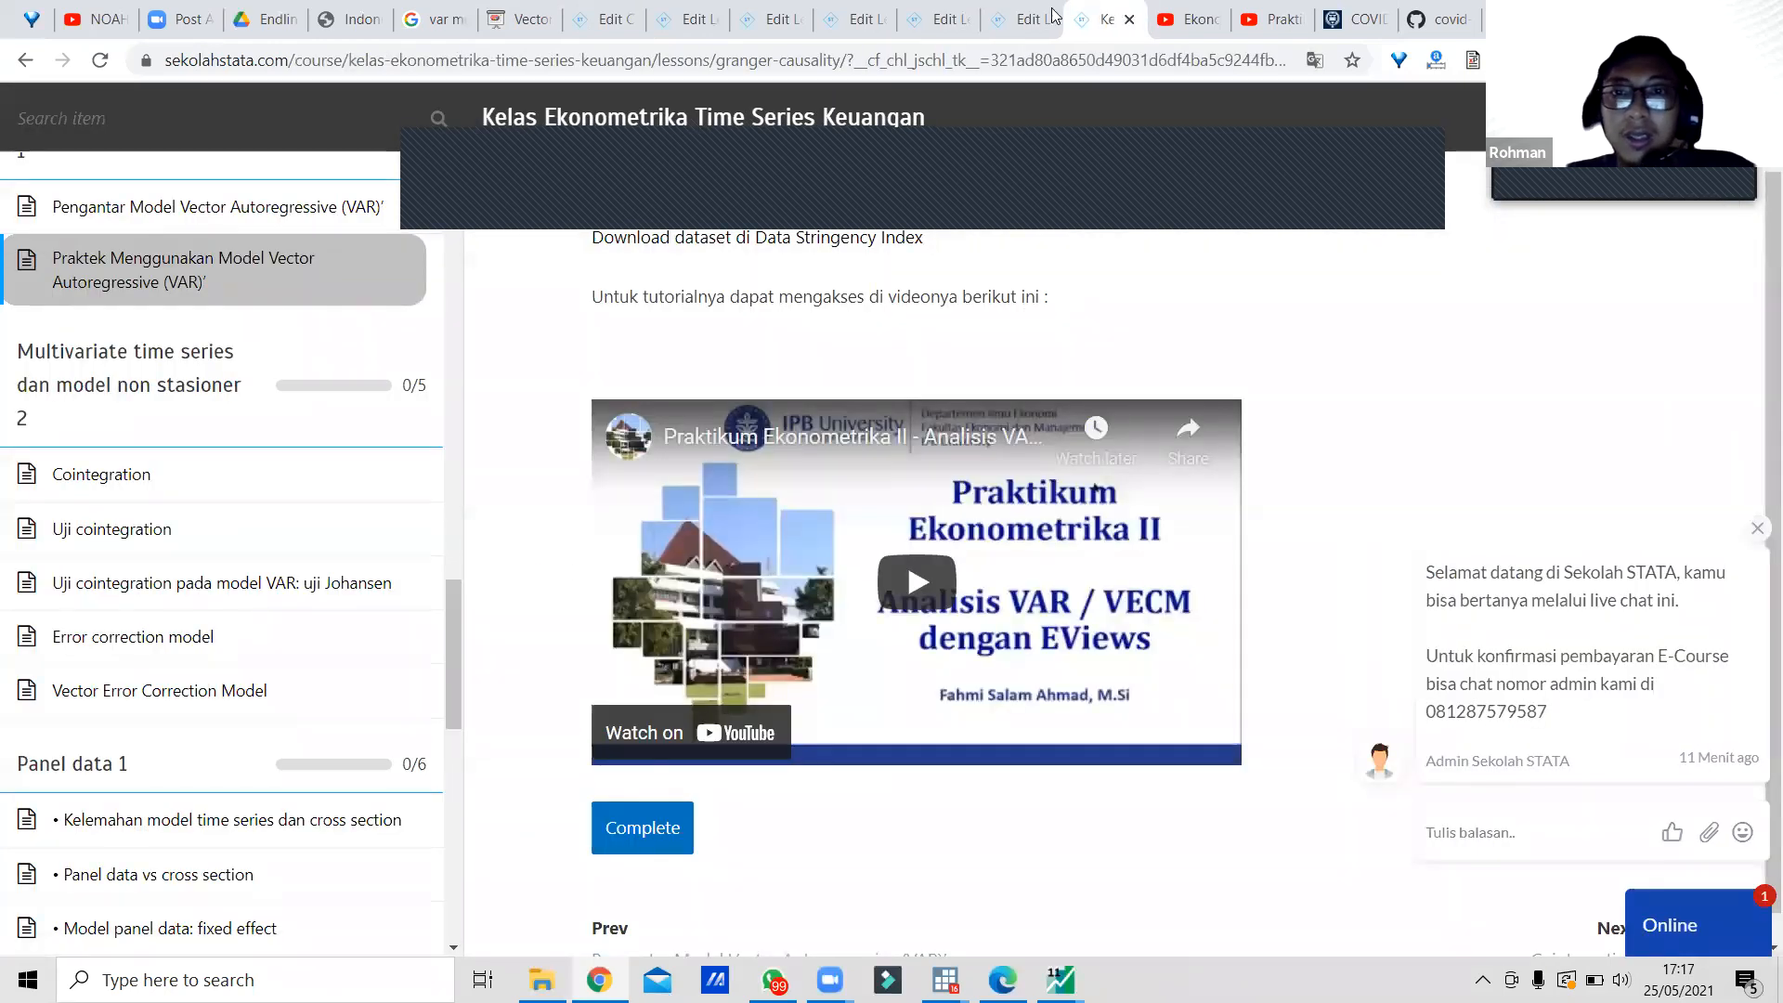
{"action": "left_click", "coordinate": [212, 217]}
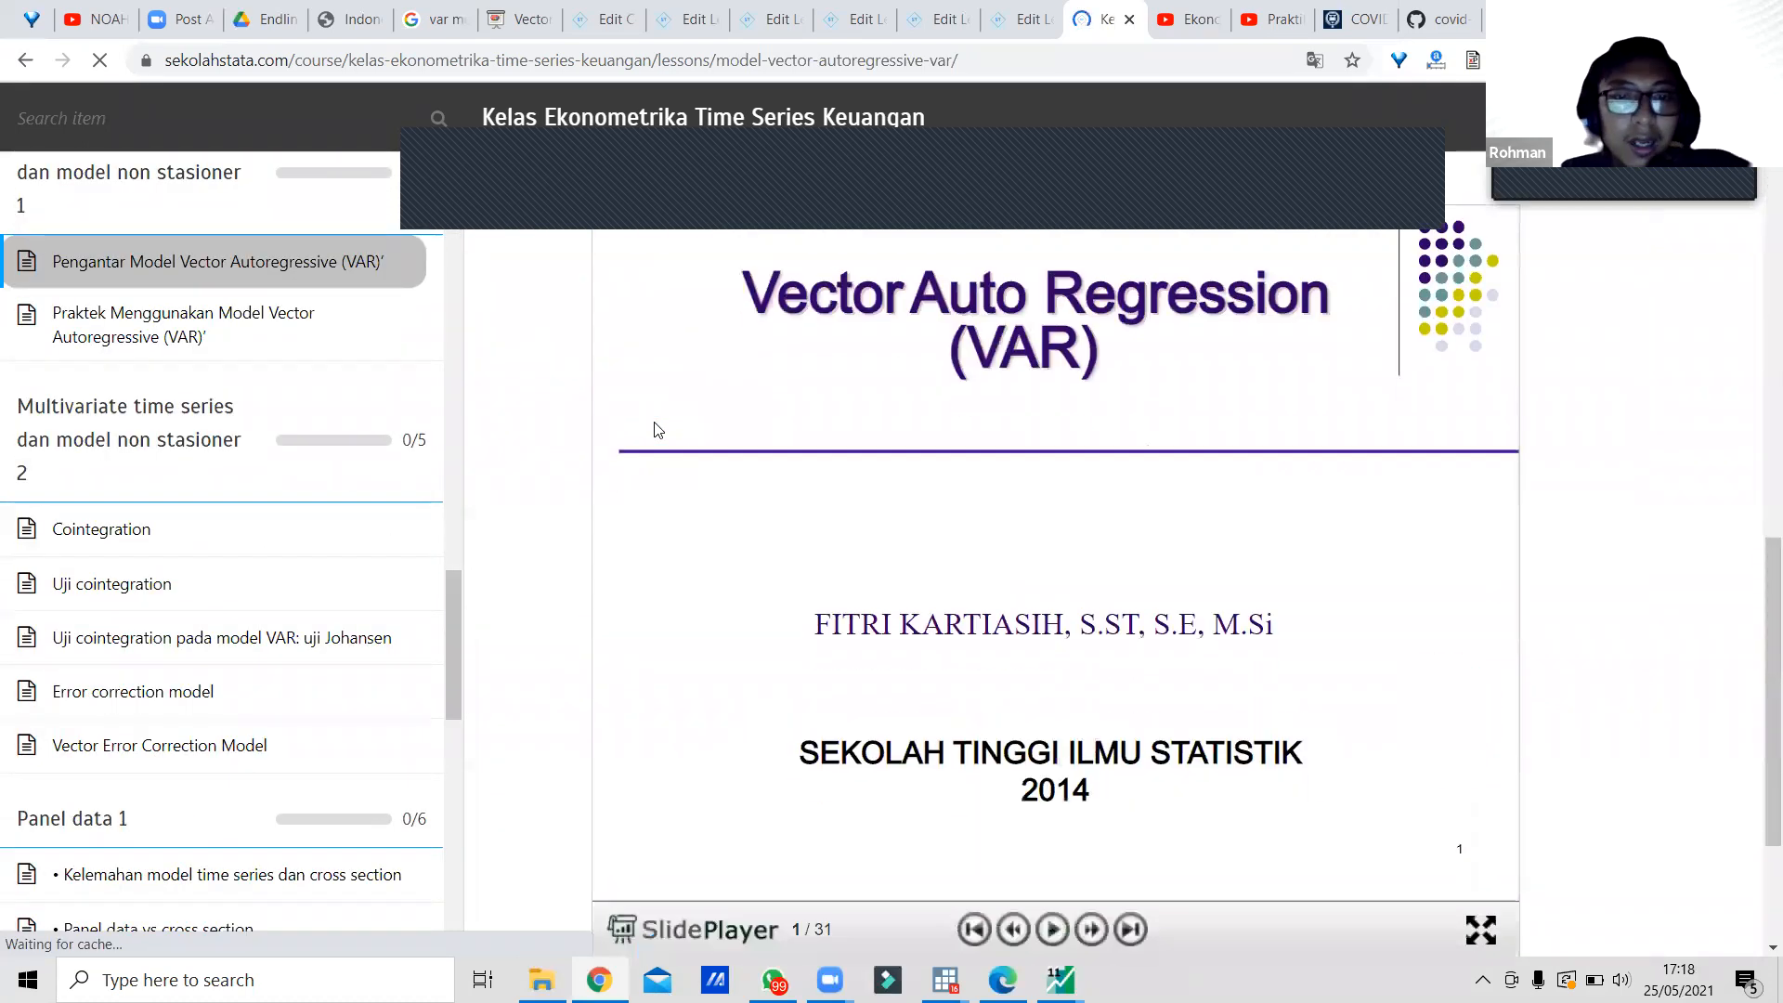
Jump to the last slide of the embedded VAR presentation and page back to the modelling flowchart on slide 14 to examine the procedure.
{"action": "scroll", "coordinate": [654, 430], "scroll_direction": "down", "scroll_amount": 3}
{"action": "left_click", "coordinate": [1129, 688]}
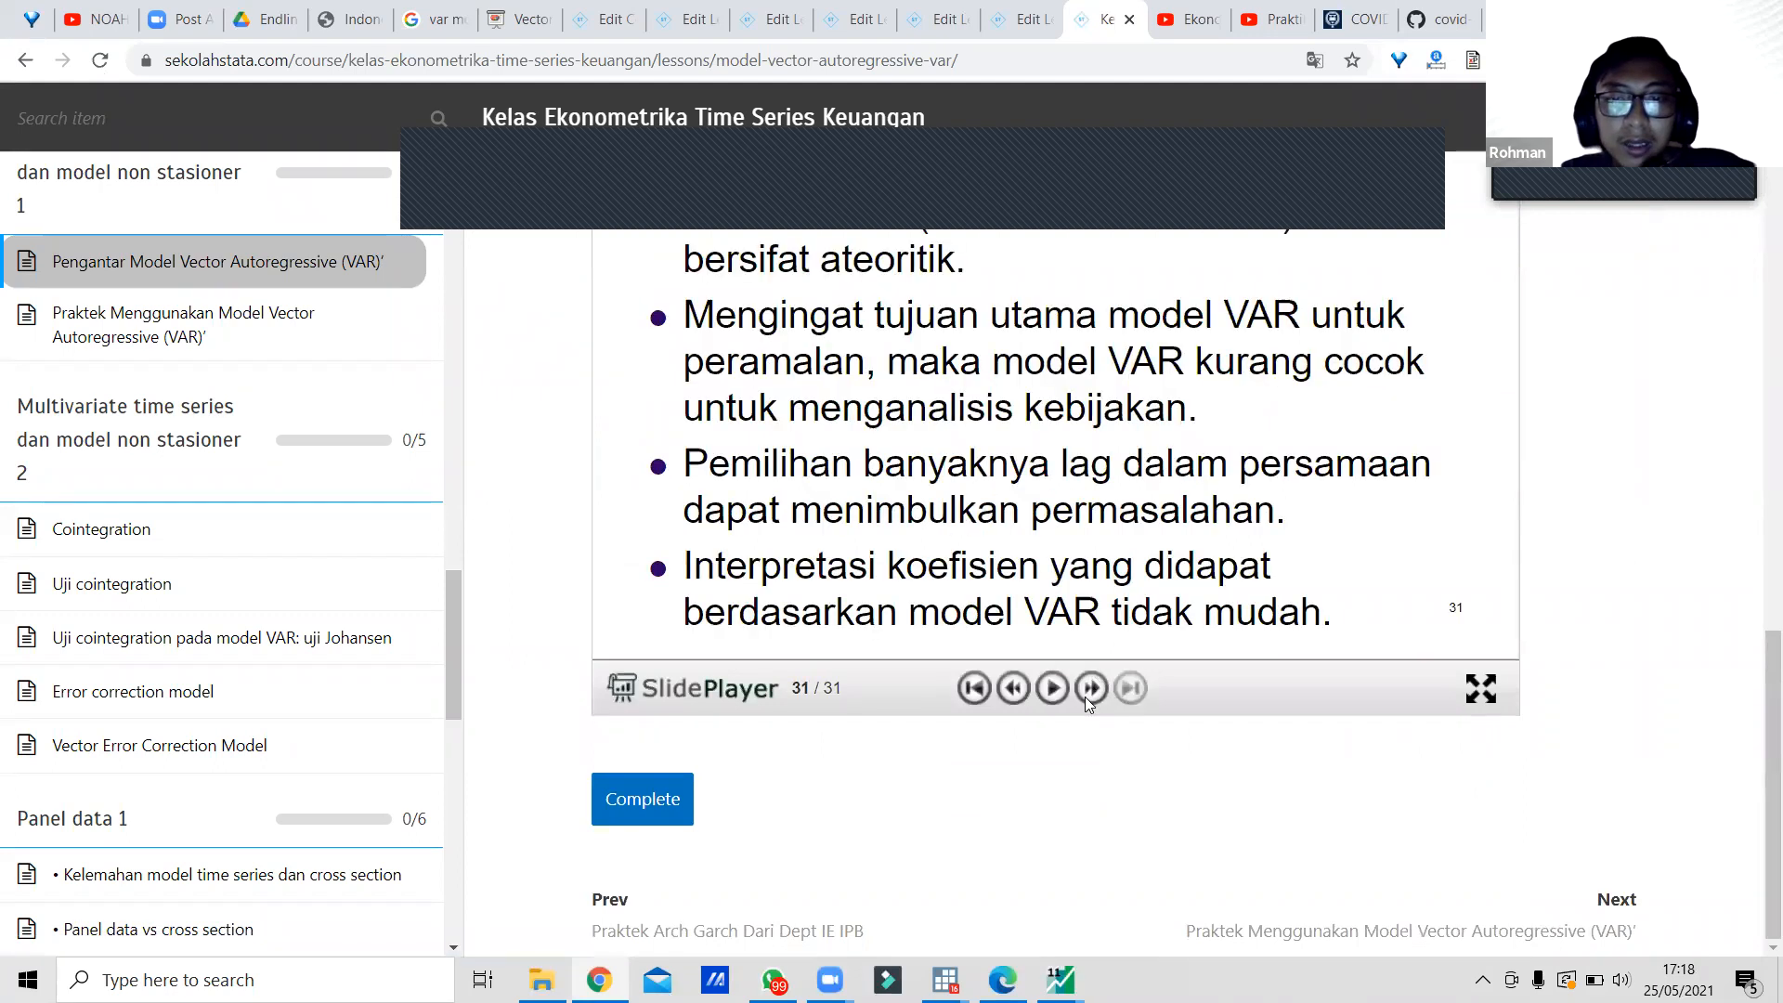
{"action": "left_click", "coordinate": [1014, 692]}
{"action": "left_click", "coordinate": [1004, 695]}
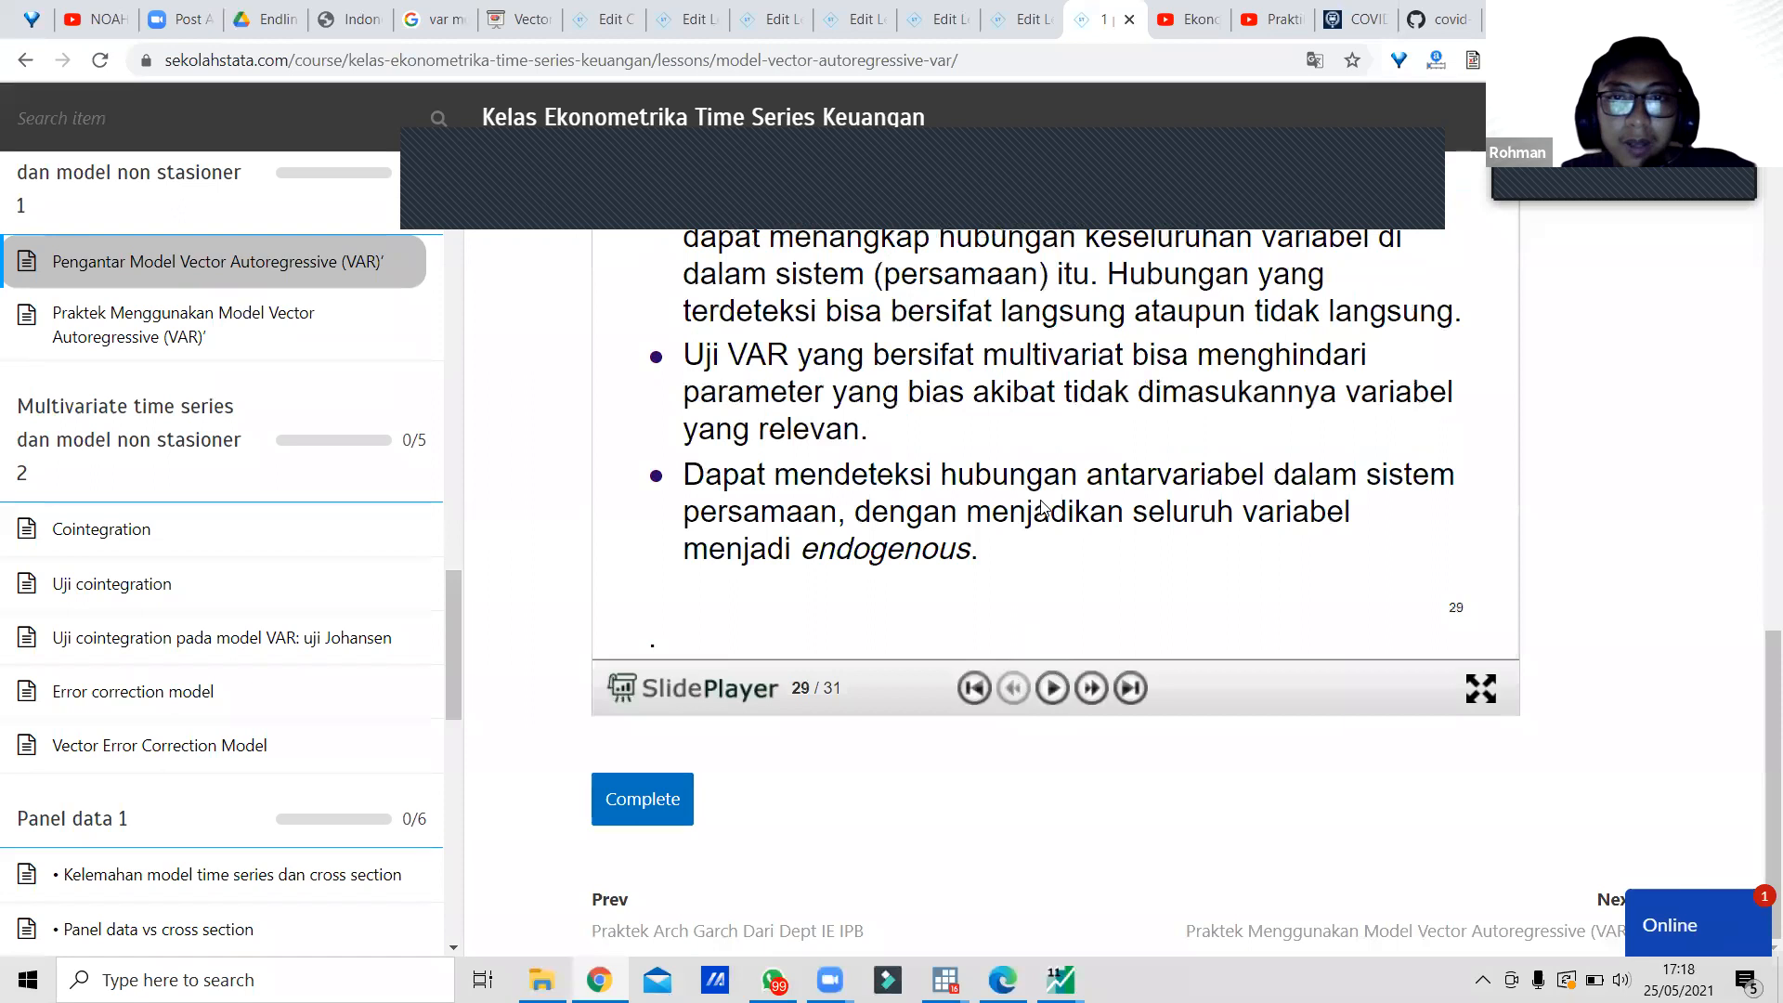
{"action": "scroll", "coordinate": [1042, 509], "scroll_direction": "up", "scroll_amount": 3}
{"action": "scroll", "coordinate": [1023, 743], "scroll_direction": "down", "scroll_amount": 2}
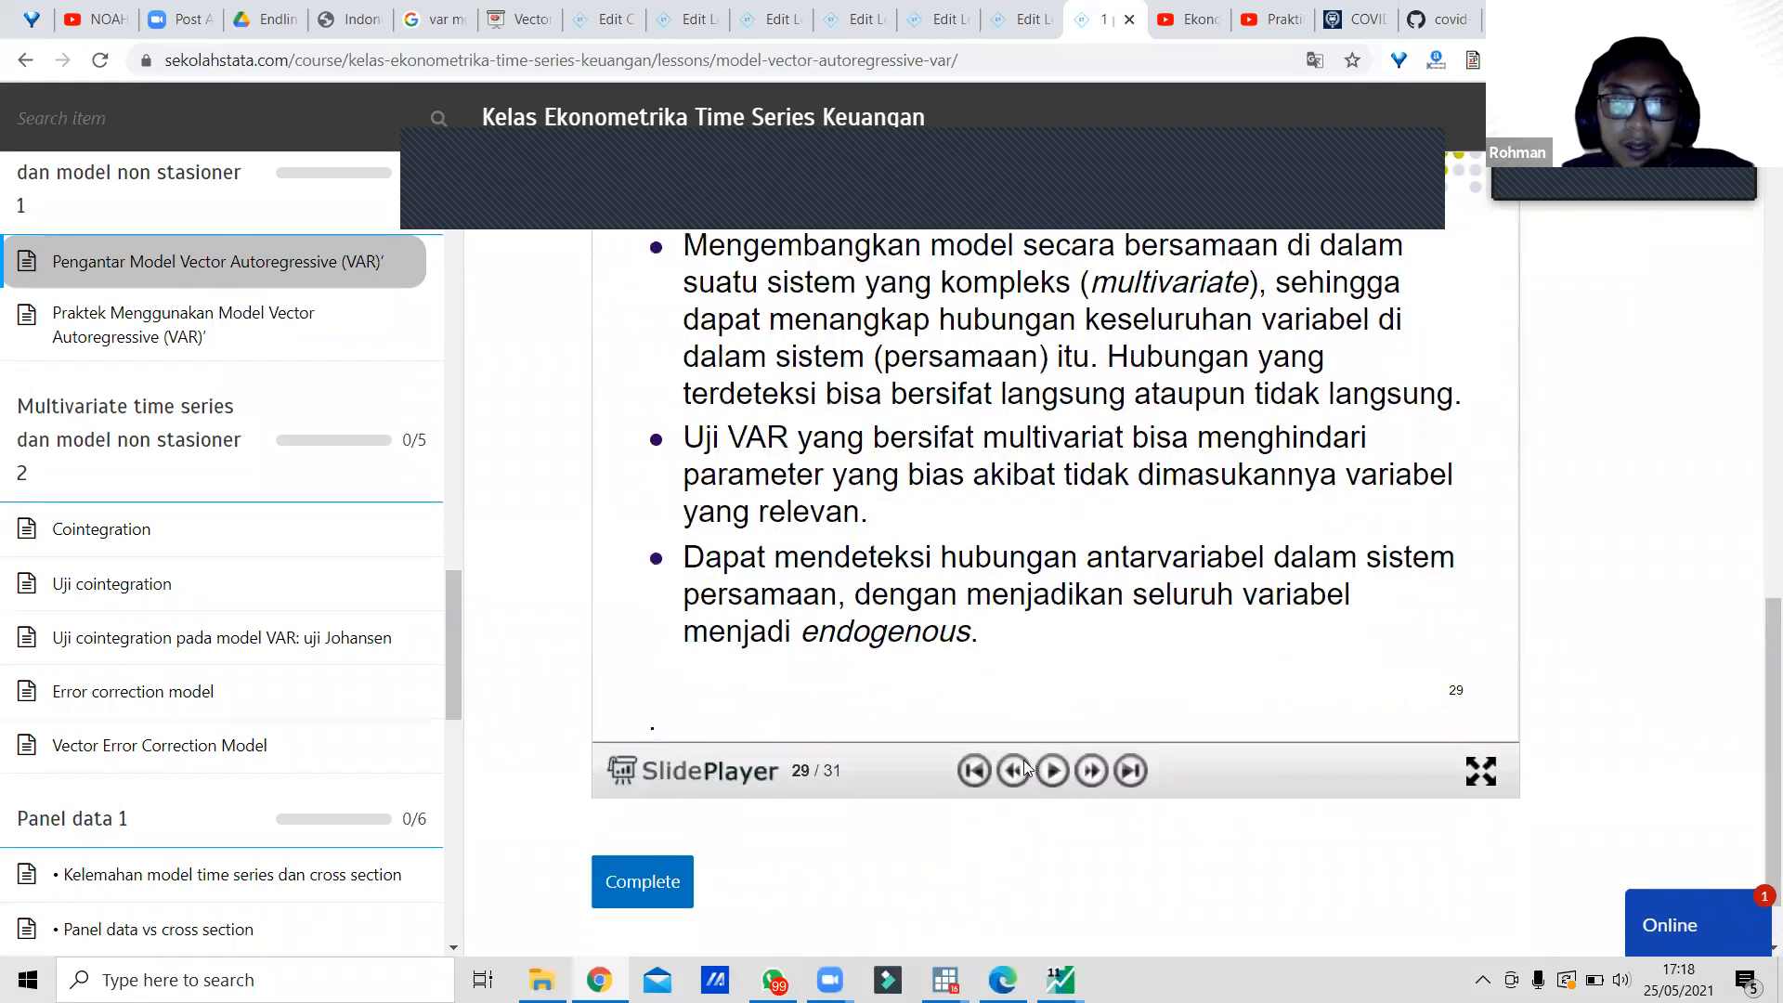
{"action": "left_click", "coordinate": [1024, 760]}
{"action": "left_click", "coordinate": [1023, 759]}
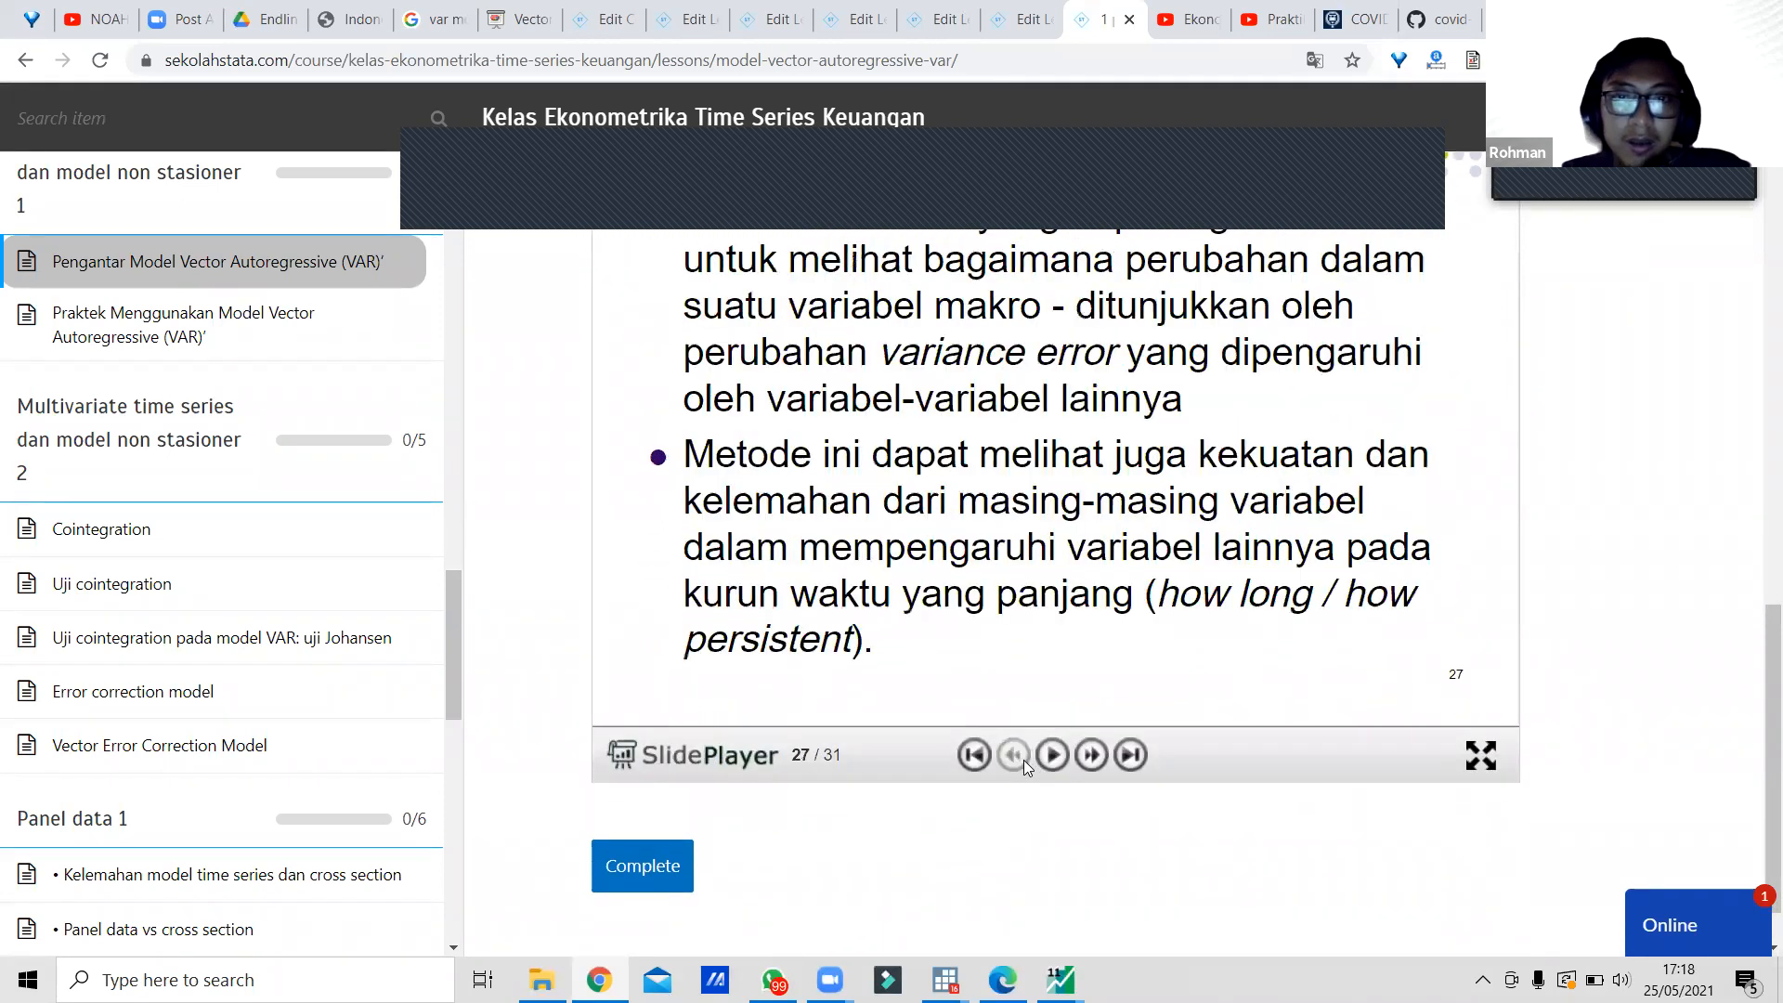
{"action": "left_click", "coordinate": [1023, 760]}
{"action": "left_click", "coordinate": [1023, 760]}
{"action": "left_click", "coordinate": [1024, 760]}
{"action": "left_click", "coordinate": [1024, 760]}
{"action": "left_click", "coordinate": [1024, 760]}
{"action": "left_click", "coordinate": [1023, 759]}
{"action": "left_click", "coordinate": [1024, 760]}
{"action": "left_click", "coordinate": [1023, 759]}
{"action": "left_click", "coordinate": [1024, 760]}
{"action": "left_click", "coordinate": [1024, 760]}
{"action": "left_click", "coordinate": [1023, 759]}
{"action": "left_click", "coordinate": [1024, 760]}
{"action": "left_click", "coordinate": [1024, 759]}
{"action": "left_click", "coordinate": [1023, 760]}
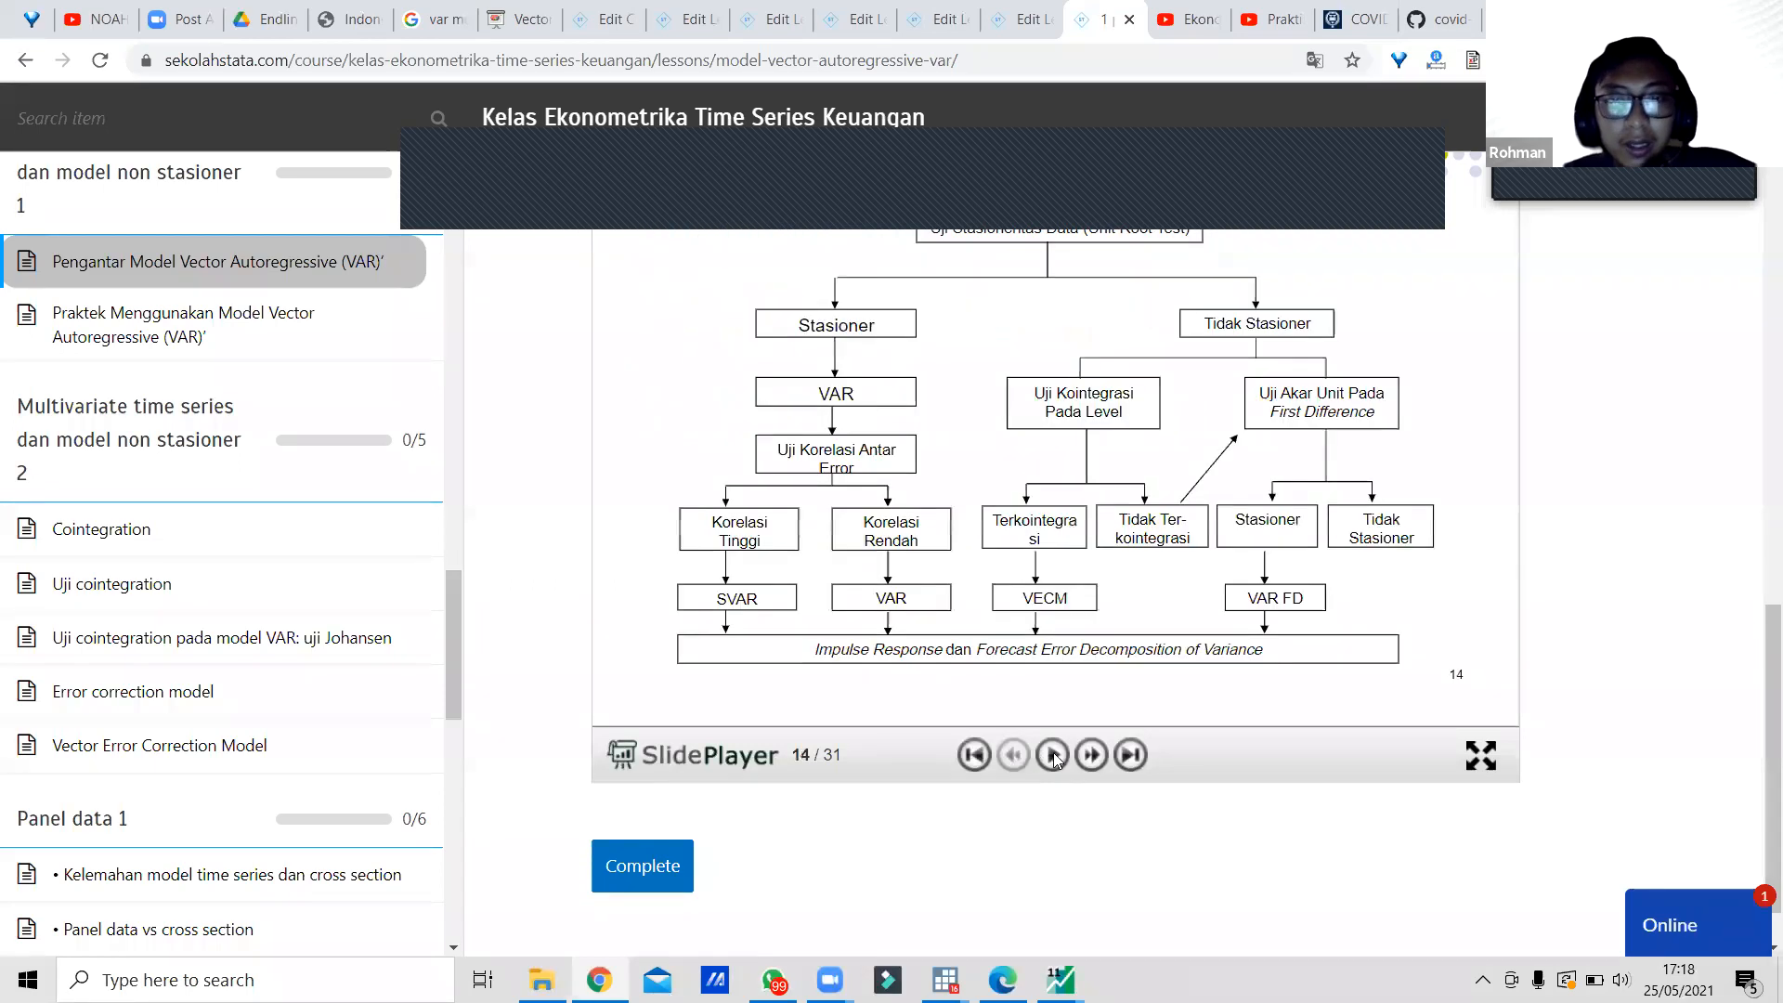
{"action": "left_click", "coordinate": [1091, 756]}
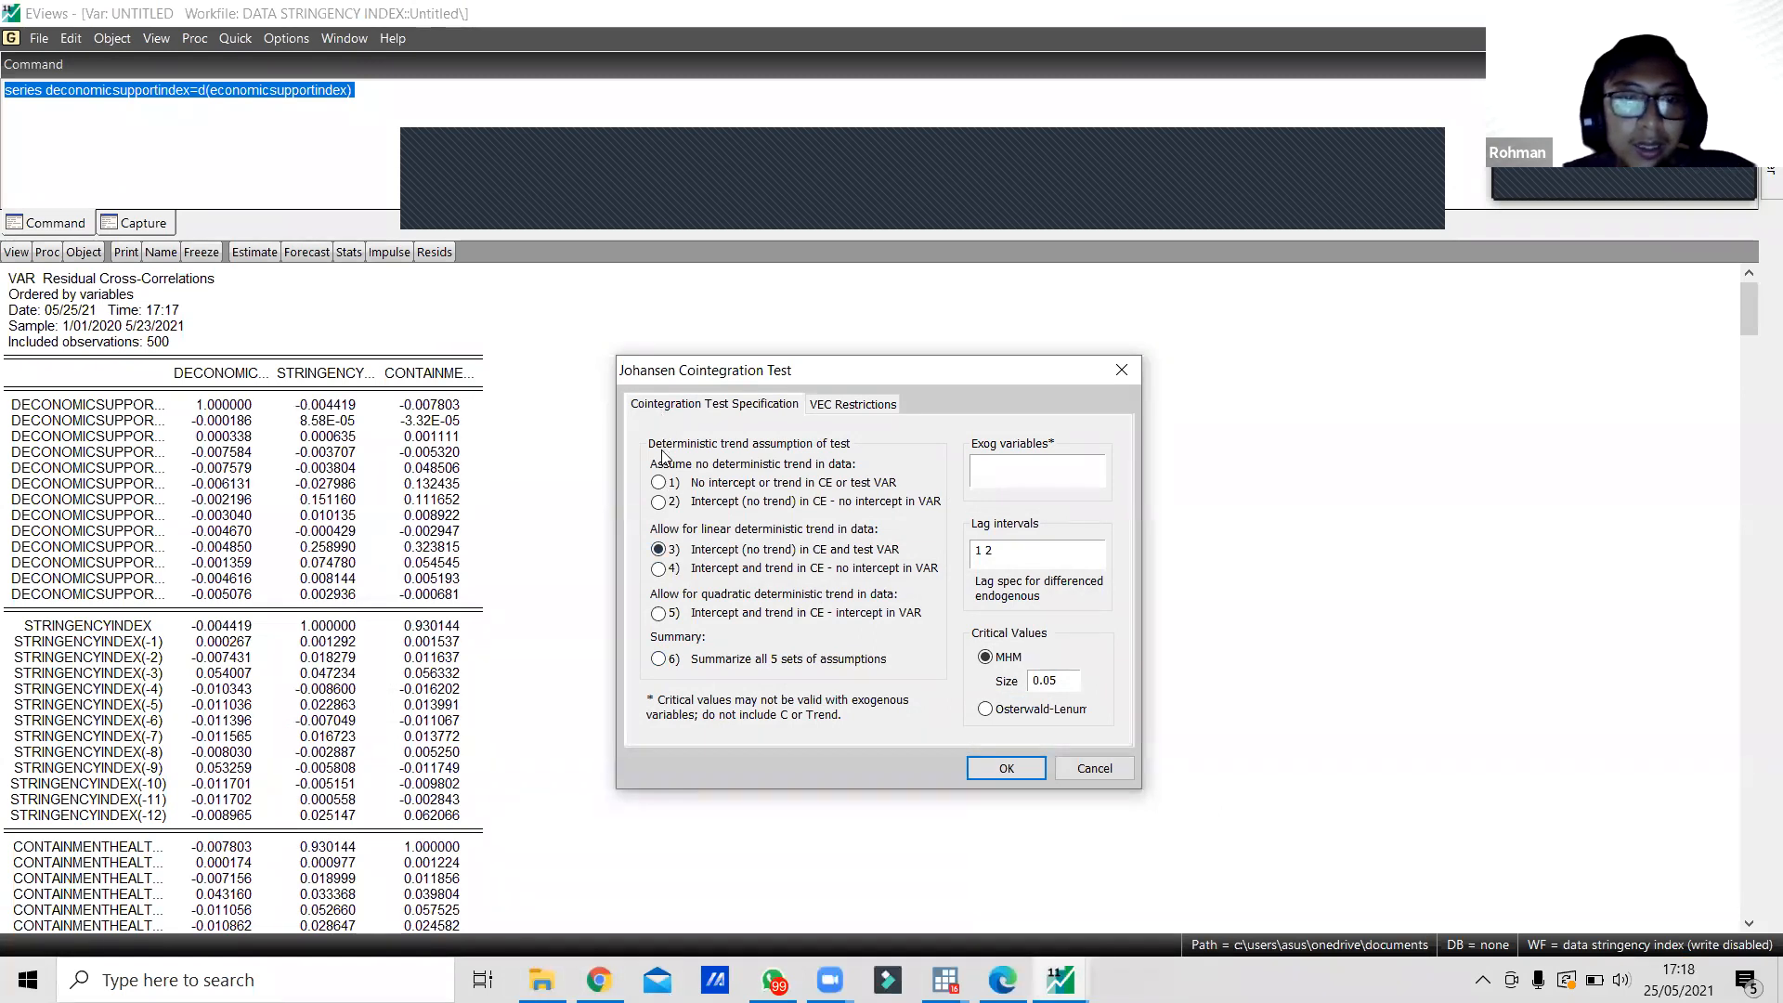
Switch back to EViews and run the Johansen cointegration test assuming no intercept or trend in CE or test VAR, with lag intervals 1 2.
{"action": "left_click", "coordinate": [658, 481]}
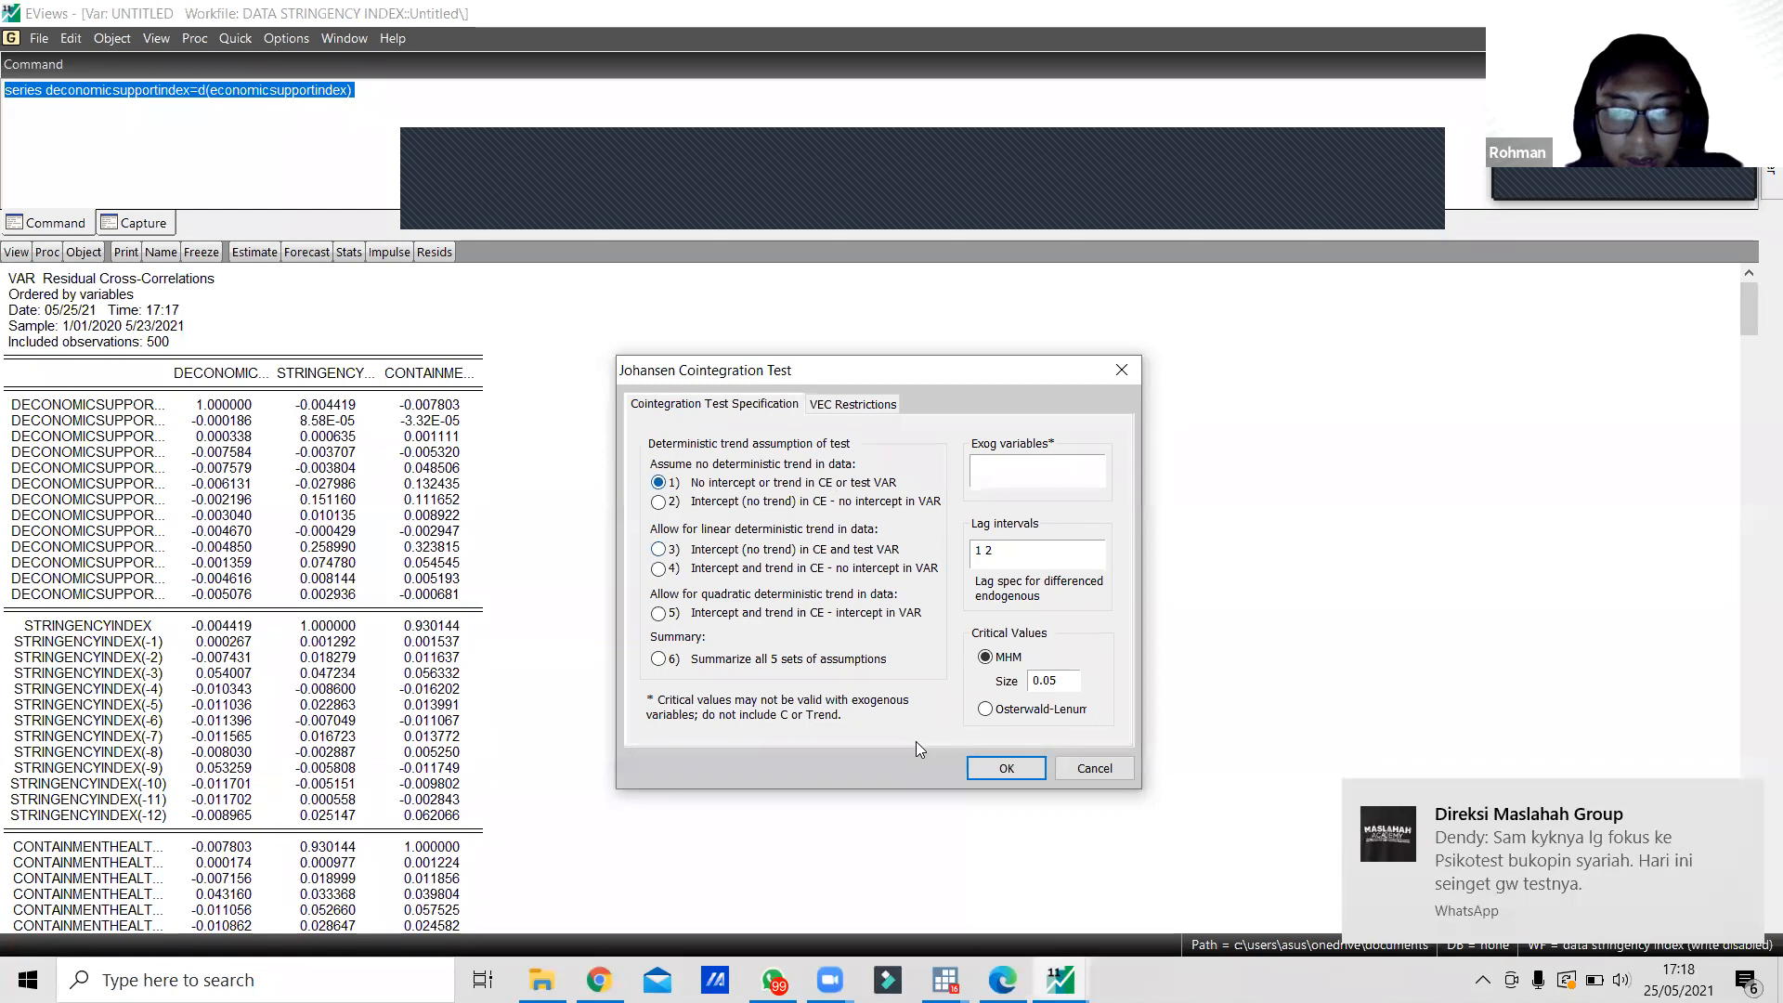
{"action": "left_click", "coordinate": [1005, 766]}
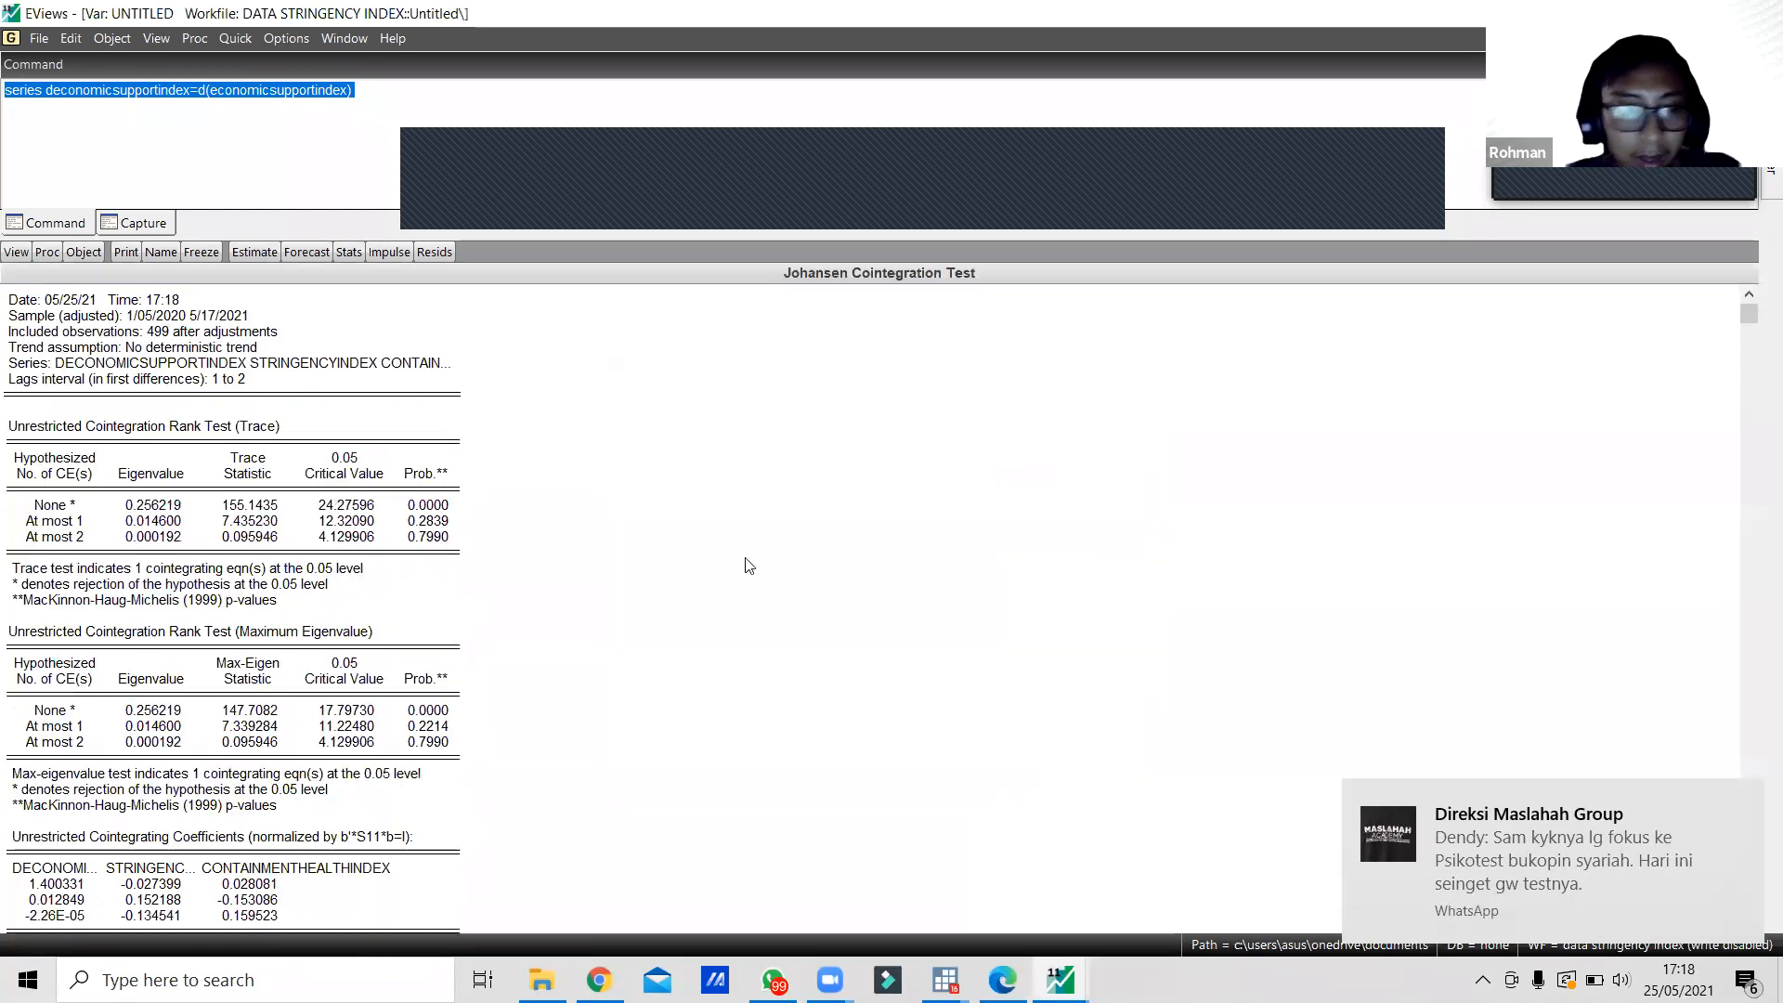
Examine the trace and maximum eigenvalue rank tests for the None, At most 1 and At most 2 cointegration hypotheses.
{"action": "left_click", "coordinate": [44, 520]}
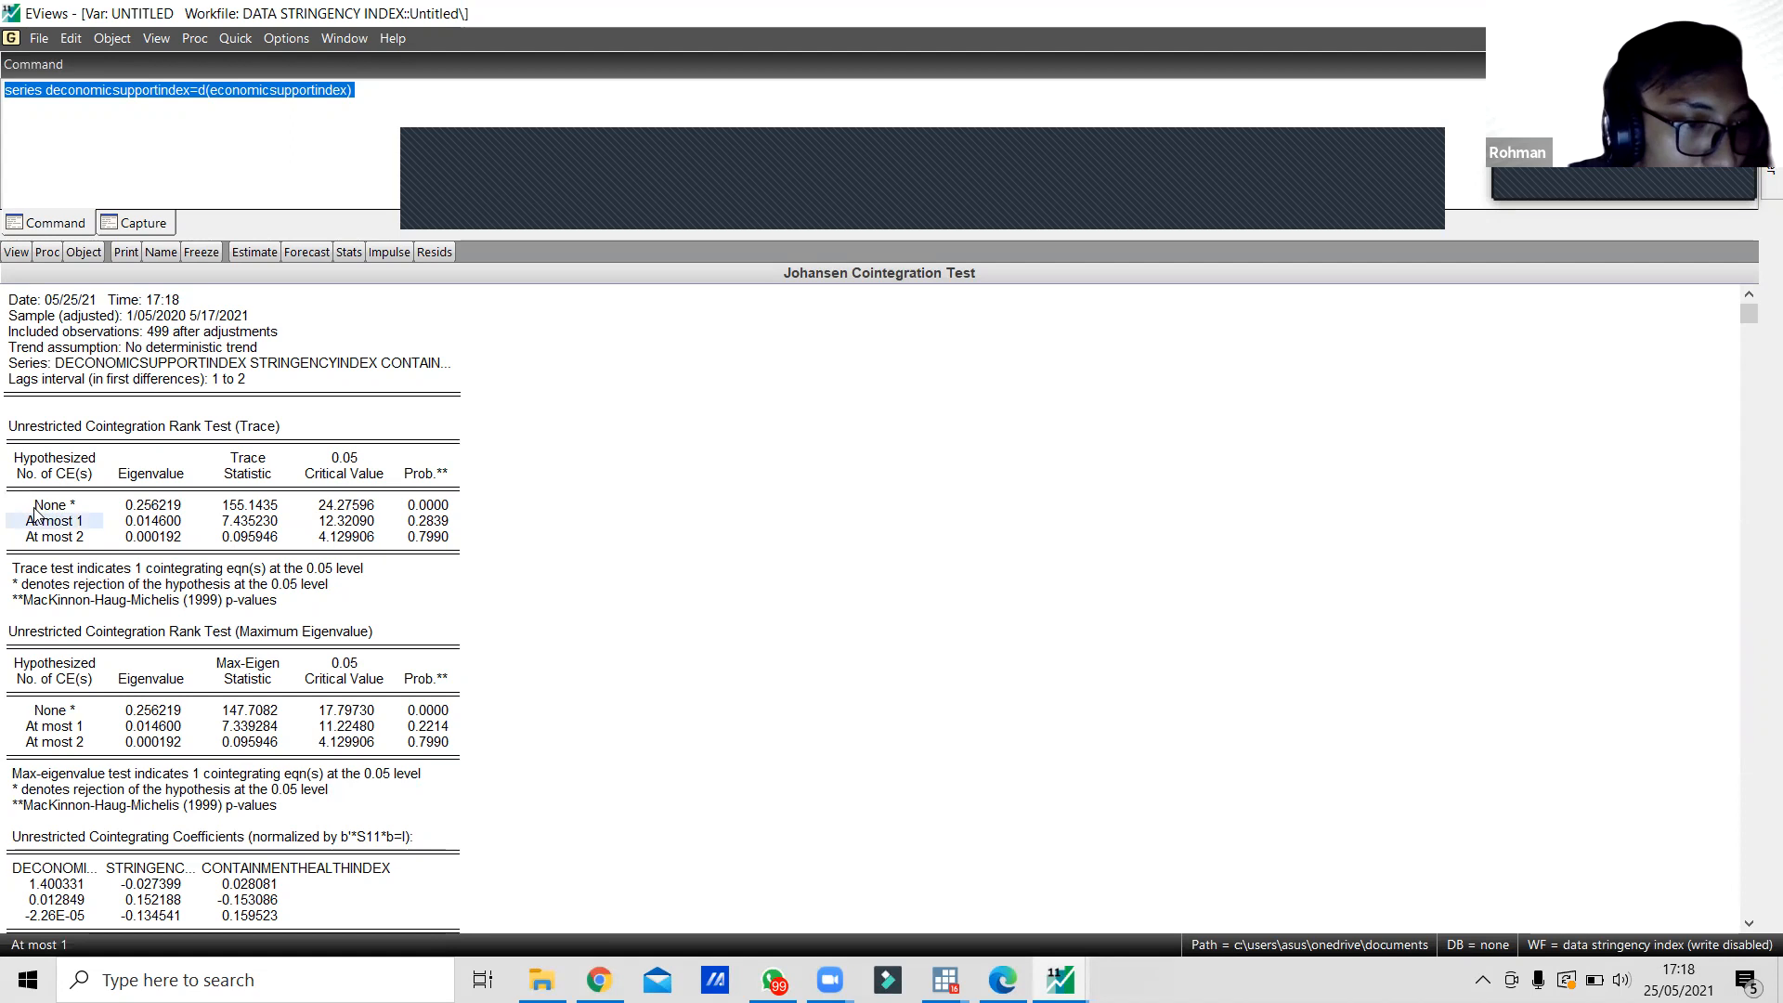
{"action": "left_click", "coordinate": [132, 570]}
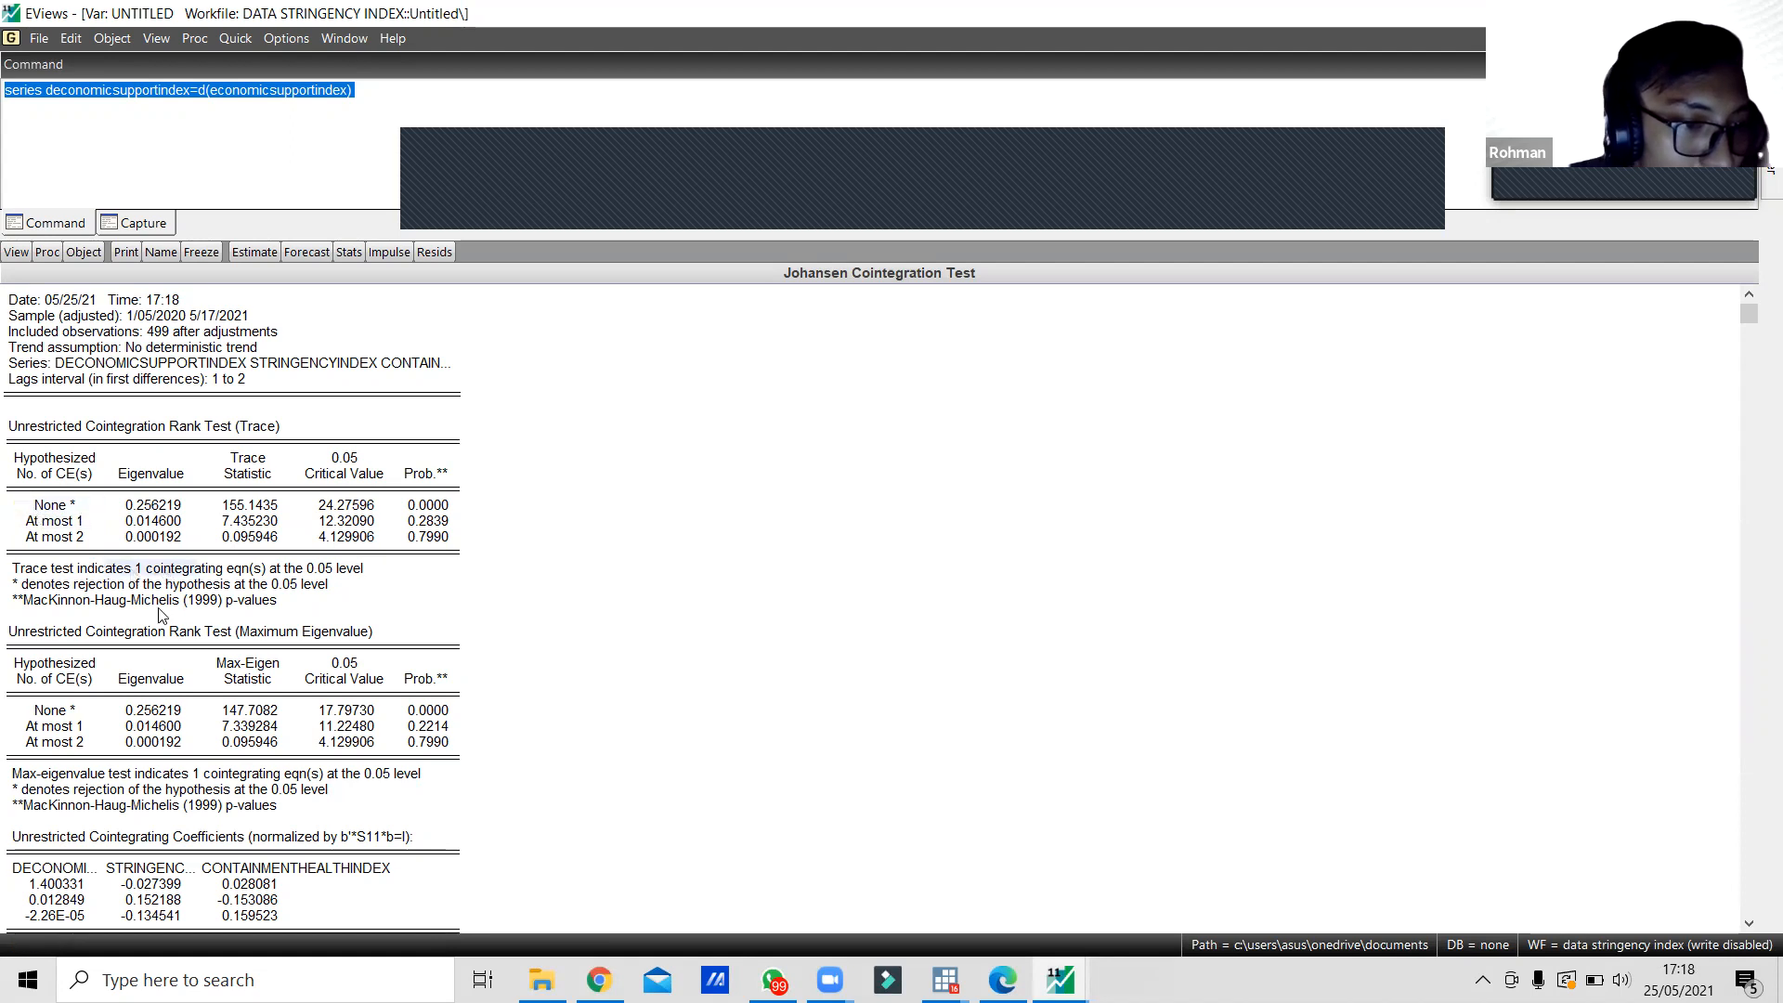
{"action": "left_click_drag", "start_coordinate": [153, 780], "coordinate": [227, 778]}
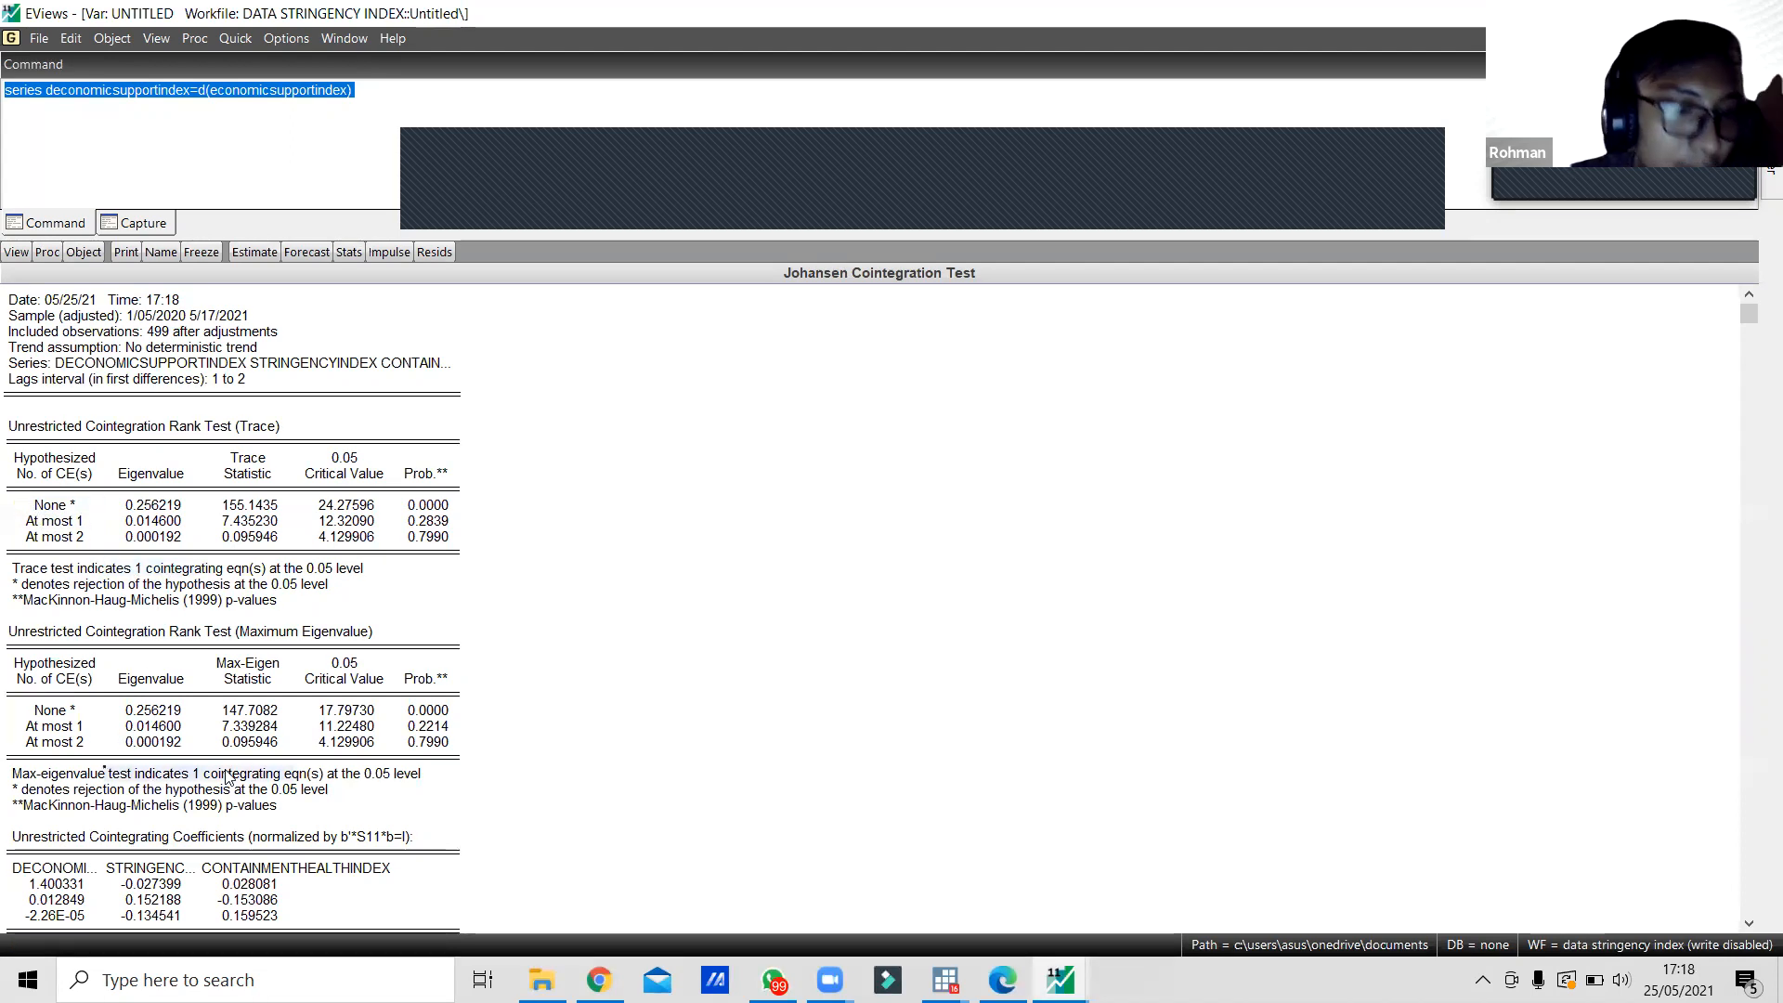
{"action": "left_click", "coordinate": [56, 509]}
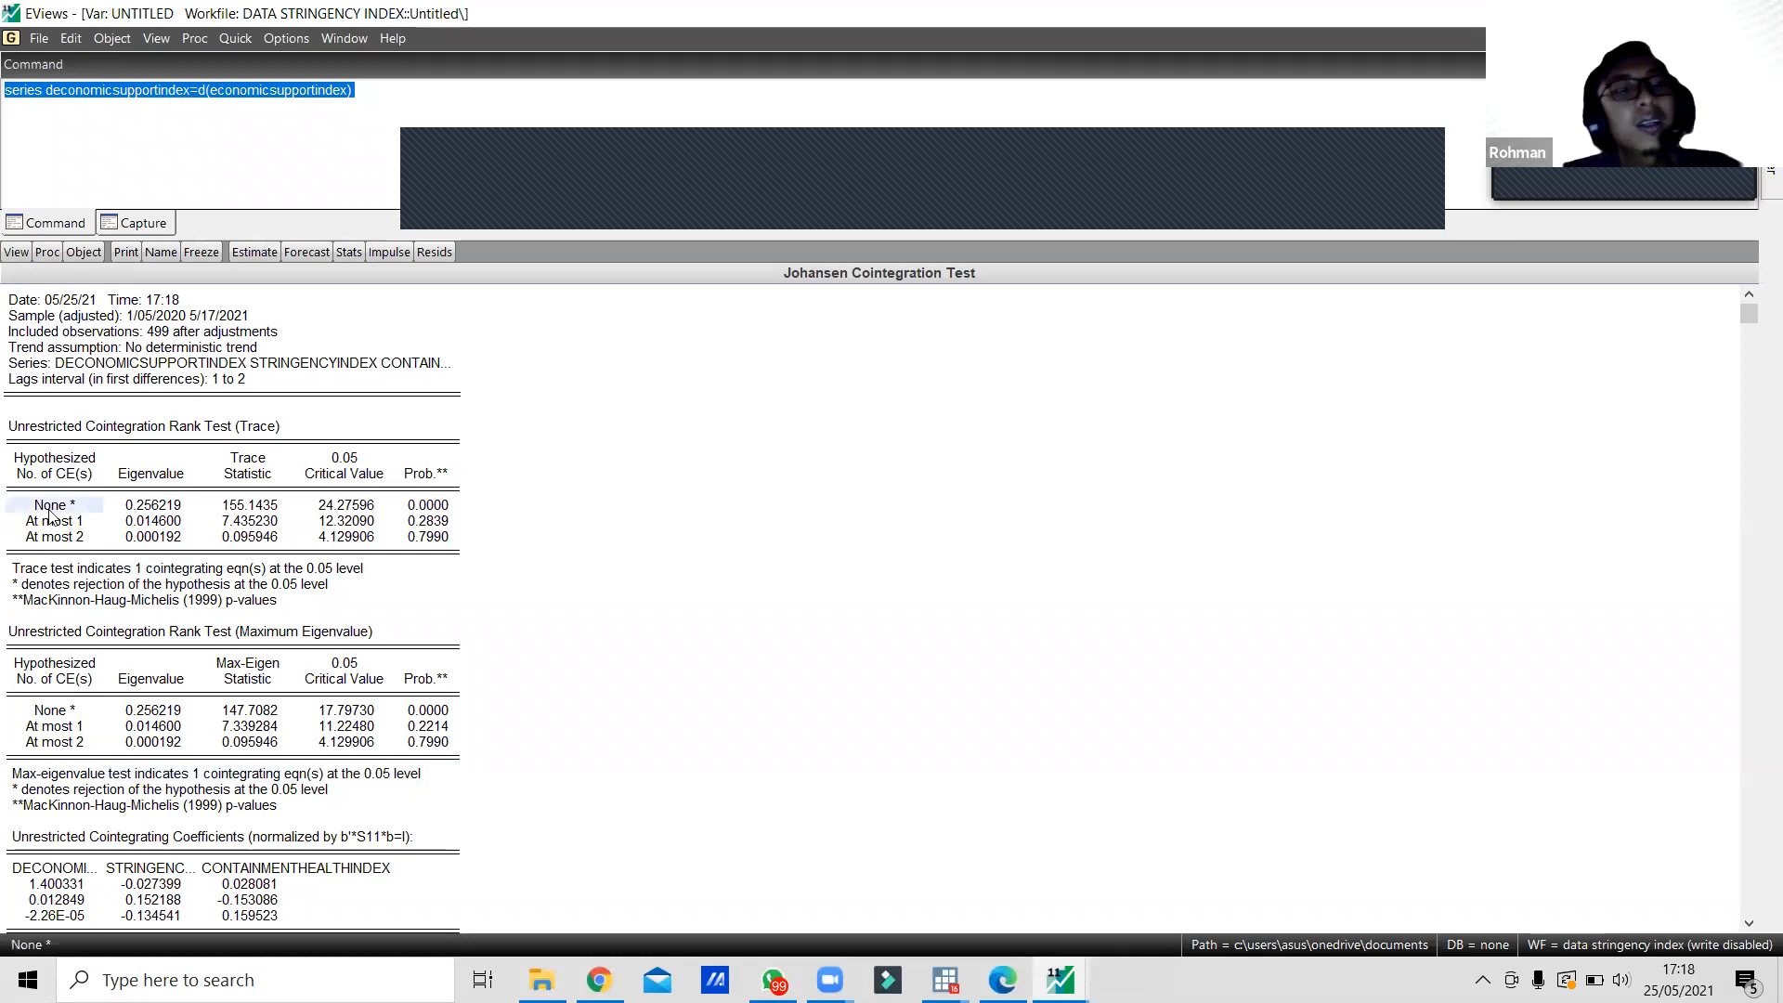
{"action": "left_click", "coordinate": [54, 525]}
{"action": "left_click", "coordinate": [37, 507]}
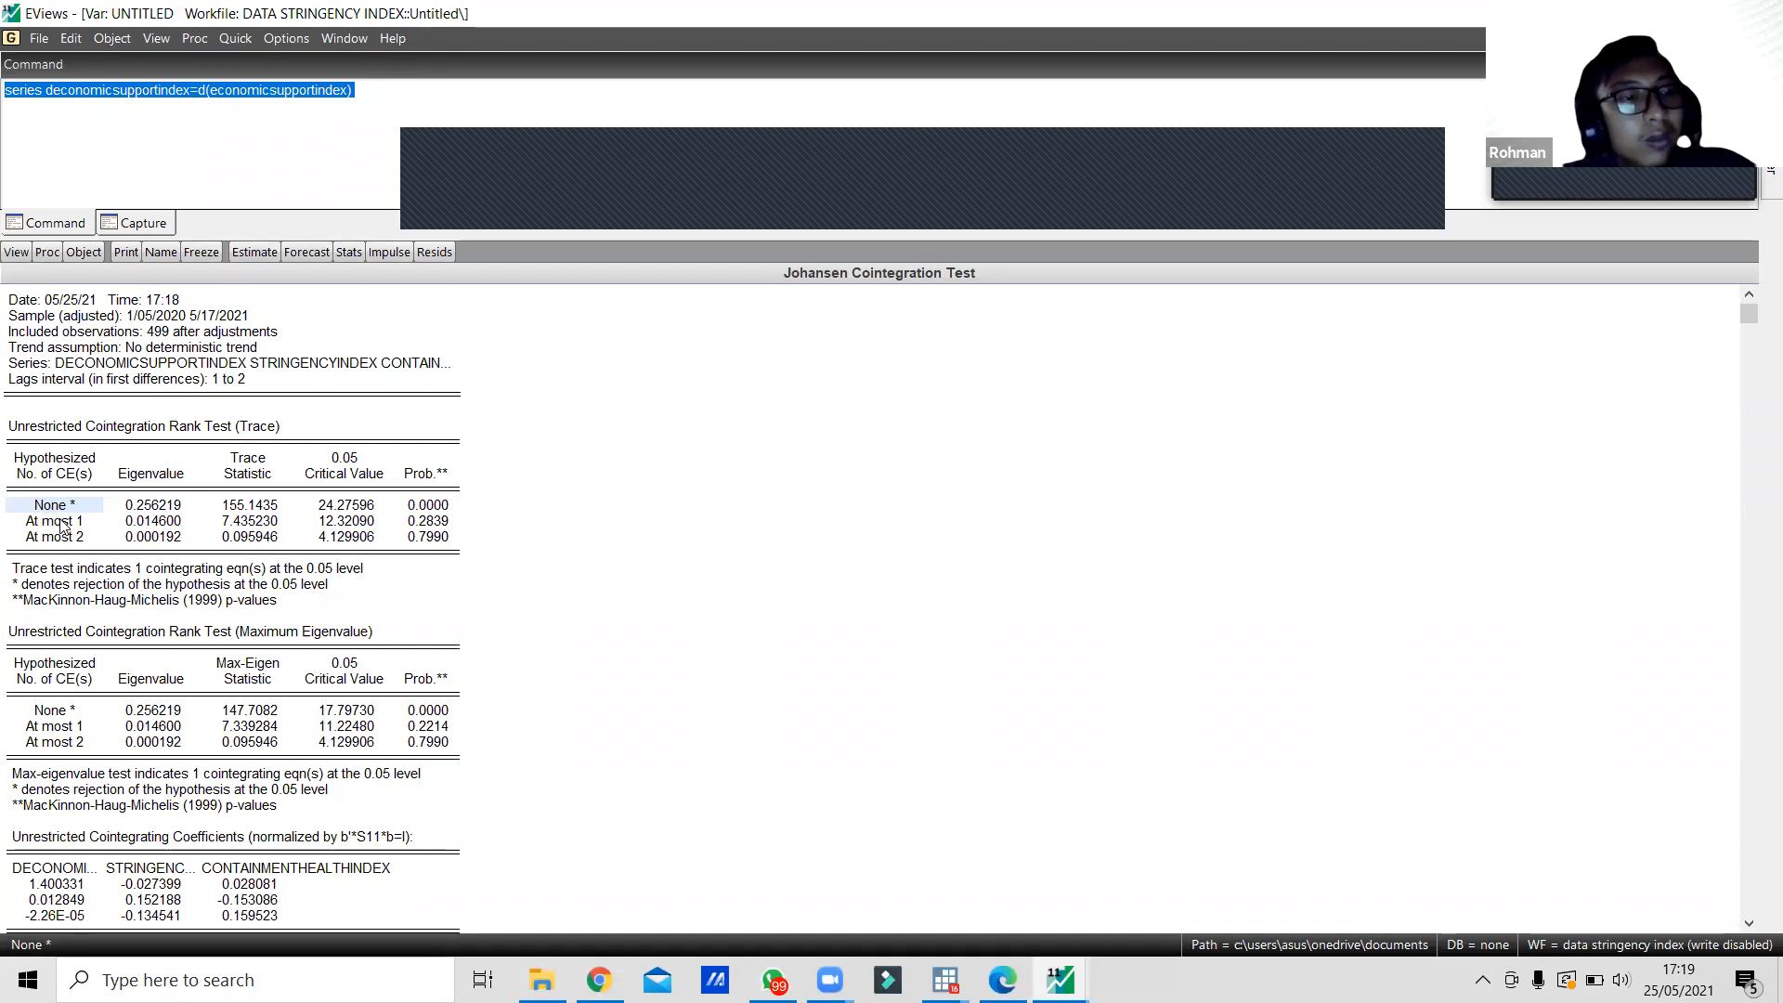
{"action": "left_click", "coordinate": [63, 523]}
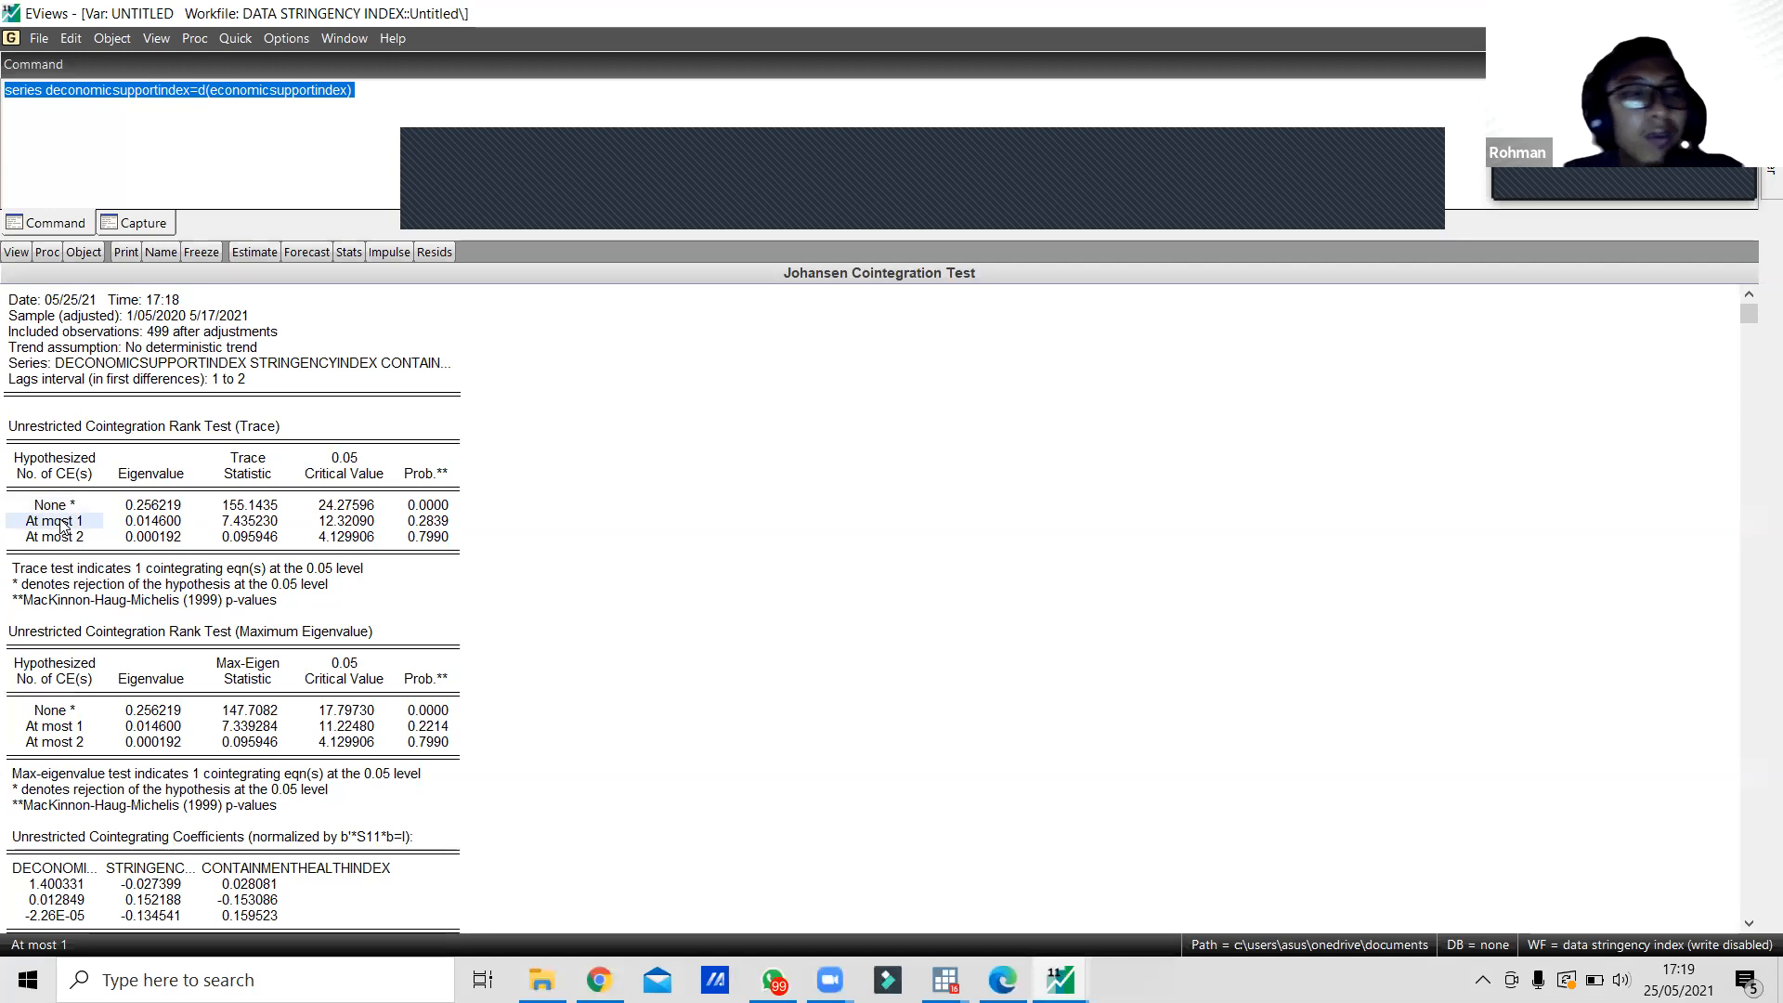
{"action": "left_click", "coordinate": [60, 537]}
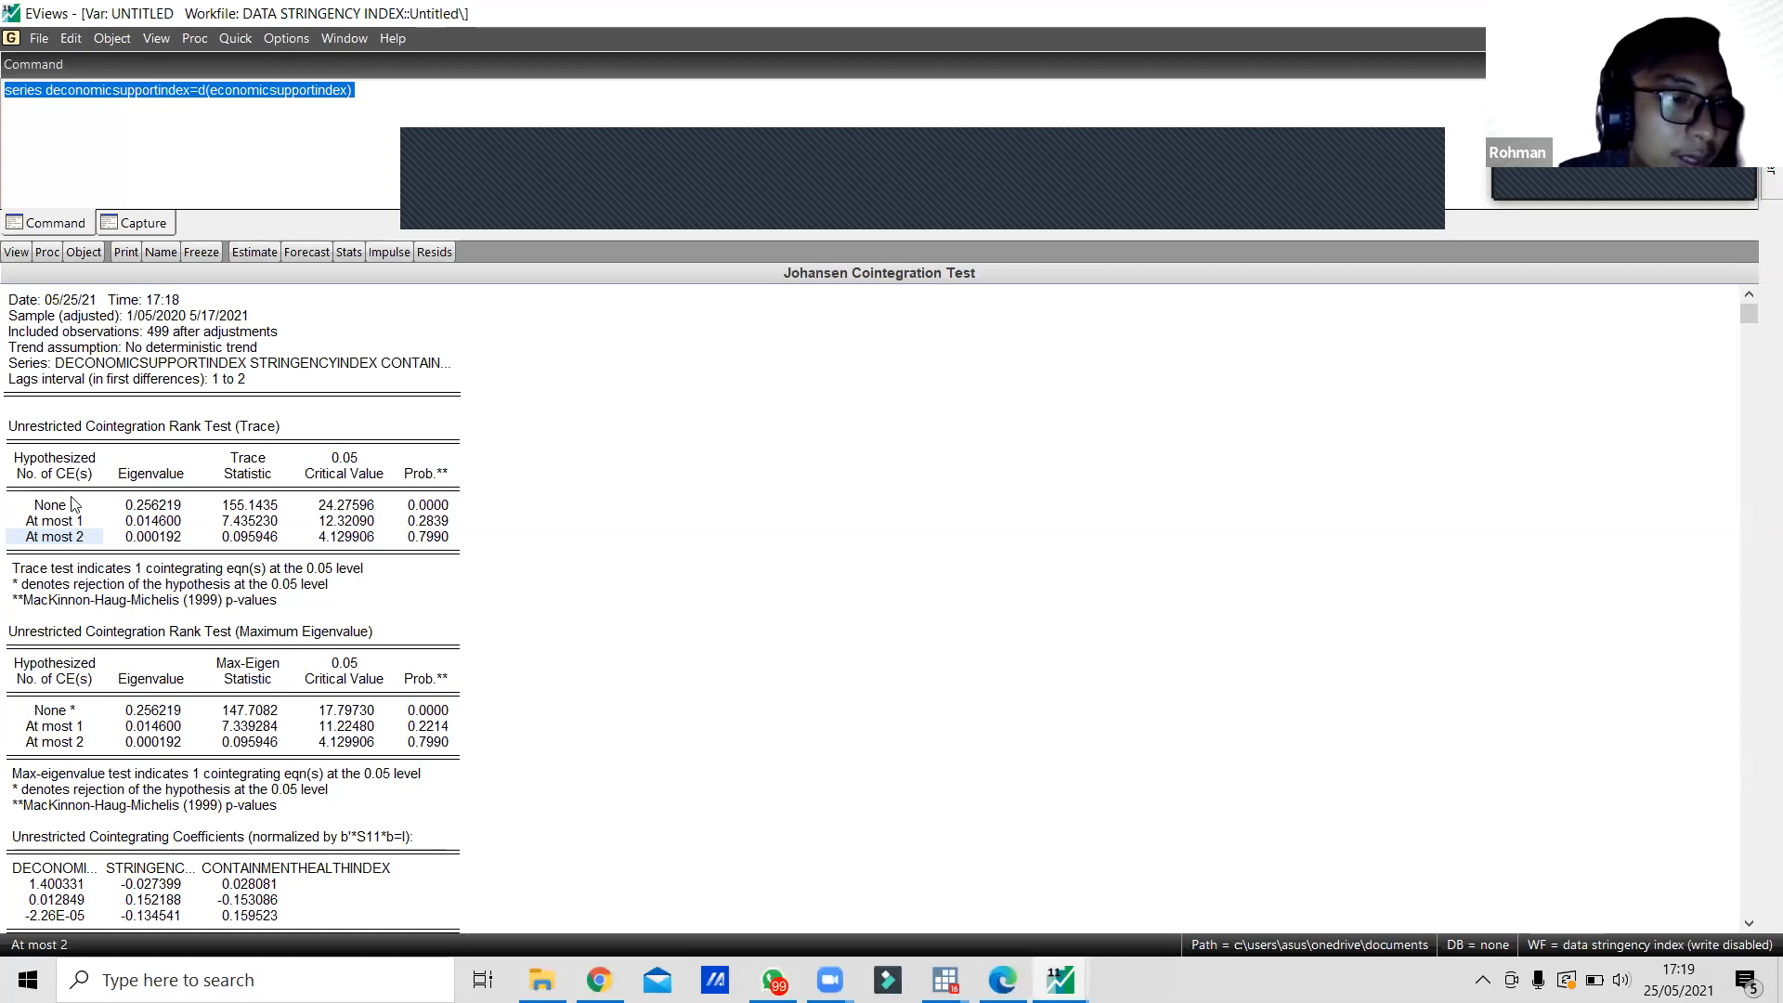
{"action": "left_click", "coordinate": [75, 522]}
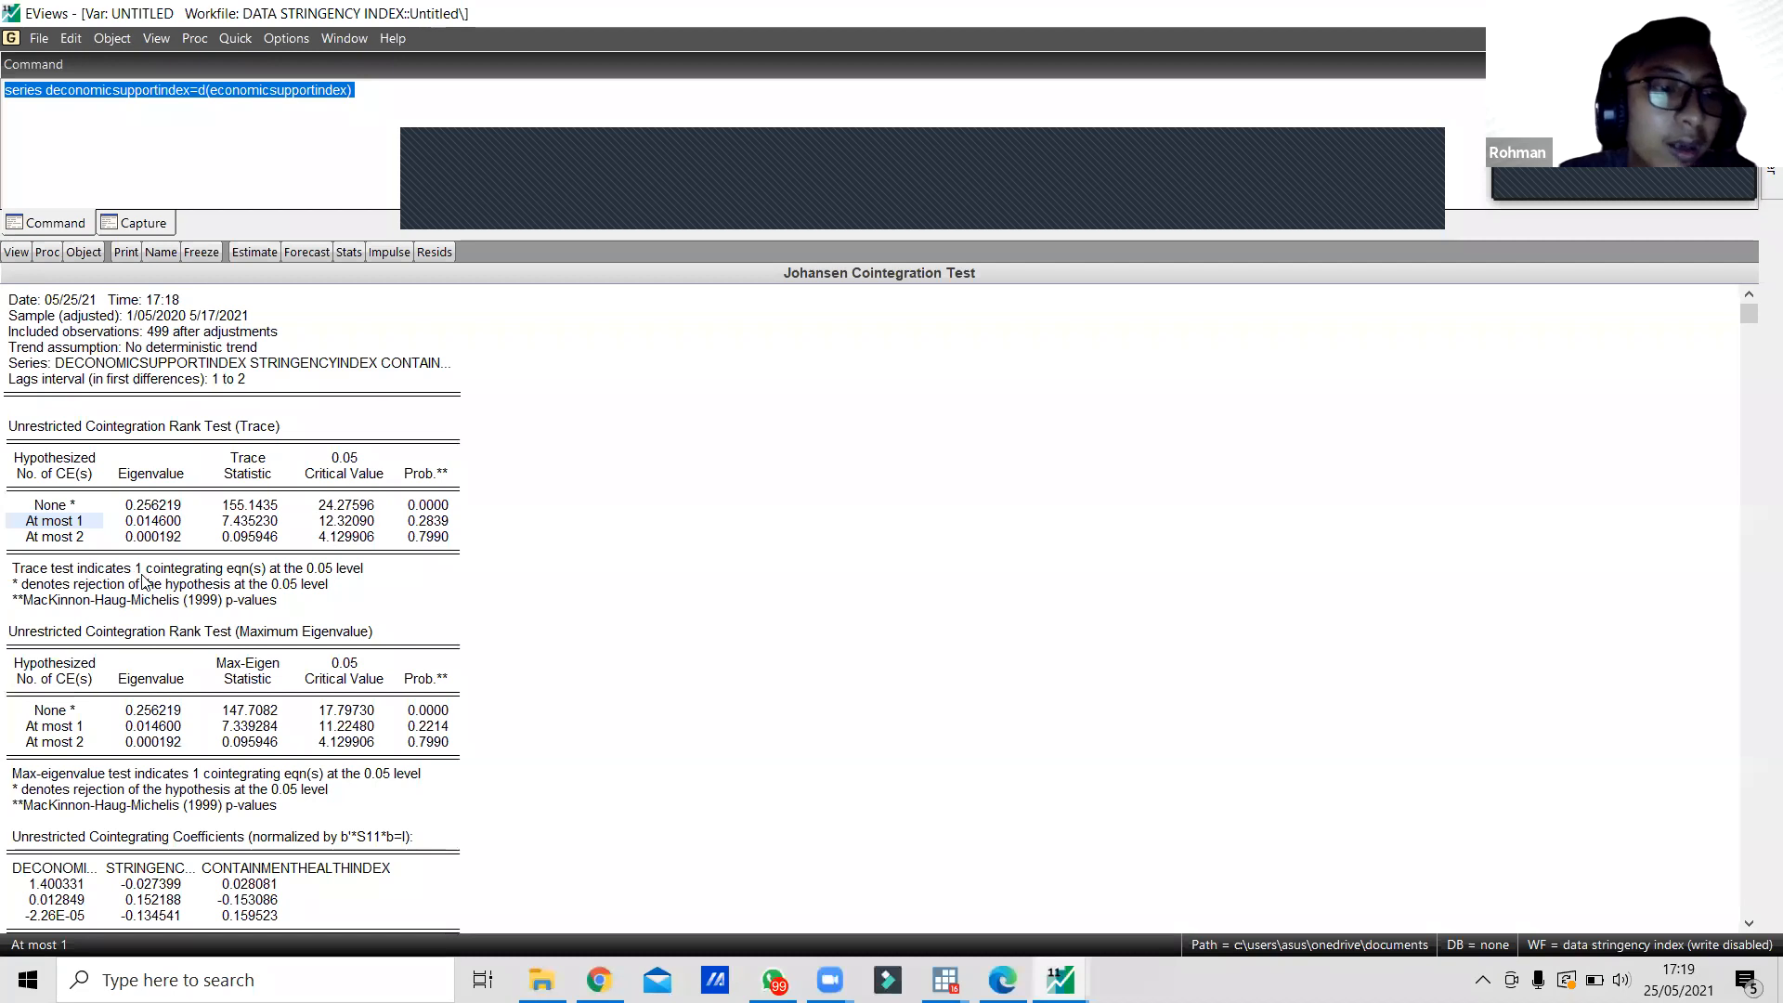
{"action": "left_click", "coordinate": [65, 537]}
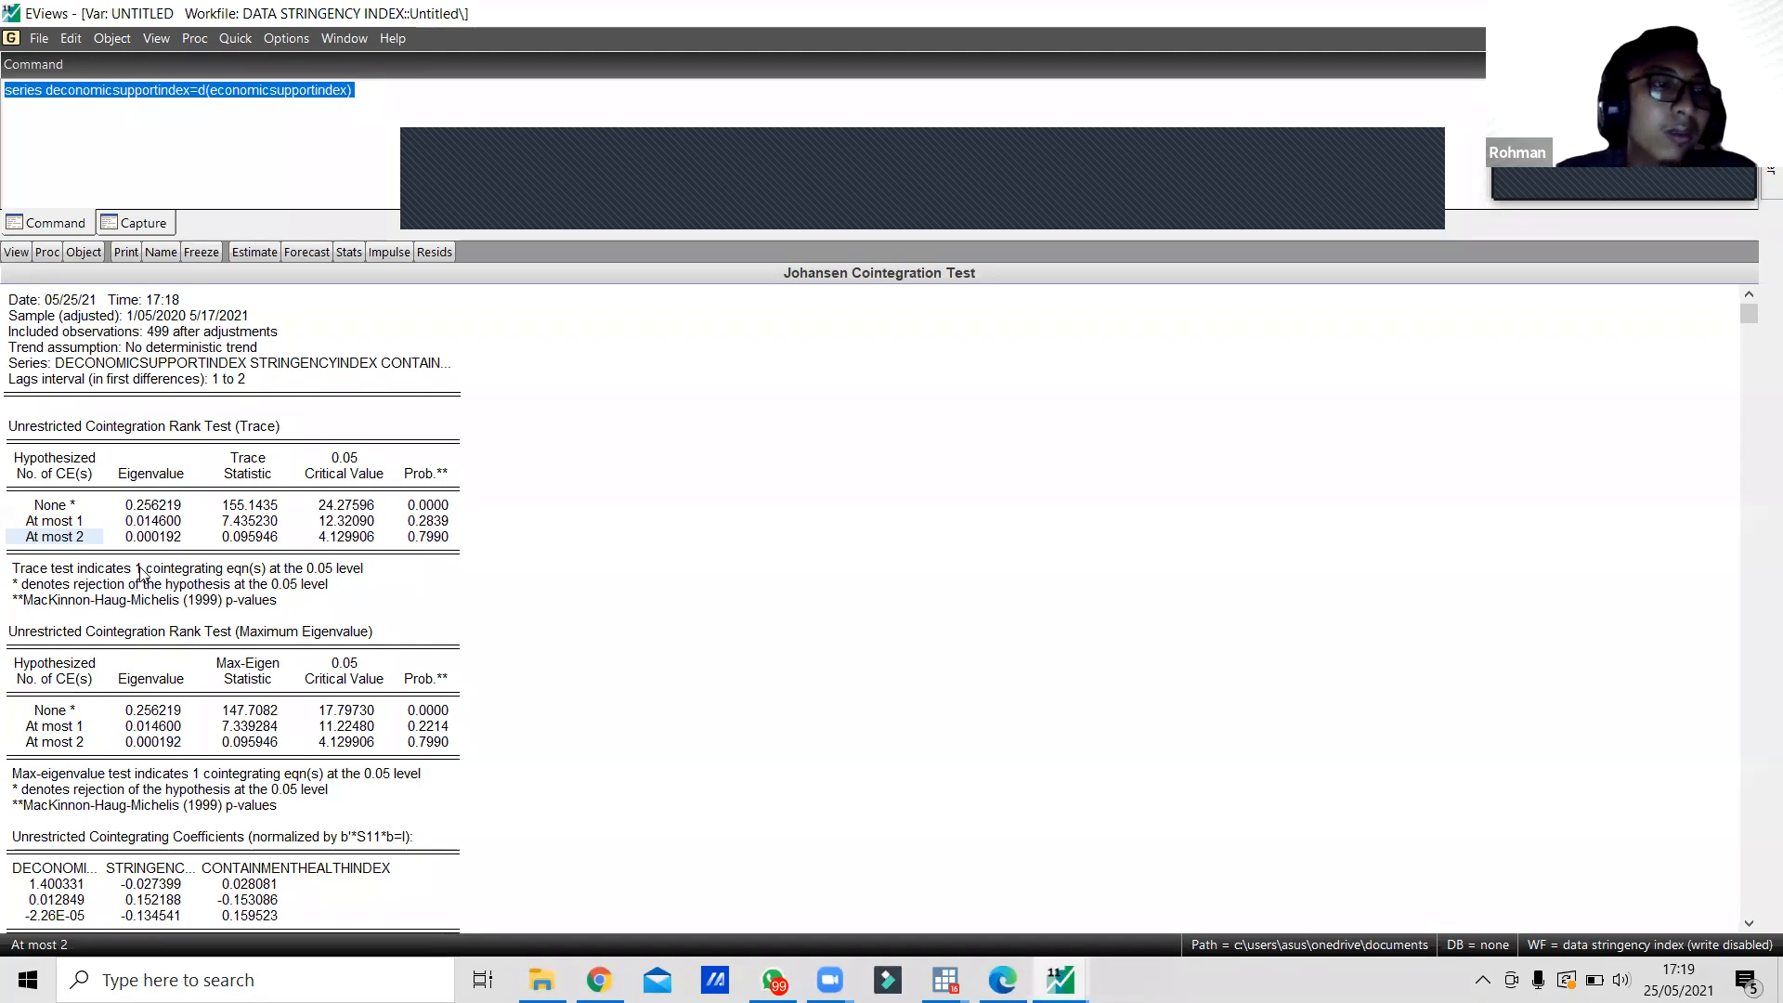
Return to the VAR estimation output and run the Granger Causality/Block Exogeneity Wald tests on the model.
{"action": "left_click", "coordinate": [16, 253]}
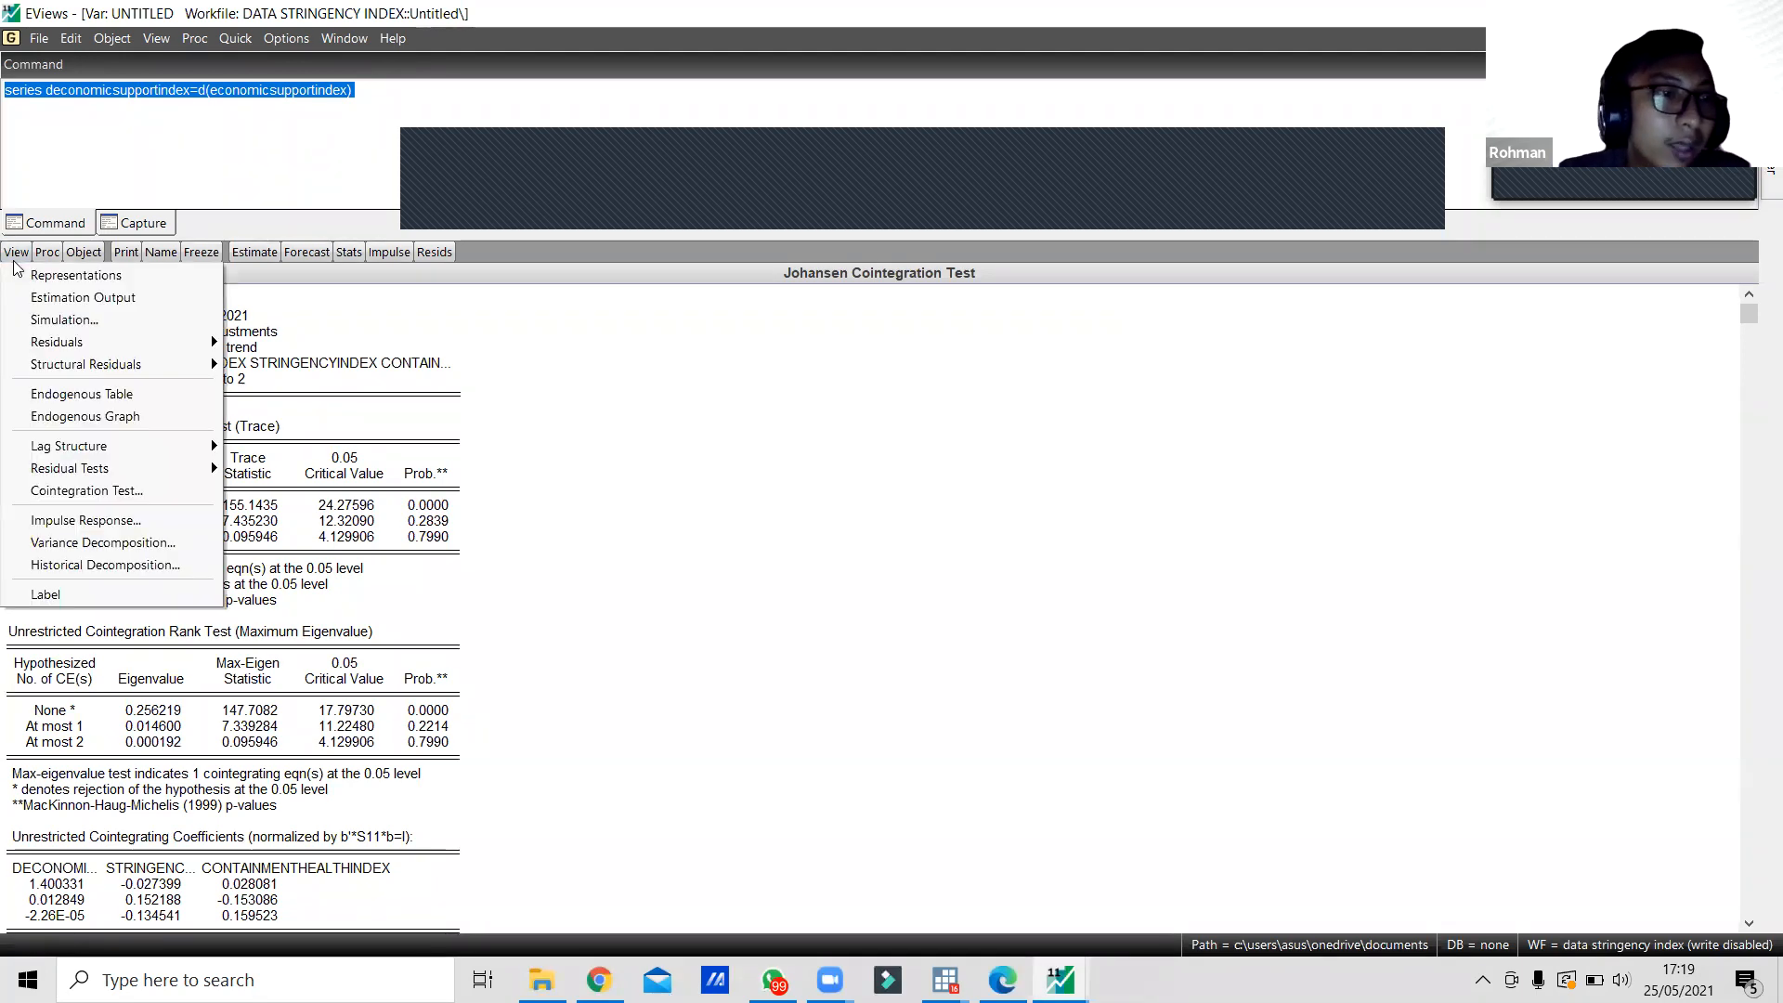
{"action": "left_click", "coordinate": [53, 299]}
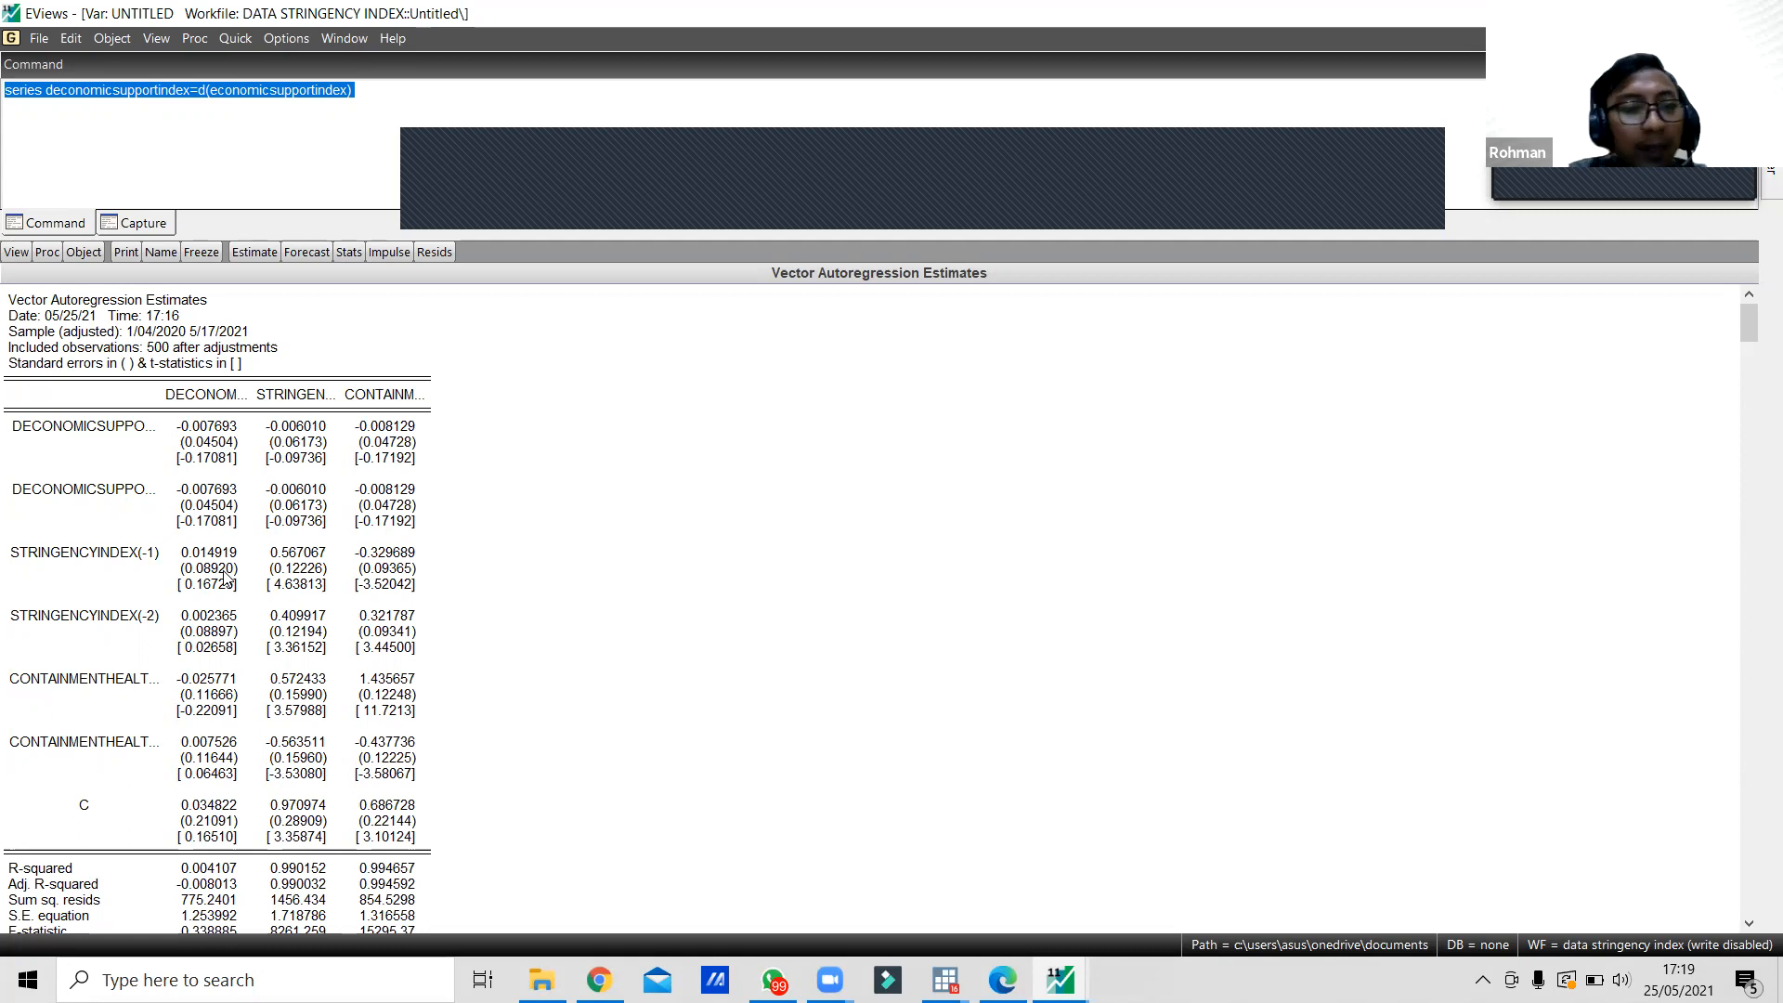
{"action": "left_click", "coordinate": [16, 252]}
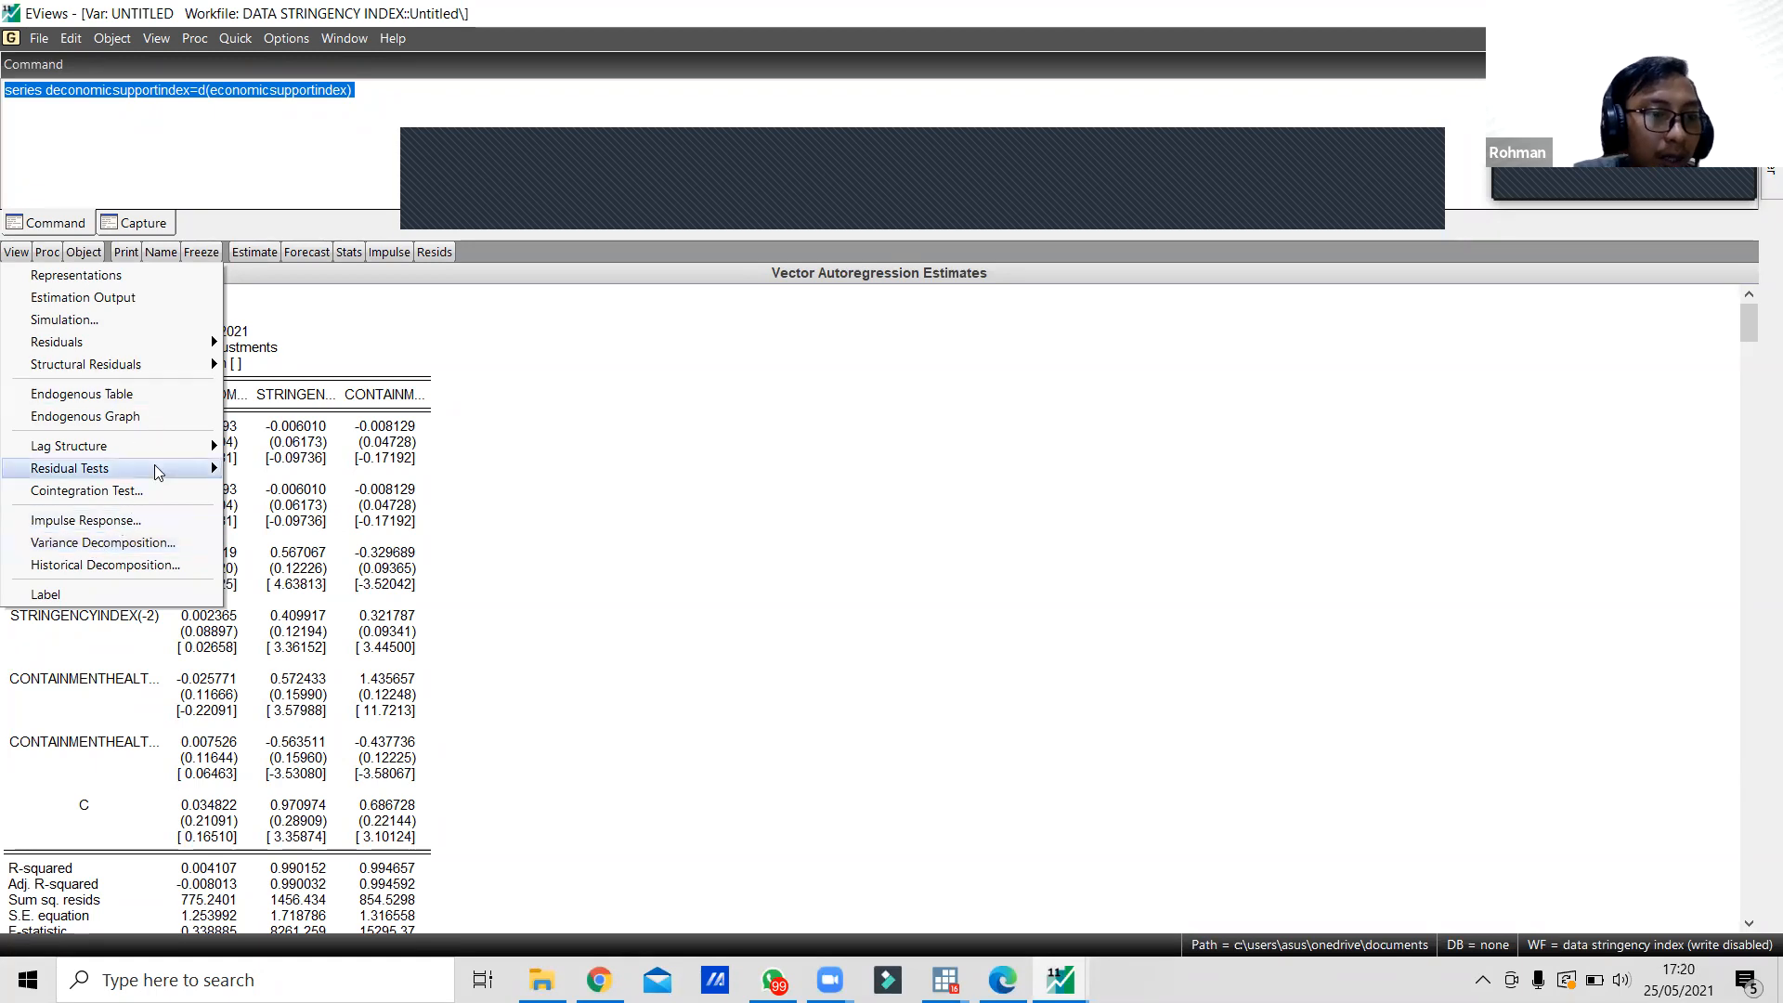
{"action": "mouse_move", "coordinate": [156, 471]}
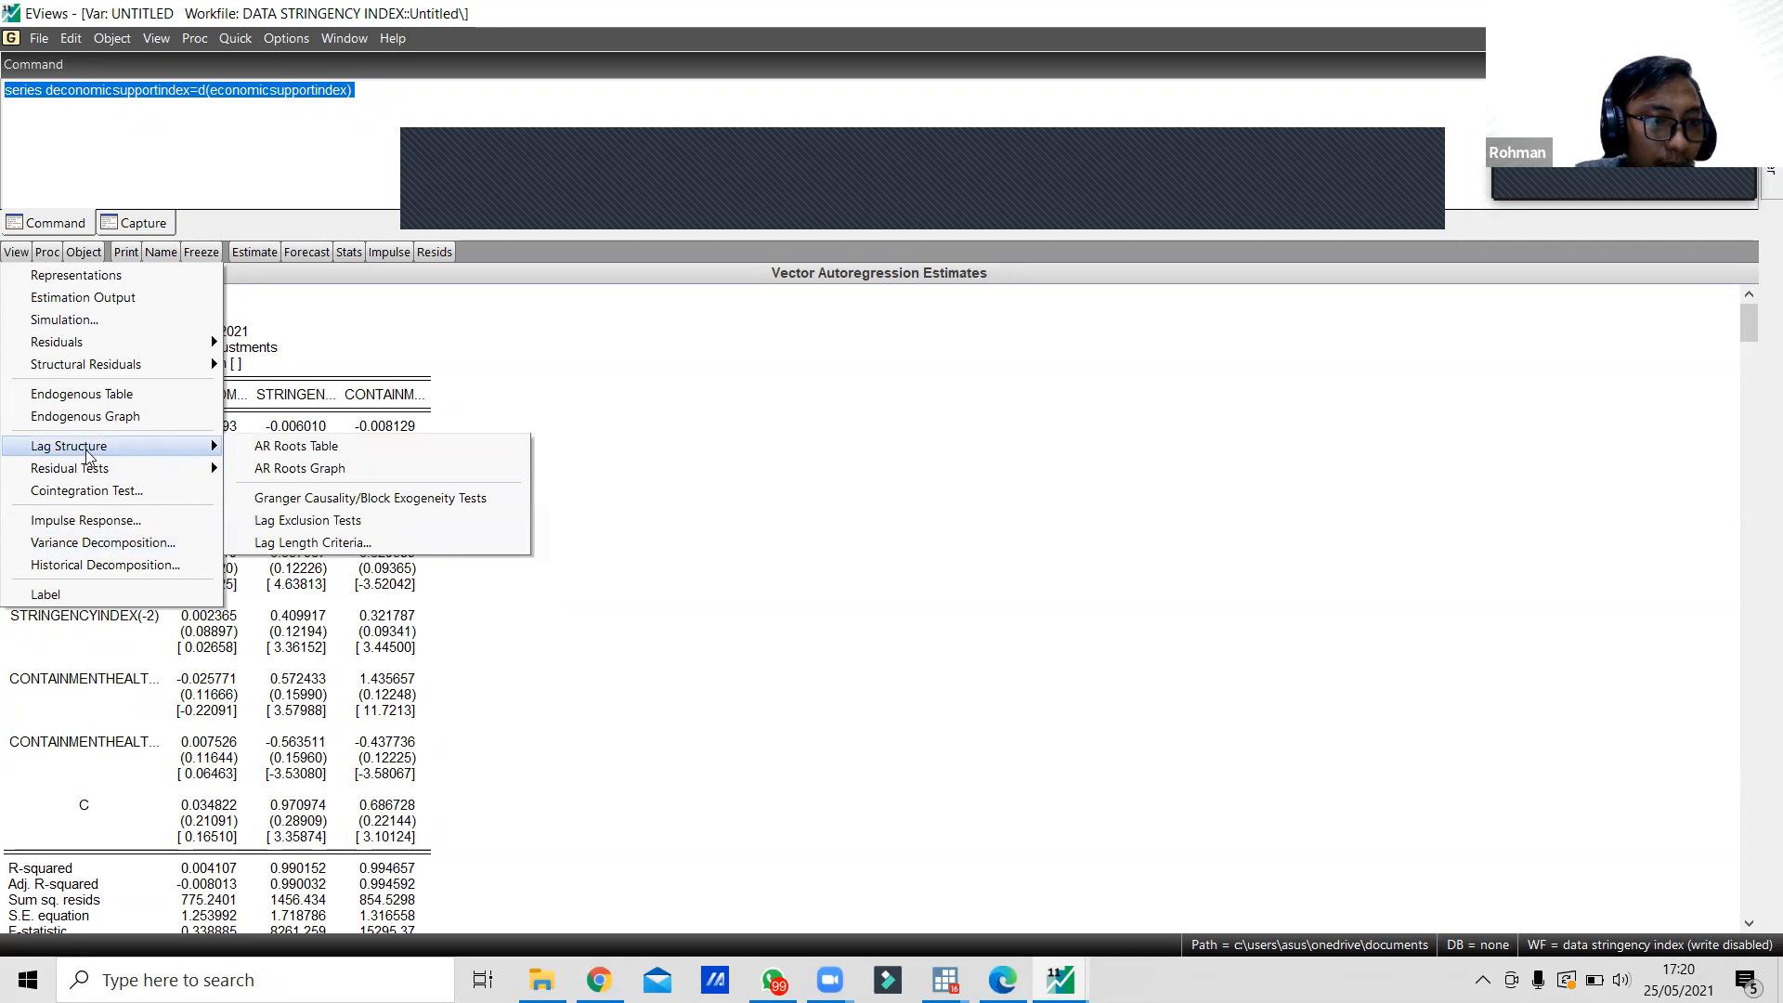
{"action": "left_click", "coordinate": [320, 499]}
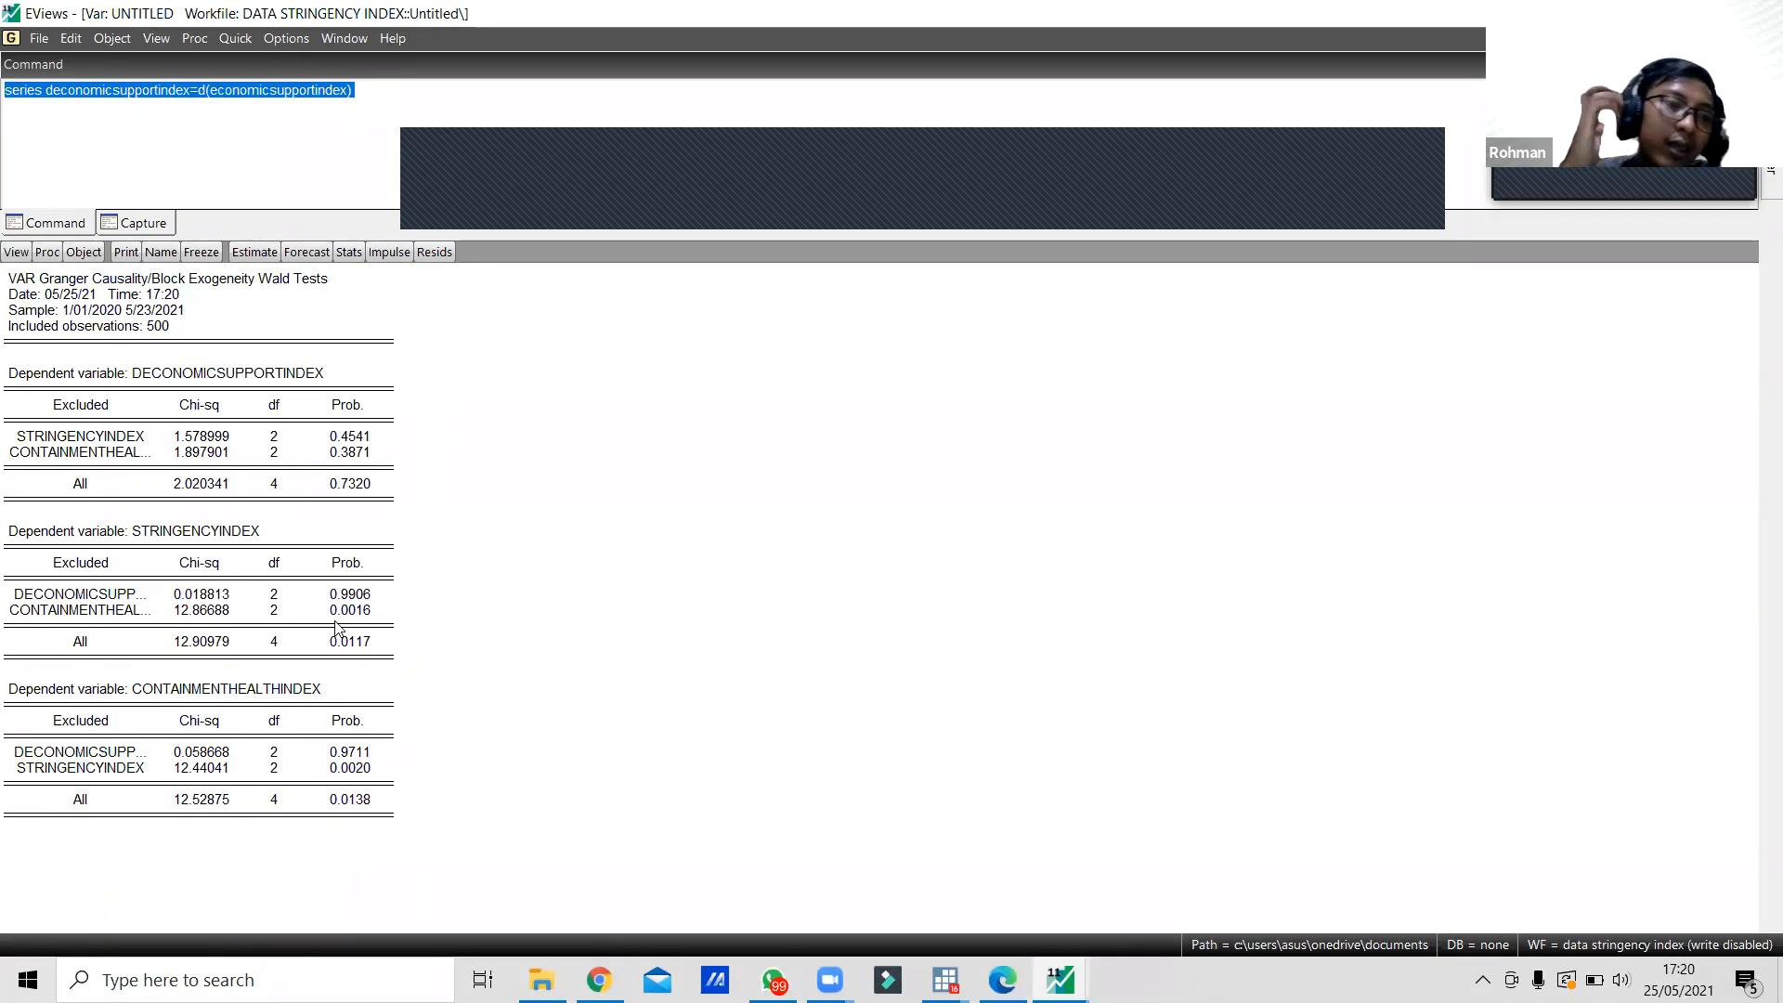
Examine the Granger causality probabilities for each dependent variable, especially between the stringency and containment health indices.
{"action": "left_click", "coordinate": [133, 385]}
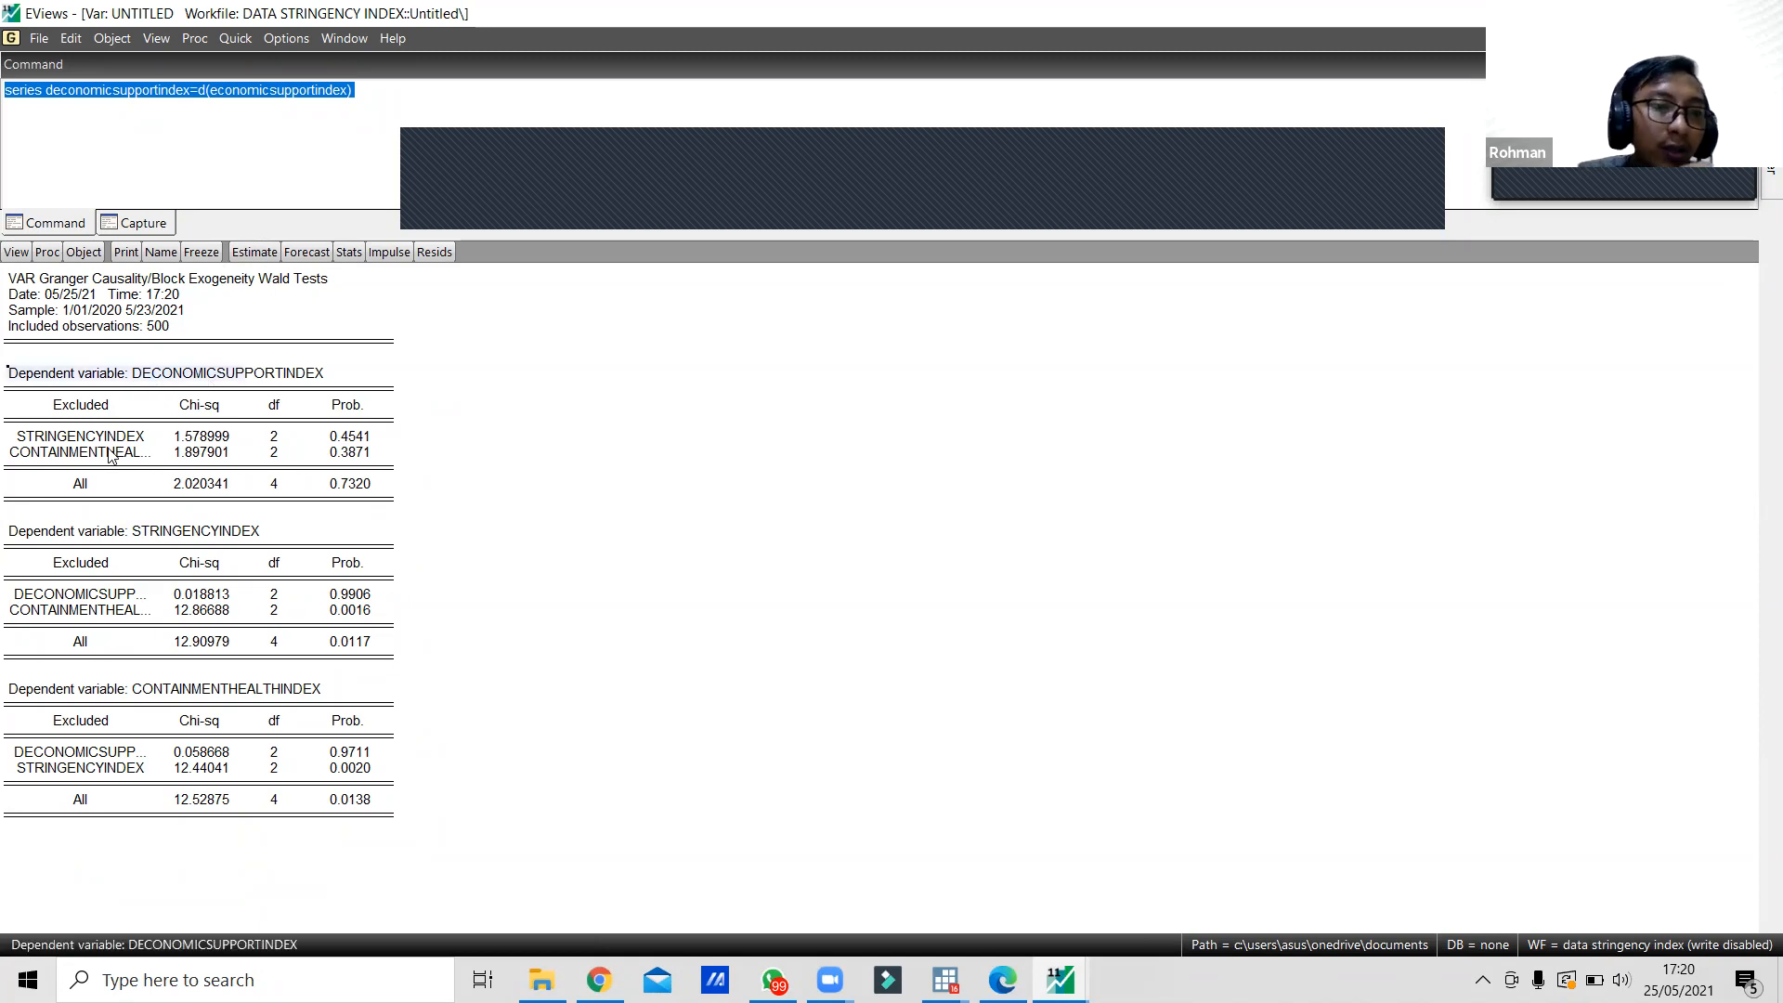
{"action": "left_click", "coordinate": [145, 532]}
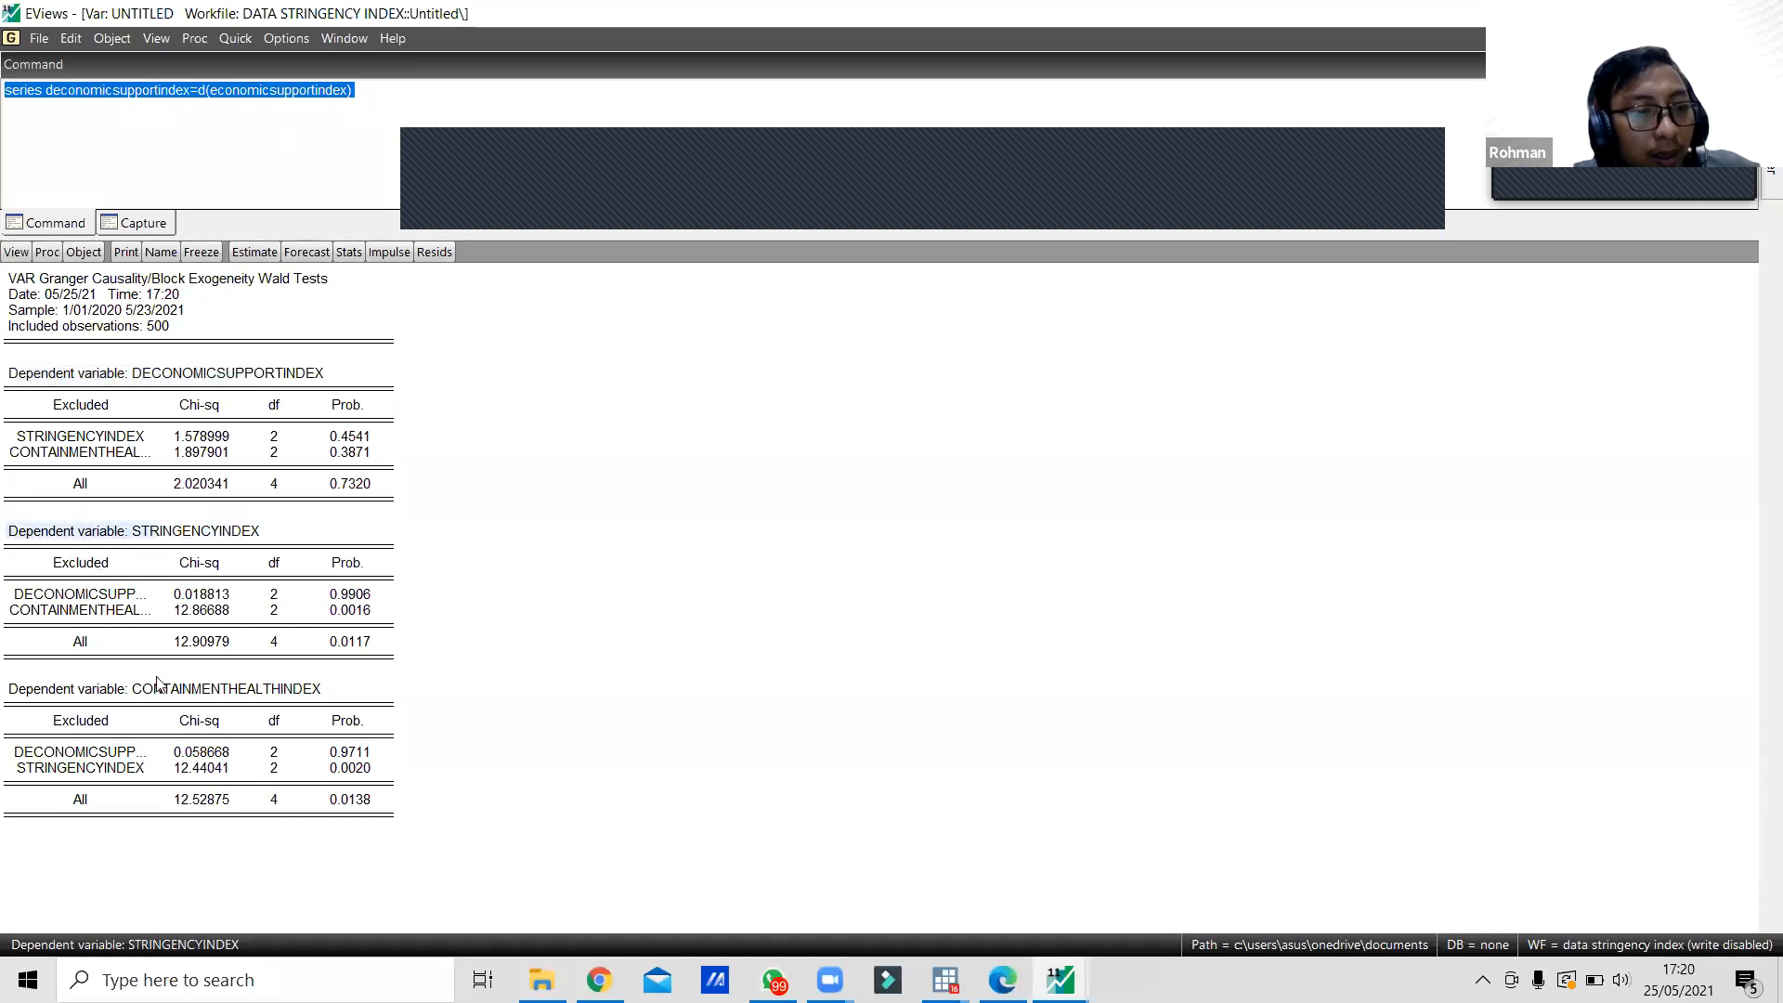
{"action": "left_click_drag", "start_coordinate": [152, 690], "coordinate": [308, 696]}
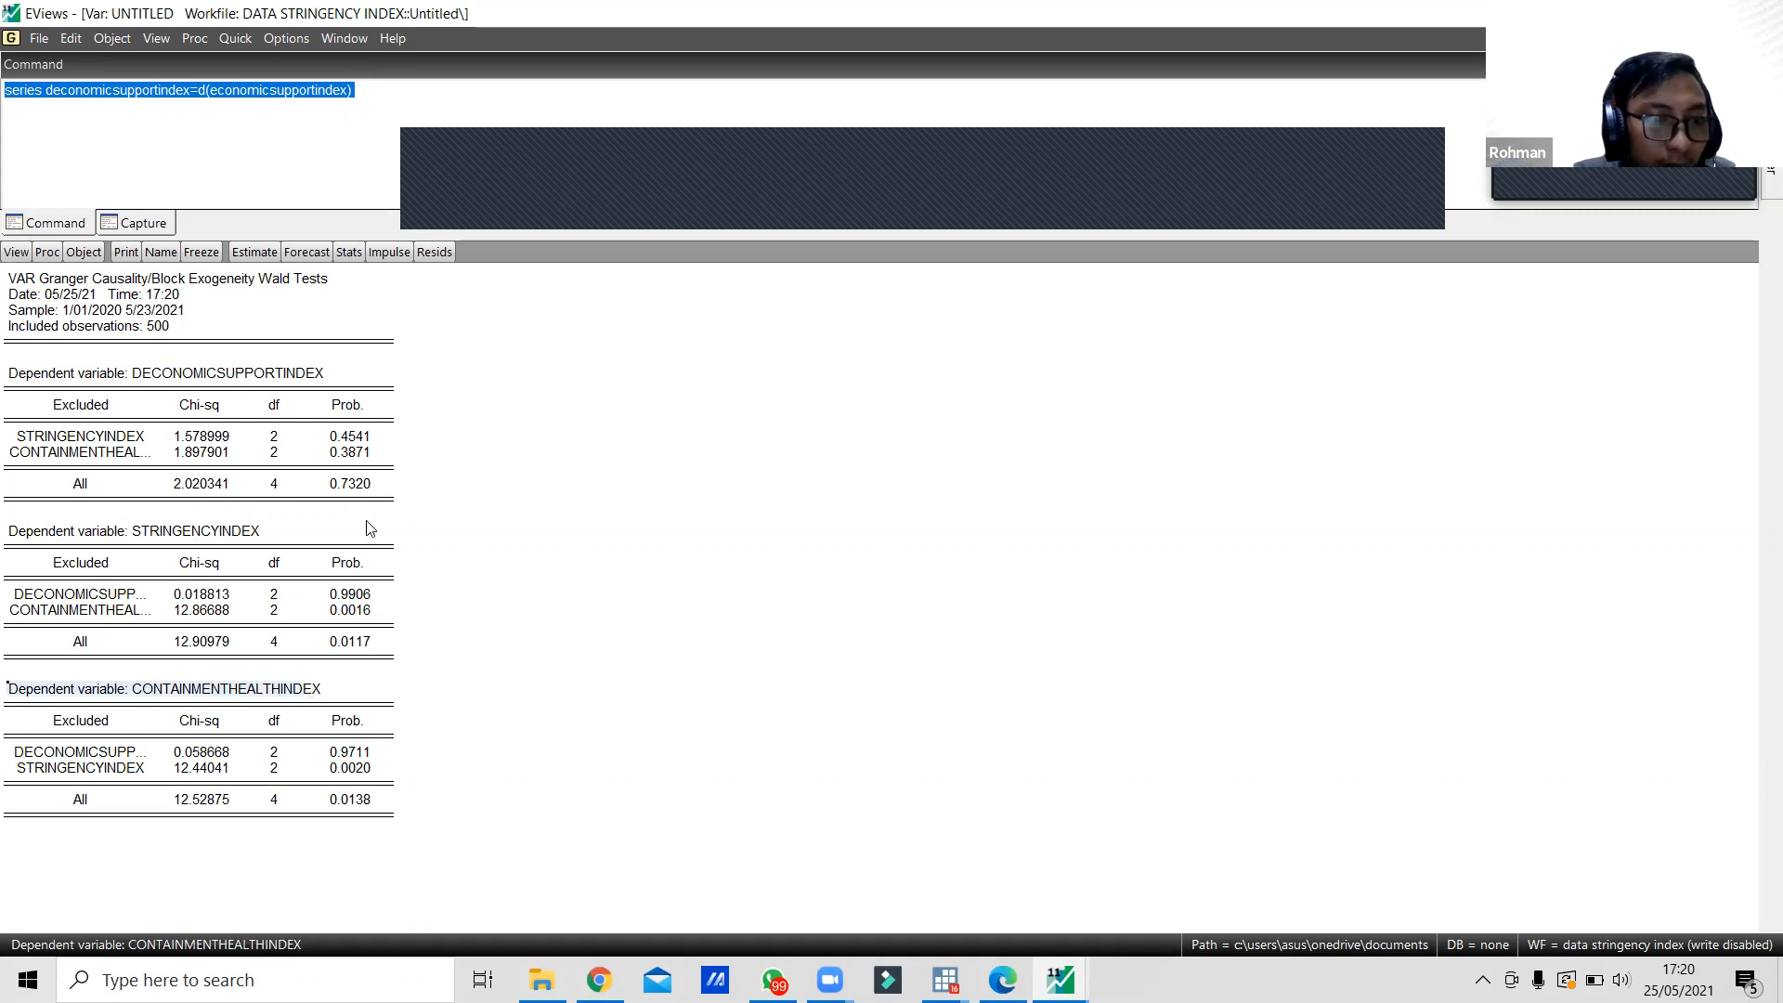
{"action": "left_click", "coordinate": [61, 610]}
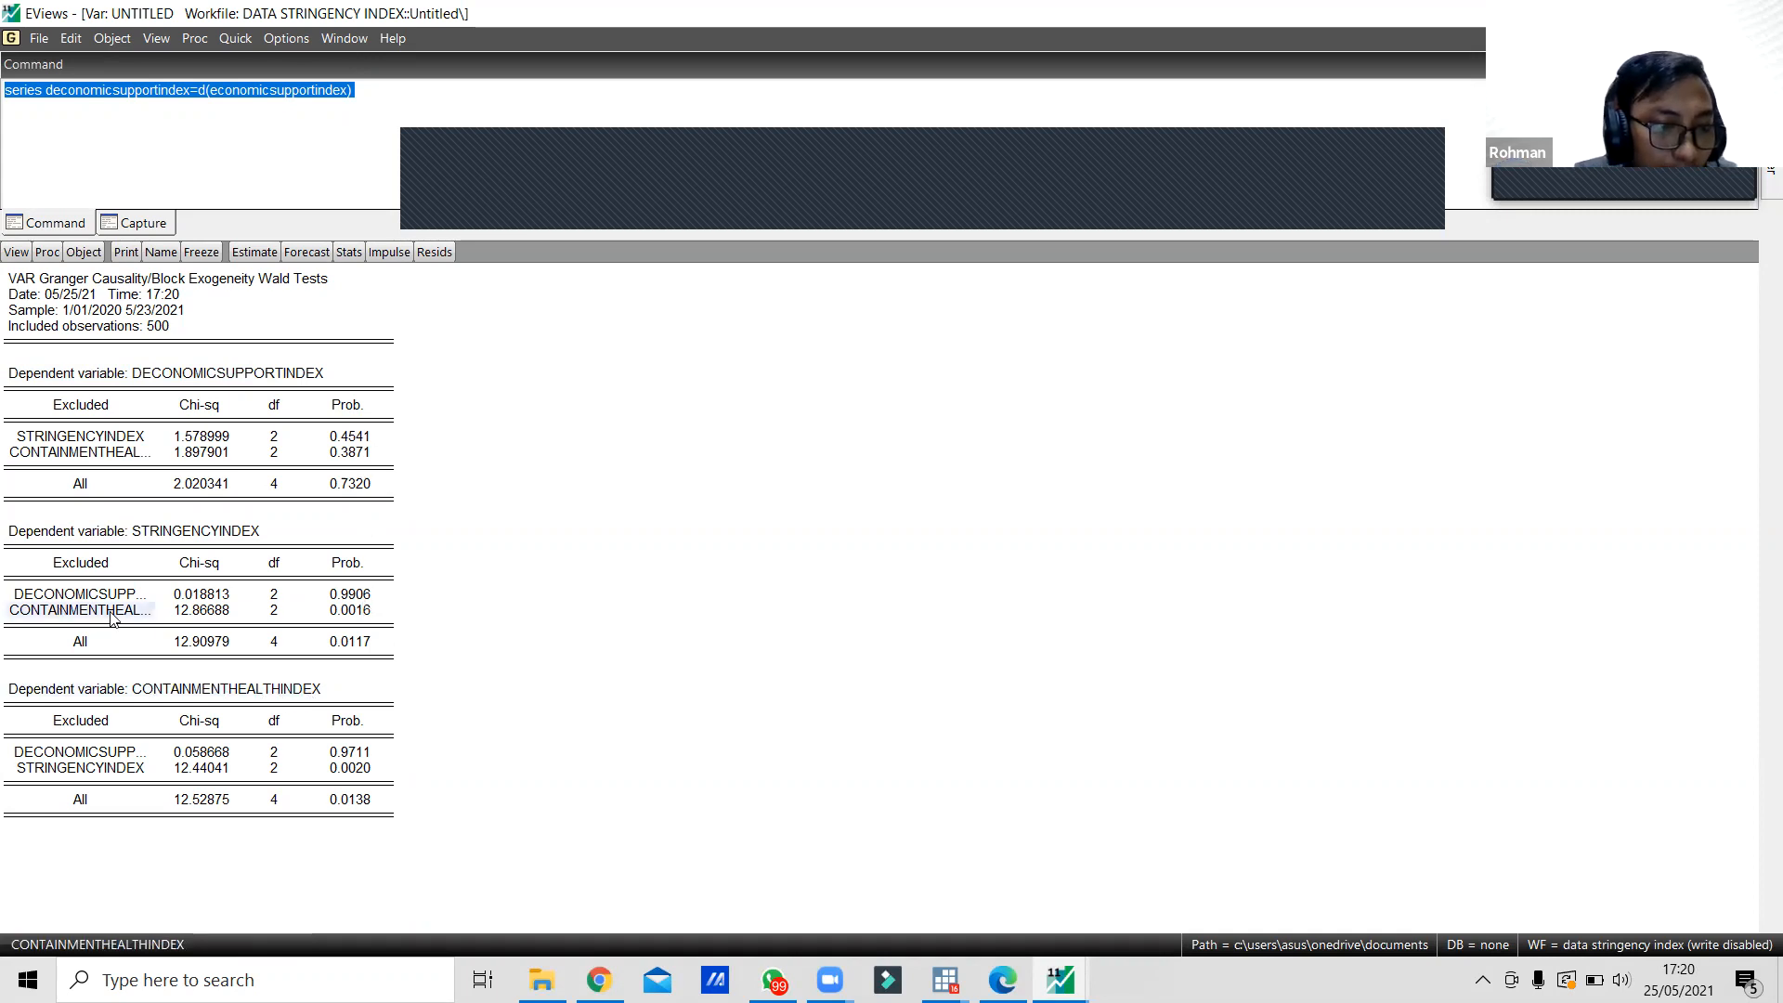
{"action": "left_click", "coordinate": [333, 612]}
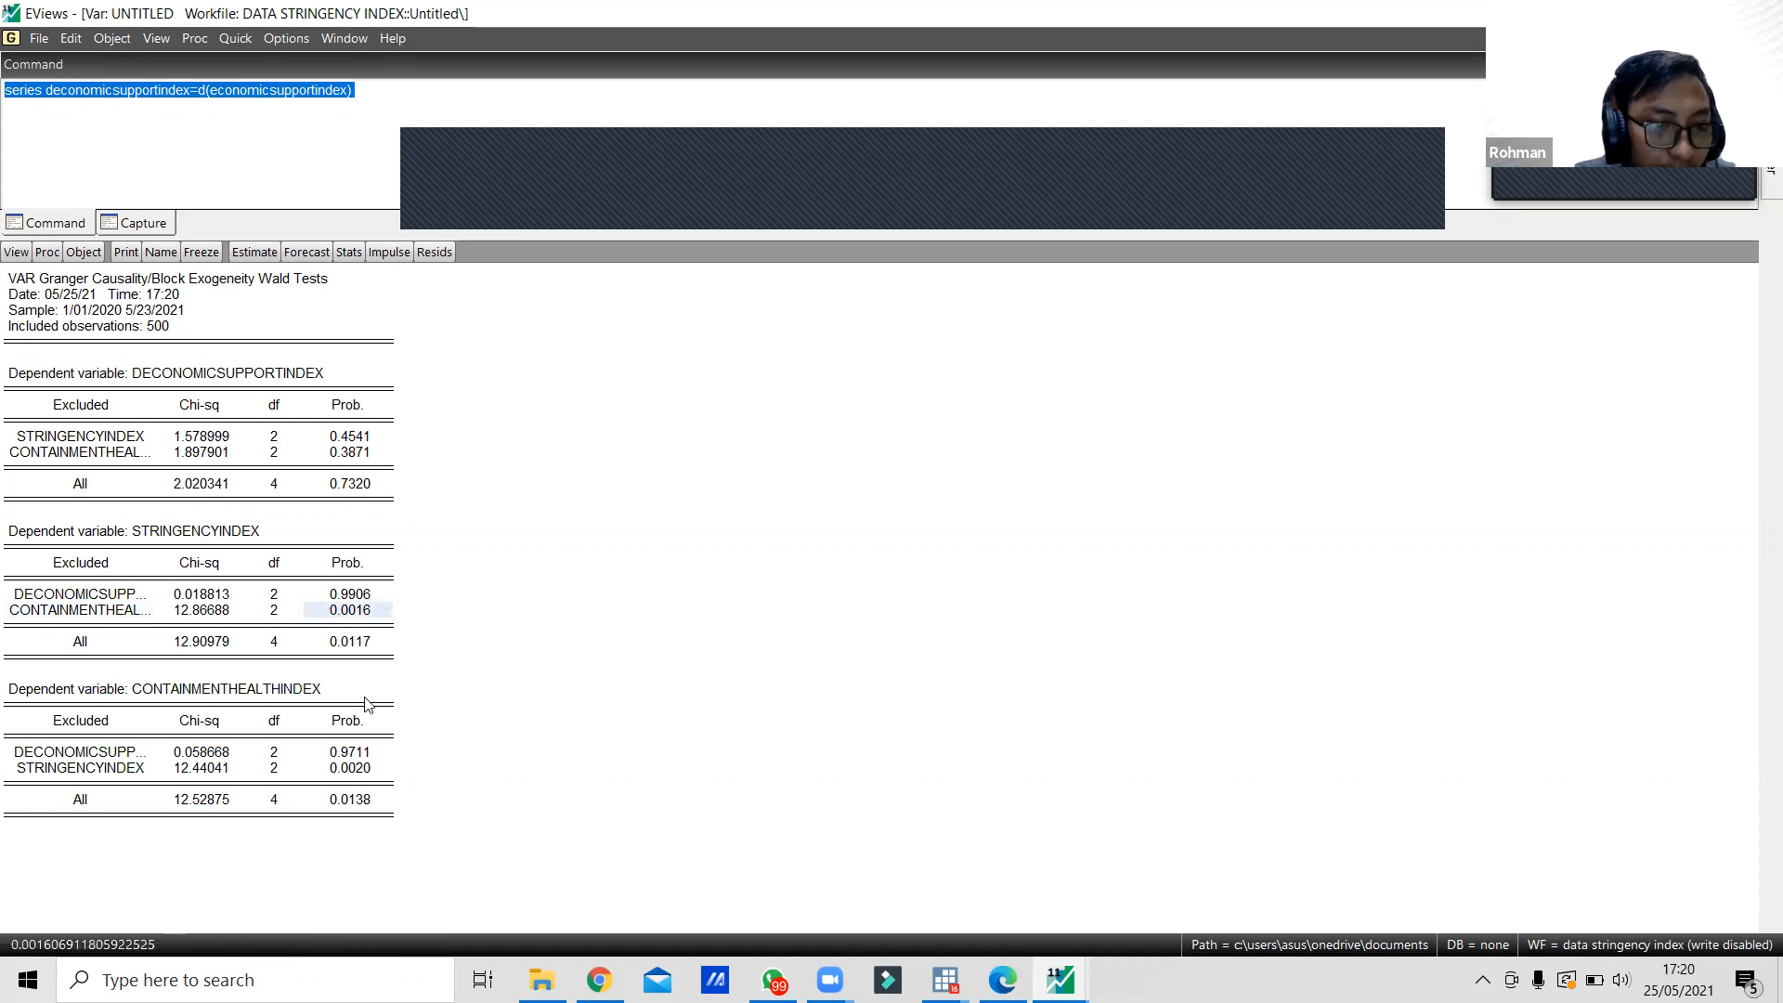
{"action": "left_click", "coordinate": [332, 770]}
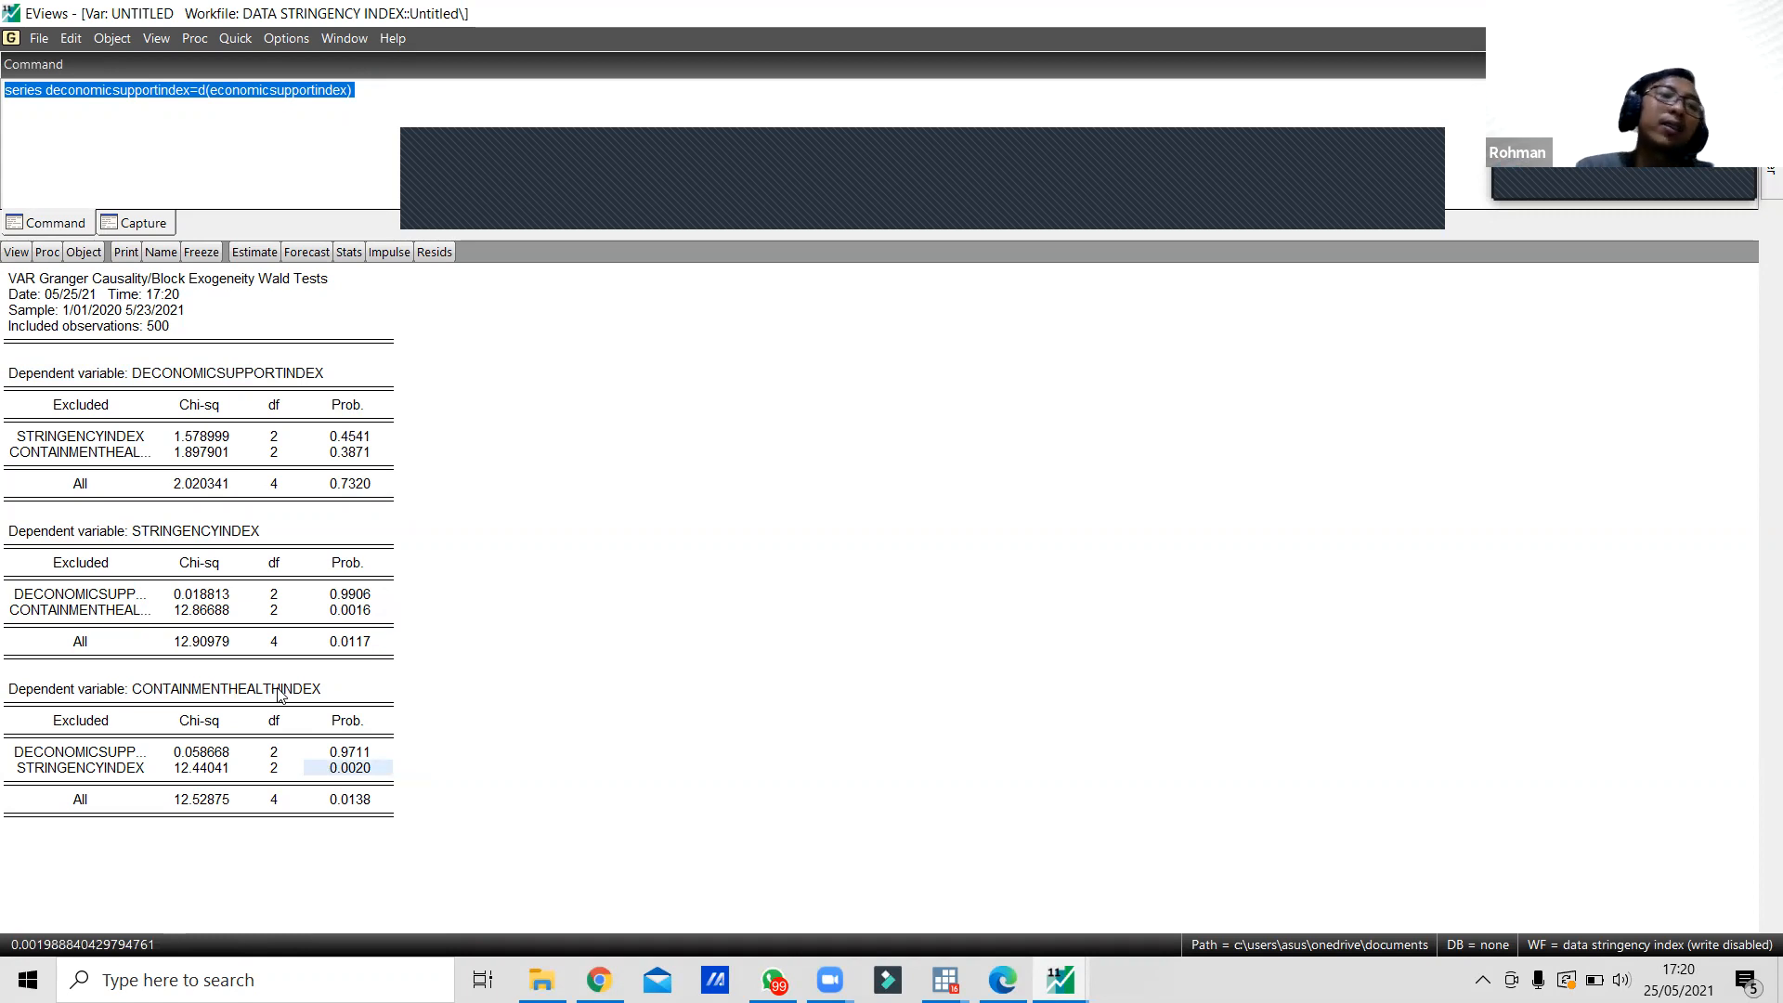
{"action": "left_click", "coordinate": [19, 611]}
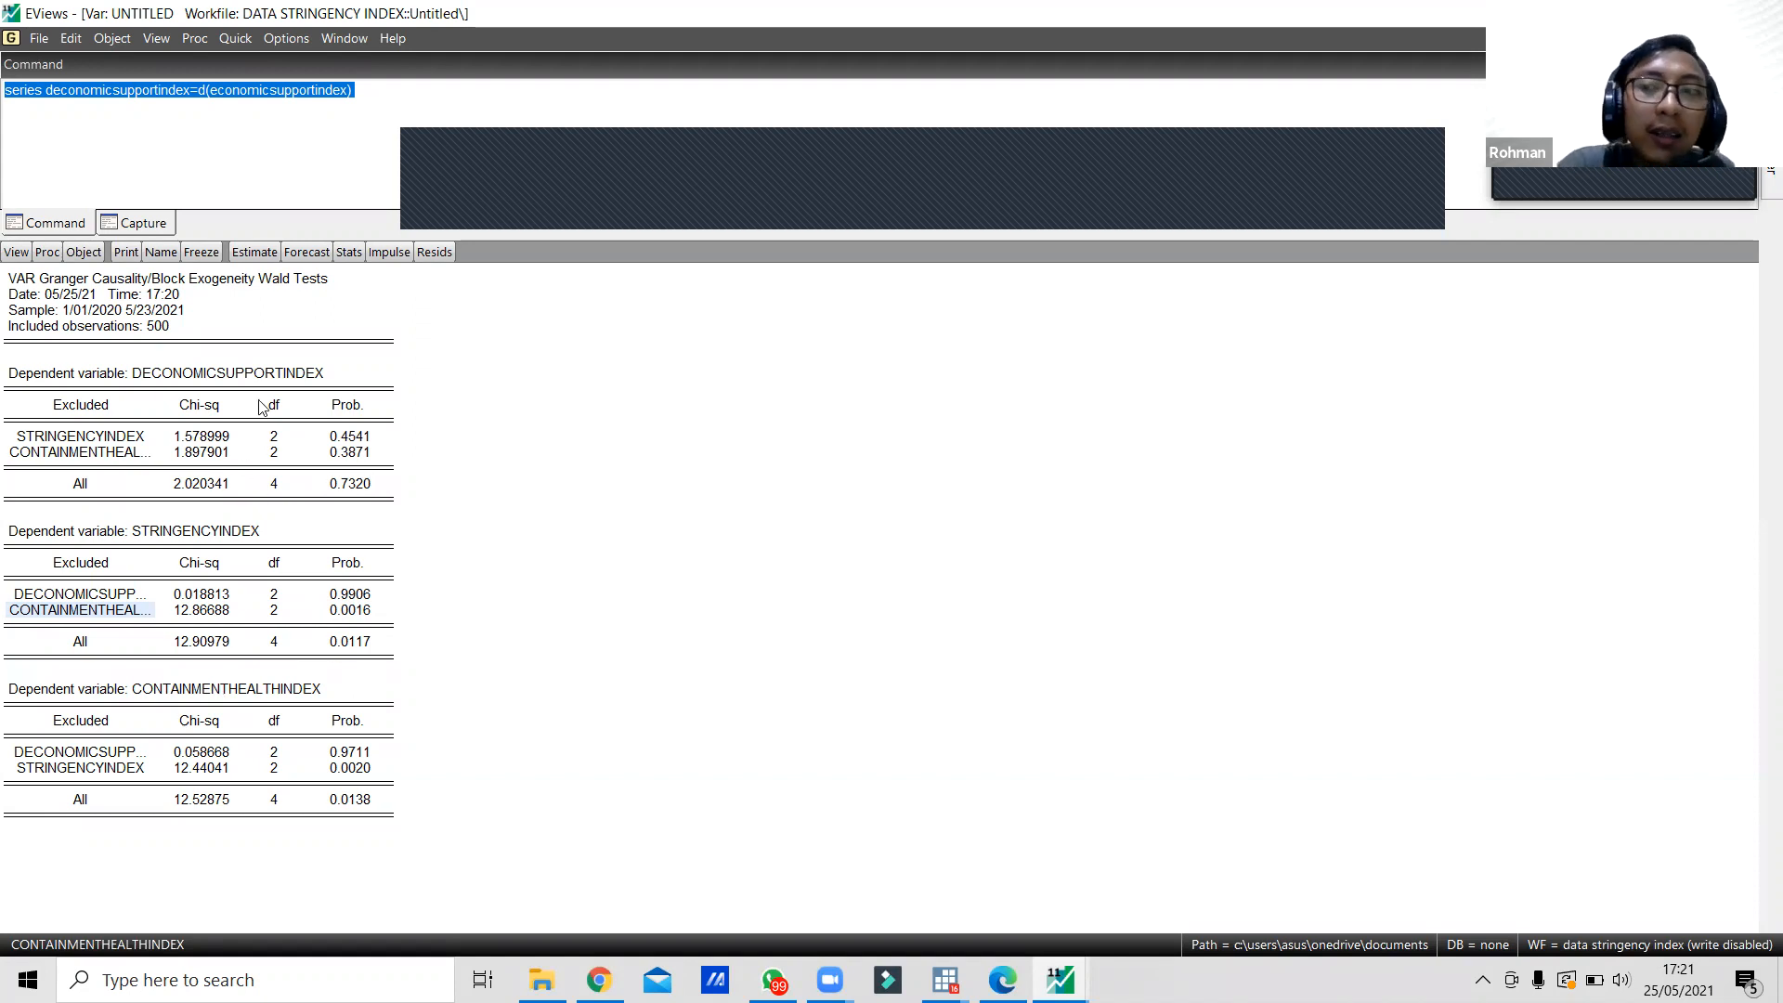
Plot the impulse responses of all three variables as multiple graphs with analytic (asymptotic) standard errors over 10 periods.
{"action": "left_click", "coordinate": [17, 253]}
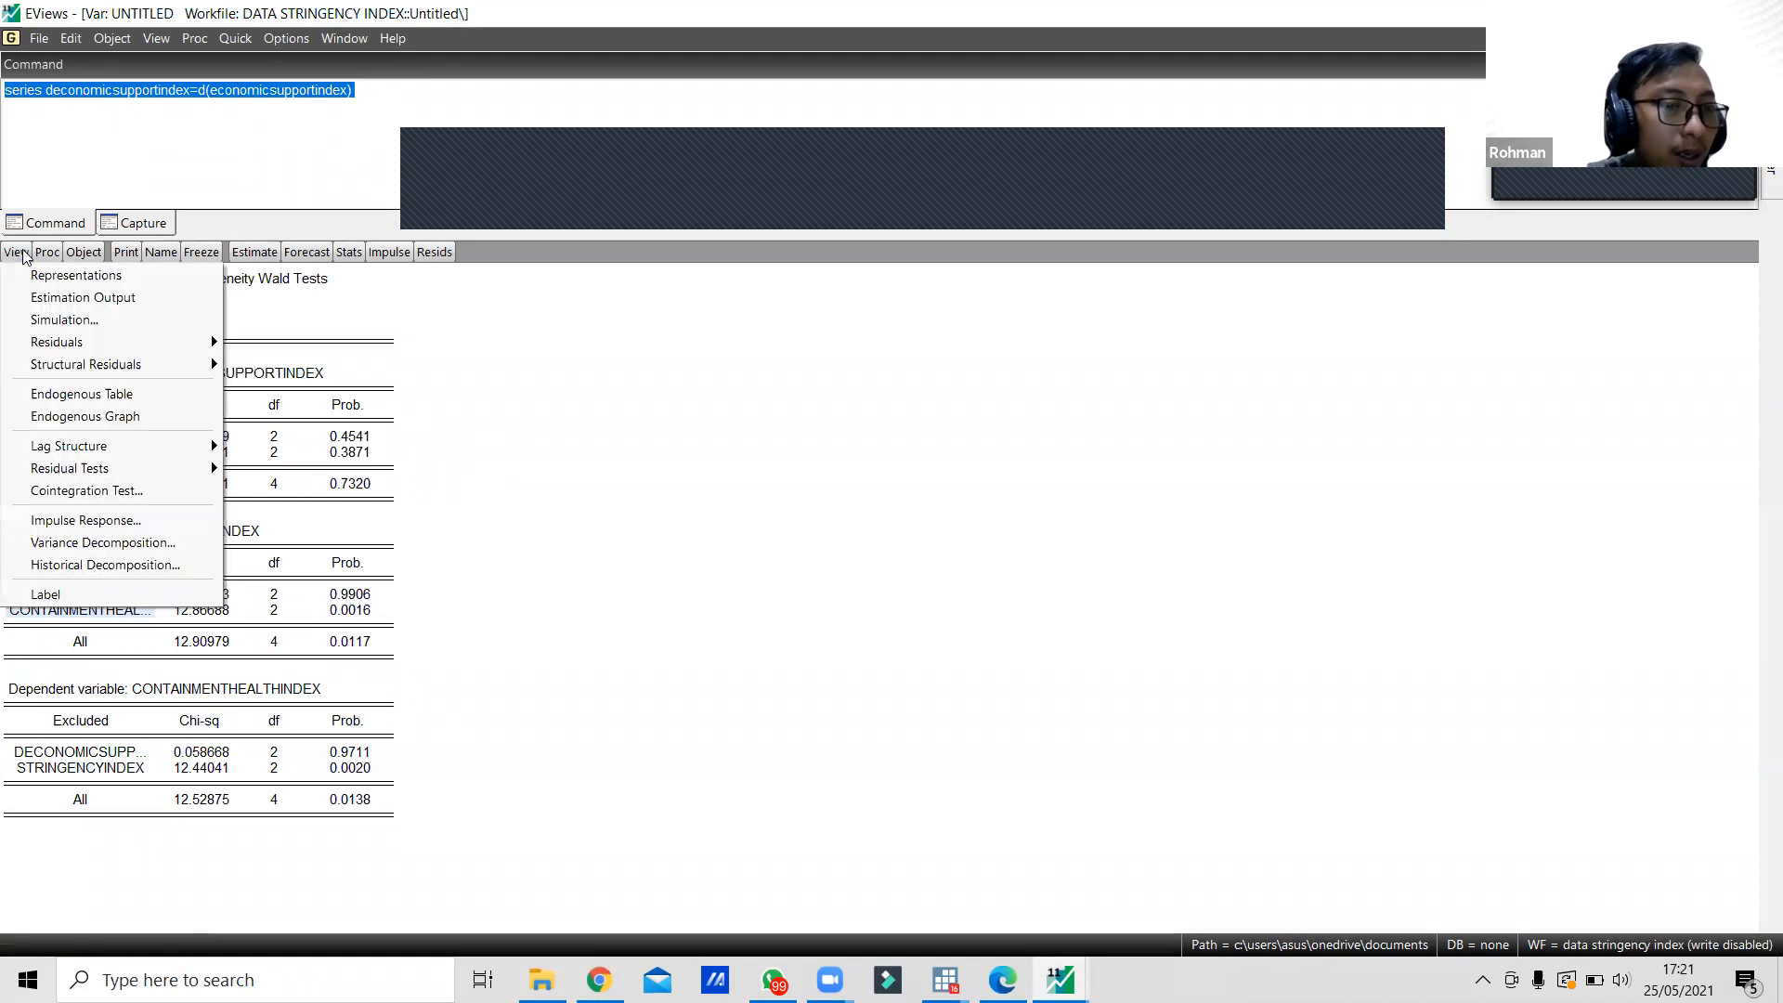
{"action": "left_click", "coordinate": [100, 529]}
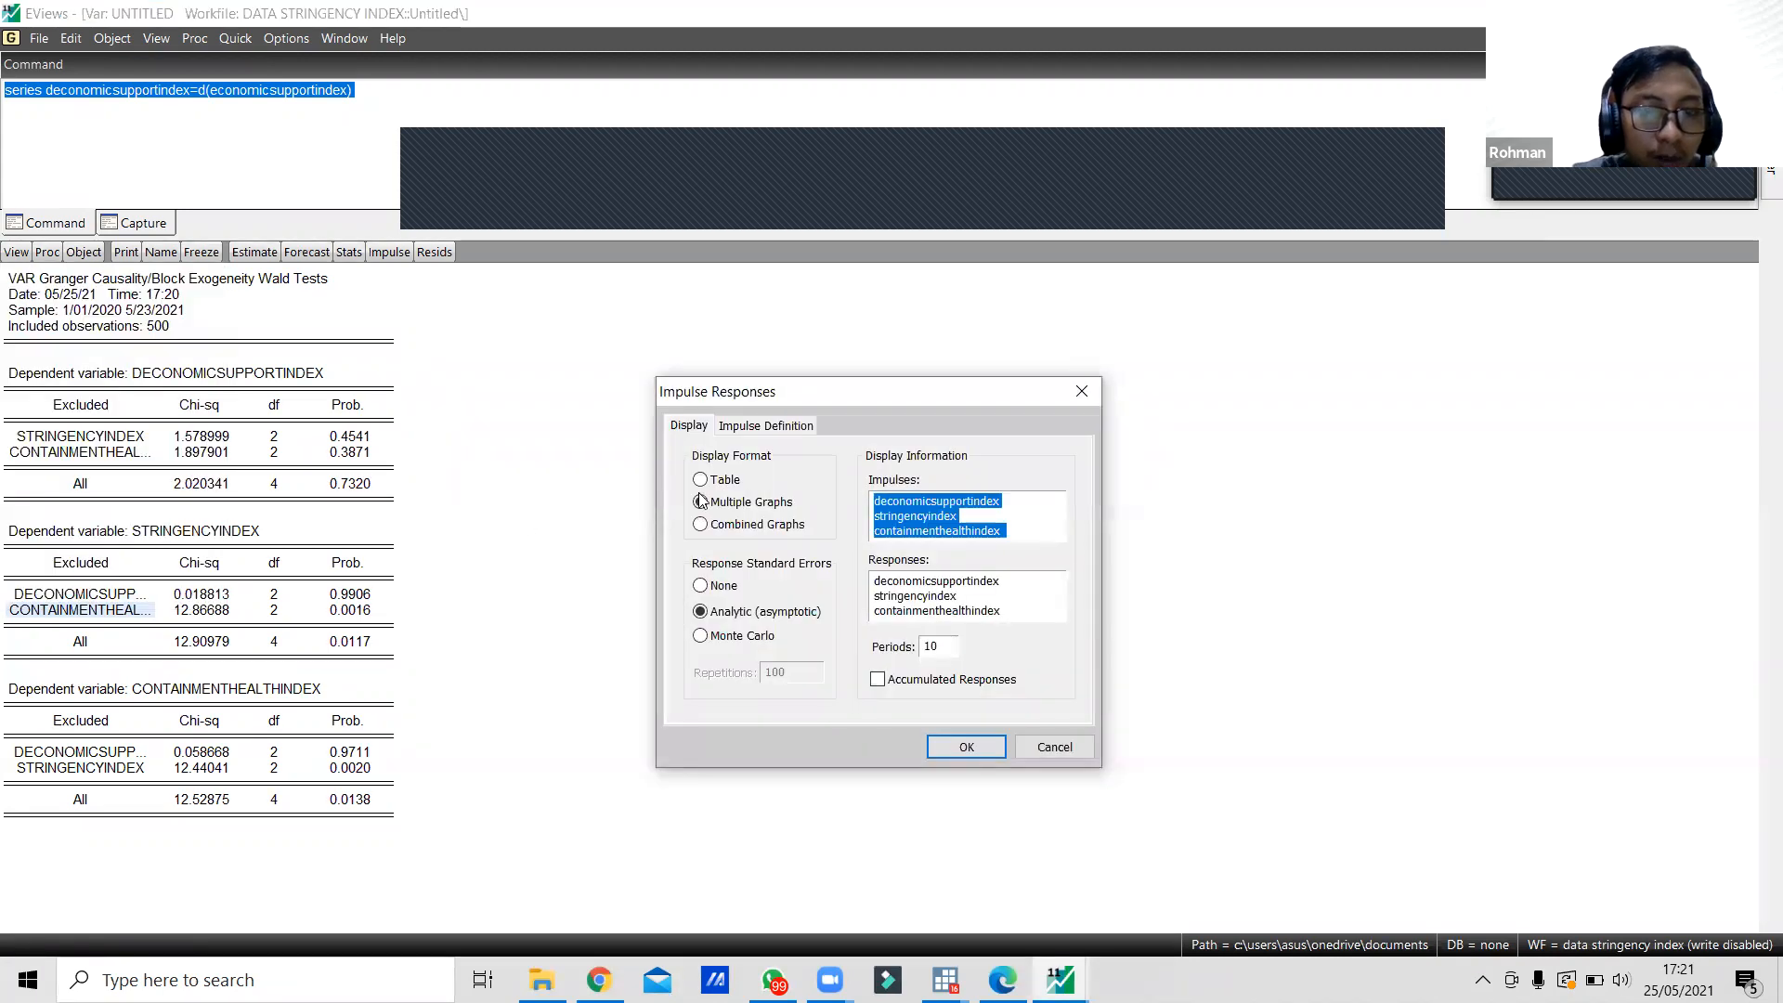
{"action": "left_click", "coordinate": [701, 481]}
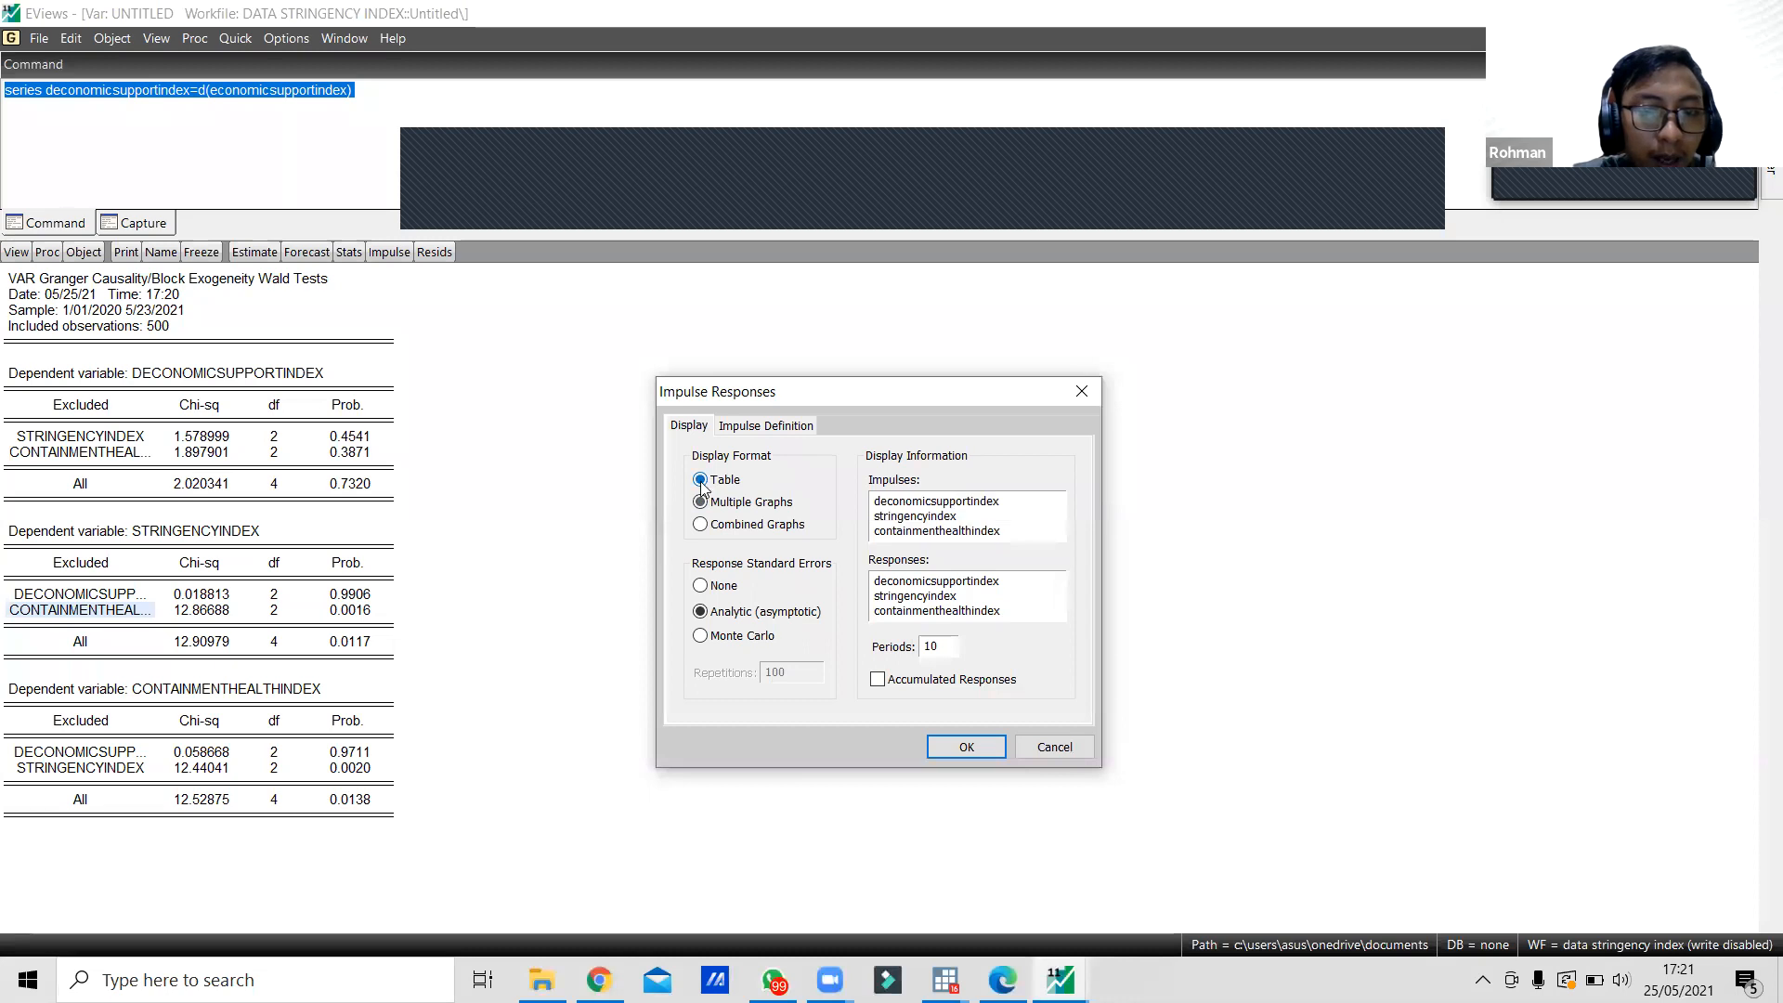
{"action": "left_click", "coordinate": [701, 502]}
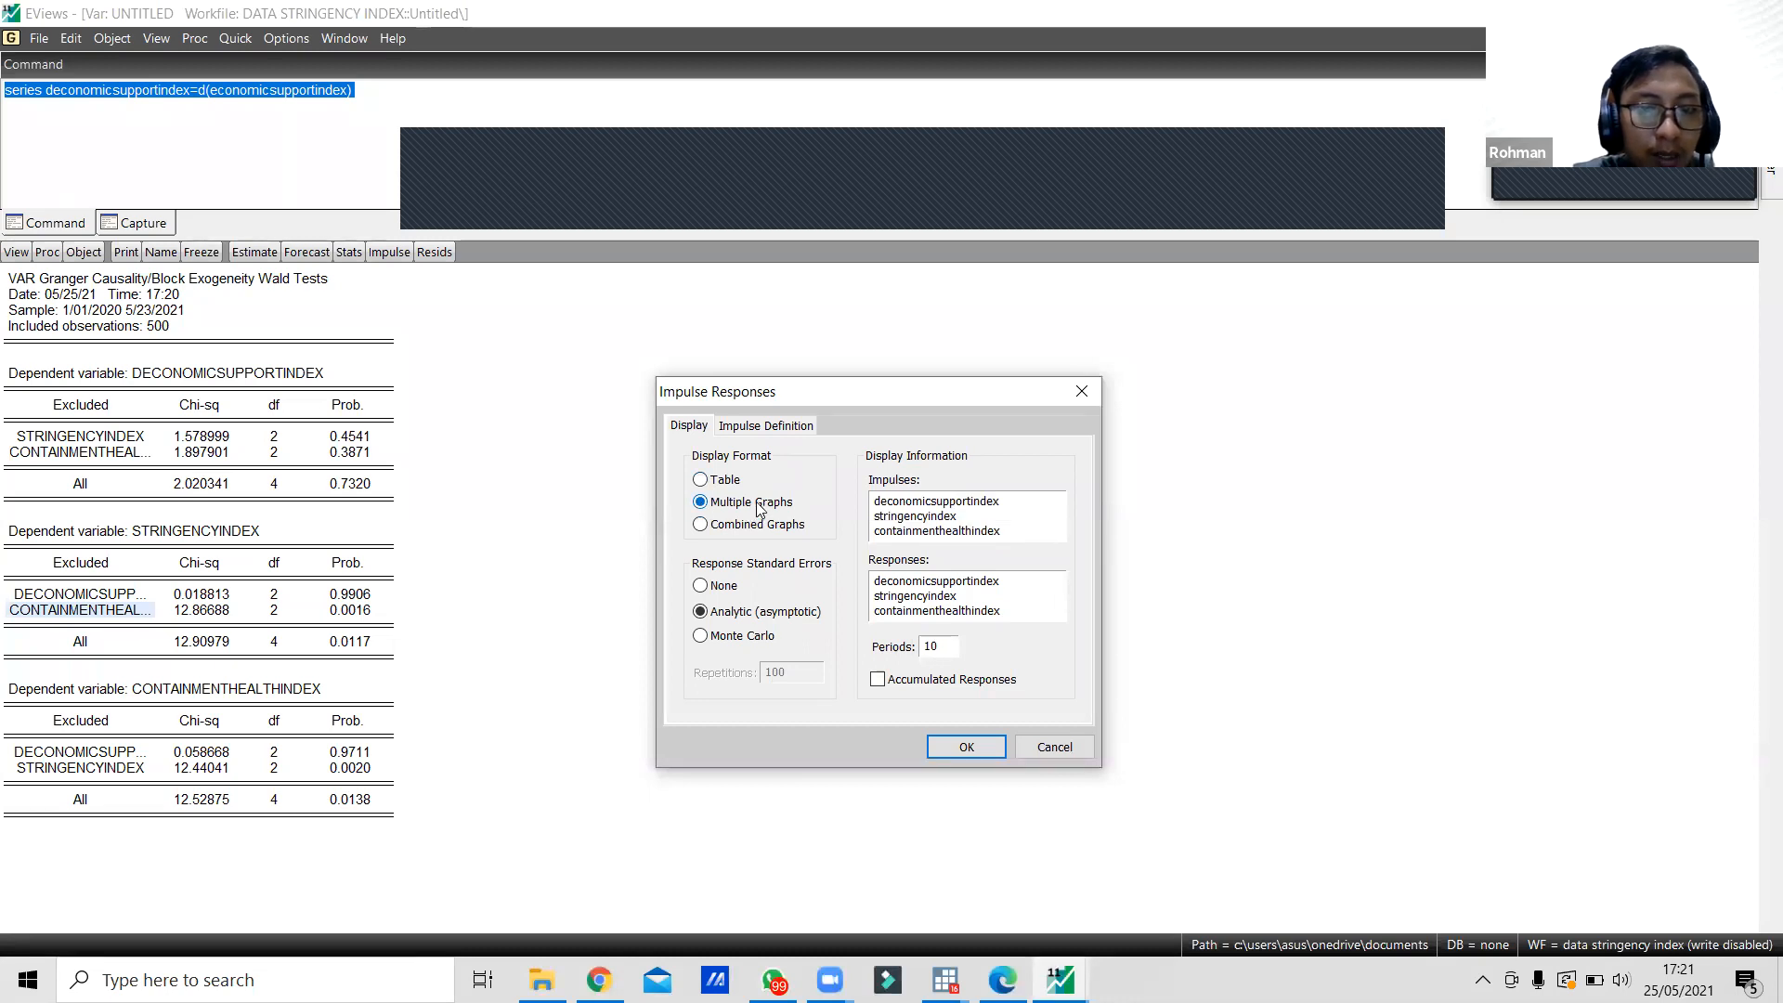
{"action": "left_click", "coordinate": [967, 748]}
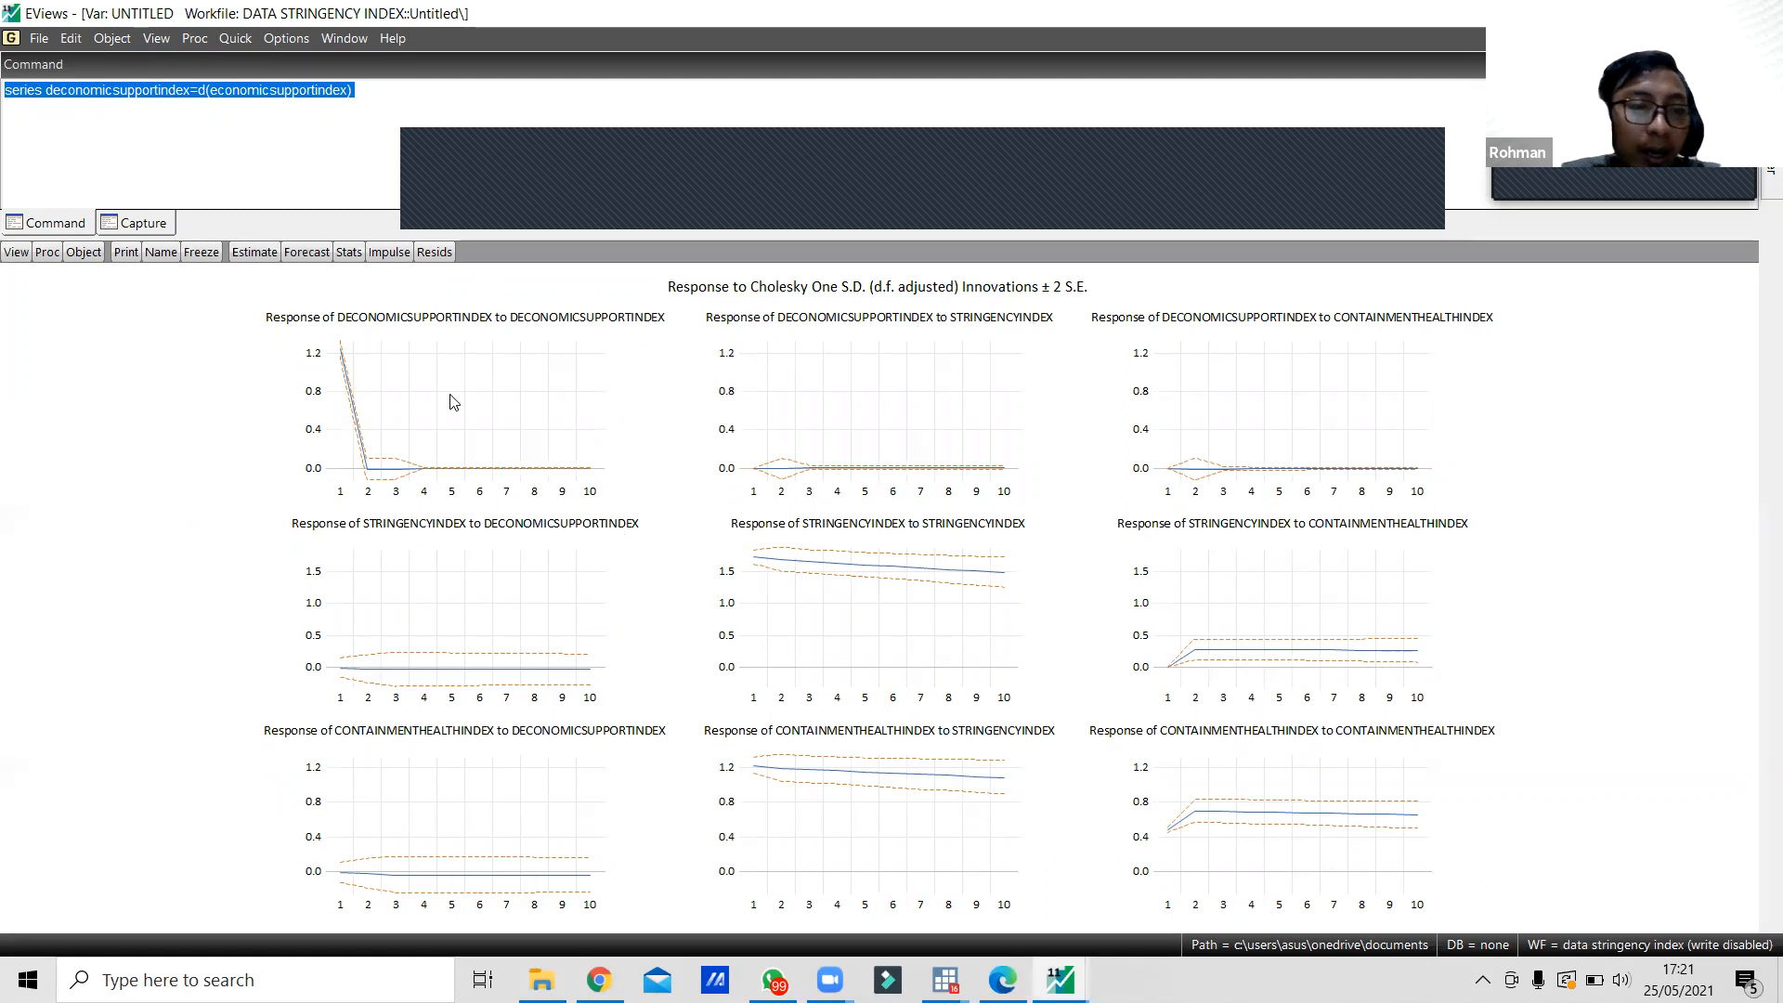
{"action": "mouse_move", "coordinate": [339, 357]}
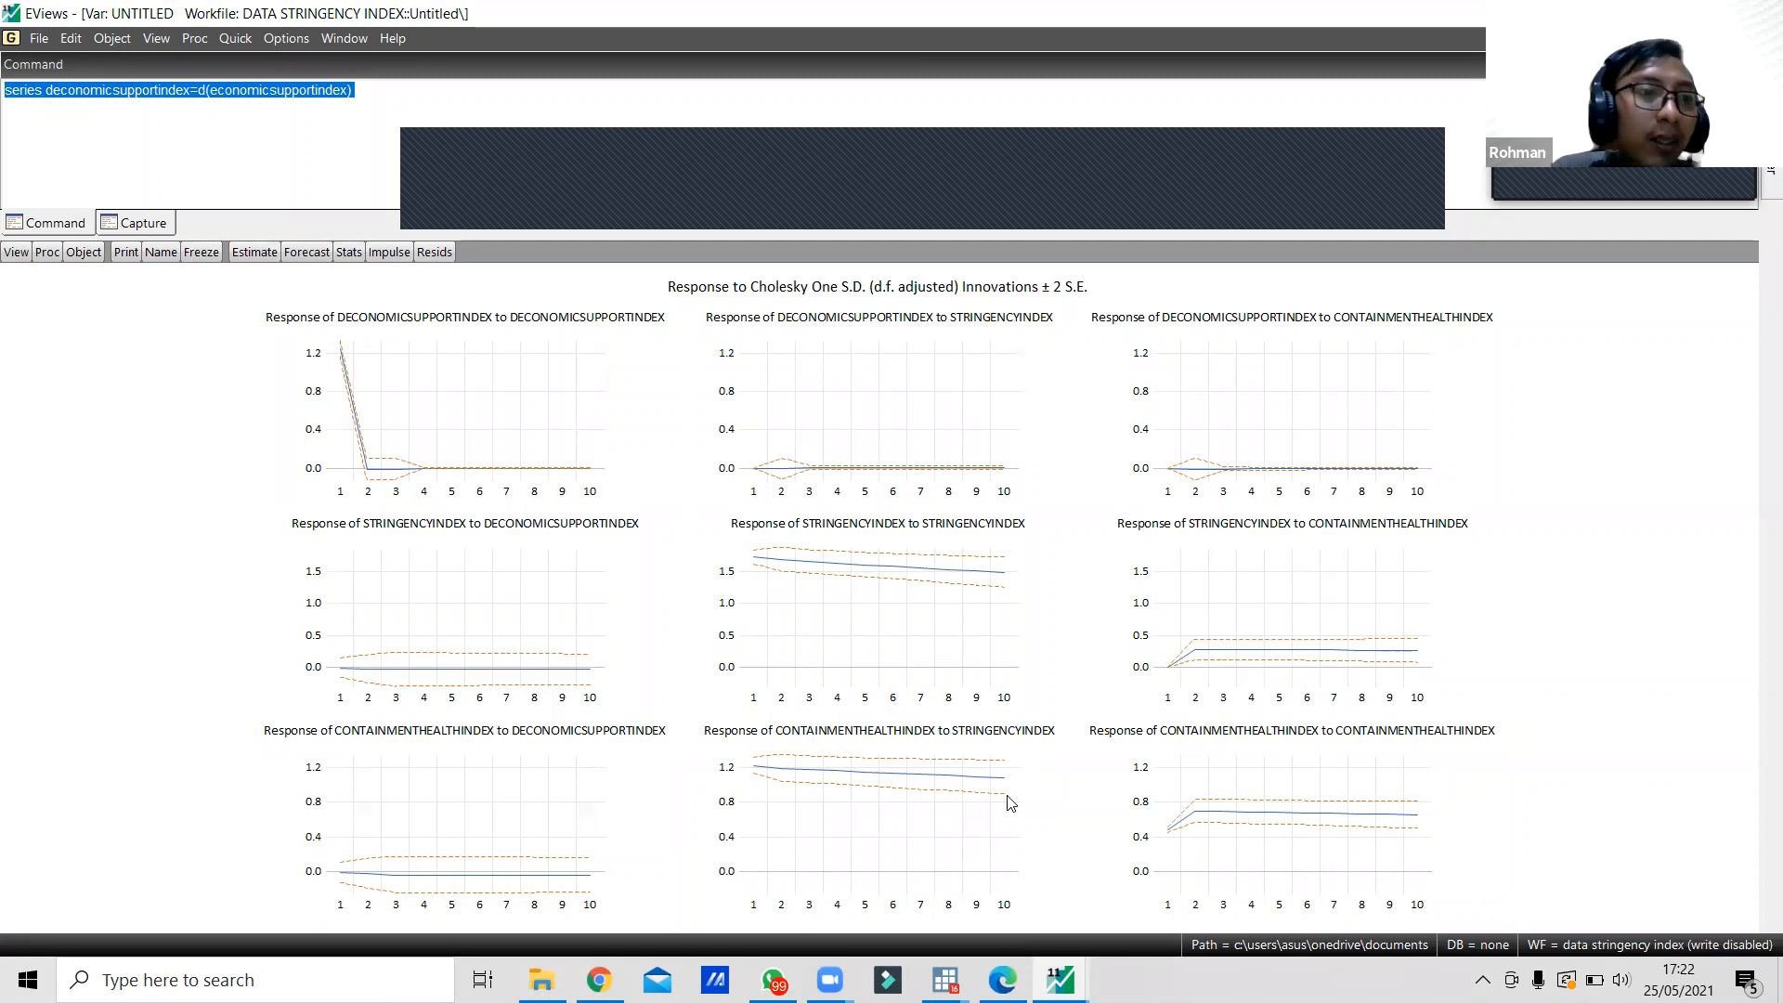
Produce the variance decompositions of the three variables as a table over 10 periods, using Cholesky decomposition and no standard errors.
{"action": "left_click", "coordinate": [16, 252]}
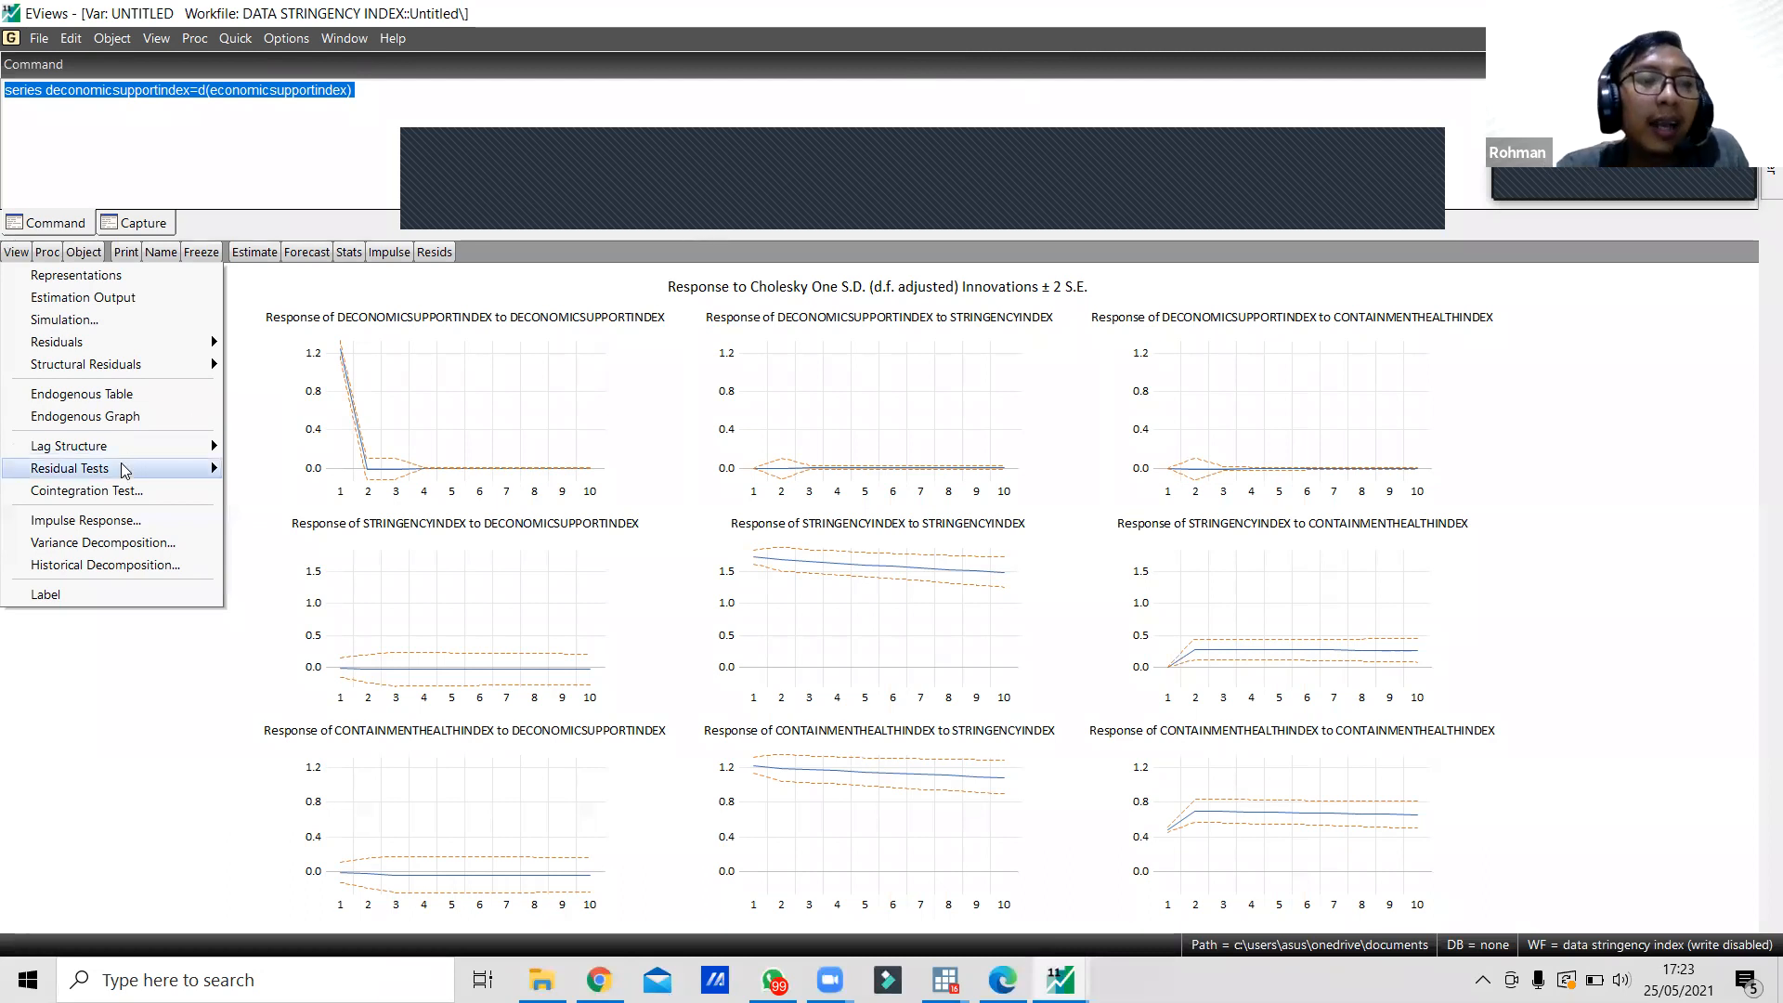
{"action": "mouse_move", "coordinate": [124, 471]}
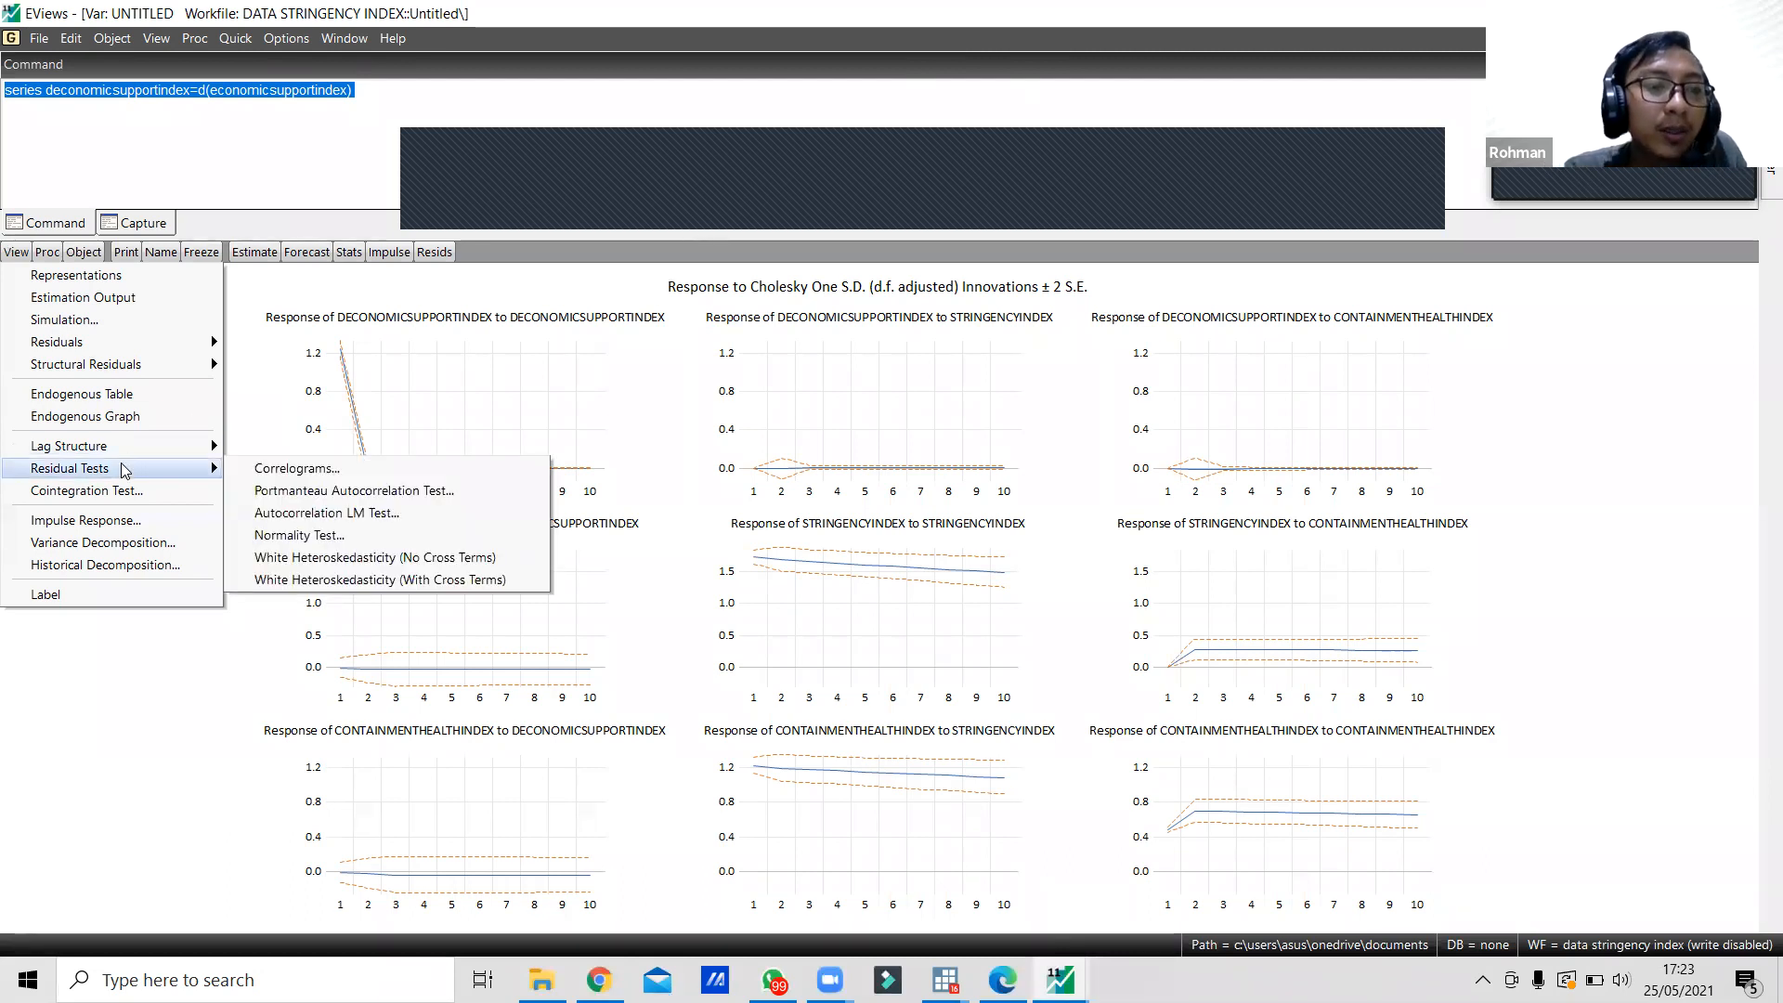
{"action": "left_click", "coordinate": [129, 546]}
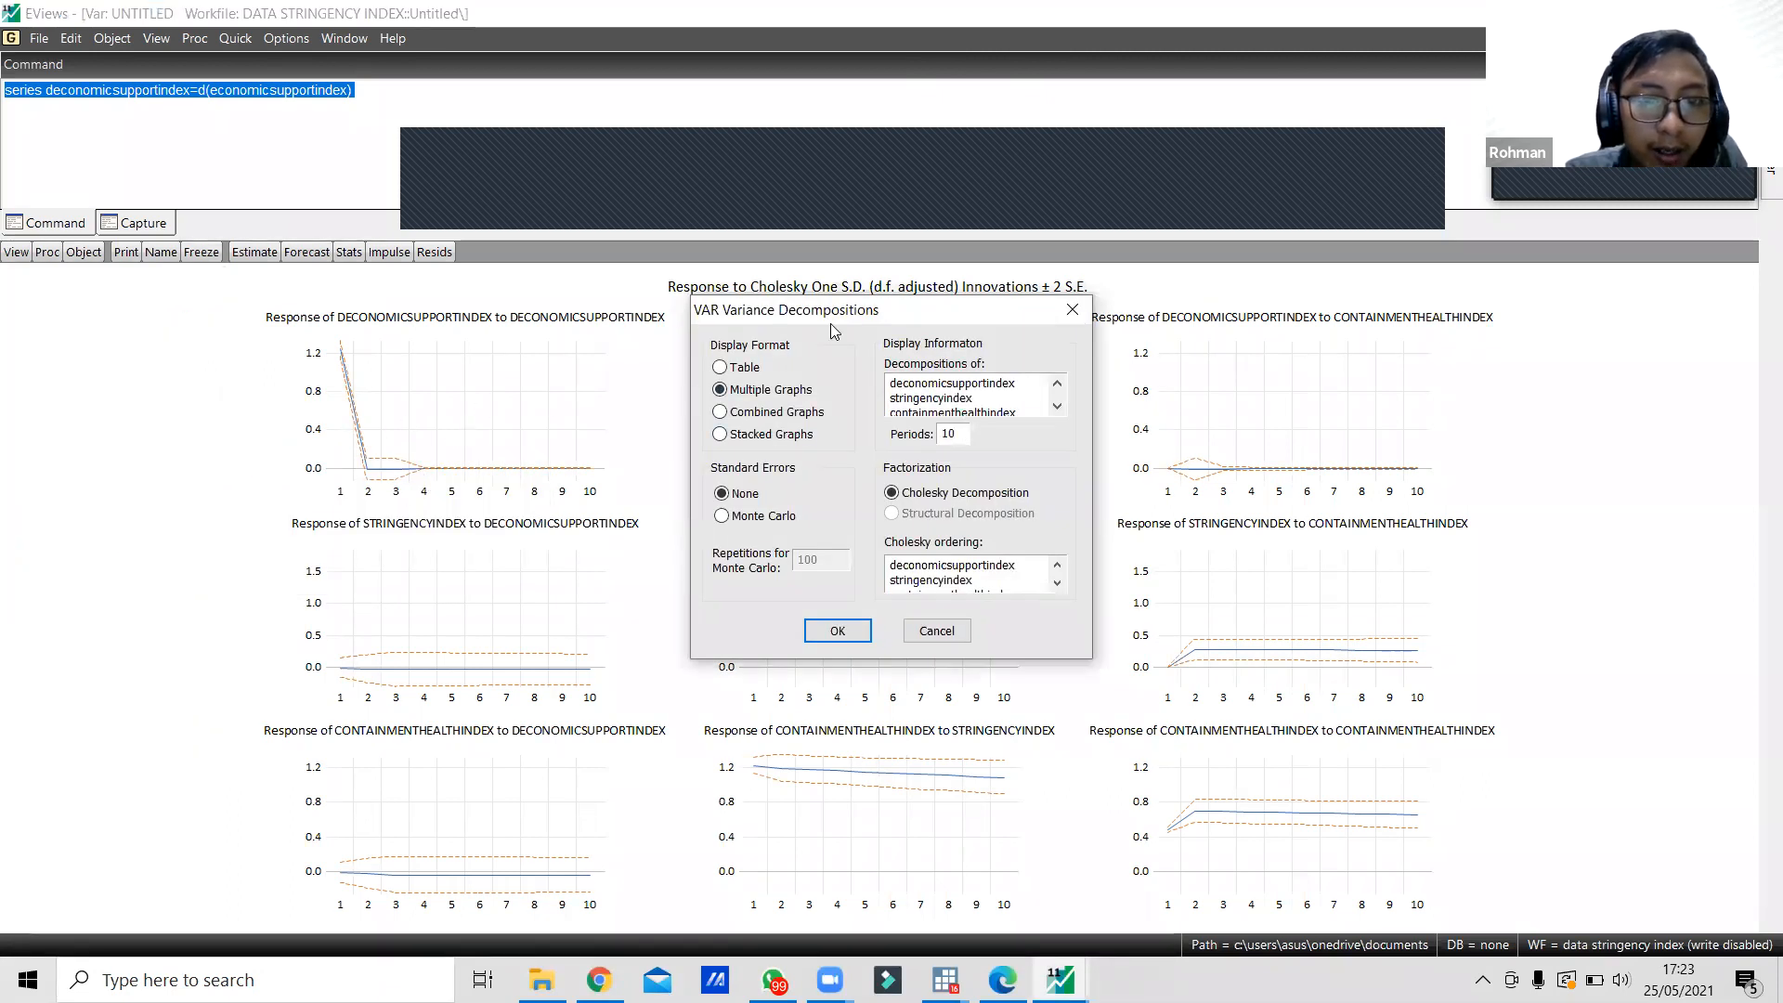
{"action": "left_click", "coordinate": [727, 369]}
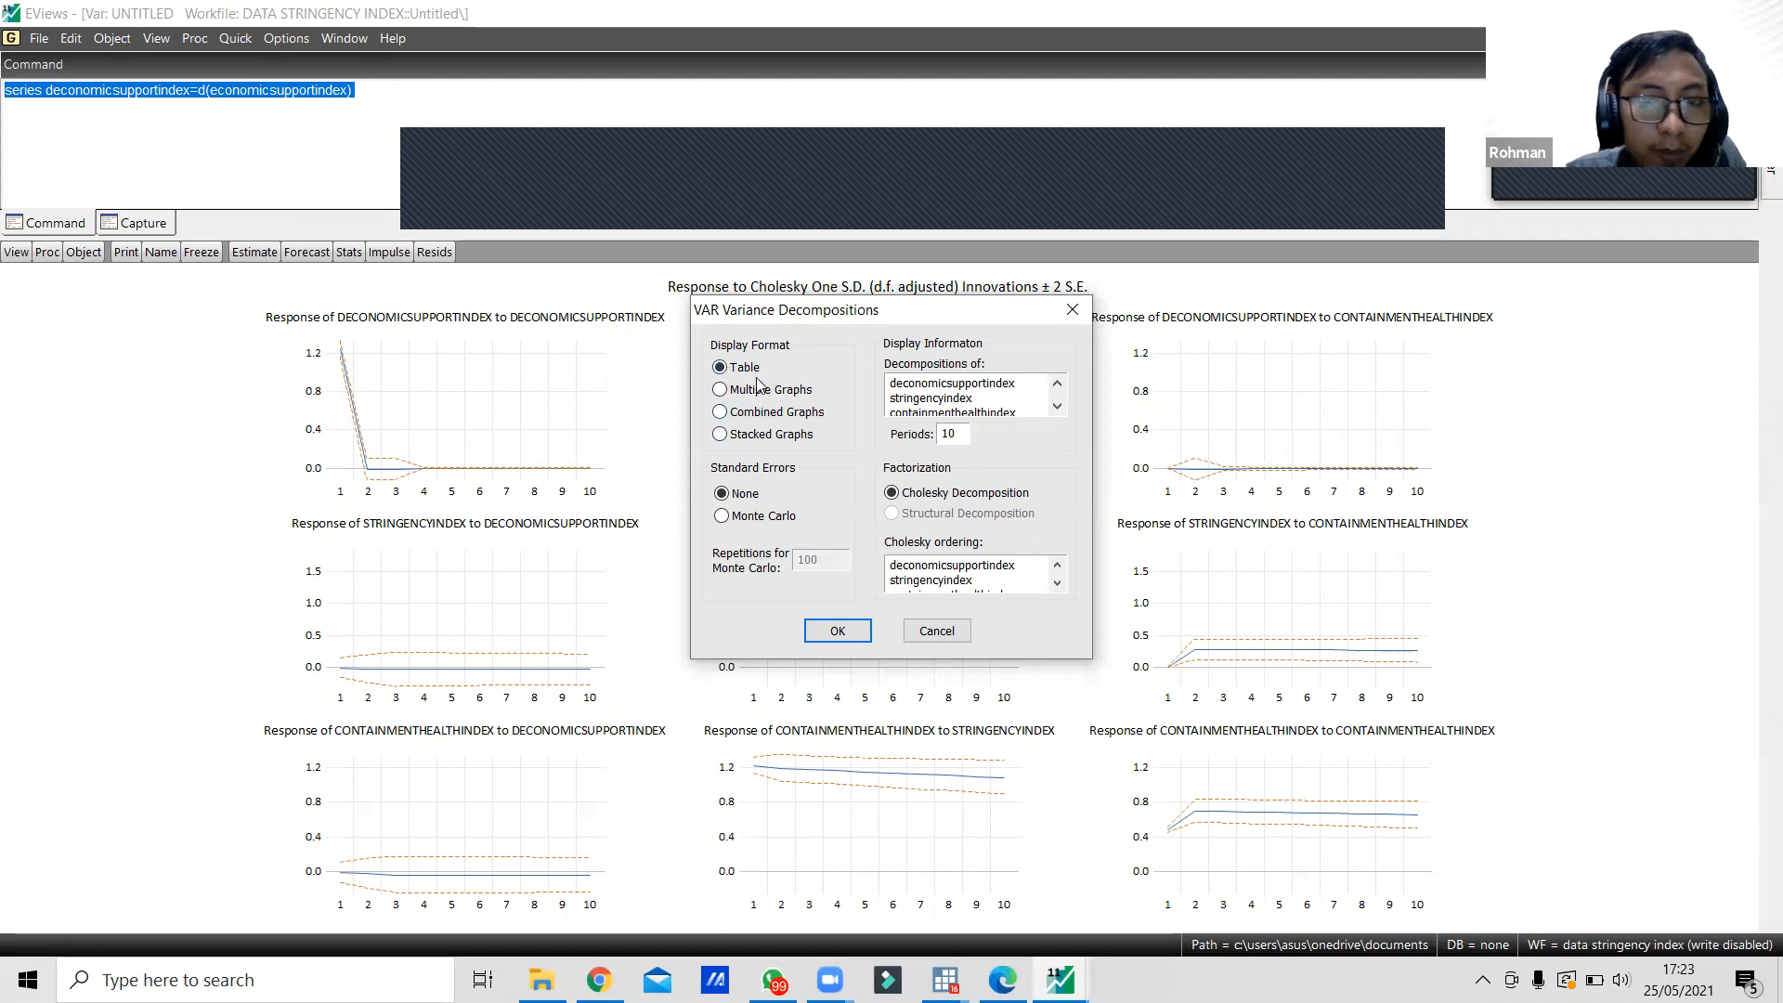
{"action": "left_click", "coordinate": [820, 632]}
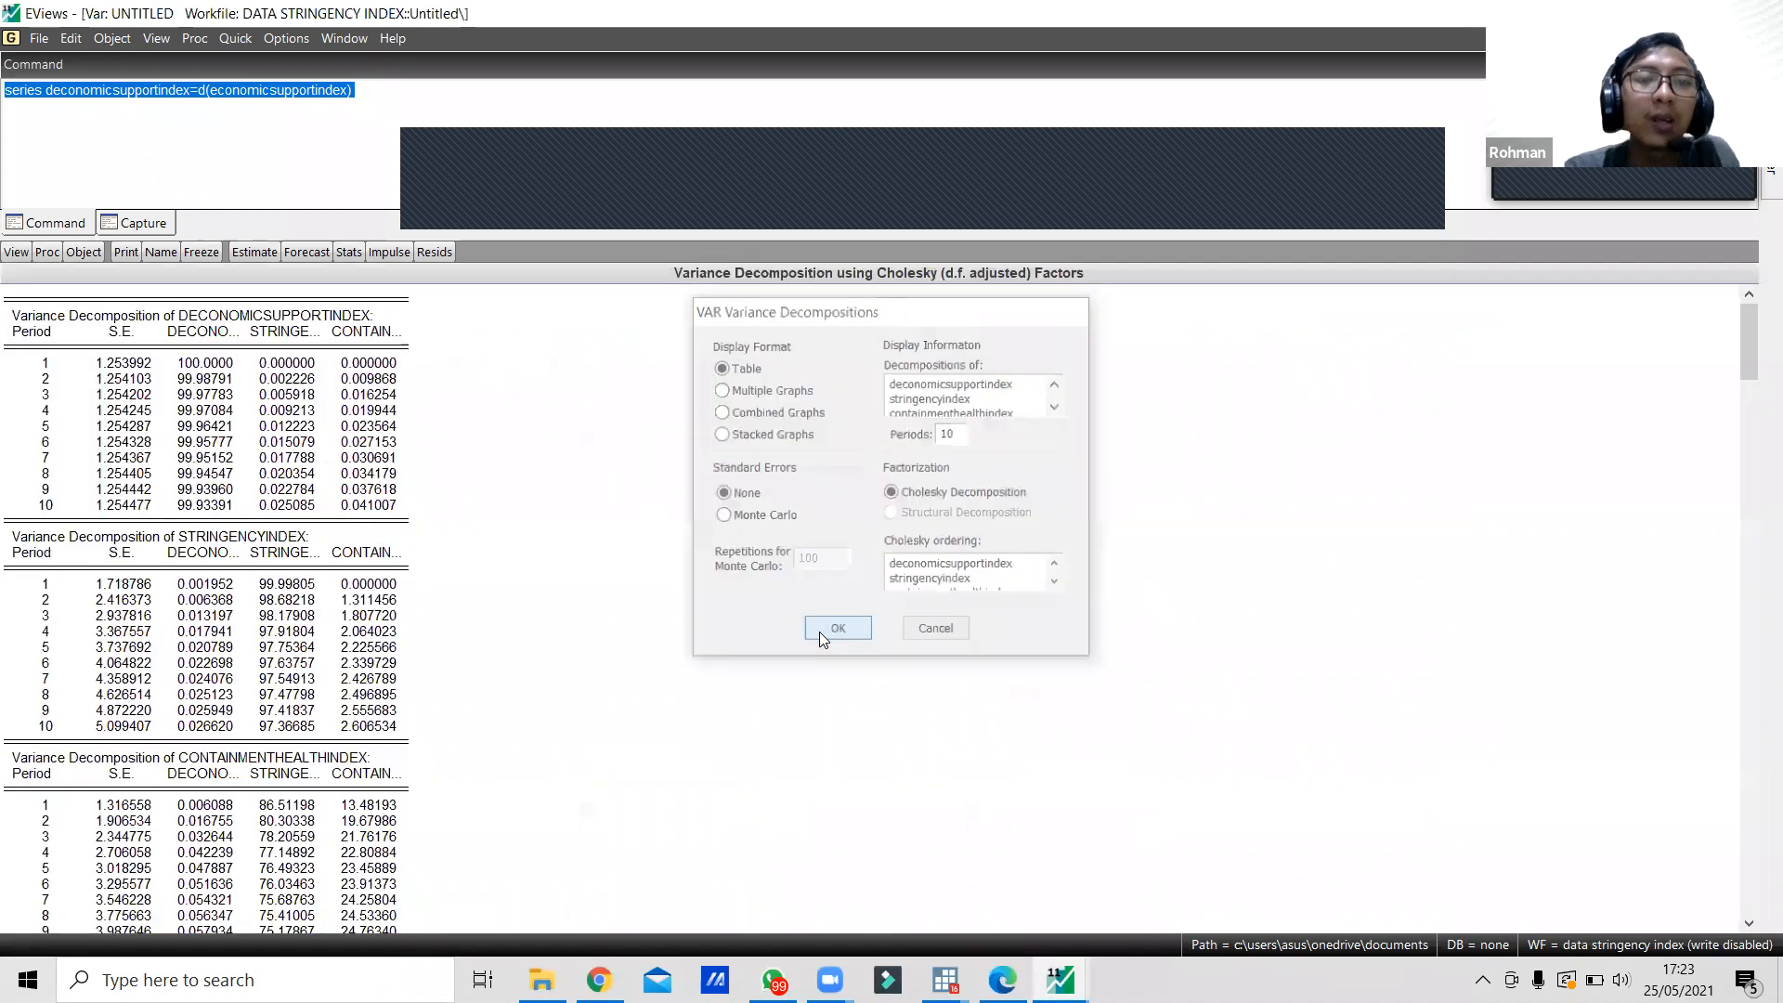